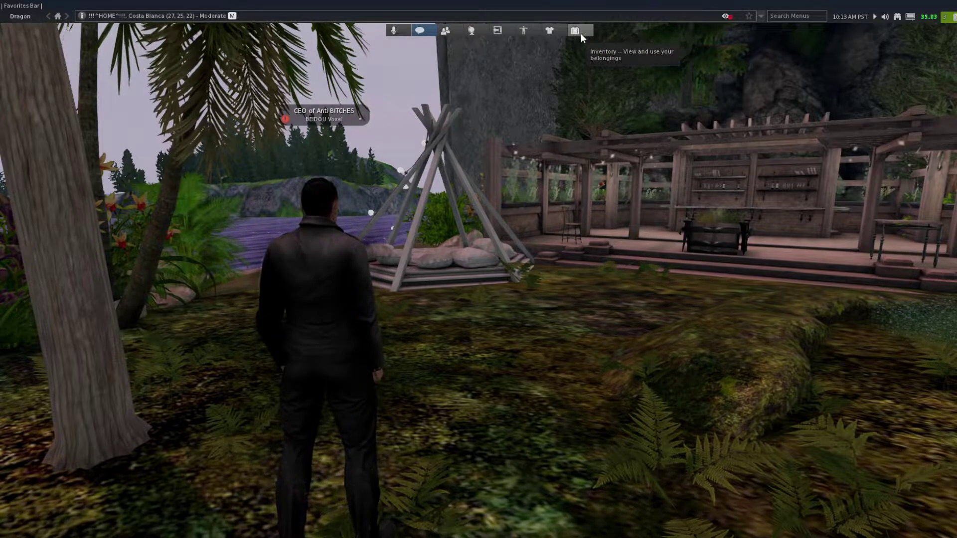
Move the Inventory, Appearance and Poser buttons from the upper toolbar to the lower toolbar.
left_click_drag(582, 31, 578, 290)
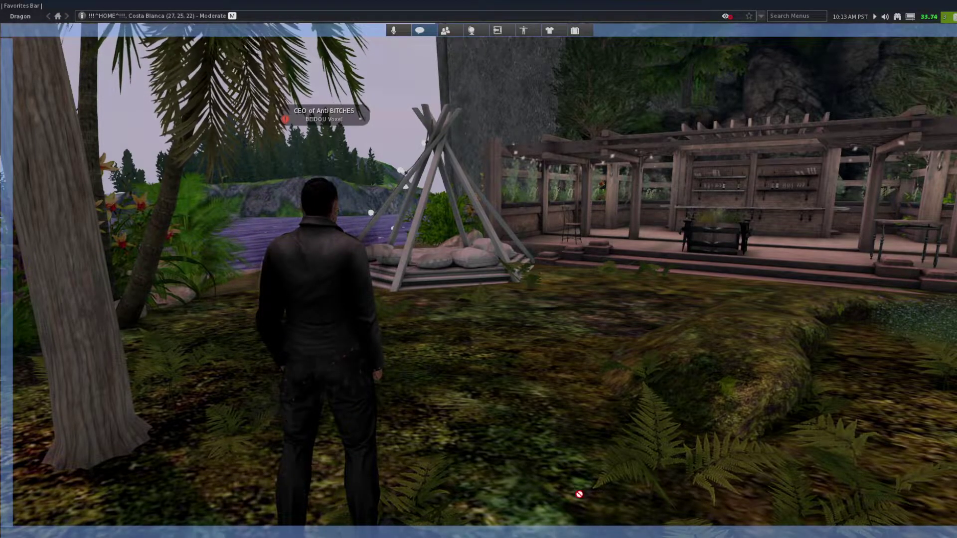
left_click_drag(576, 536, 574, 533)
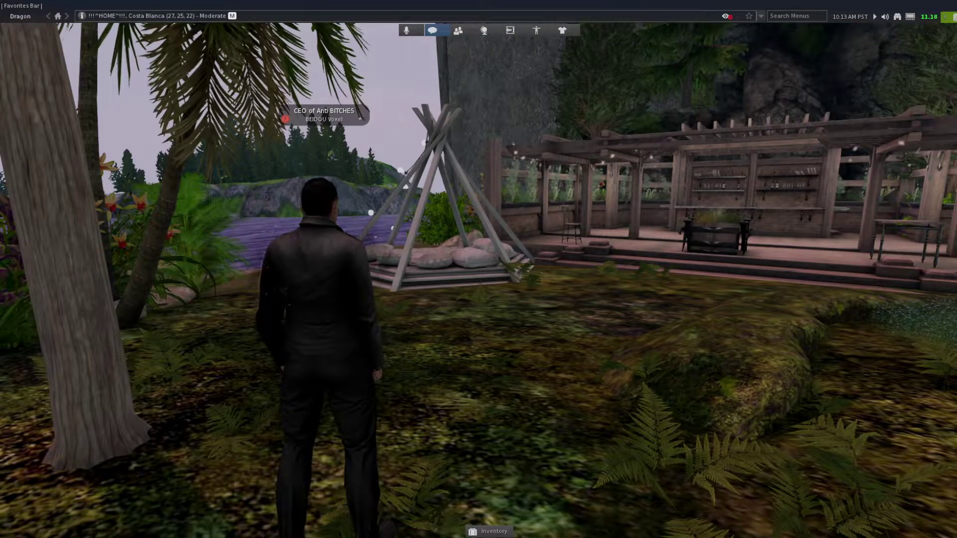
left_click(572, 31)
left_click(573, 32)
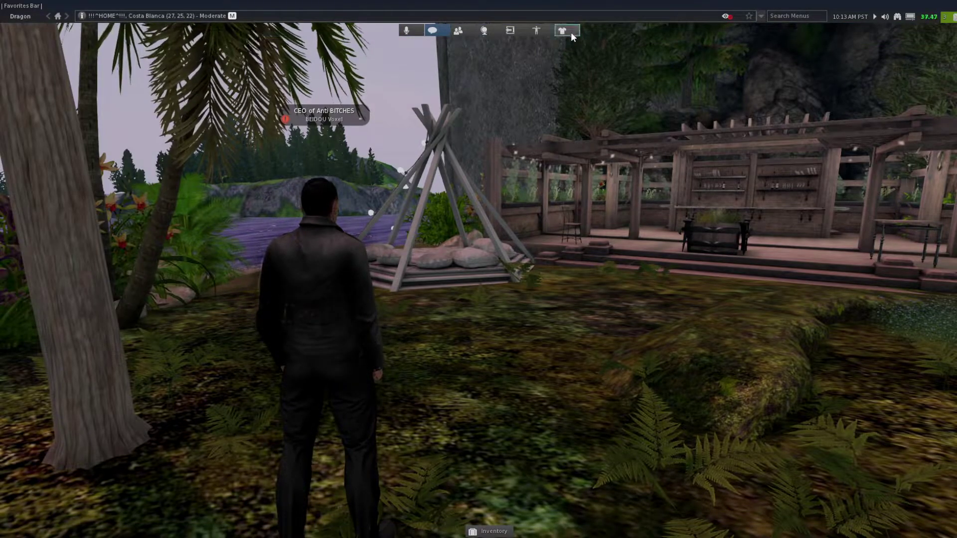
left_click_drag(572, 32, 461, 477)
left_click_drag(447, 536, 447, 534)
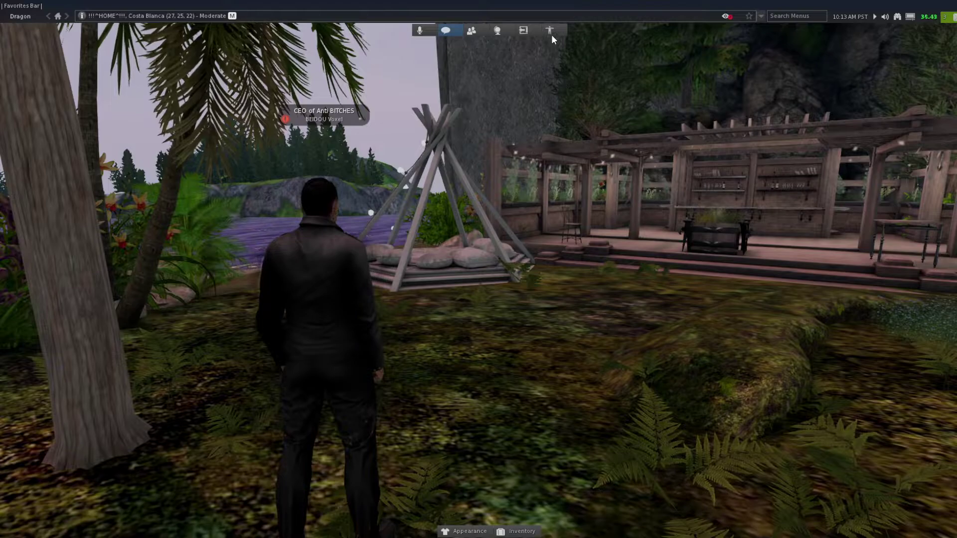
left_click_drag(550, 30, 401, 401)
left_click_drag(565, 527, 565, 528)
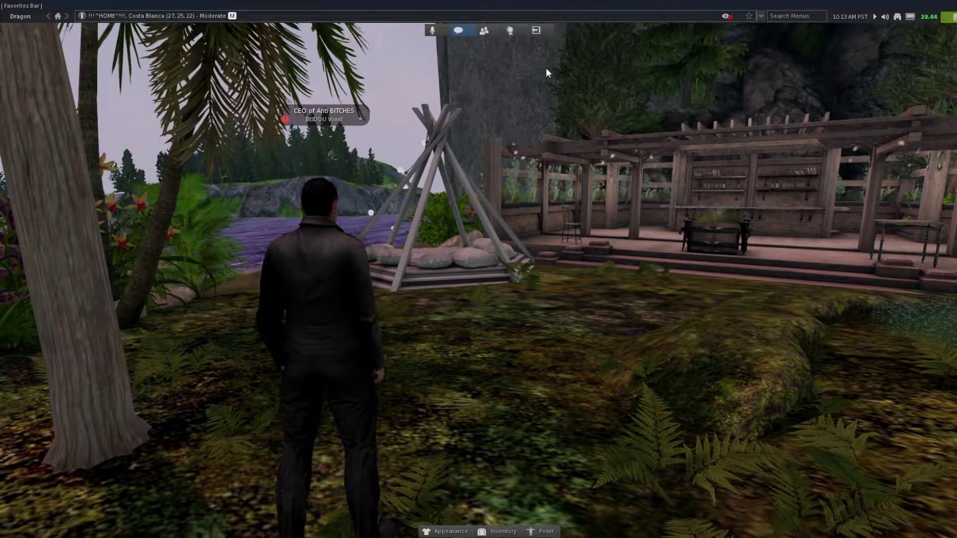
Move the remaining Machinima Sidebar, Places, People, Chat and Speak buttons from the upper toolbar to the lower one.
left_click_drag(537, 32, 642, 411)
left_click_drag(585, 533, 584, 531)
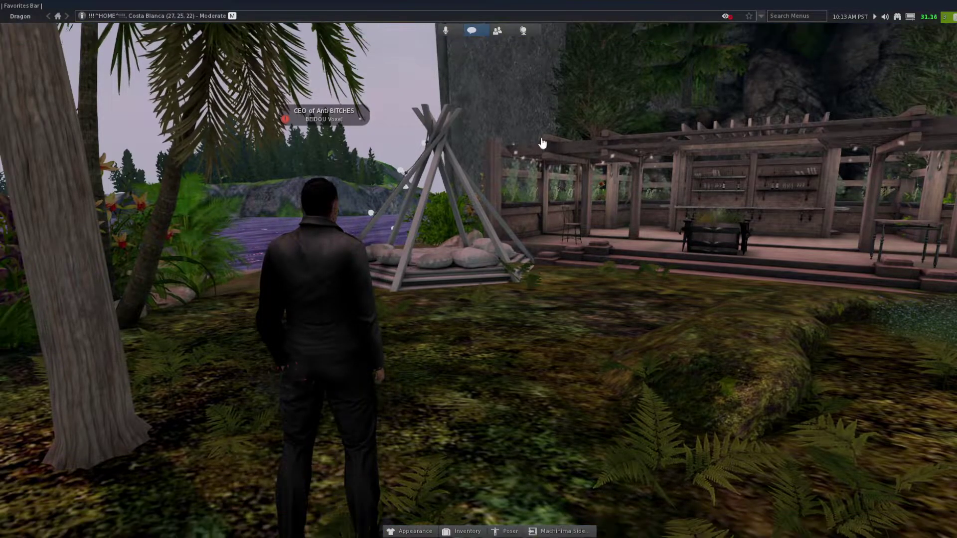
left_click_drag(523, 31, 396, 439)
left_click_drag(371, 534, 372, 532)
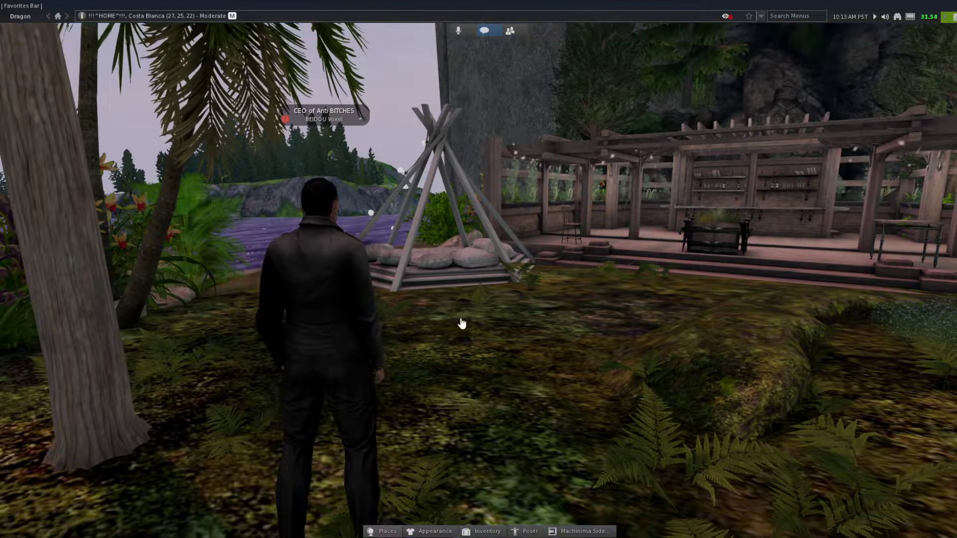
left_click_drag(511, 33, 361, 332)
left_click_drag(359, 527, 328, 532)
left_click_drag(486, 30, 322, 533)
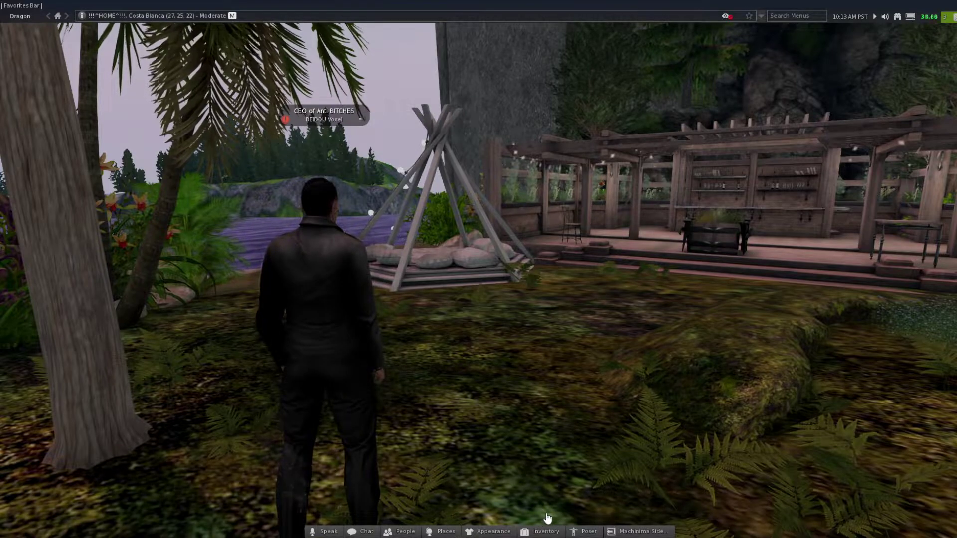
Add the Camera controls button to the lower toolbar between Inventory and Poser.
right_click(547, 532)
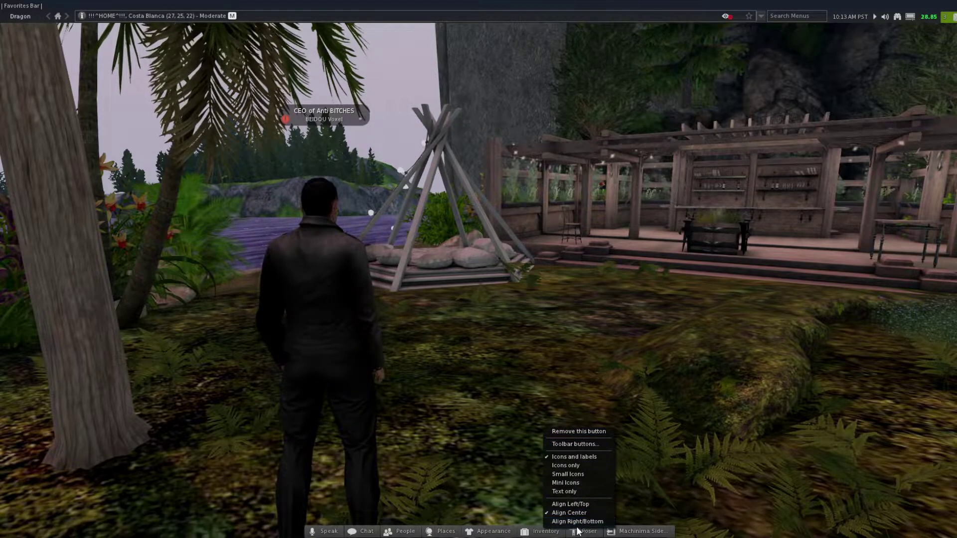
left_click(581, 445)
left_click_drag(474, 305, 486, 355)
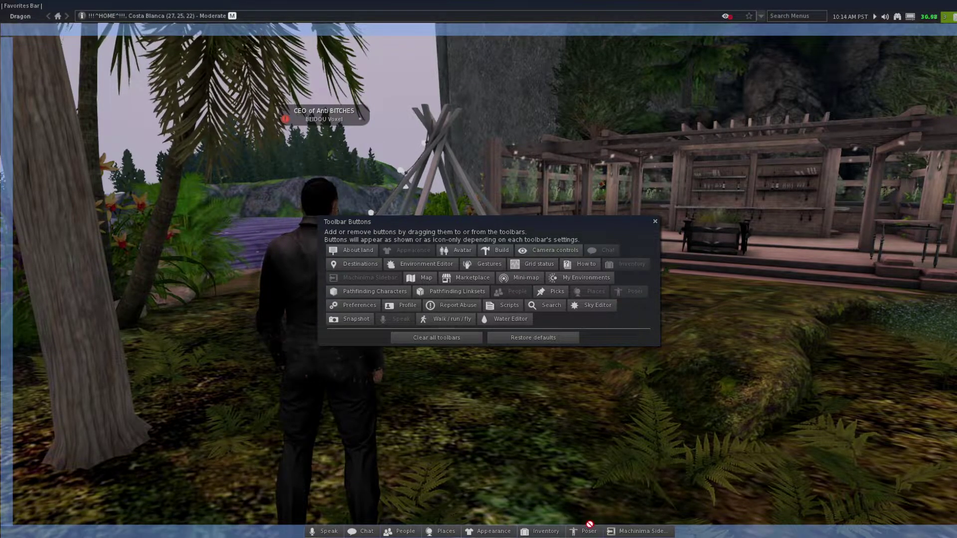
left_click_drag(567, 533, 568, 533)
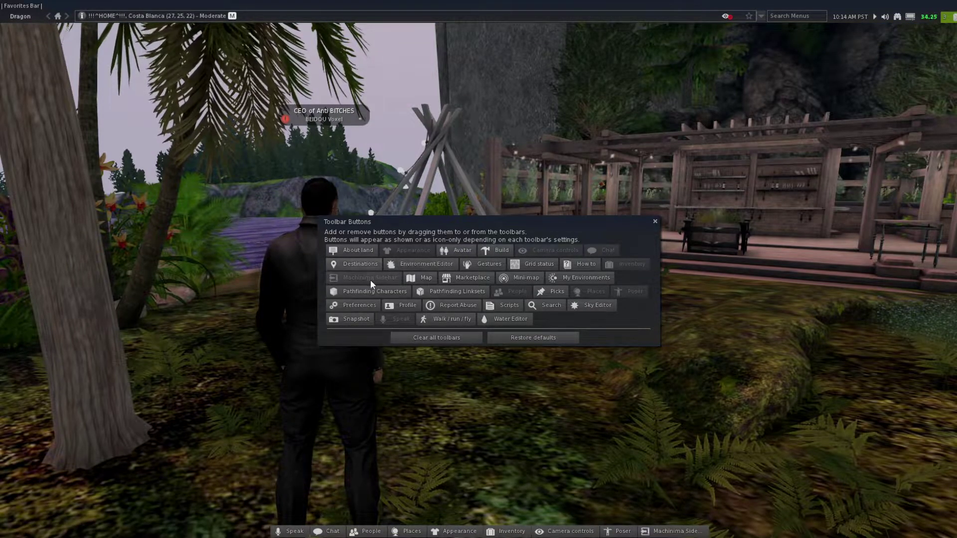
Add the Environment Editor, Sky Editor and Water Editor buttons between Poser and Machinima Sidebar, and finish the toolbar customization.
left_click_drag(432, 265, 615, 462)
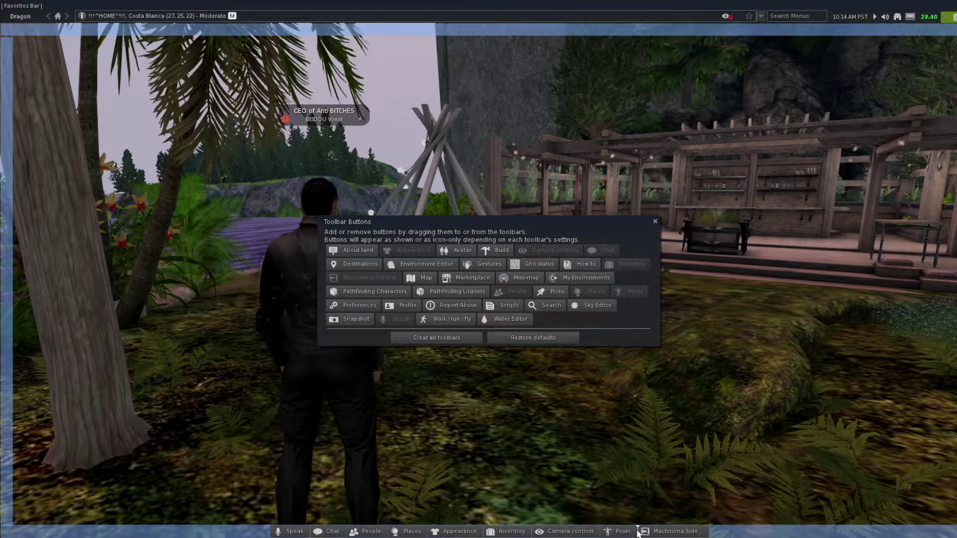
left_click_drag(639, 534, 639, 533)
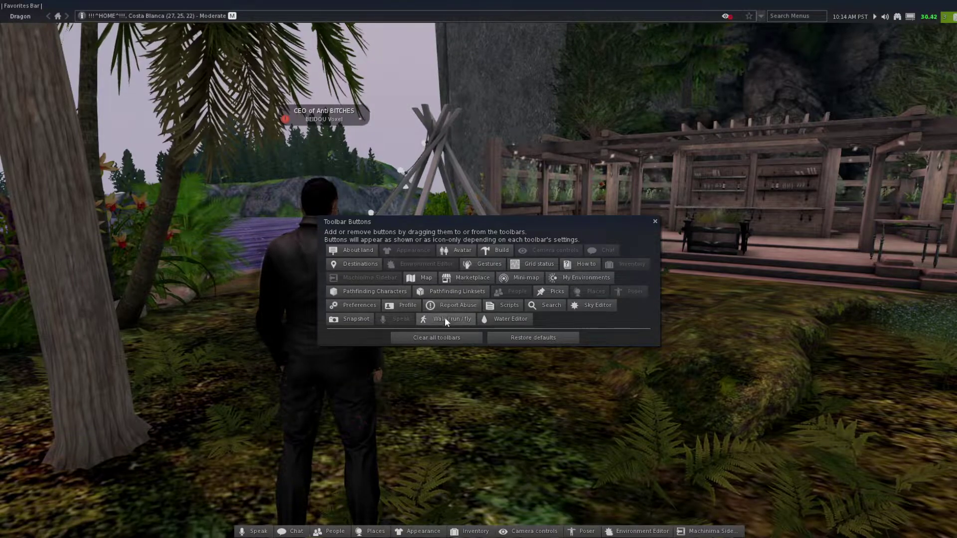
left_click_drag(592, 306, 674, 532)
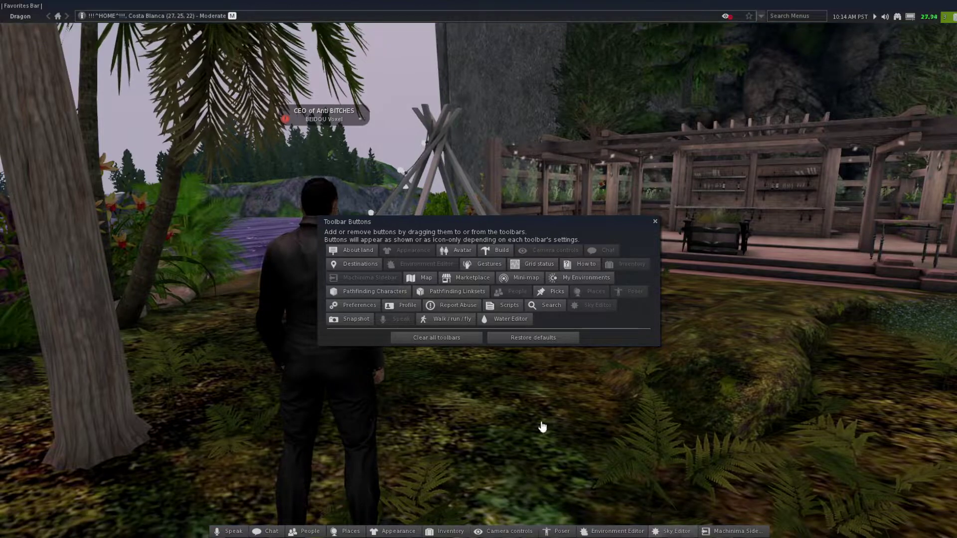
left_click_drag(512, 319, 662, 489)
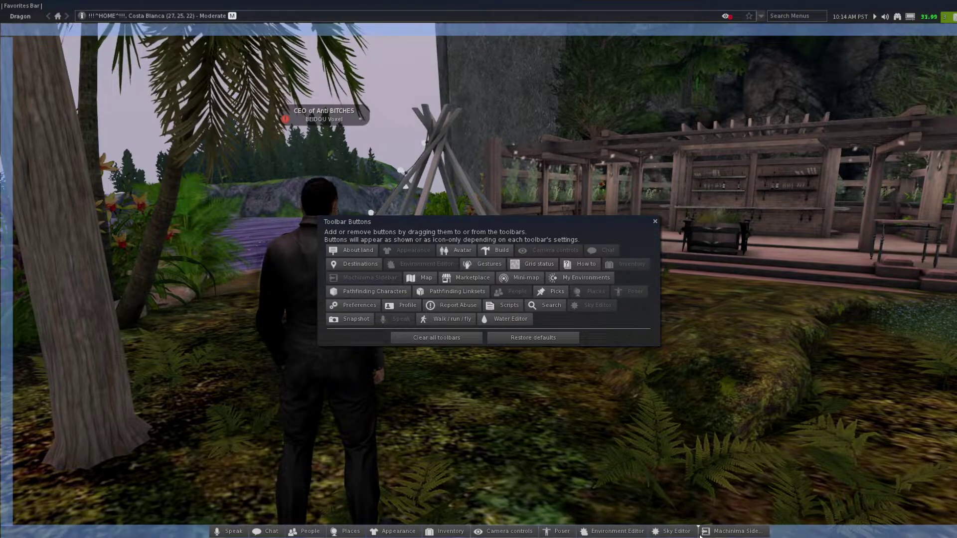
left_click_drag(700, 534, 699, 533)
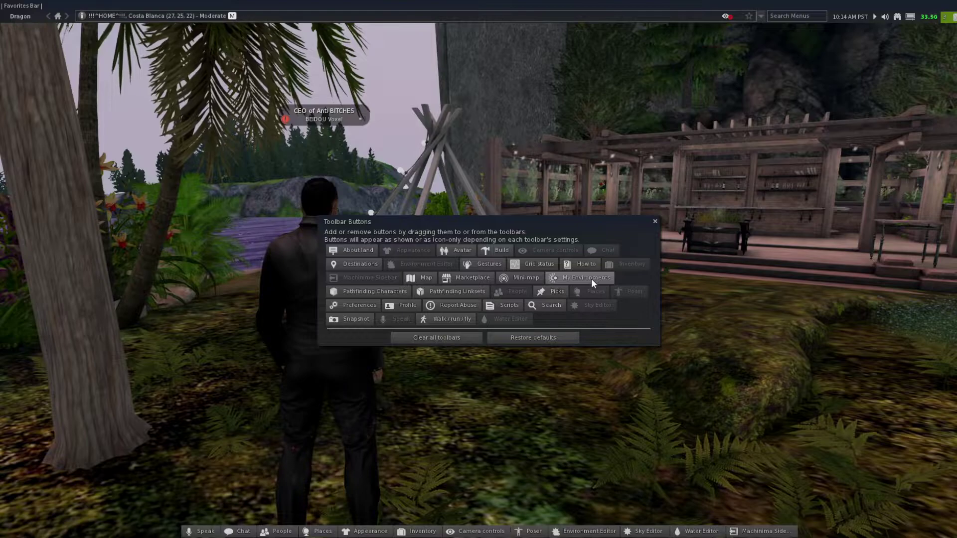
left_click(655, 222)
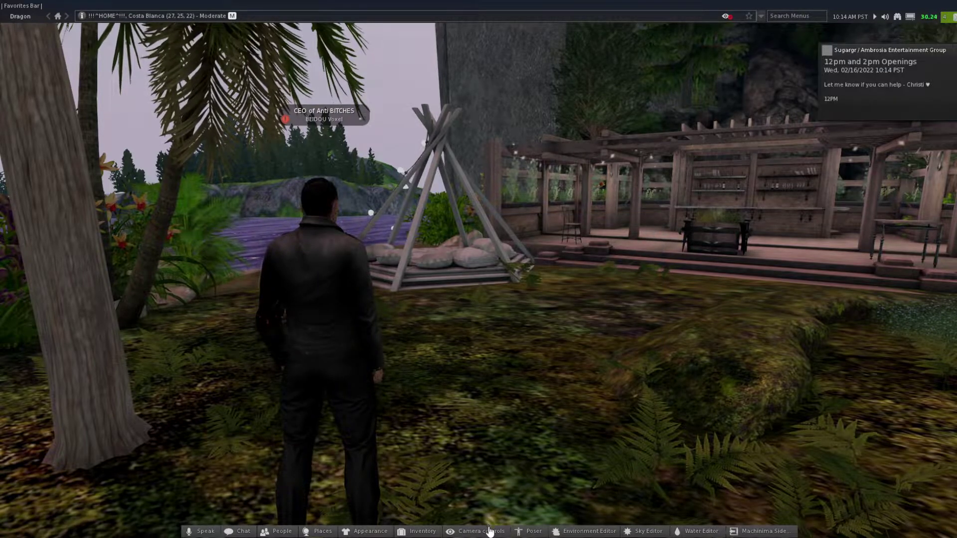
Show the camera controls, apply the Rear View camera preset and return to the camera movement controls.
left_click_drag(367, 336, 325, 269)
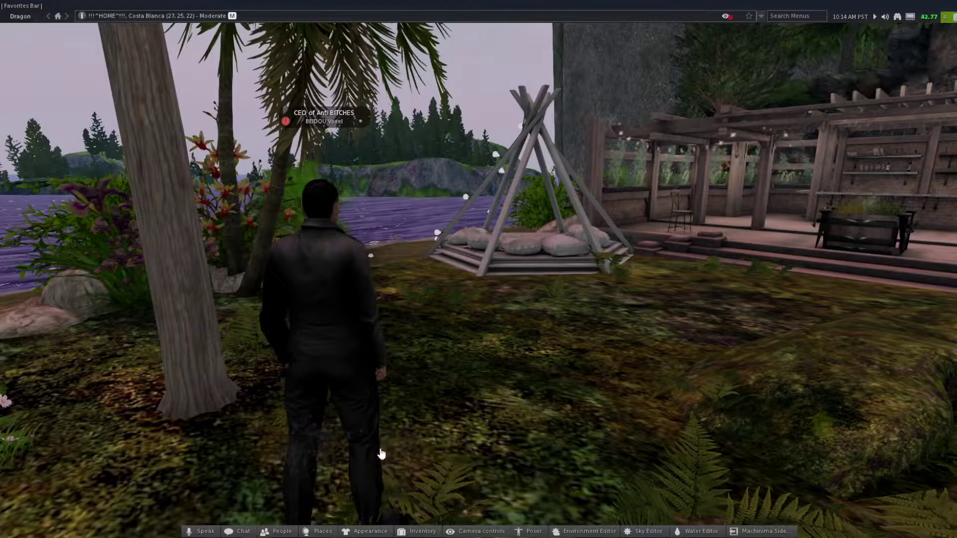
left_click(475, 530)
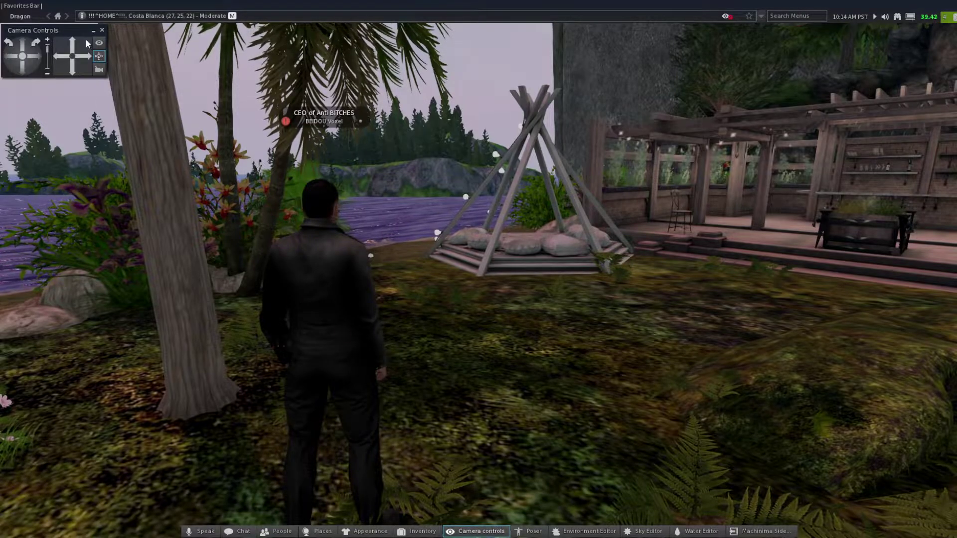
left_click(100, 43)
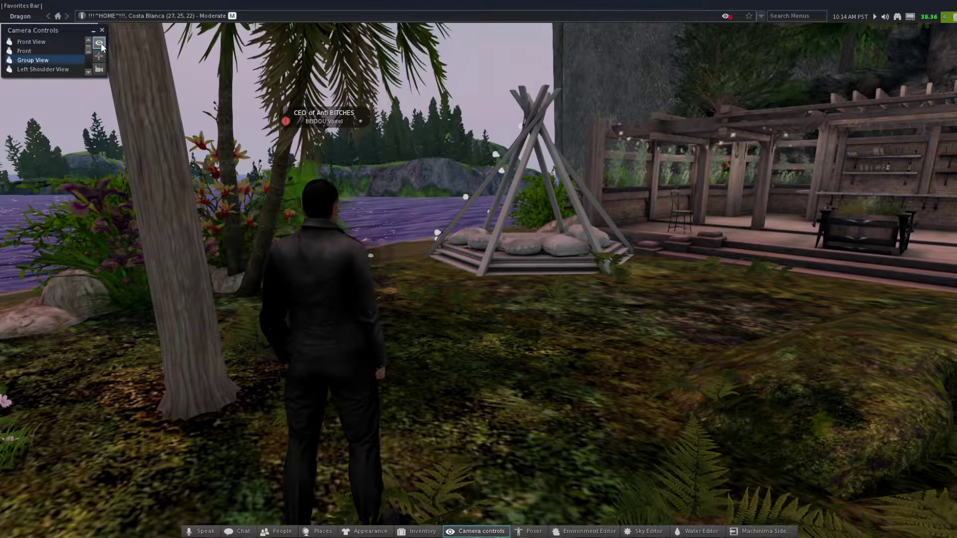
scroll(58, 64, "down", 2)
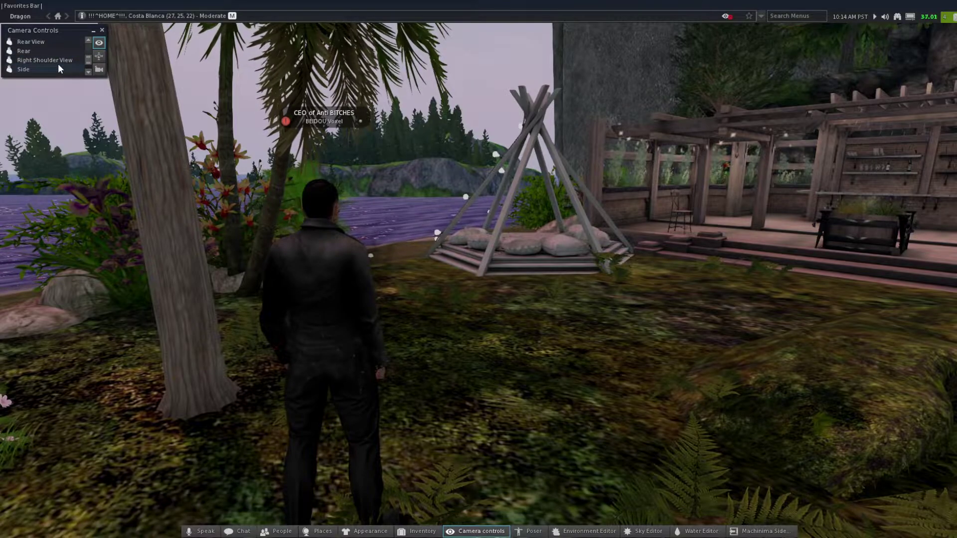
left_click(40, 42)
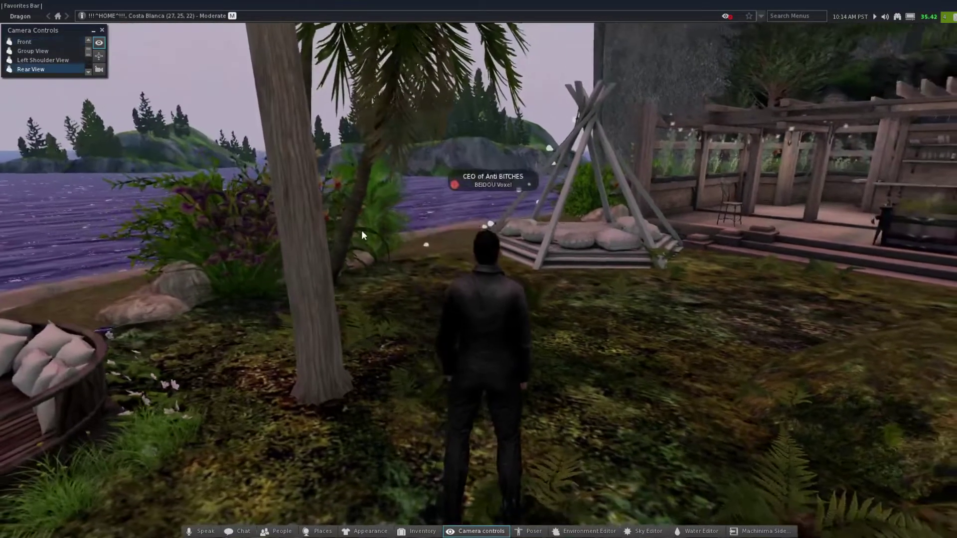
key("Right")
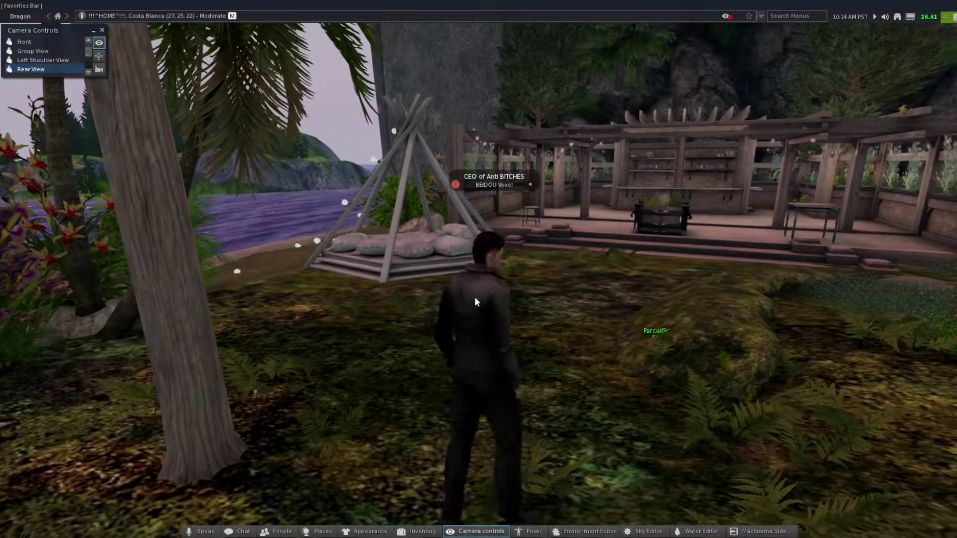
left_click(98, 57)
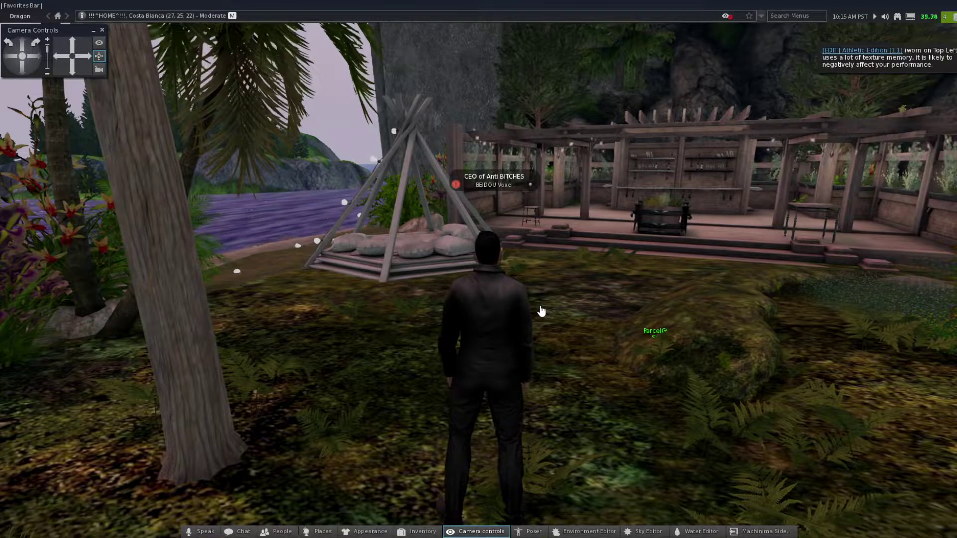
Set the interface size to Tiny in the basic display preferences and dismiss its warning.
key("ctrl+p")
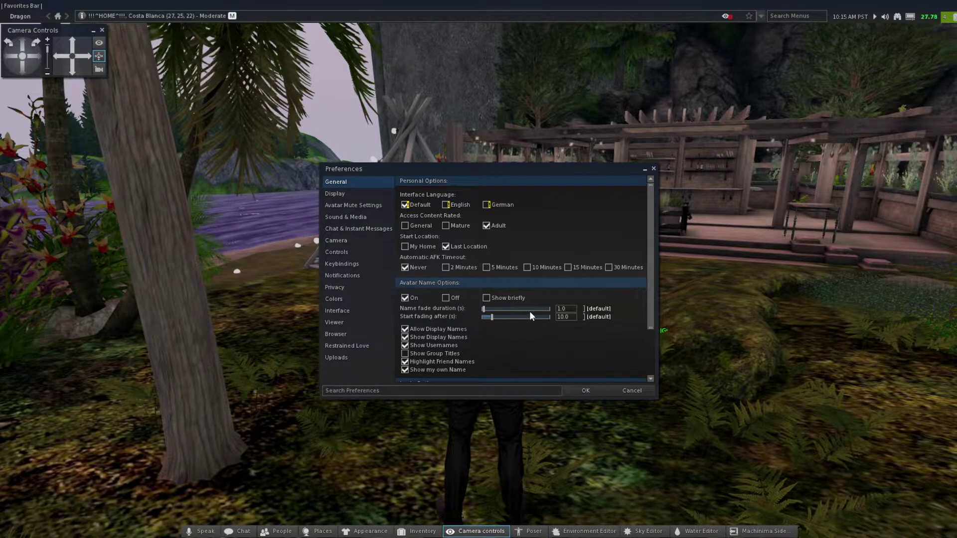
scroll(527, 280, "down", 4)
scroll(498, 291, "up", 4)
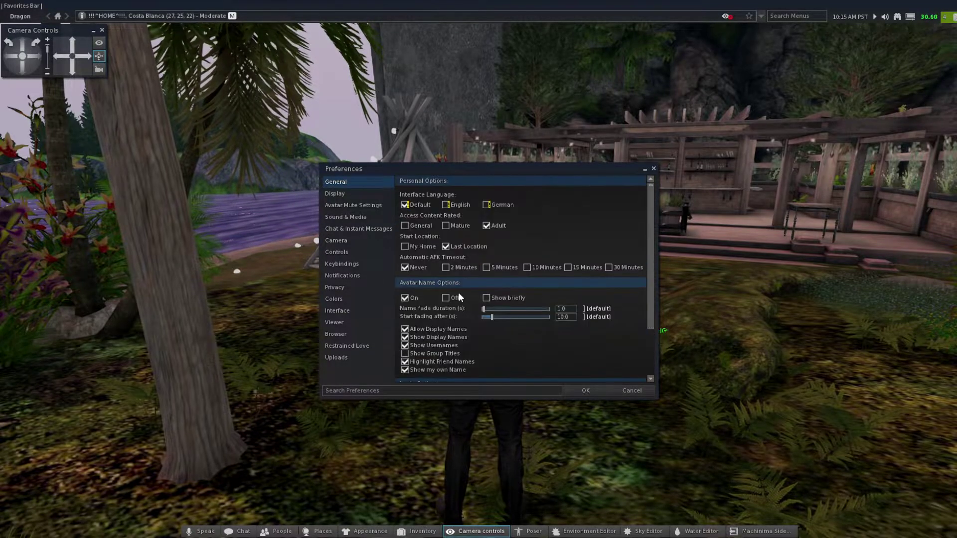
left_click(342, 194)
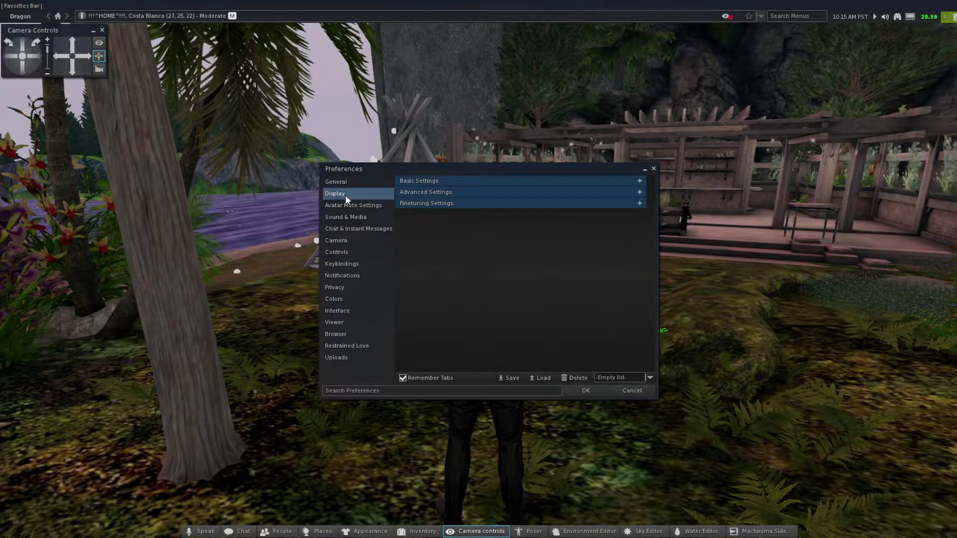
left_click(451, 181)
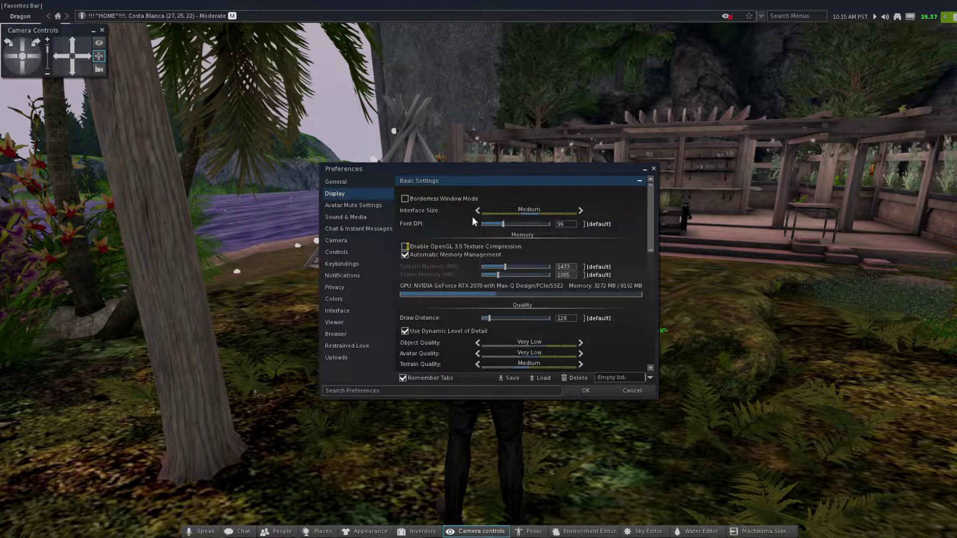
left_click(497, 218)
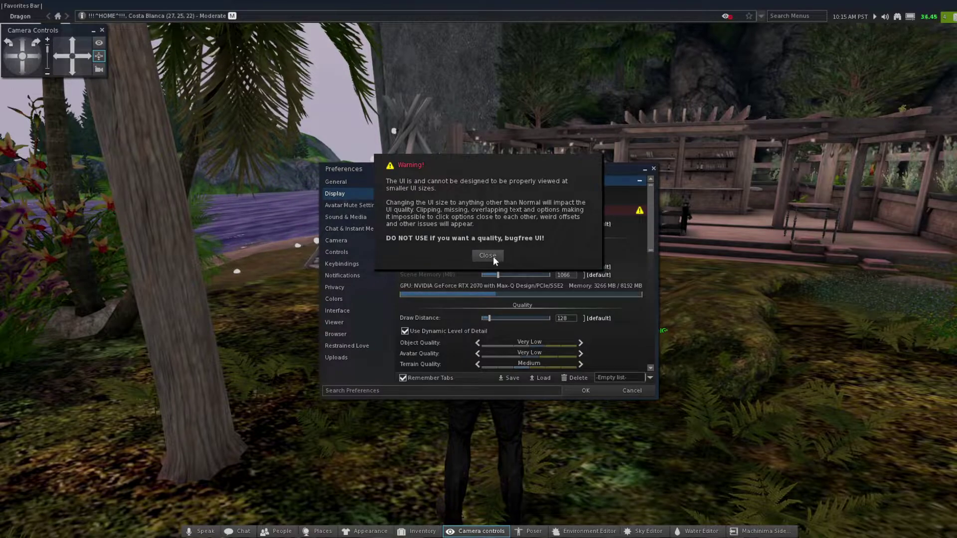
left_click(488, 255)
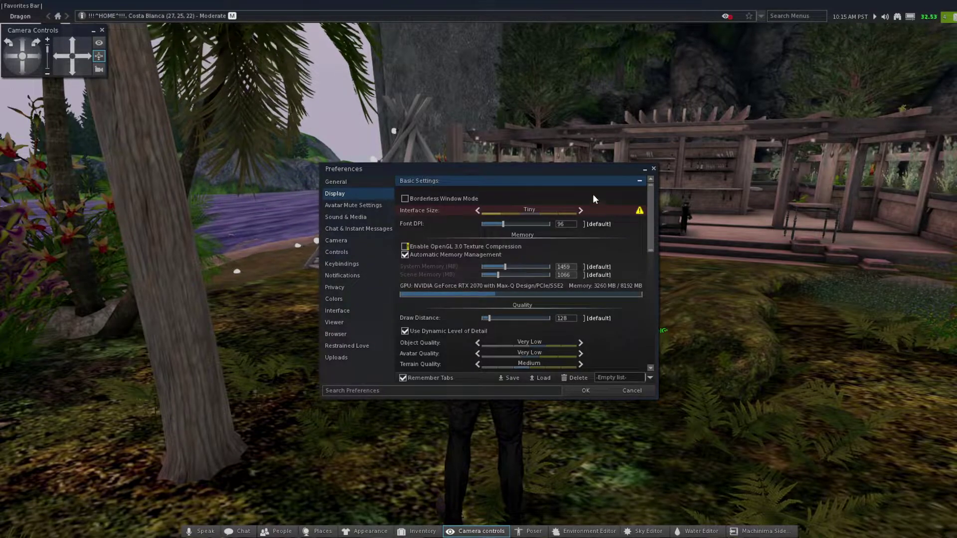
Set Object Quality to Ultra and Avatar Quality to Very High in the basic display settings.
scroll(507, 258, "down", 6)
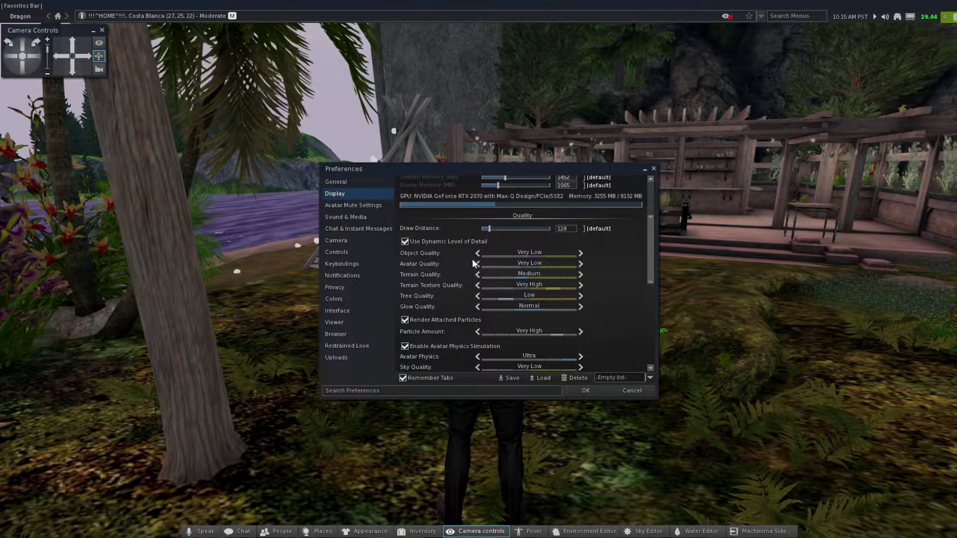
left_click(570, 252)
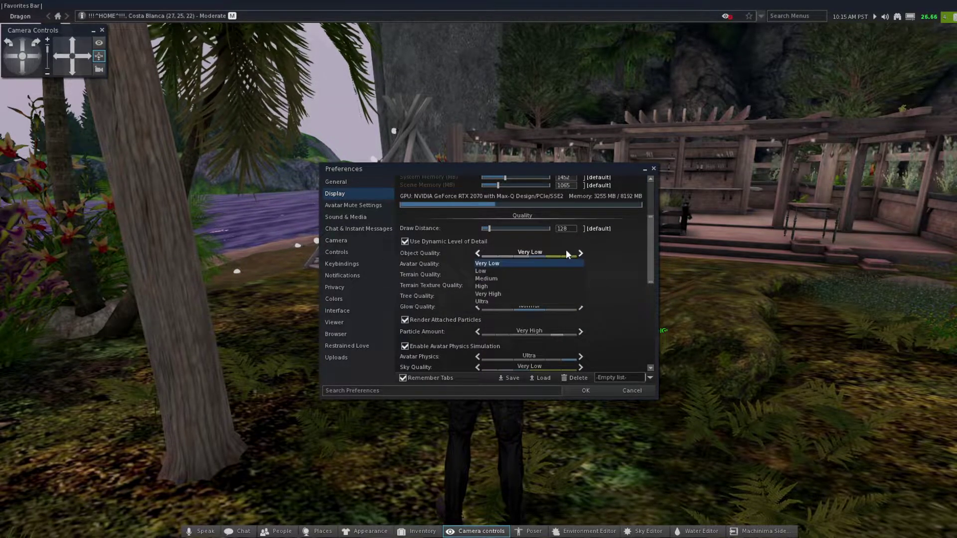
left_click(494, 301)
left_click(526, 262)
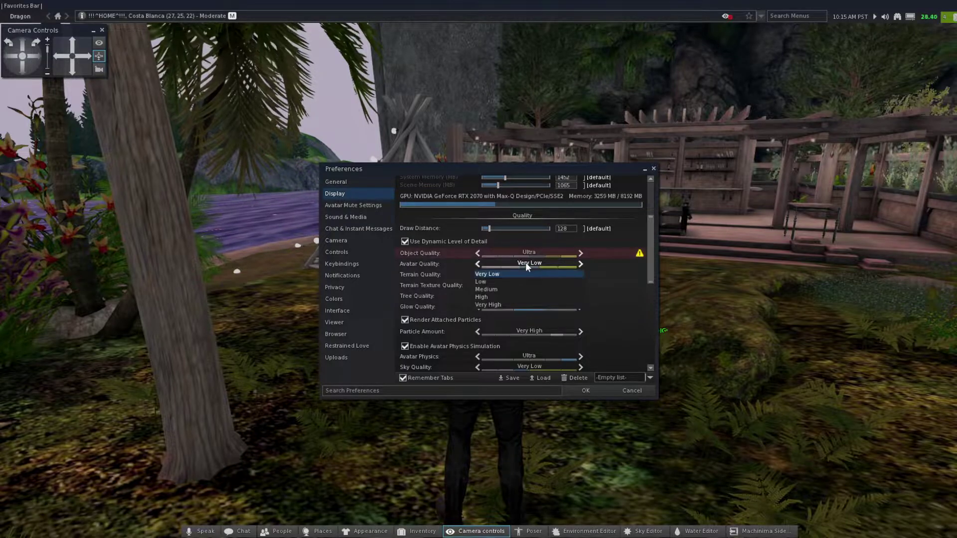
left_click(491, 304)
Set both Terrain Quality and Terrain Texture Quality to Ultra.
left_click(529, 273)
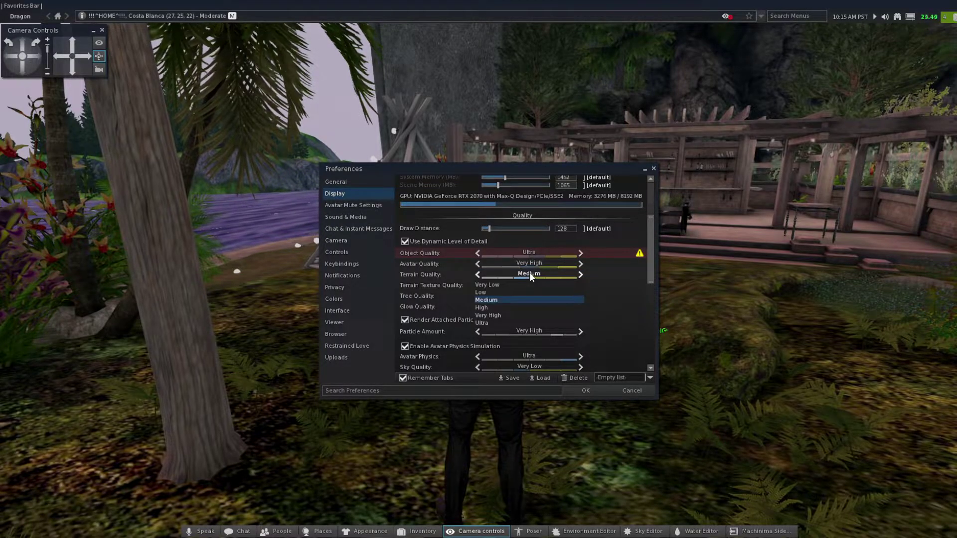
left_click(491, 323)
left_click(539, 285)
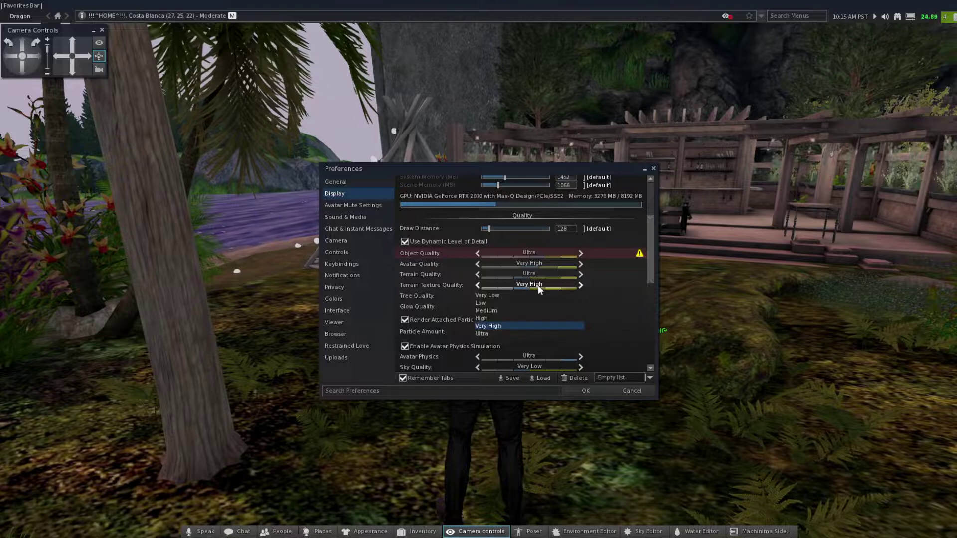
left_click(495, 333)
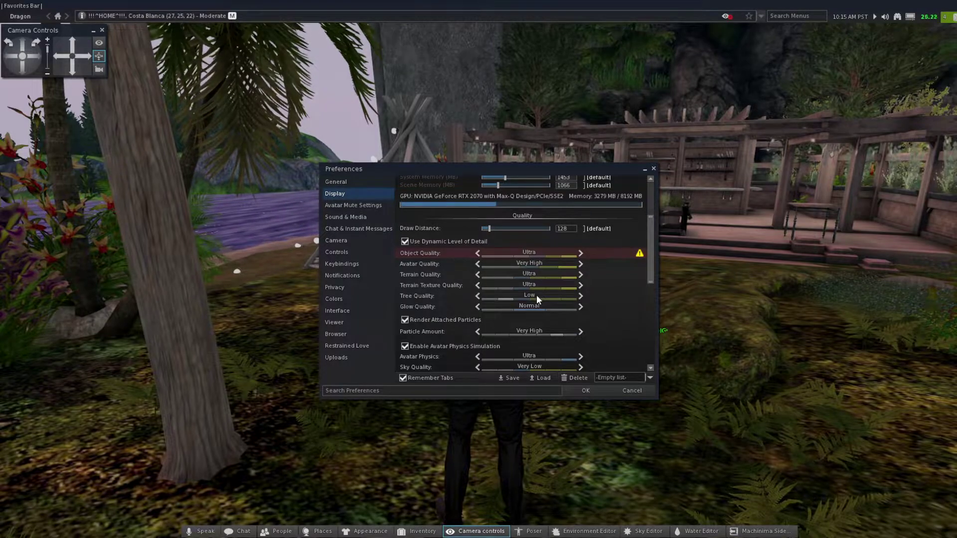
Set Tree Quality to Ultra and Glow Quality to High.
left_click(535, 296)
left_click(498, 343)
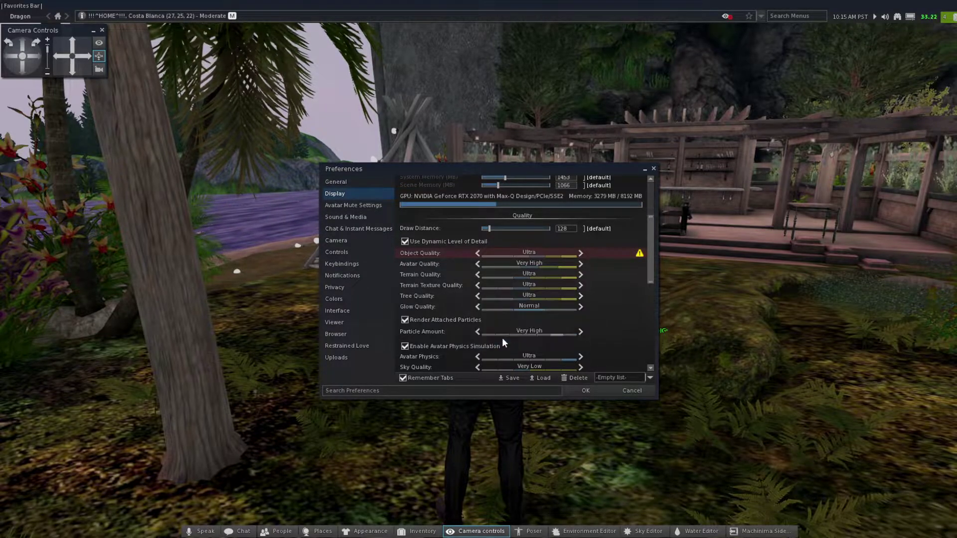
left_click(535, 306)
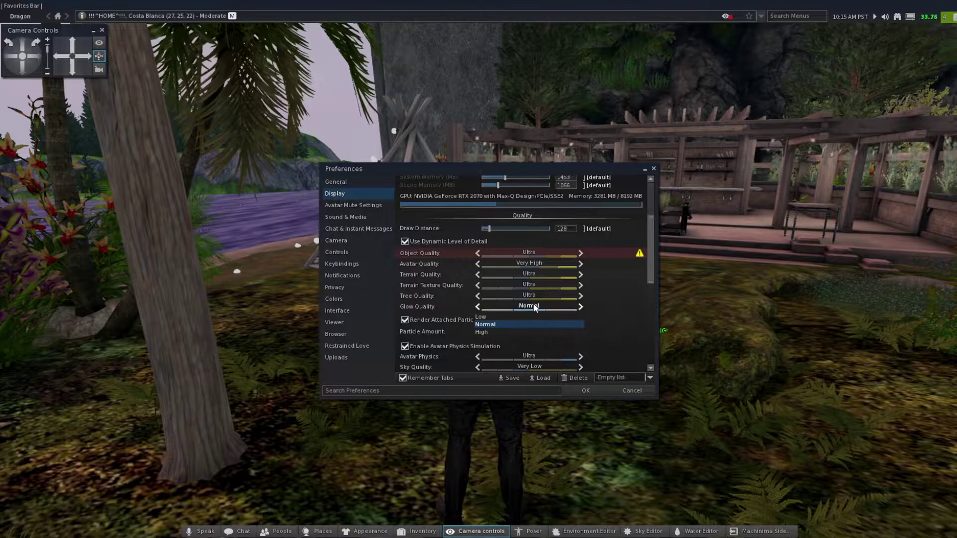
left_click(491, 333)
Set Sky Quality to Ultra in the basic display settings.
scroll(576, 304, "down", 4)
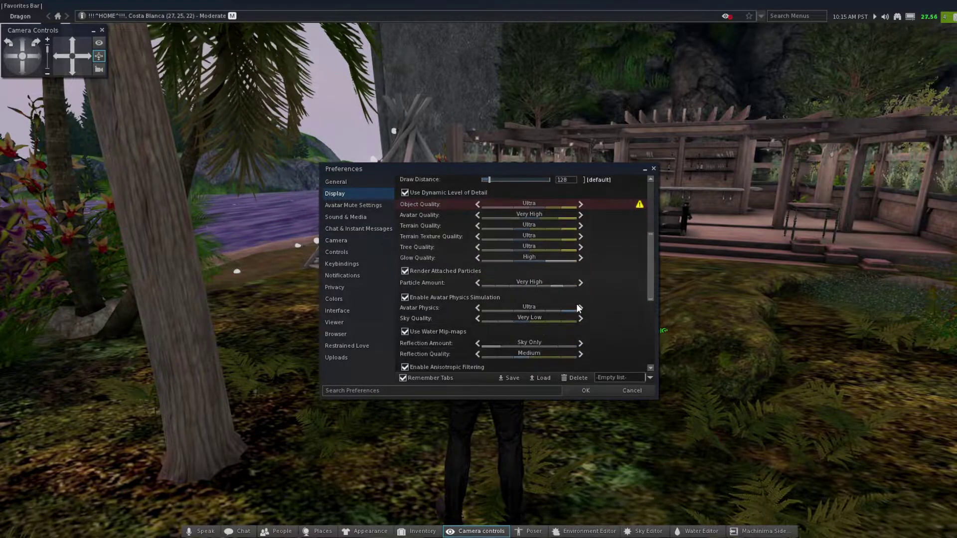
scroll(406, 294, "down", 3)
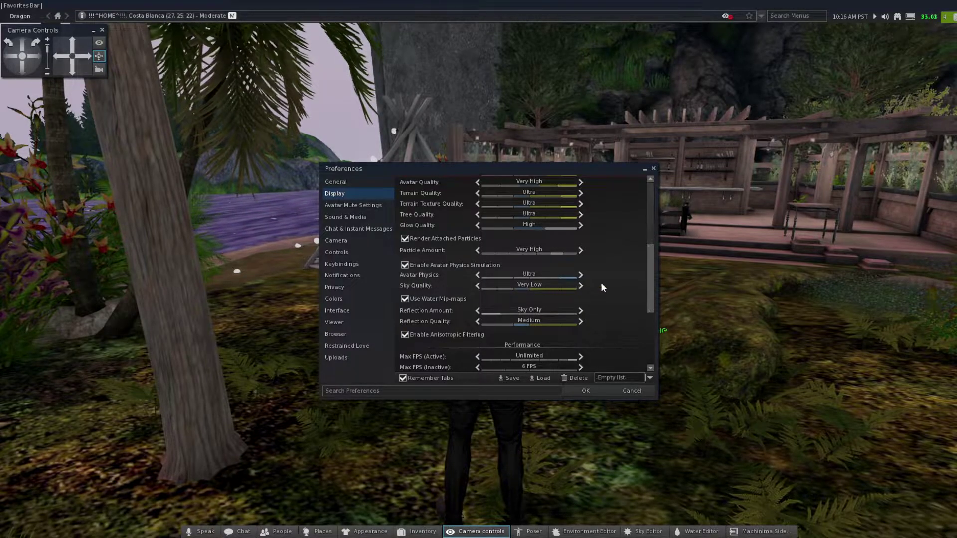
left_click(533, 284)
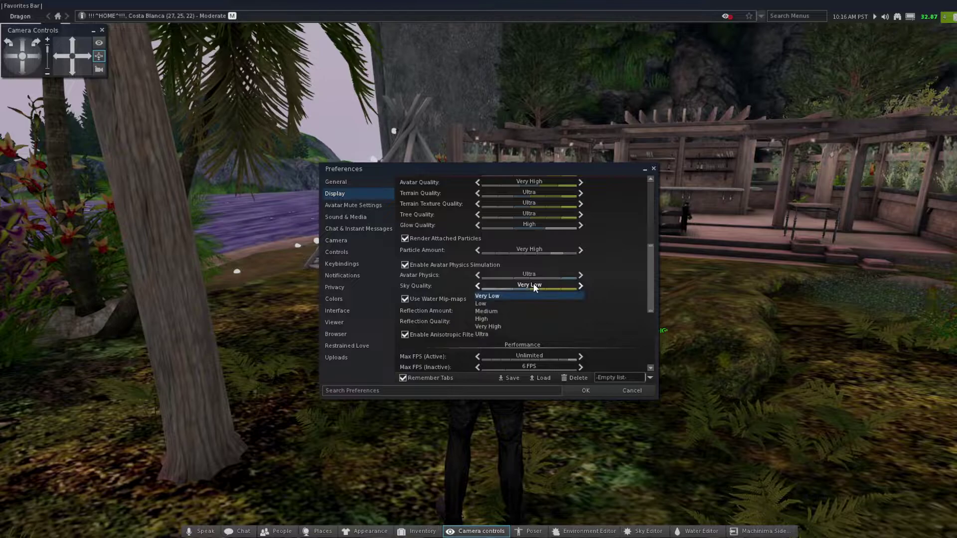
left_click(488, 331)
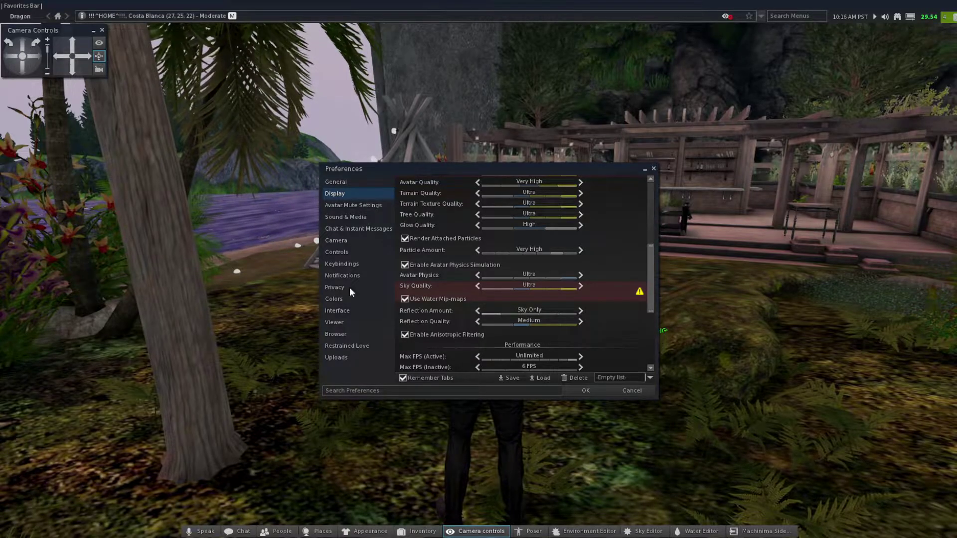
Turn the view toward the water, then set Reflection Amount to Everything and Reflection Quality to Ultra.
left_click_drag(508, 408, 419, 405)
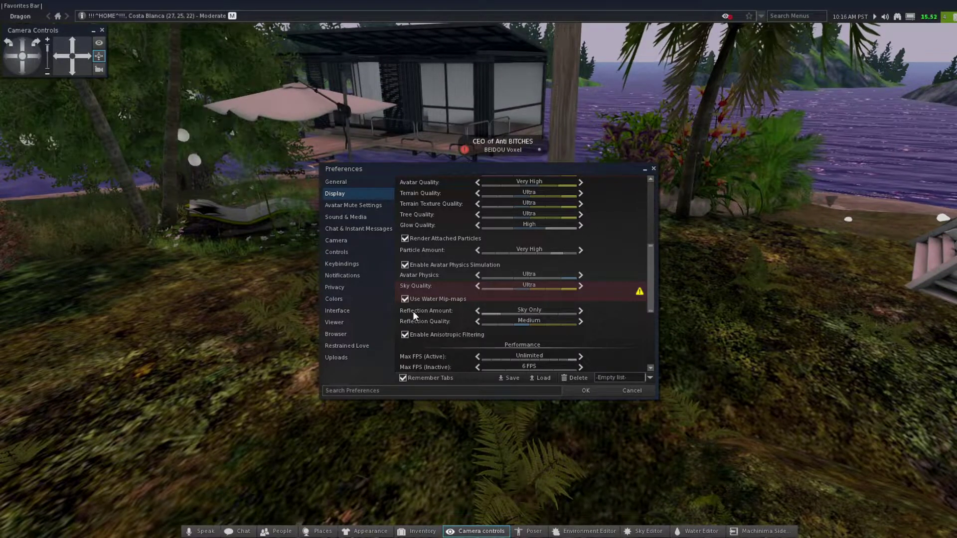
left_click(526, 310)
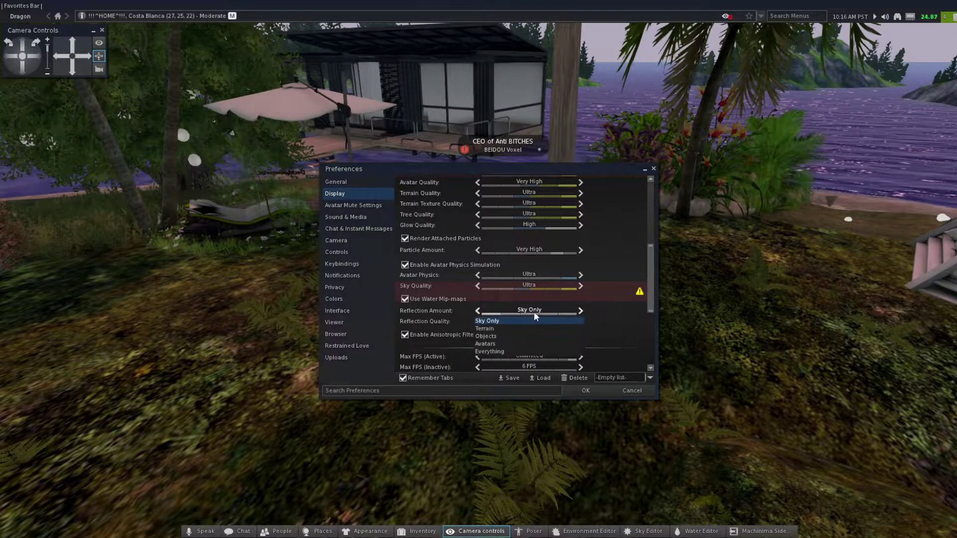
left_click(495, 350)
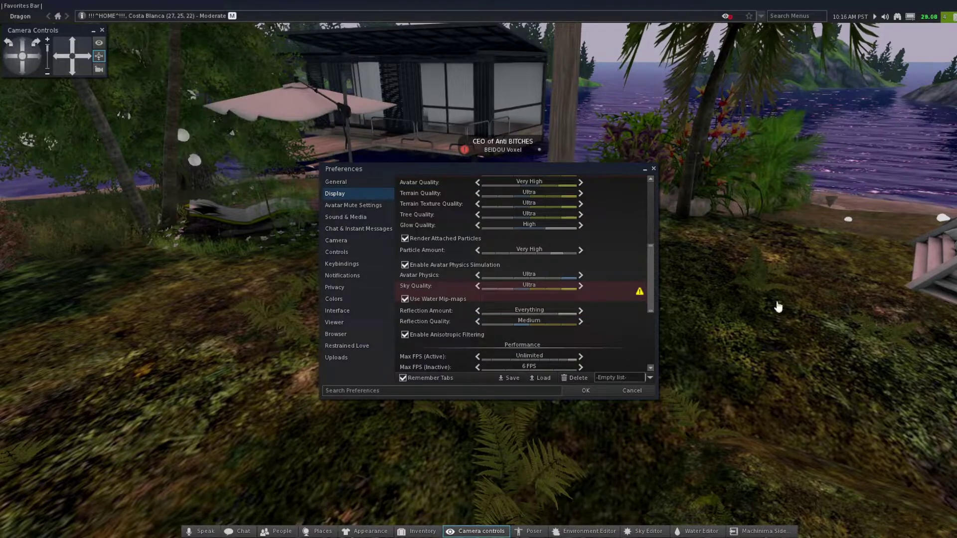
left_click(548, 322)
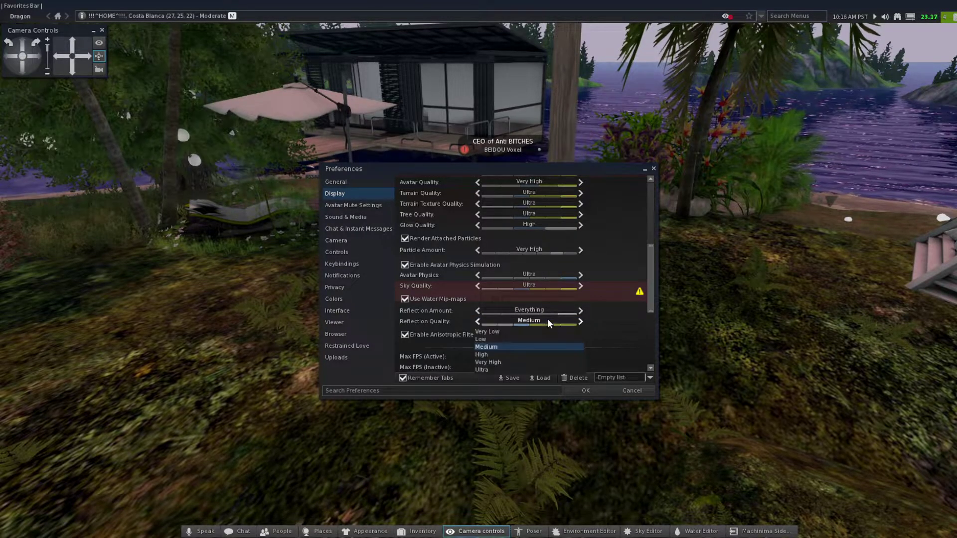
left_click(493, 370)
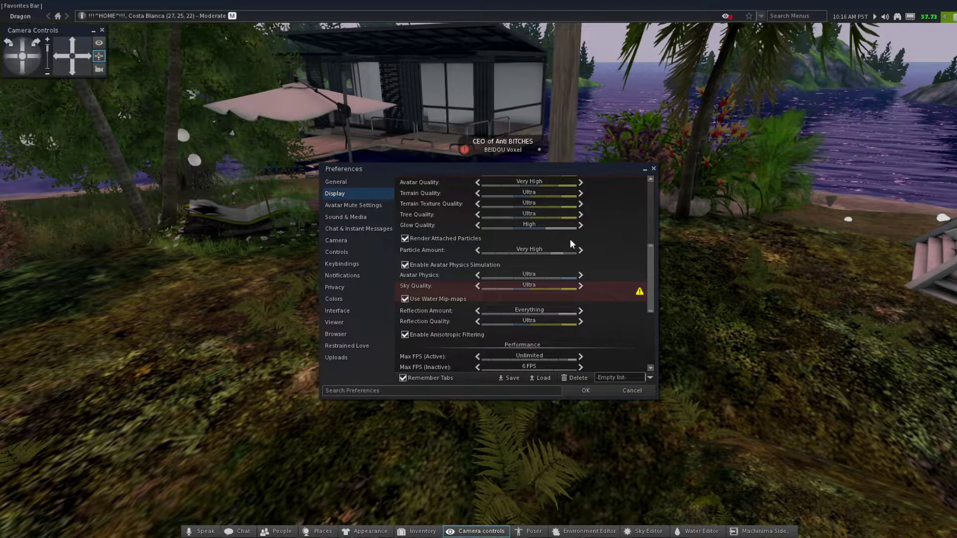
Enable Always Render Friends and set Max. Avatars Visible to Unlimited Avatars in the performance settings.
scroll(593, 235, "down", 3)
scroll(596, 235, "down", 5)
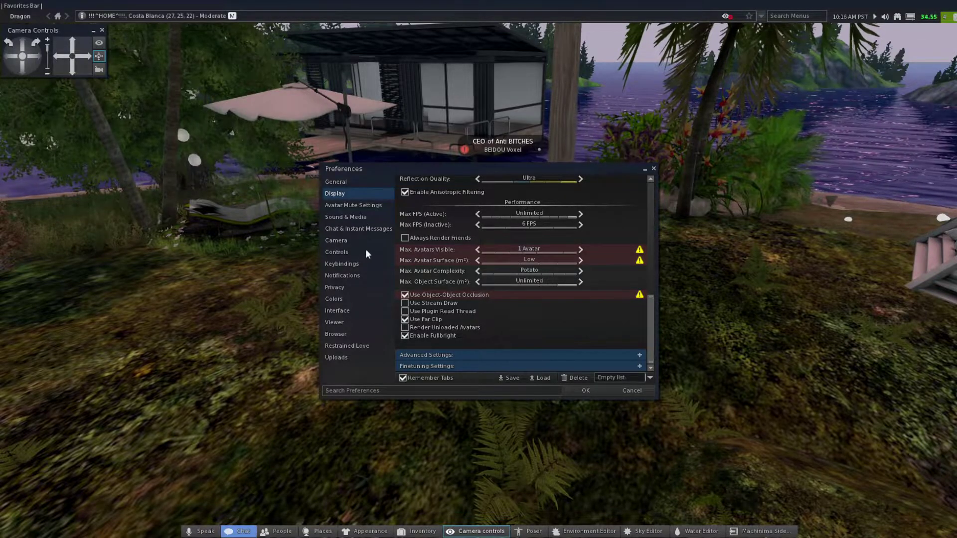
left_click(406, 238)
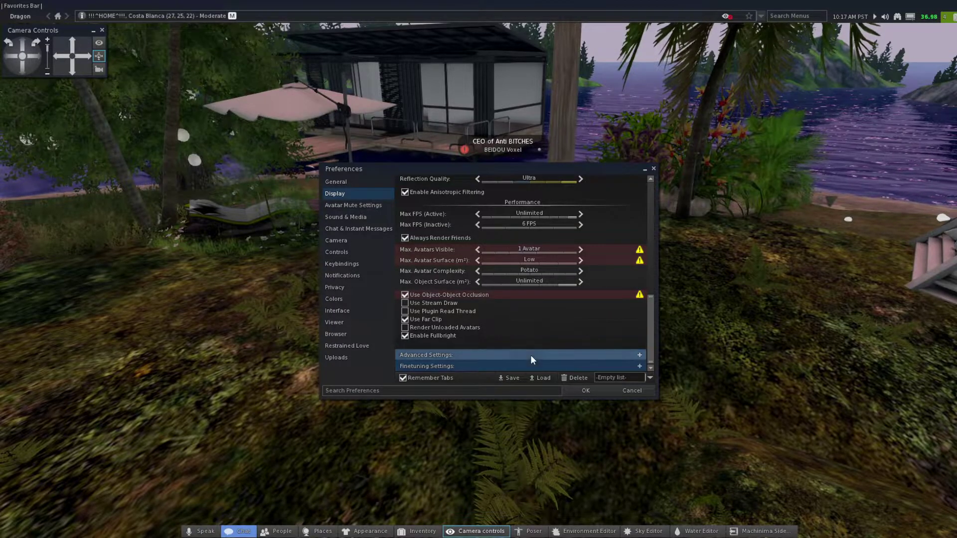
left_click(560, 247)
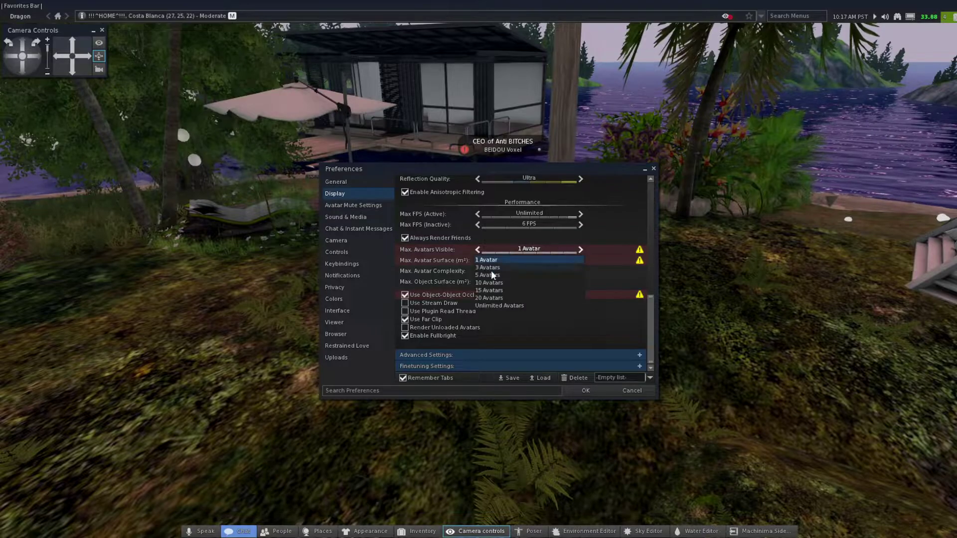
left_click(502, 305)
Set Max. Avatar Surface and Max. Avatar Complexity to Unlimited.
left_click(538, 258)
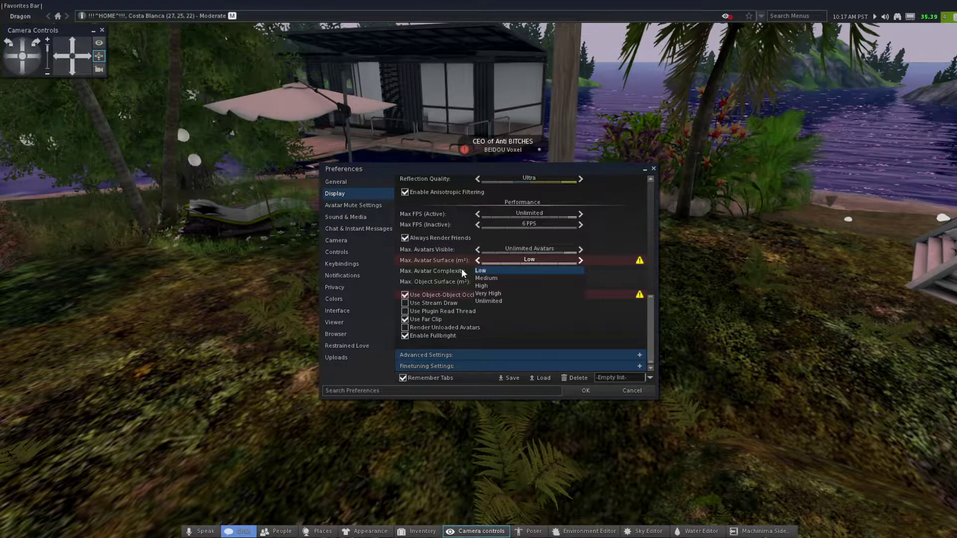
left_click(499, 302)
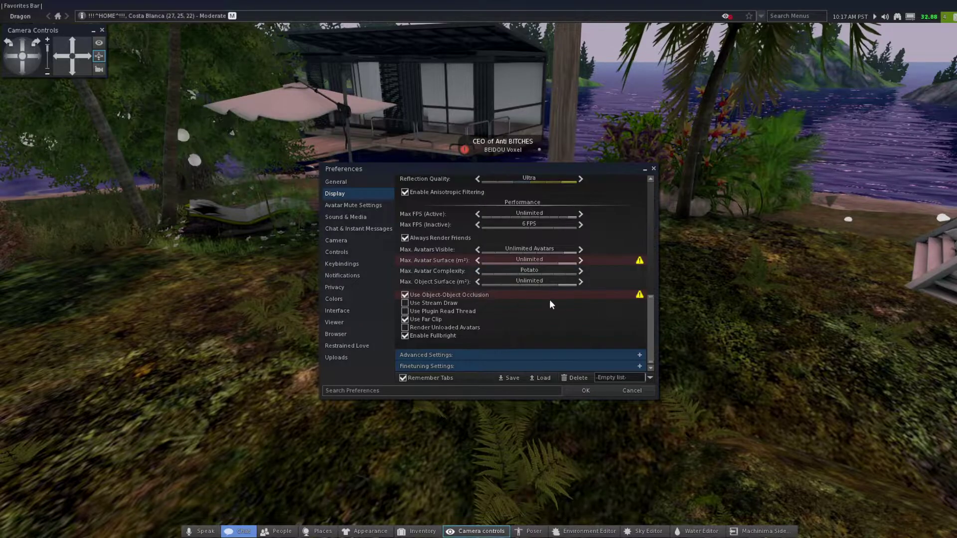
left_click(535, 269)
left_click(506, 330)
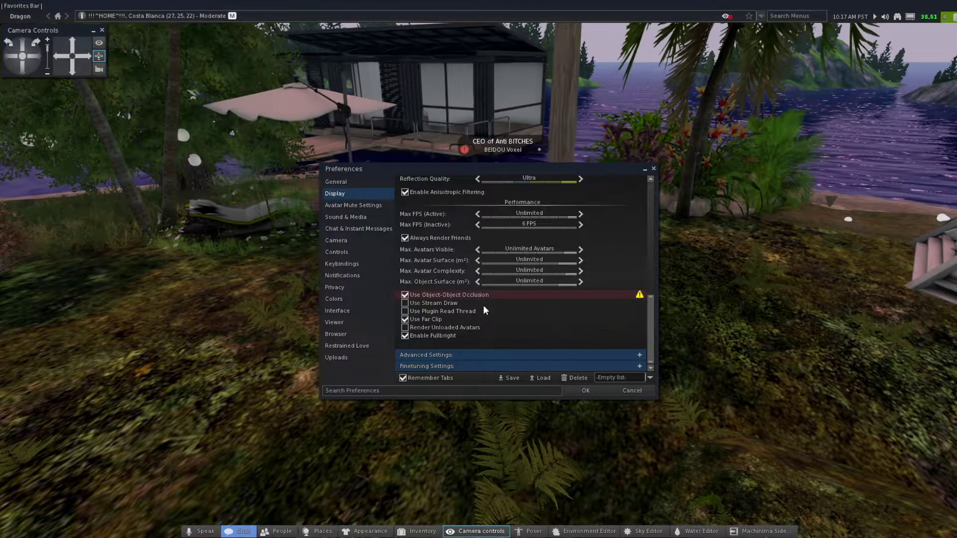
Collapse the basic display settings, expand the advanced ones and switch Antialiasing to Off.
scroll(483, 305, "up", 8)
scroll(544, 273, "up", 5)
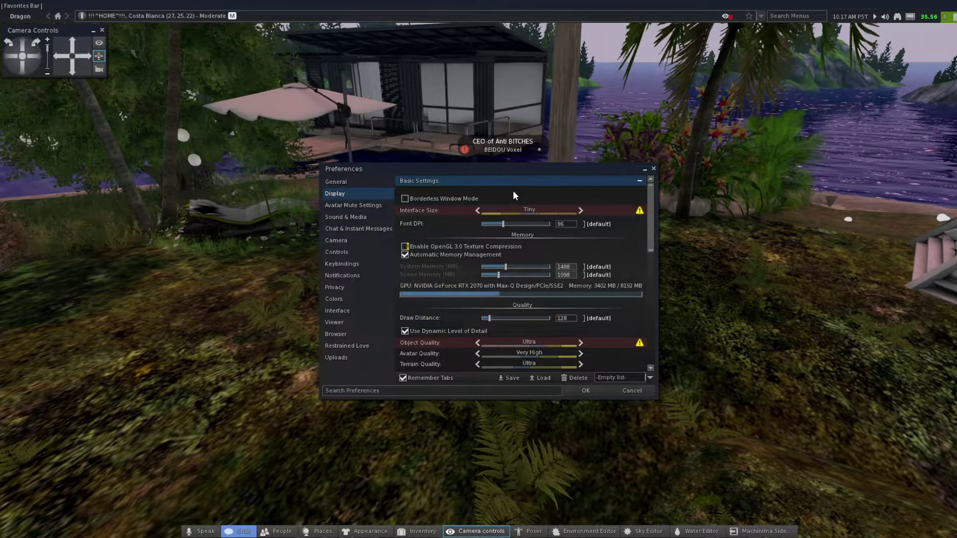
left_click(502, 182)
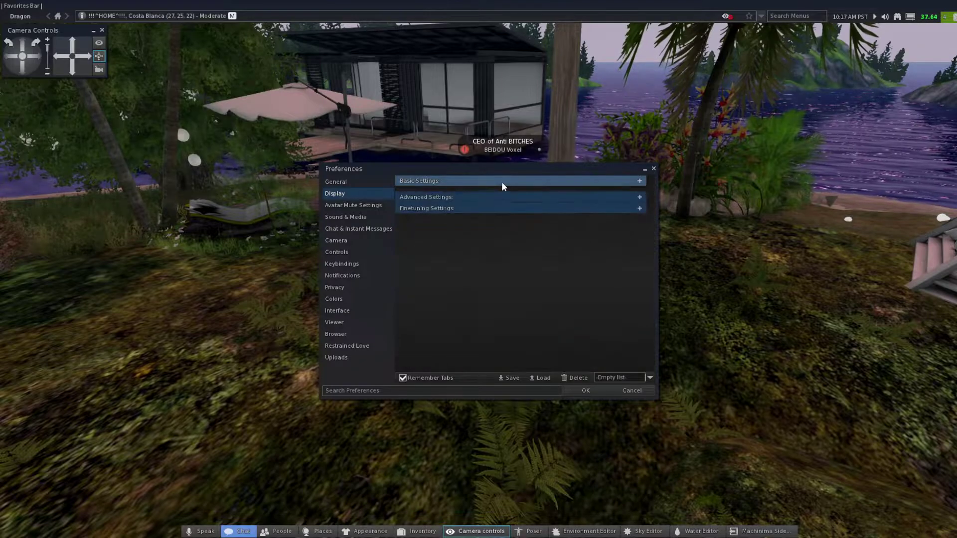
left_click(470, 193)
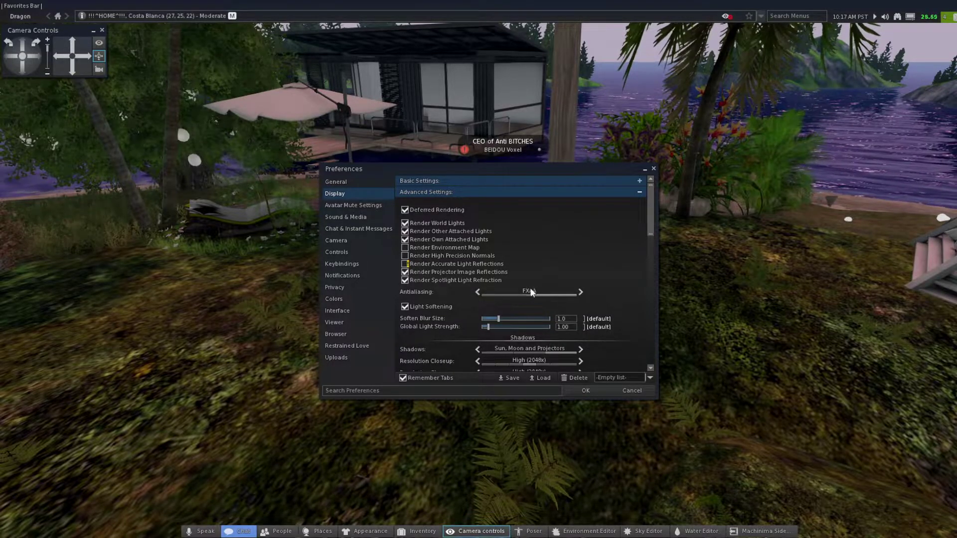
mouse_move(477, 291)
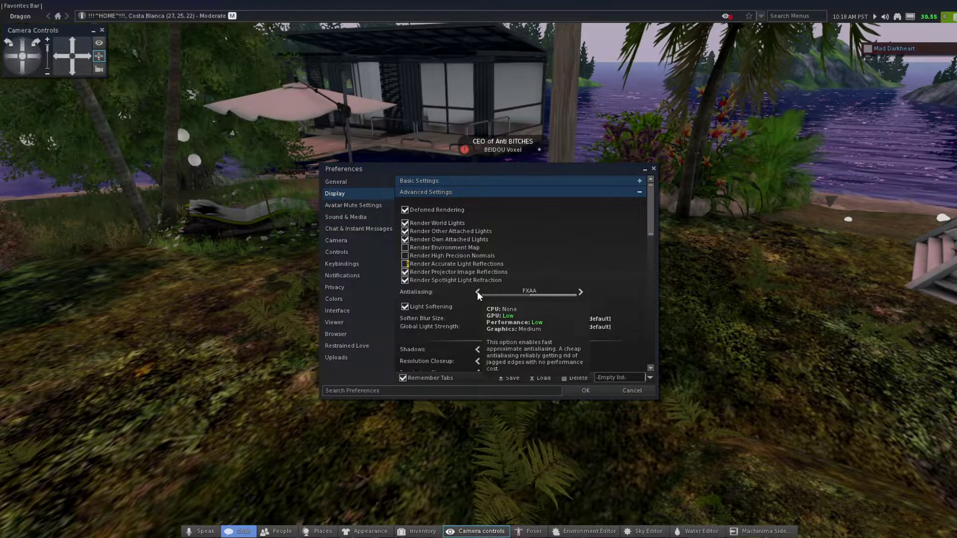
left_click(477, 292)
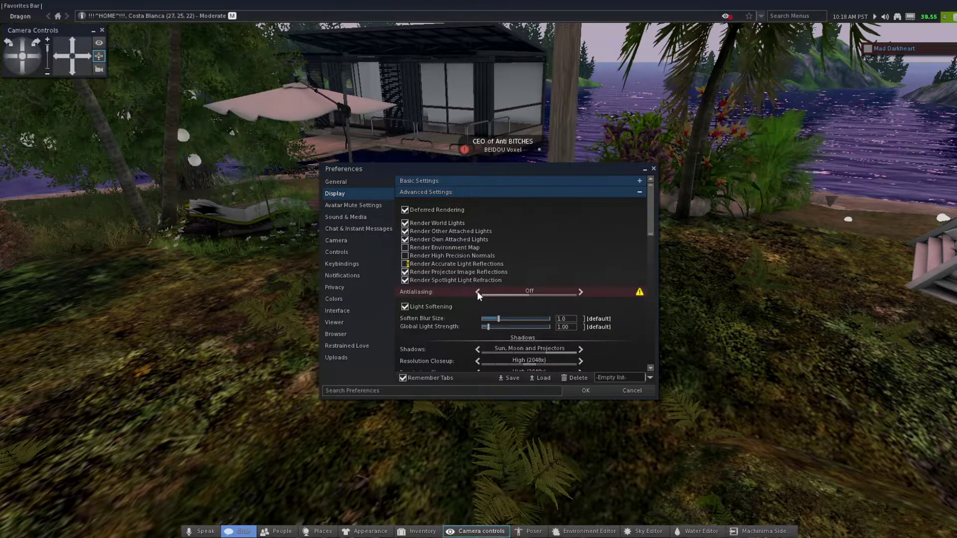
mouse_move(479, 292)
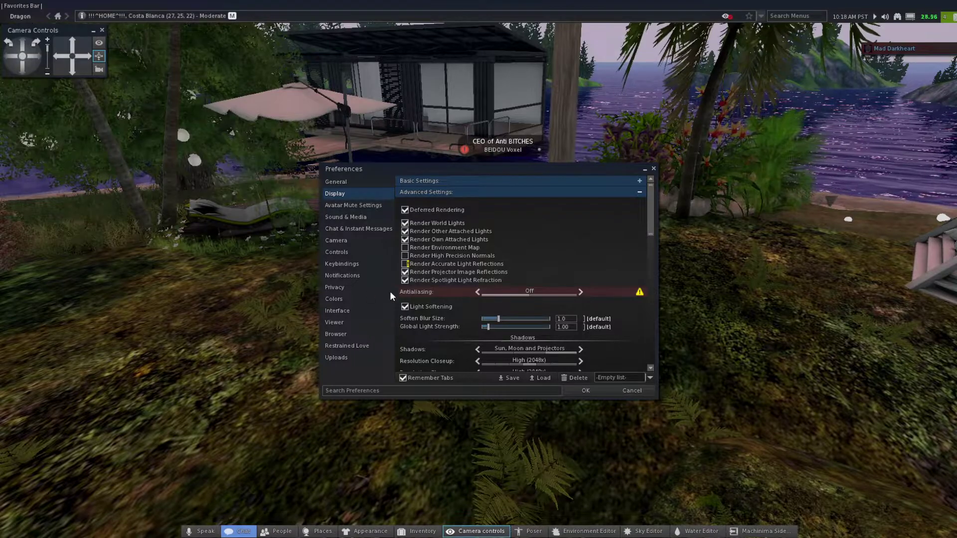
Raise the Resolution Closeup of shadows to Ultra+ (8192x), suppressing further shadow resolution warnings.
scroll(480, 295, "down", 5)
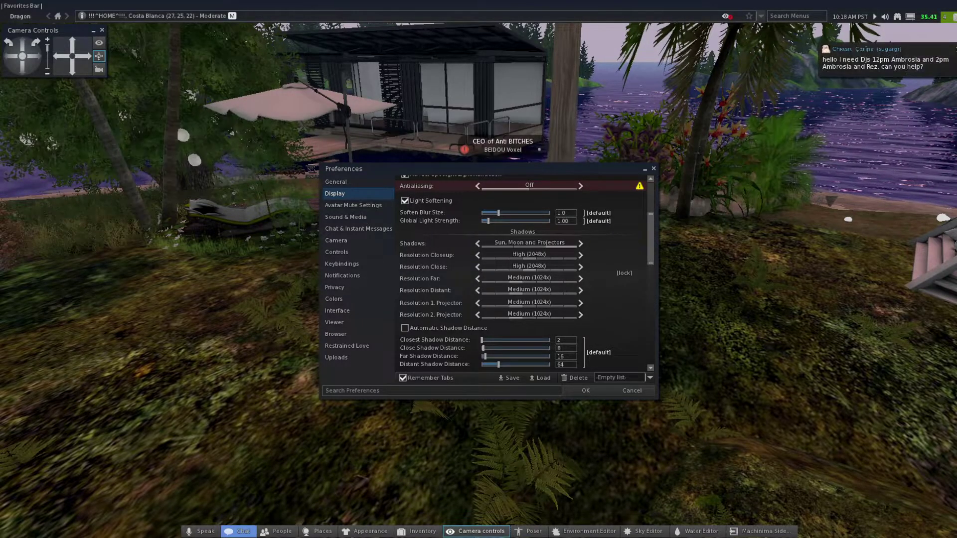
left_click(557, 254)
left_click(558, 252)
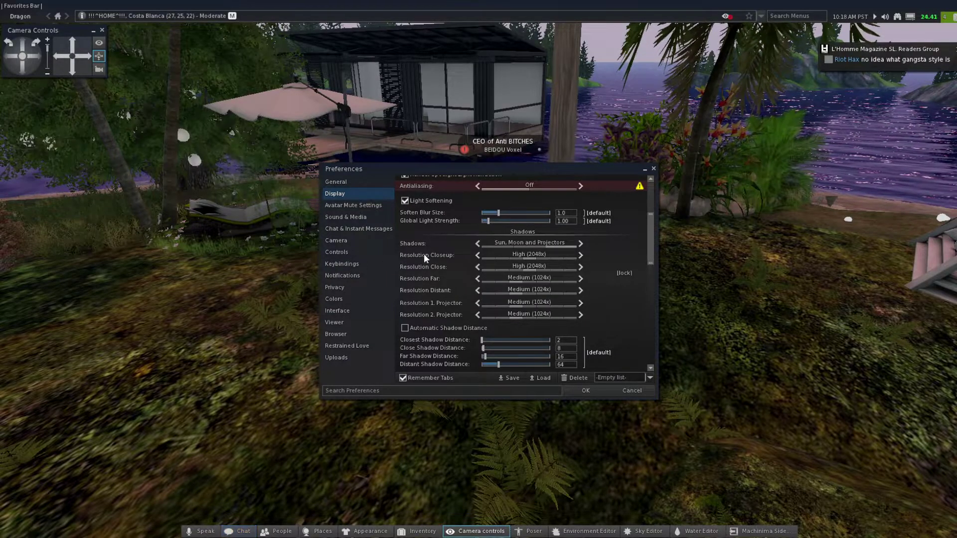
left_click(580, 256)
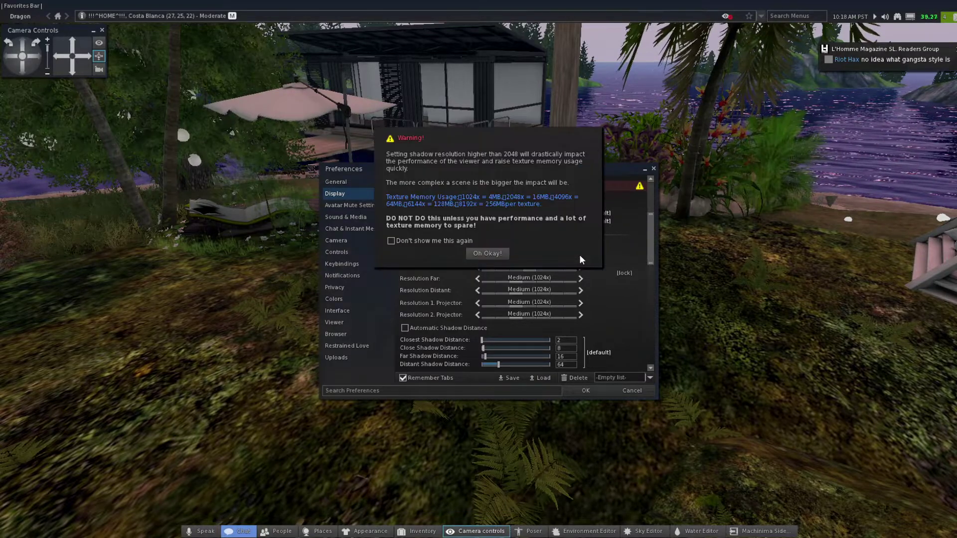
left_click(426, 238)
left_click(474, 249)
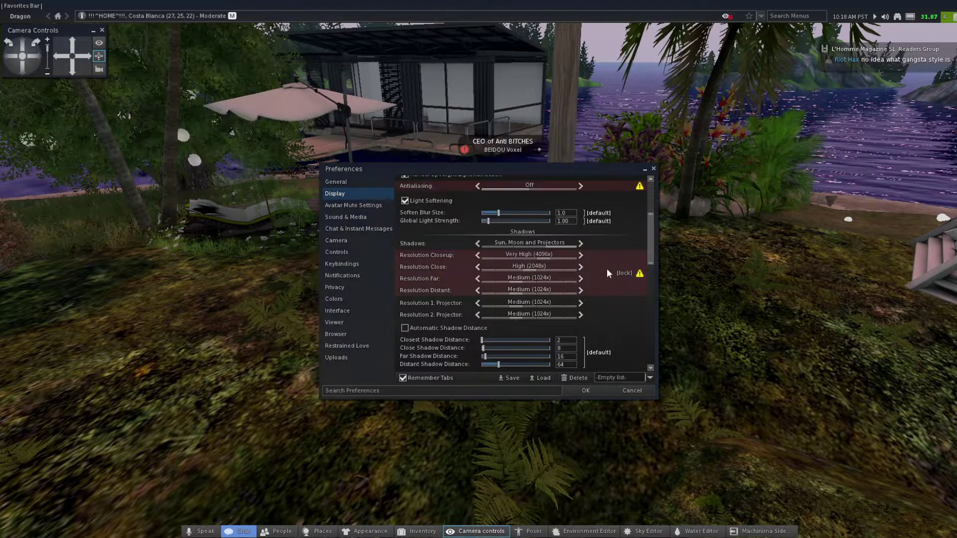
left_click(581, 255)
Raise the shadow Resolution Close and Resolution Far to Ultra+ (8192x).
left_click(581, 267)
left_click(581, 267)
left_click(581, 267)
left_click(581, 278)
left_click(581, 278)
left_click(582, 278)
left_click(582, 278)
Raise the shadow Resolution Distant to Ultra (6144x).
left_click(582, 290)
left_click(581, 290)
left_click(581, 290)
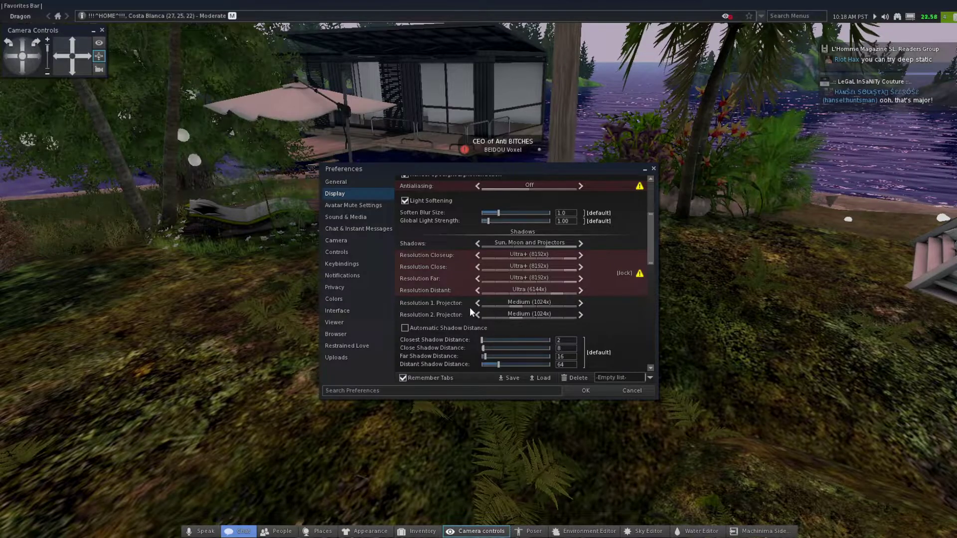
Set the Resolution 1 and 2 Projector shadow options to High (2048x), suppressing further projector resolution warnings.
left_click(582, 302)
left_click(581, 302)
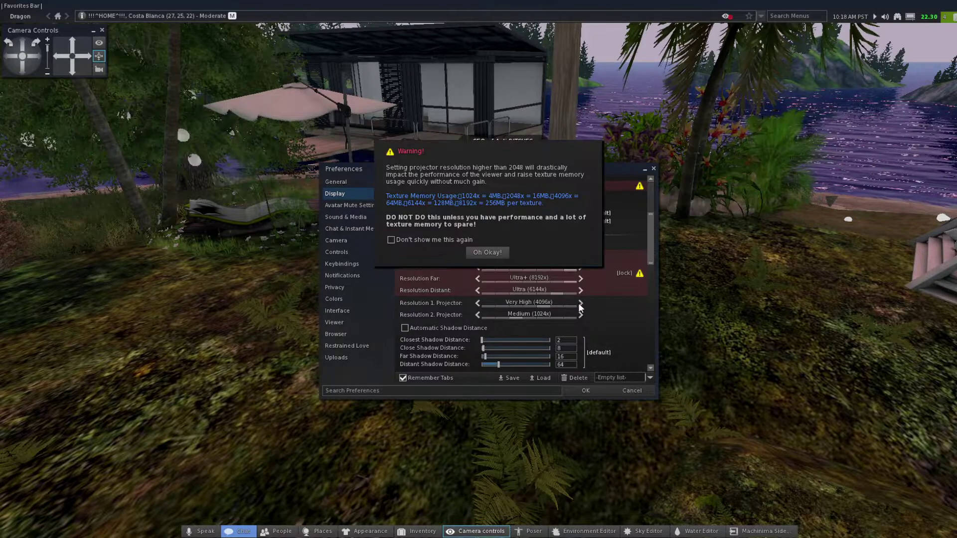
left_click(438, 241)
left_click(483, 253)
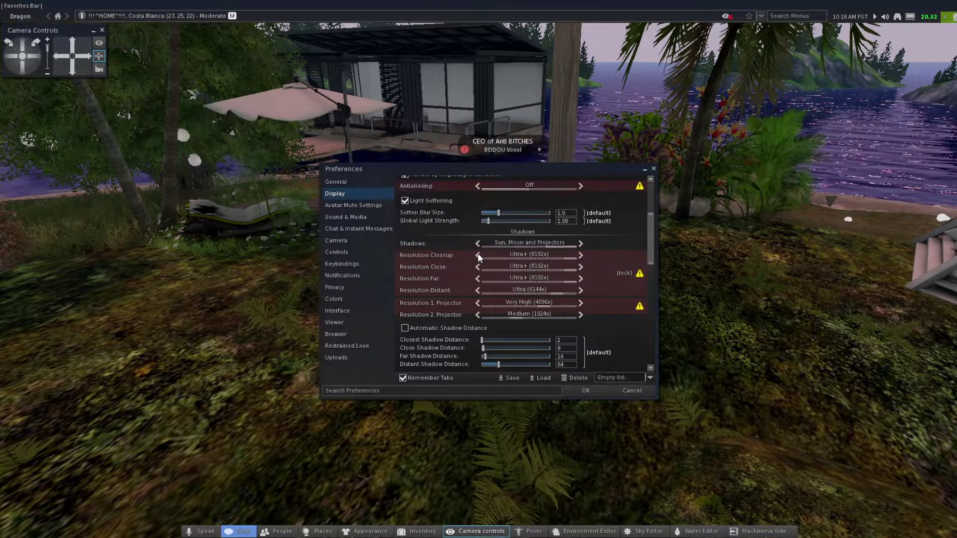
left_click(480, 302)
left_click(581, 314)
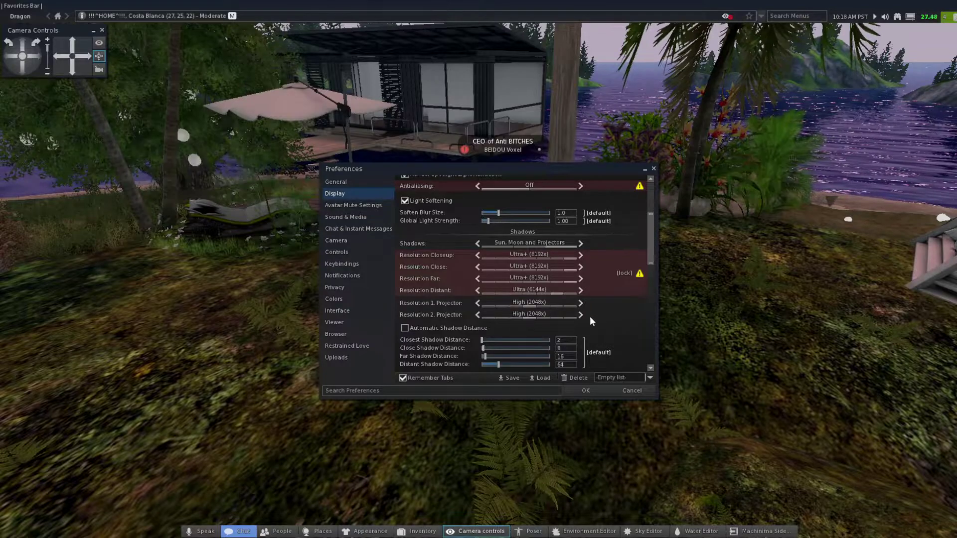
Try Automatic Shadow Distance and switch back to the manual shadow distances.
scroll(613, 298, "down", 4)
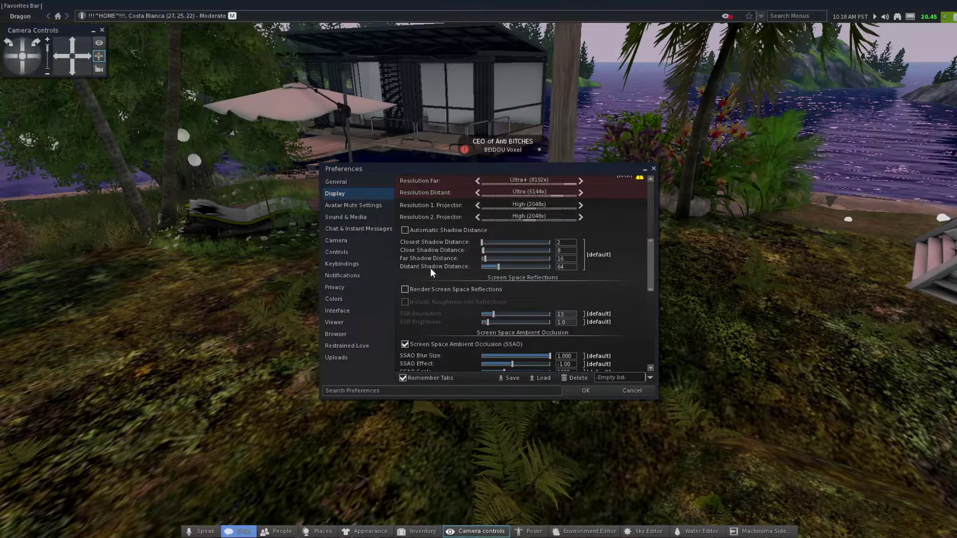
left_click(405, 229)
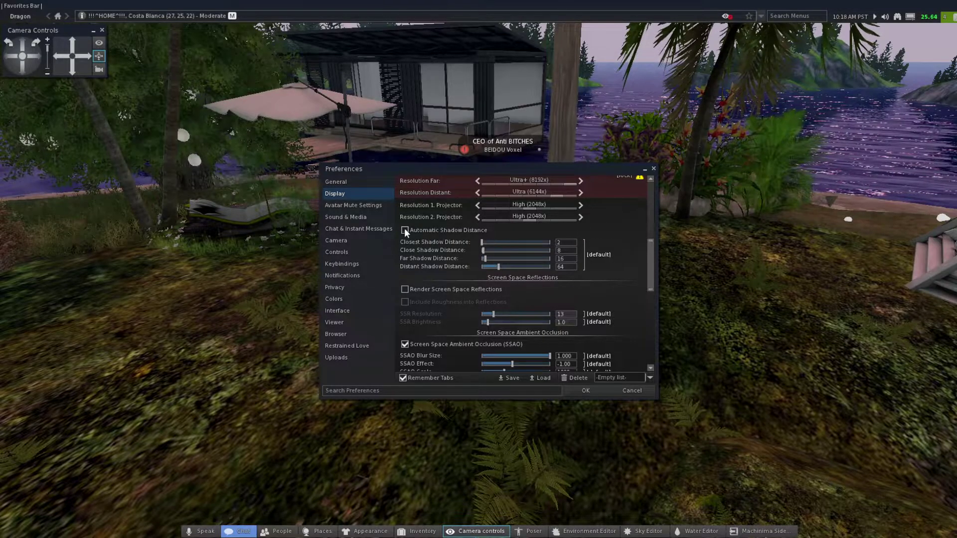
left_click(404, 229)
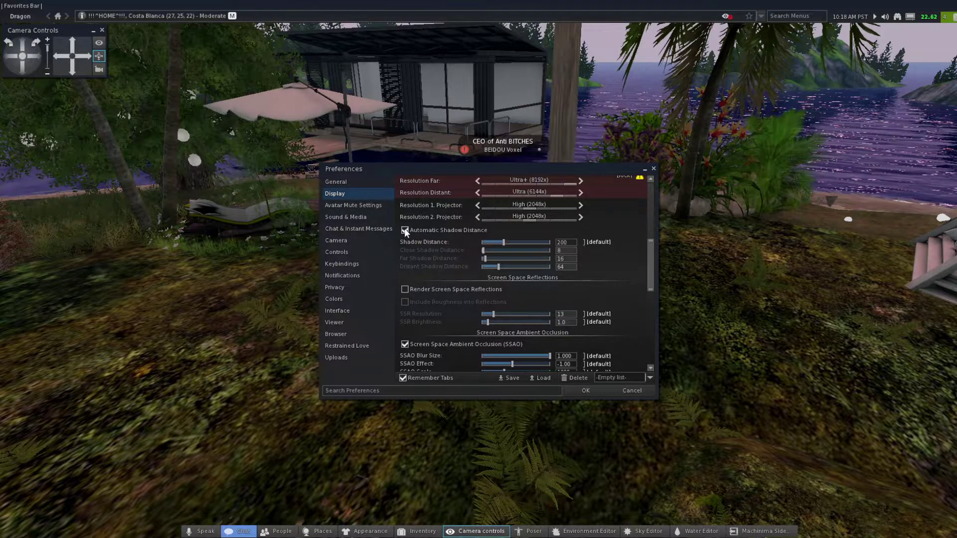
left_click(405, 229)
left_click(405, 230)
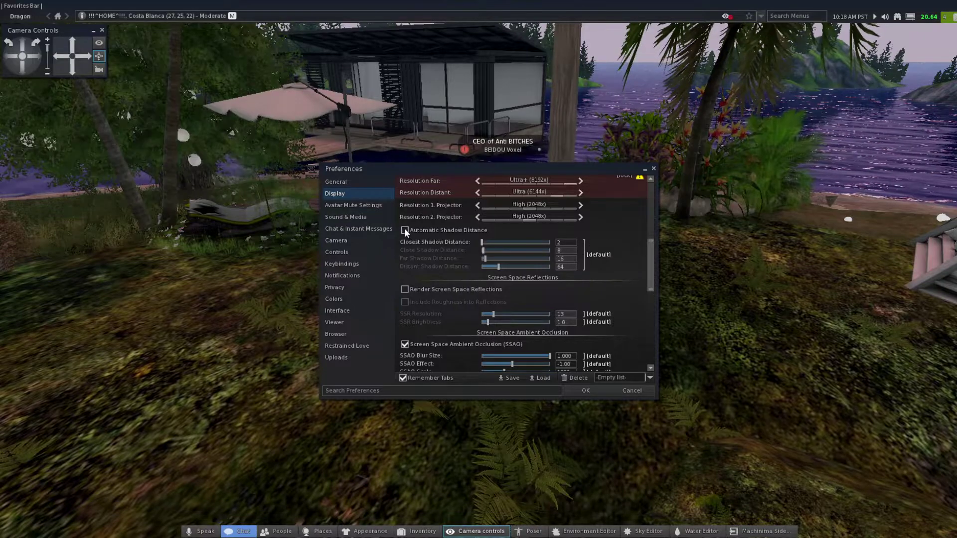
Look through the remaining advanced display settings, collapse that section and expand the finetuning settings.
scroll(489, 282, "down", 2)
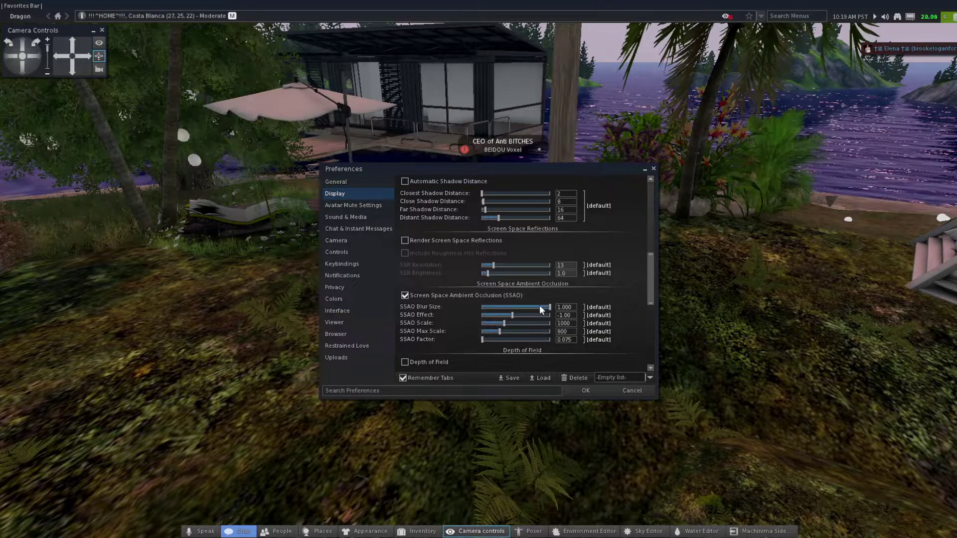
scroll(540, 309, "down", 5)
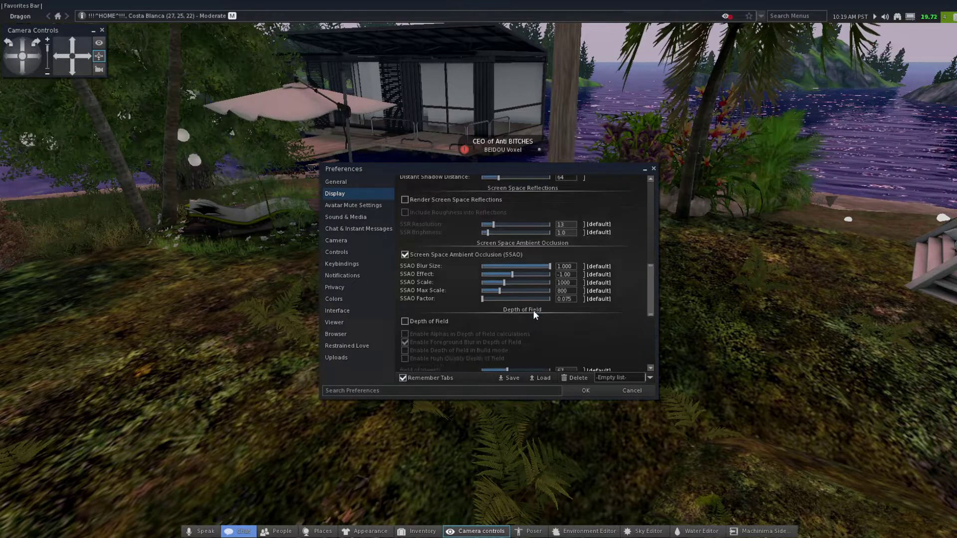
scroll(537, 322, "down", 2)
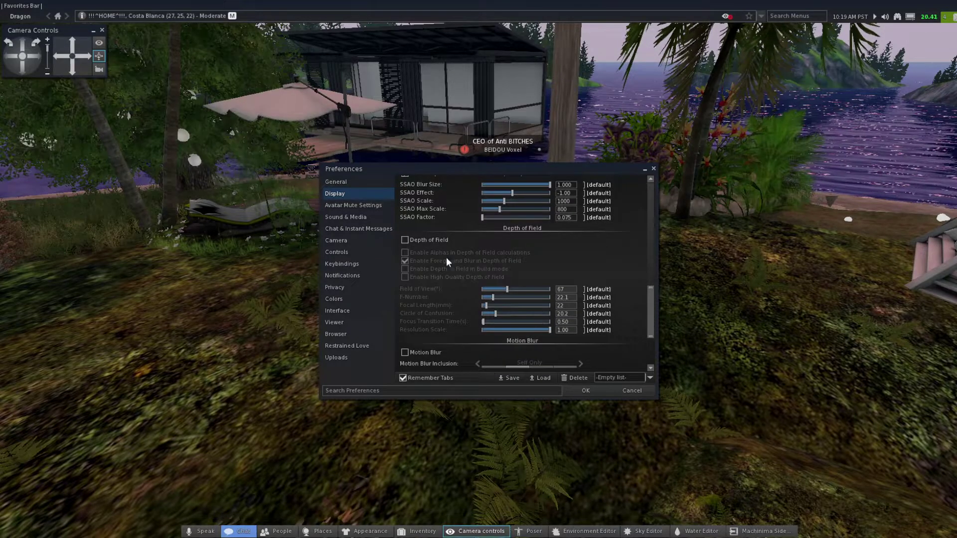
left_click_drag(650, 305, 650, 336)
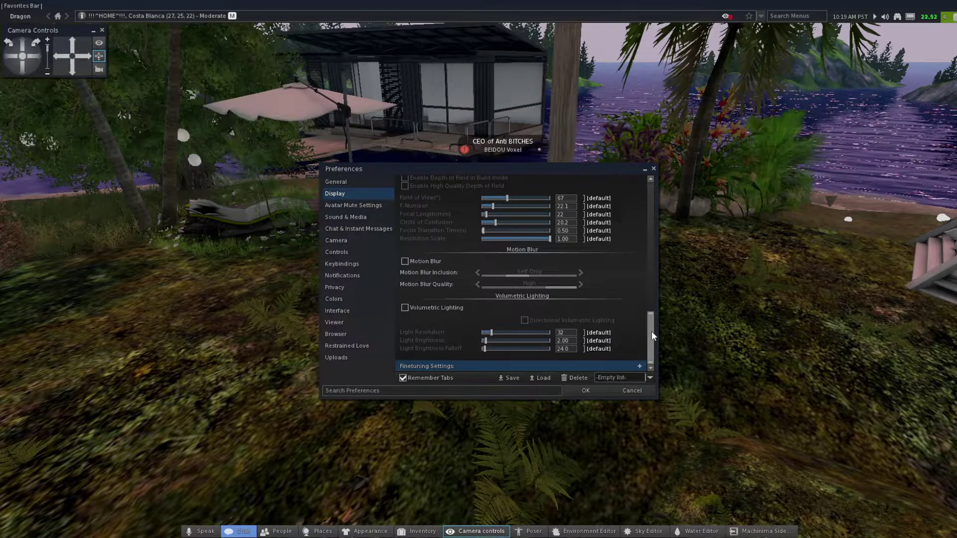
scroll(651, 331, "up", 2)
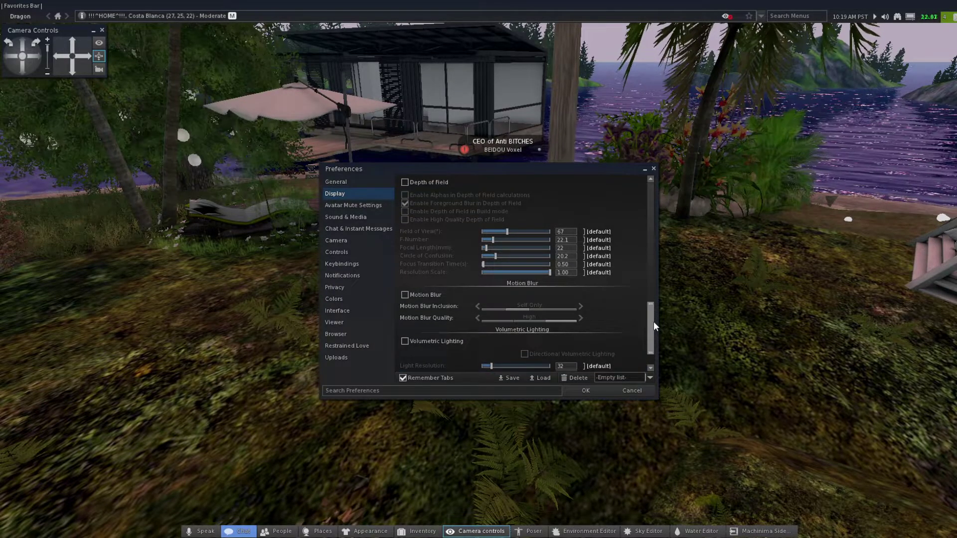
left_click_drag(652, 326, 594, 190)
left_click(594, 191)
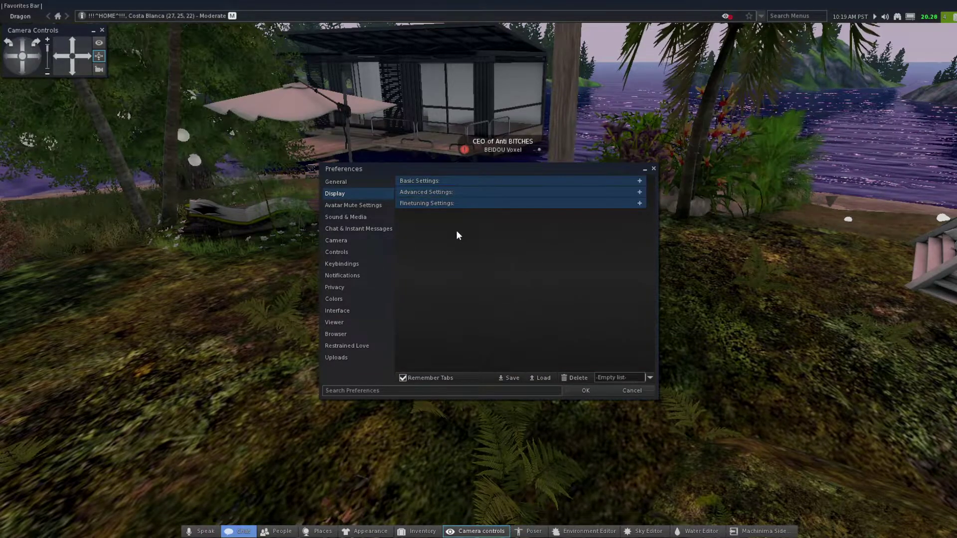
left_click(466, 204)
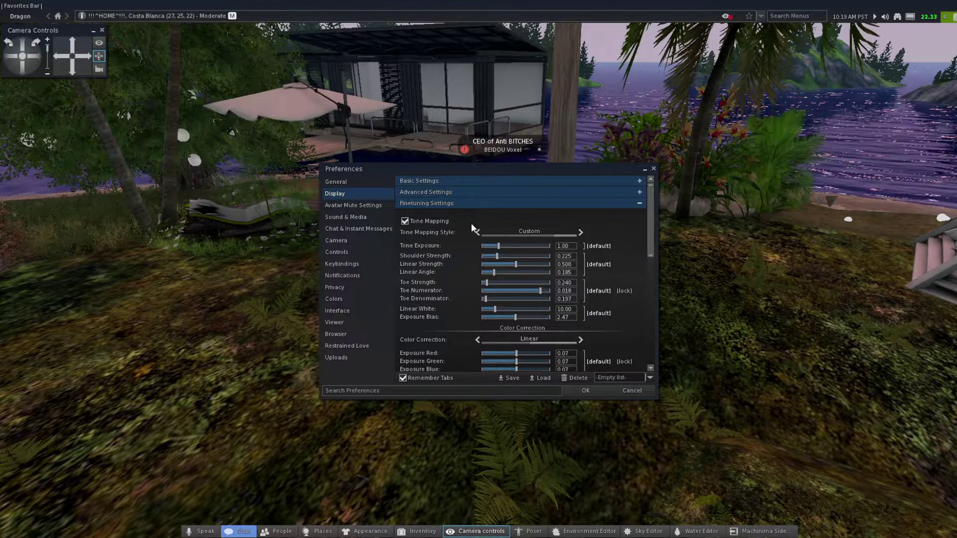
Compare the Filmic and Linear tone mapping styles and set the Tone Mapping Style to Filmic.
left_click(478, 232)
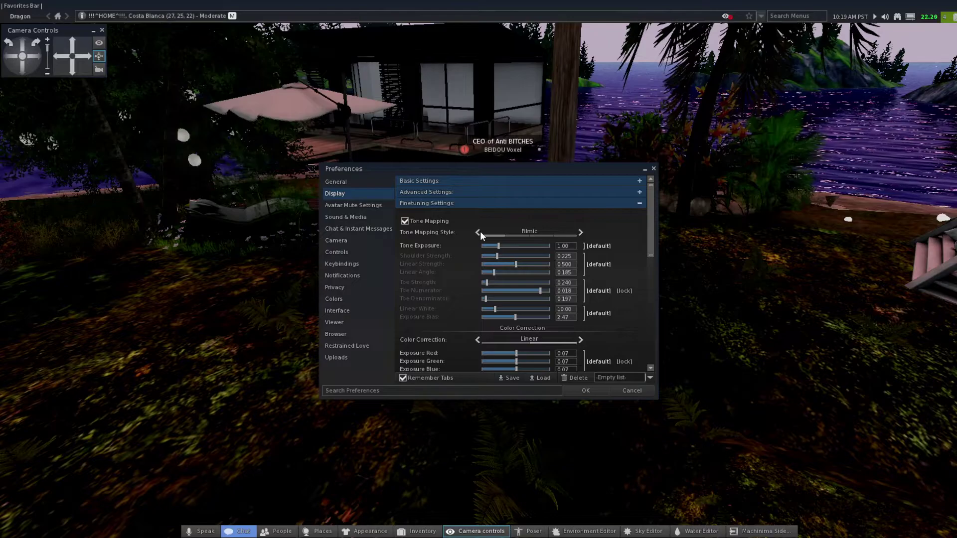
left_click(579, 233)
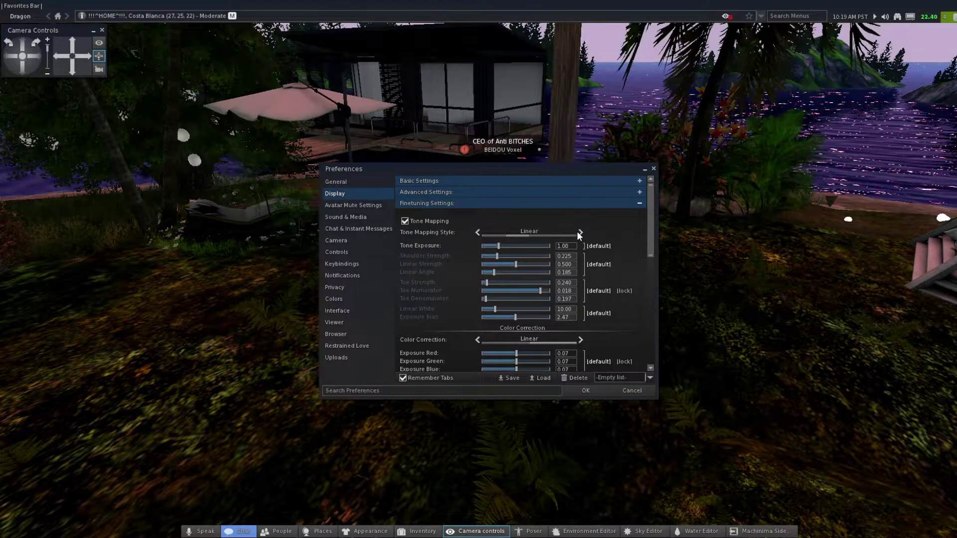
left_click(477, 233)
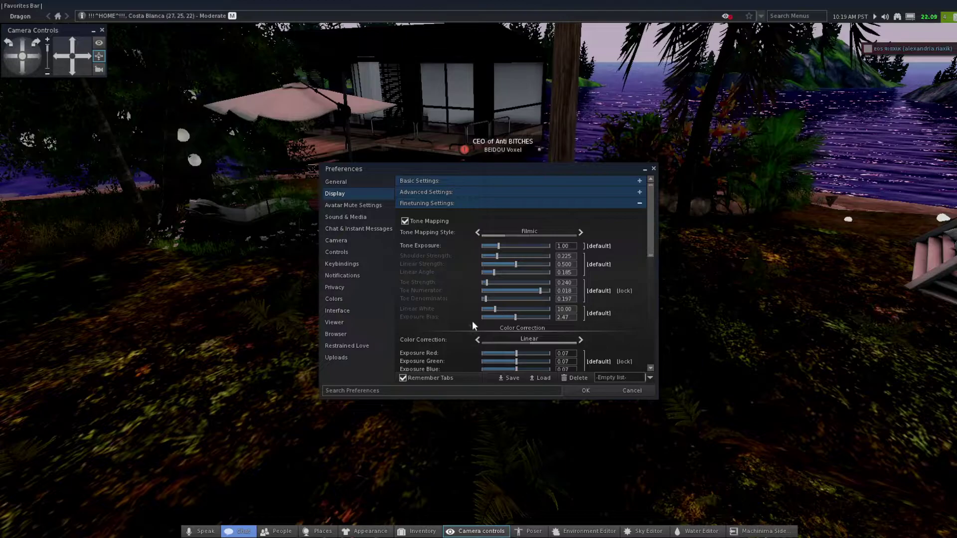
Try Color Correction set to None and return it to Linear.
scroll(448, 311, "down", 3)
scroll(440, 304, "down", 2)
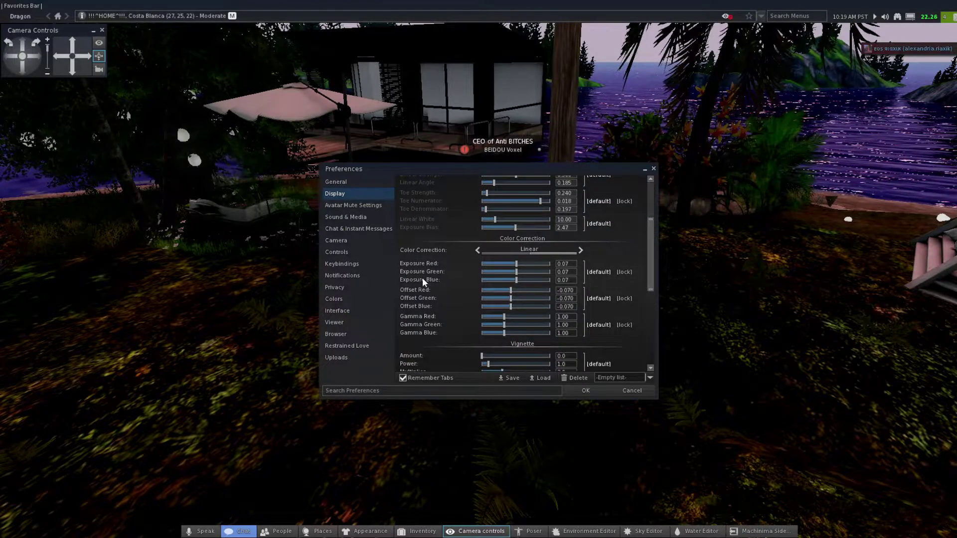
left_click(477, 250)
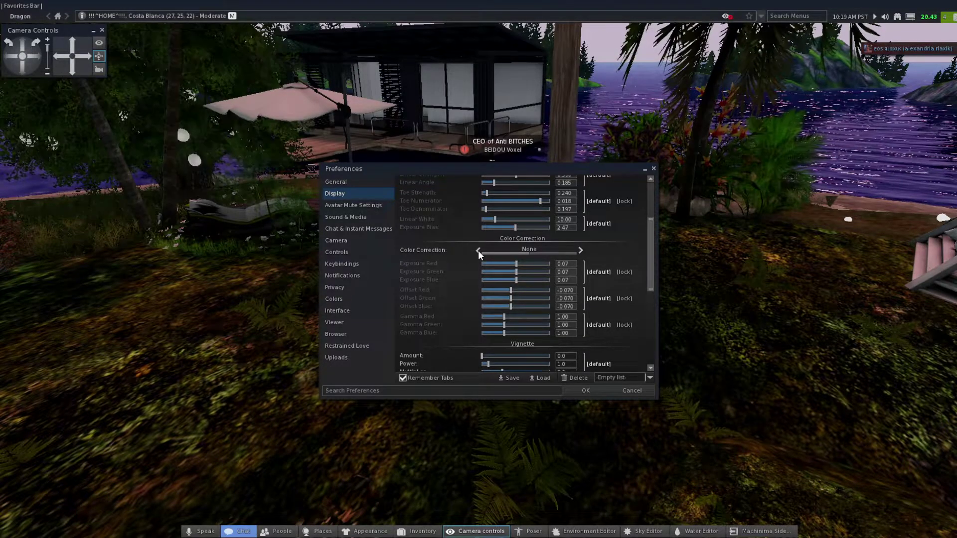
left_click(581, 250)
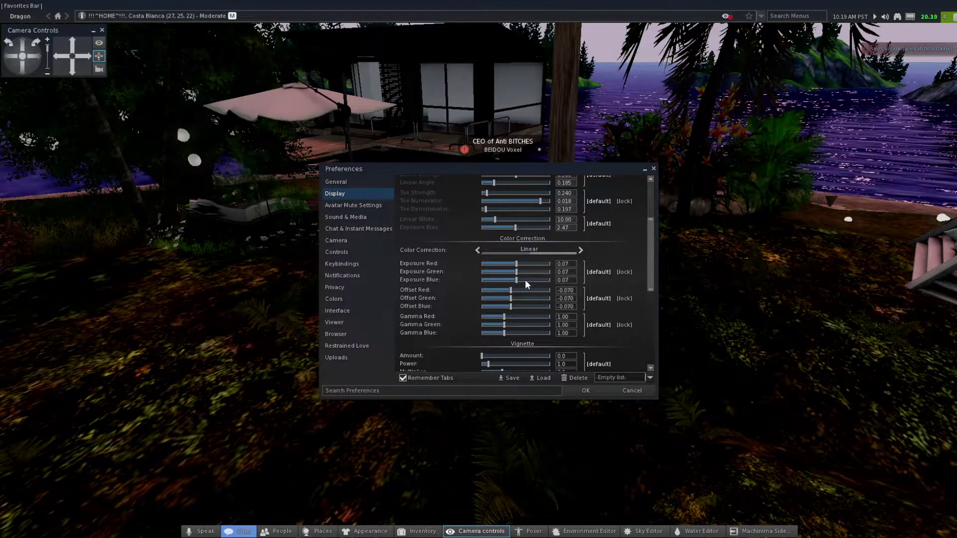
Try red, green and blue color correction exposures up to 3.16, 2.51 and 2.69, resetting them to their defaults.
left_click_drag(516, 264, 531, 280)
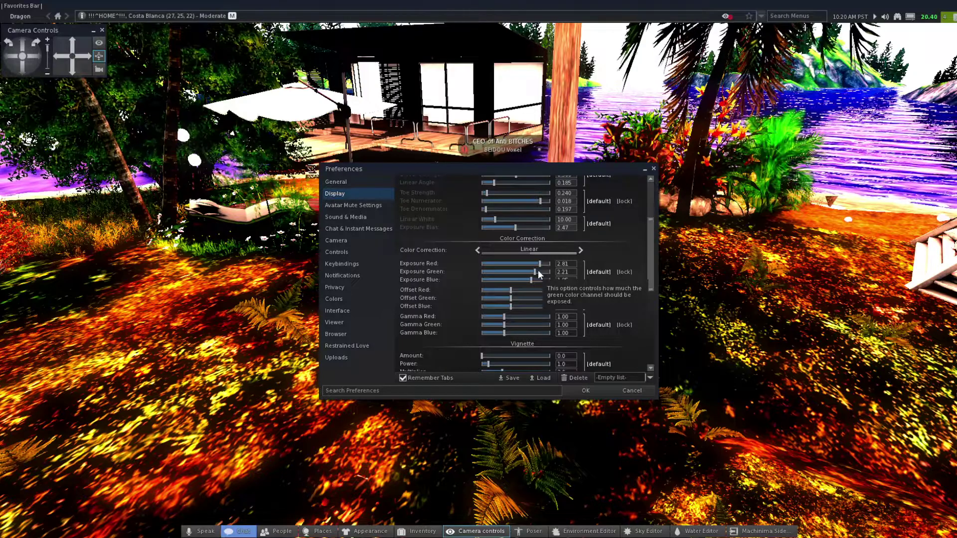
left_click(598, 272)
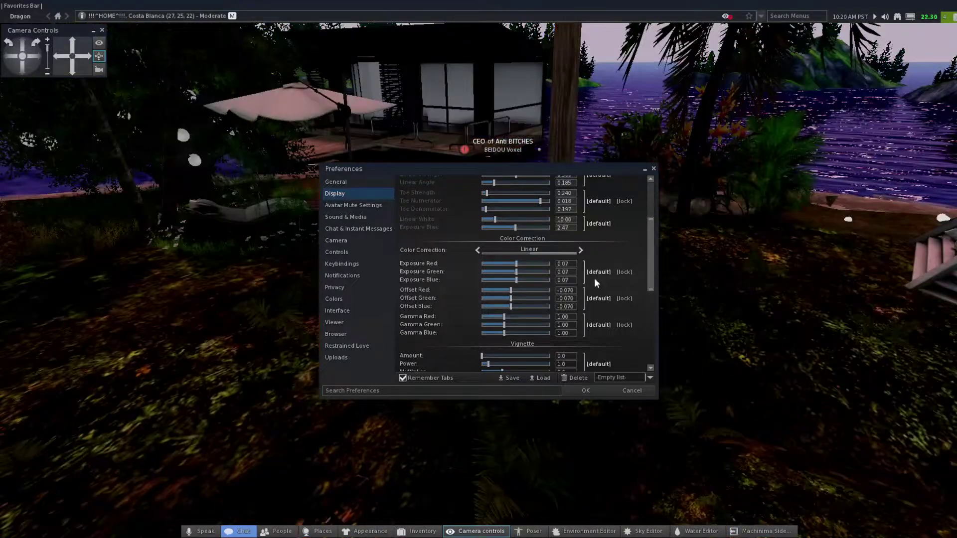
left_click_drag(533, 264, 543, 263)
left_click(538, 272)
left_click(539, 280)
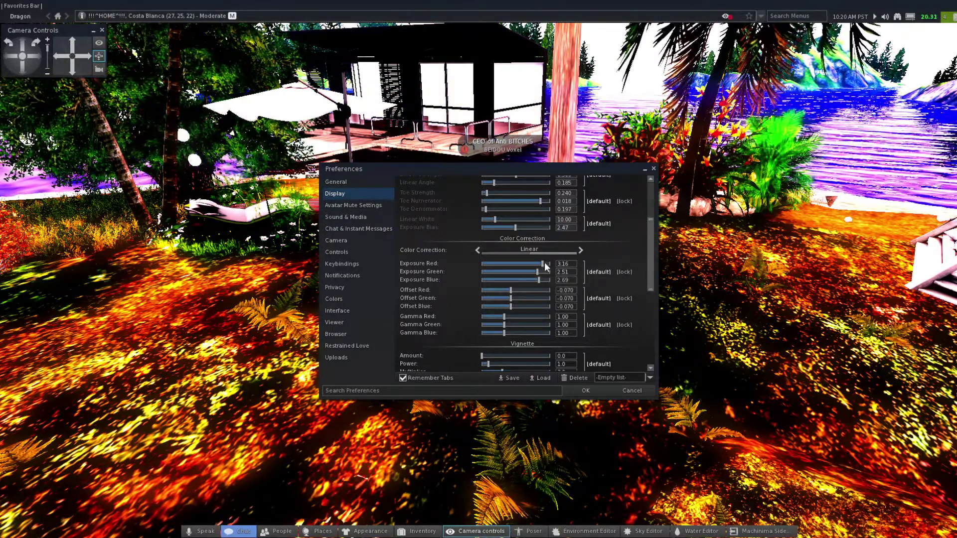
right_click(543, 264)
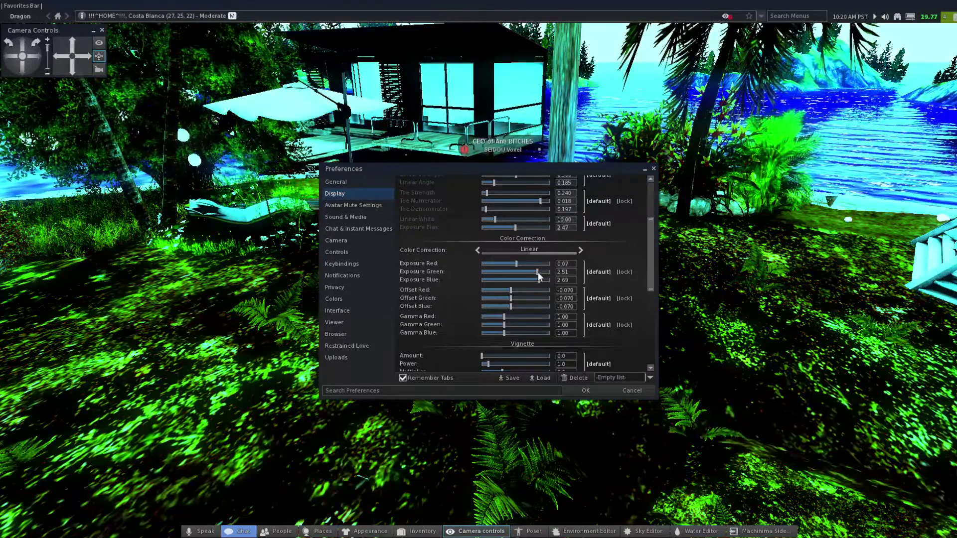
right_click(538, 271)
right_click(538, 280)
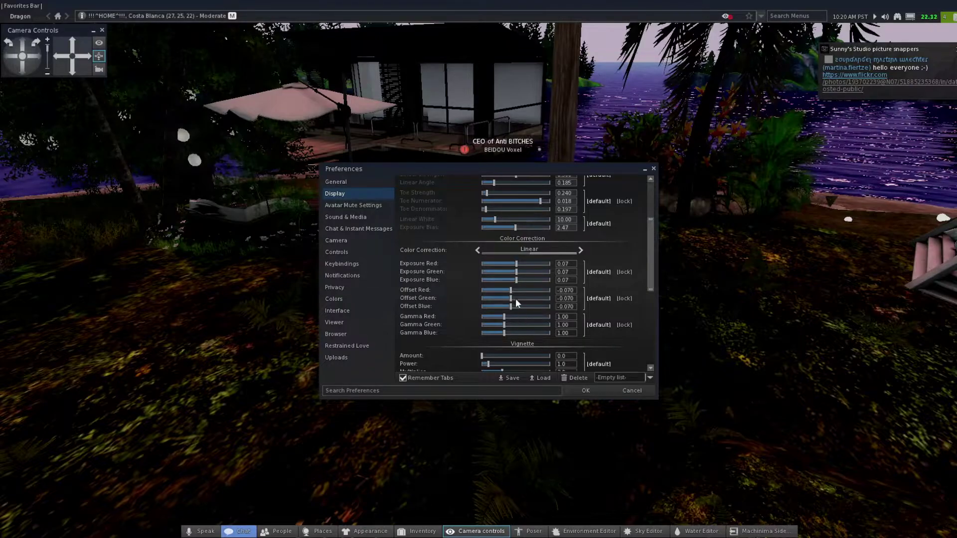
Look over the vignette, glow and post effect options and collapse the finetuning settings.
scroll(521, 311, "down", 6)
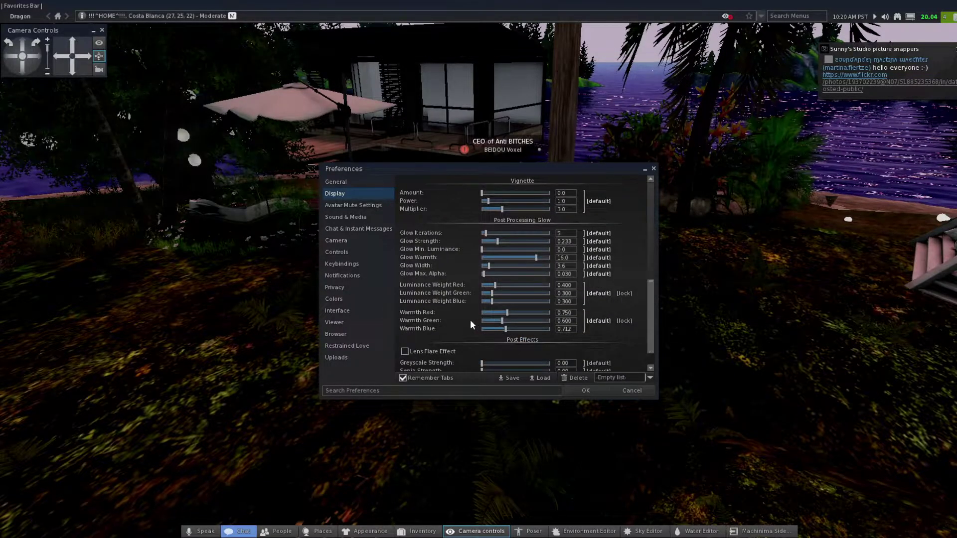
scroll(459, 322, "down", 1)
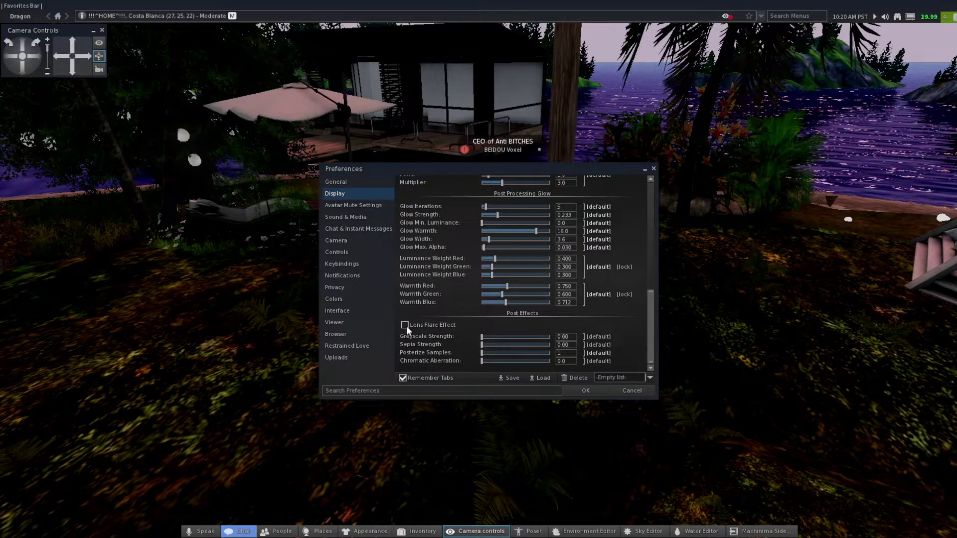
left_click_drag(658, 296, 664, 176)
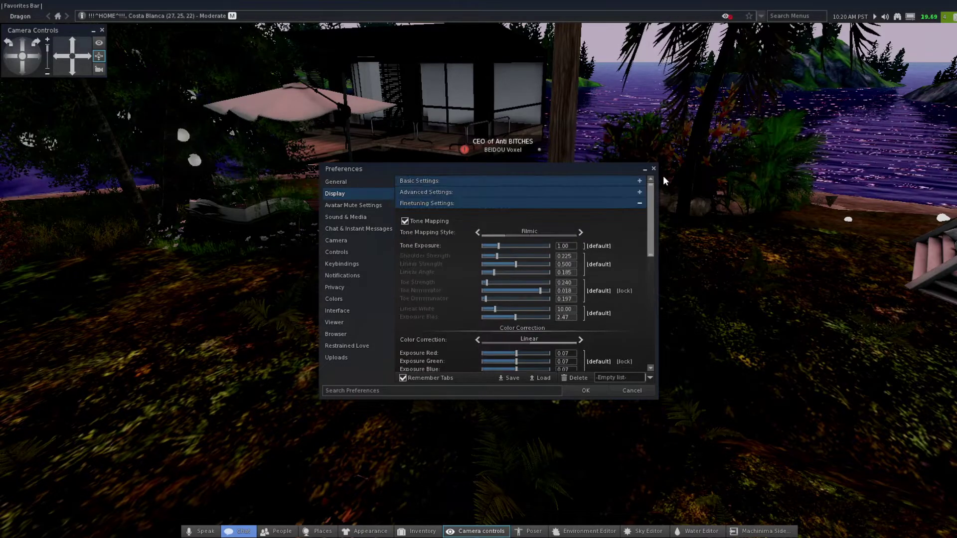
left_click(488, 202)
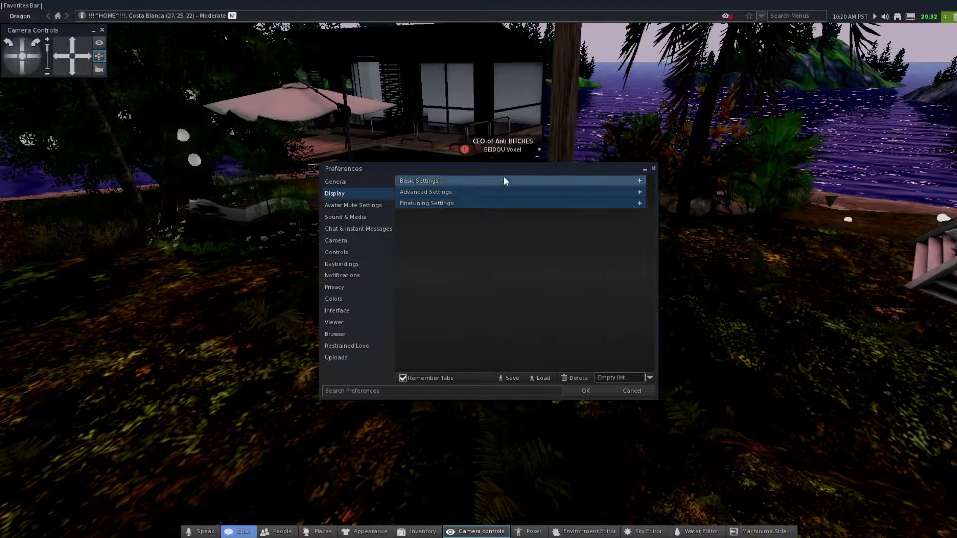
Toggle the Machinima Sidebar to examine its shader, shadow, ambient occlusion and depth of field controls, leaving it closed.
left_click(760, 532)
left_click(674, 531)
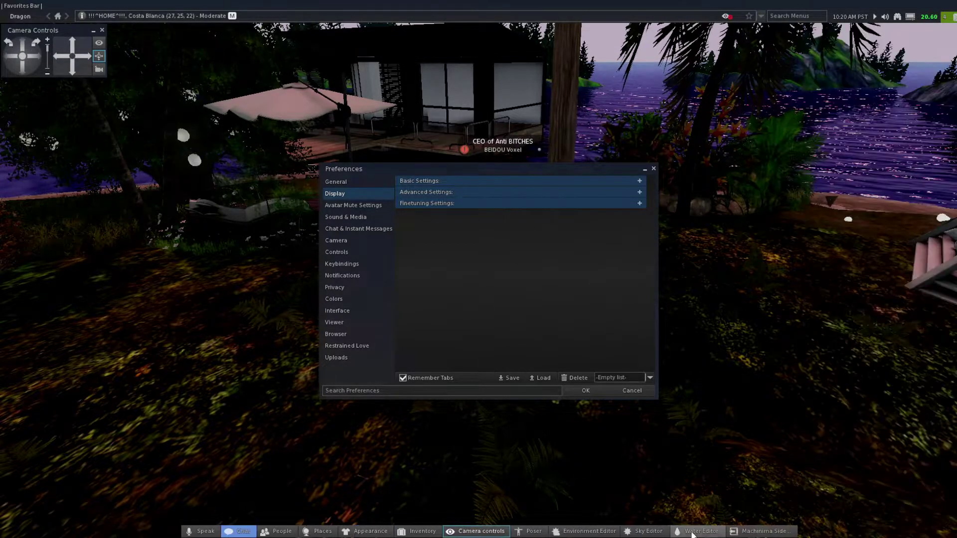
left_click(755, 532)
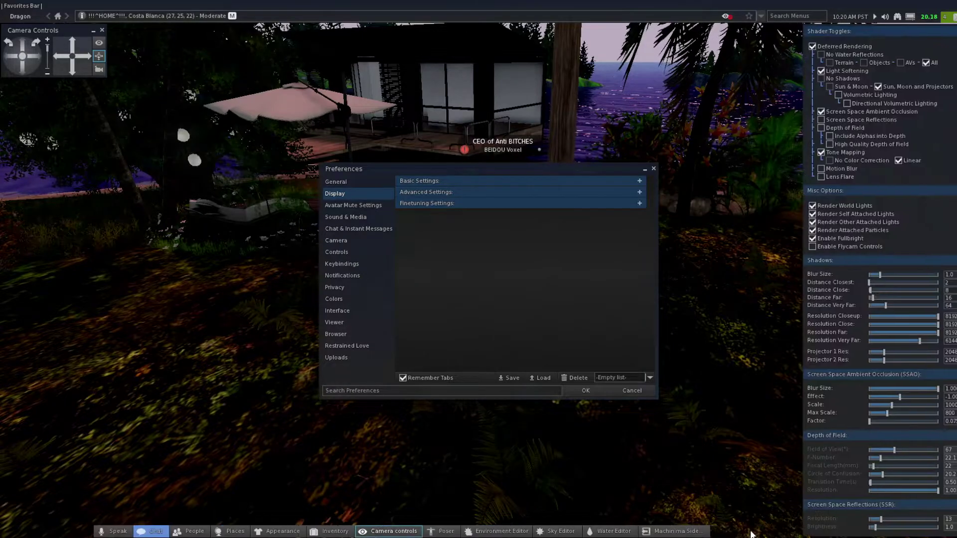
left_click(693, 533)
left_click(743, 532)
left_click(695, 532)
key("alt+s")
key("alt+s")
key("alt+s")
key("alt+s")
key("alt+s")
key("alt+s")
key("alt+s")
key("alt+s")
key("alt+s")
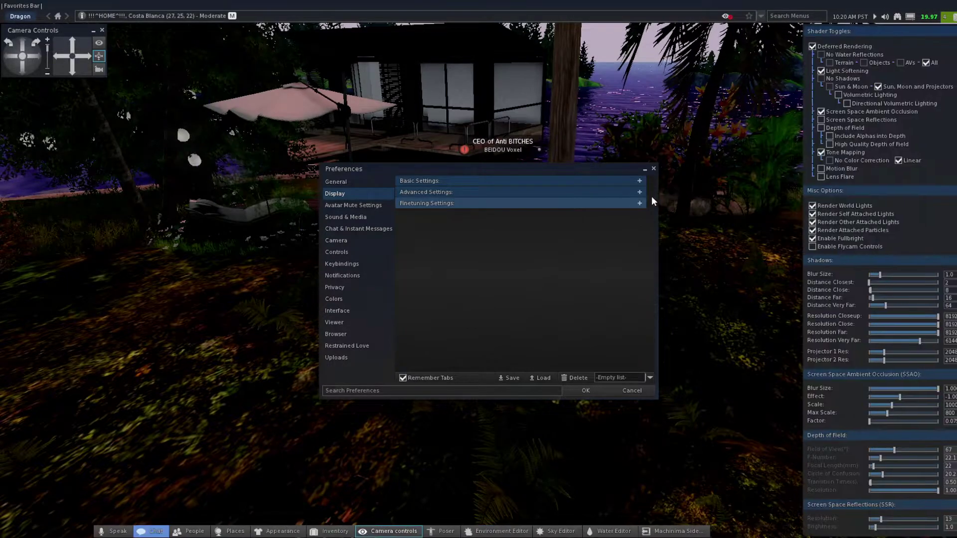
key("alt+s")
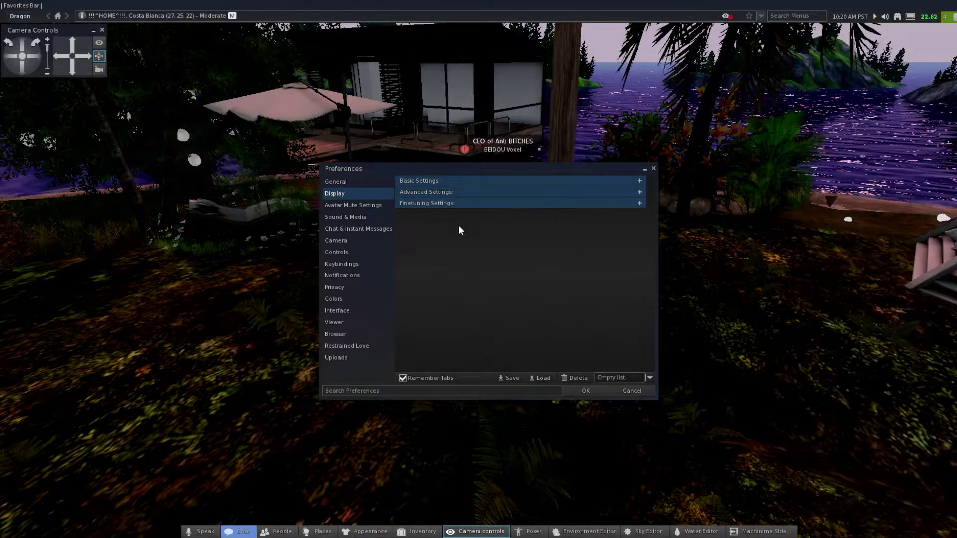
Look over the Avatar Mute Settings and the volume, media and voice options under Sound & Media.
left_click(369, 205)
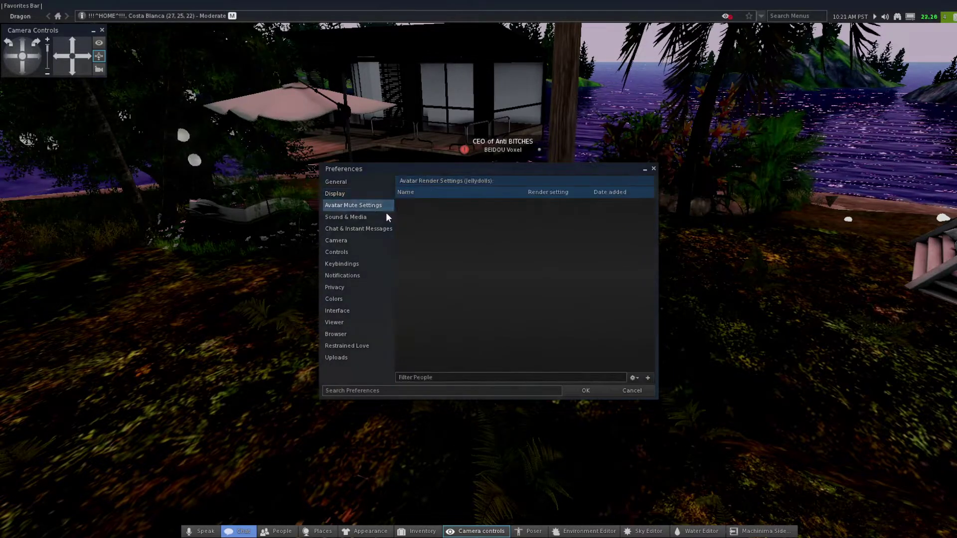
left_click(355, 216)
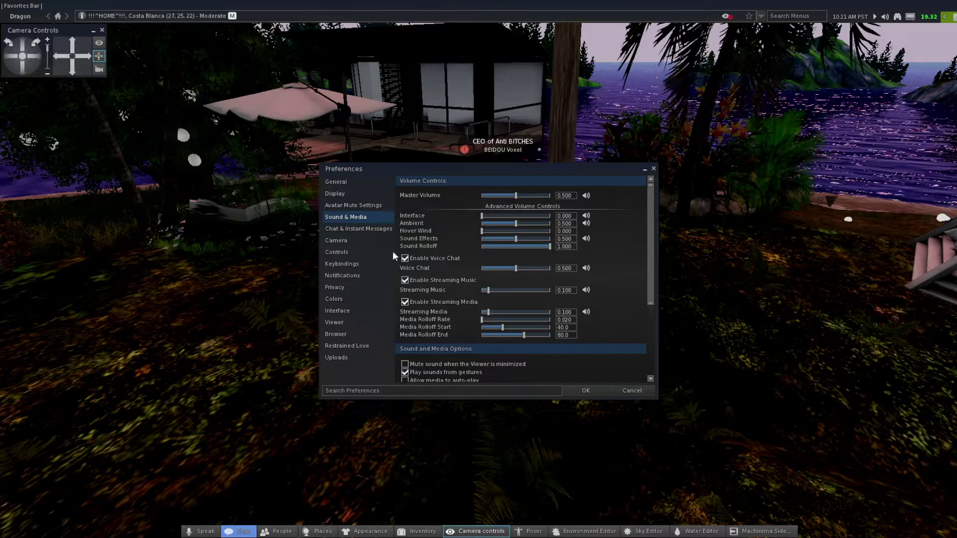
scroll(522, 258, "down", 3)
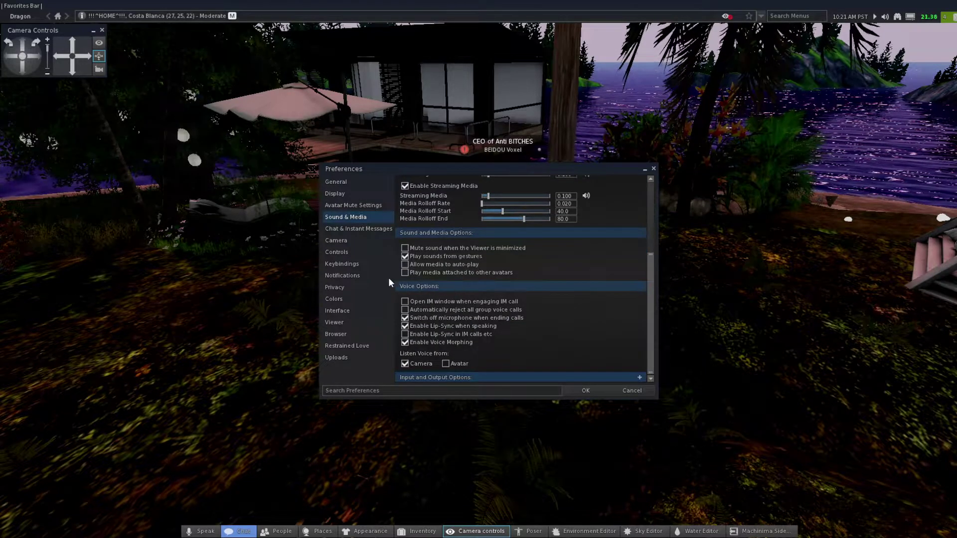
In the chat behavior options, enable taskbar flashing for received IMs and Play sound for friend and non-friend IMs.
left_click(373, 227)
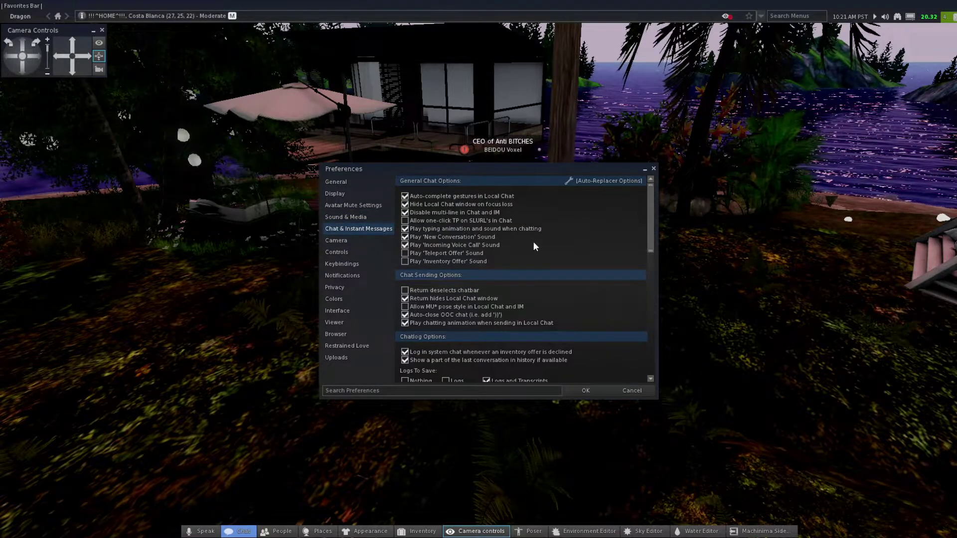
scroll(534, 249, "down", 5)
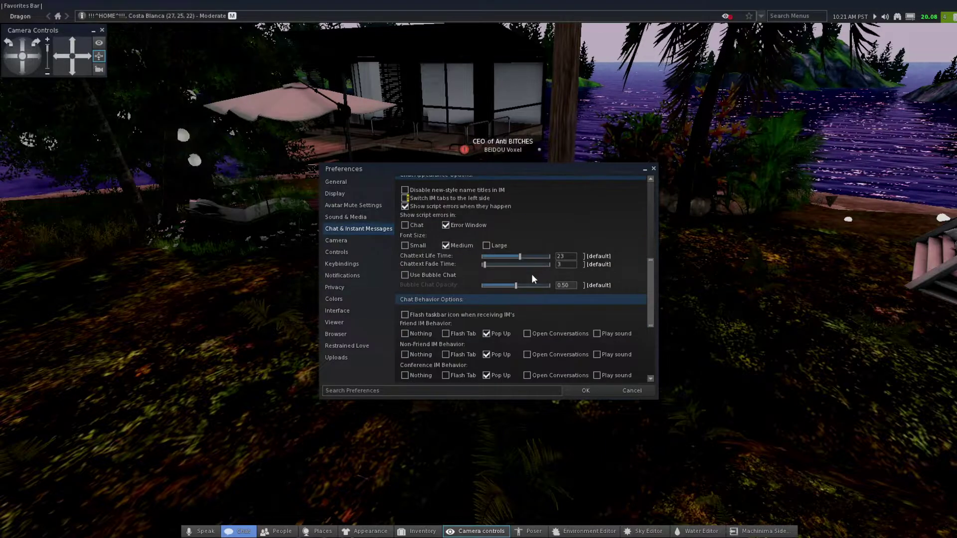
scroll(545, 280, "down", 2)
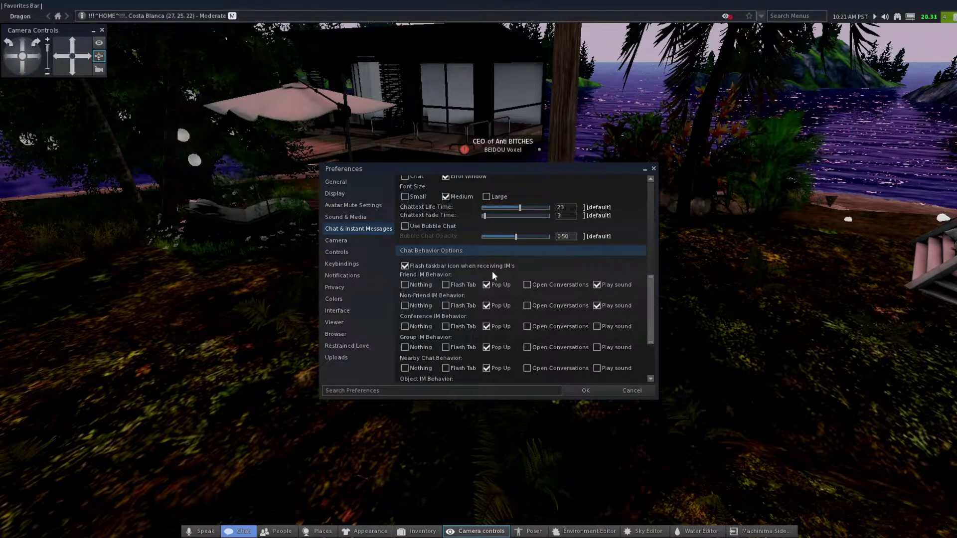
scroll(479, 274, "up", 5)
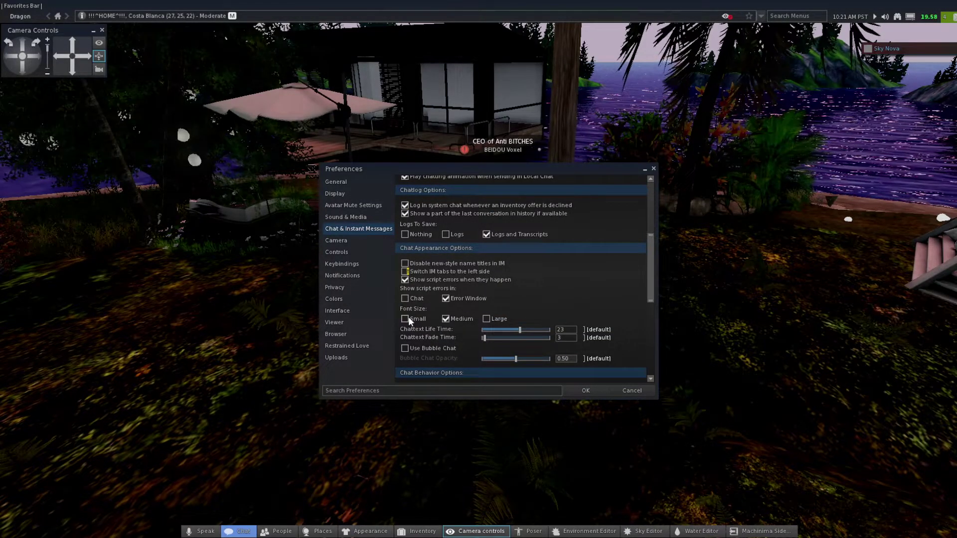
Set the camera Smoothing to 2 and swing the view around the avatar to test it.
left_click(334, 240)
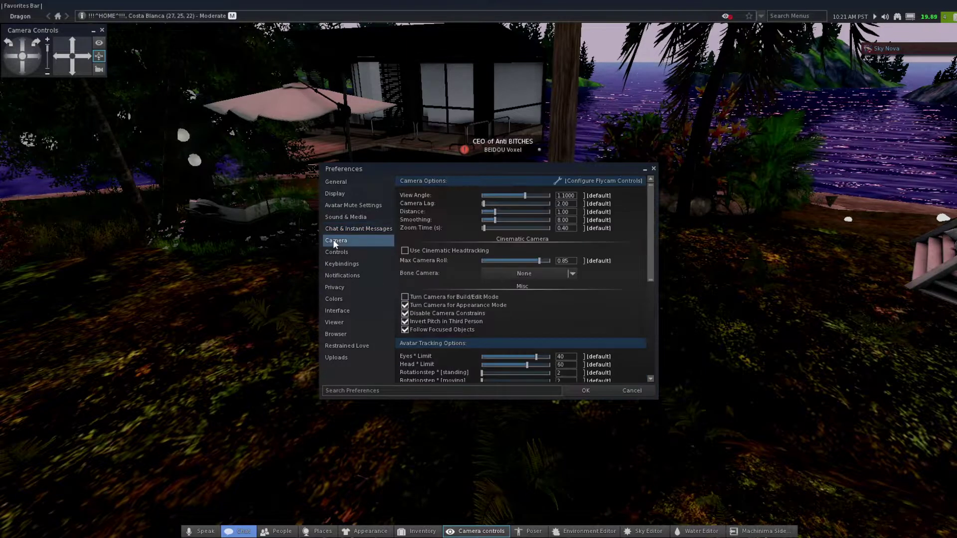
left_click_drag(571, 219, 551, 221)
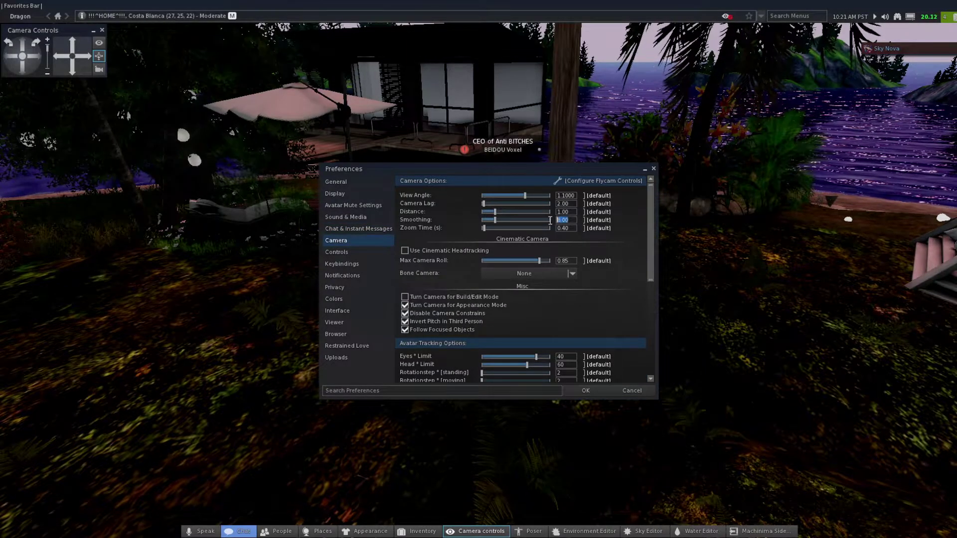
type("2")
left_click_drag(468, 403, 539, 404)
left_click_drag(659, 140, 648, 120)
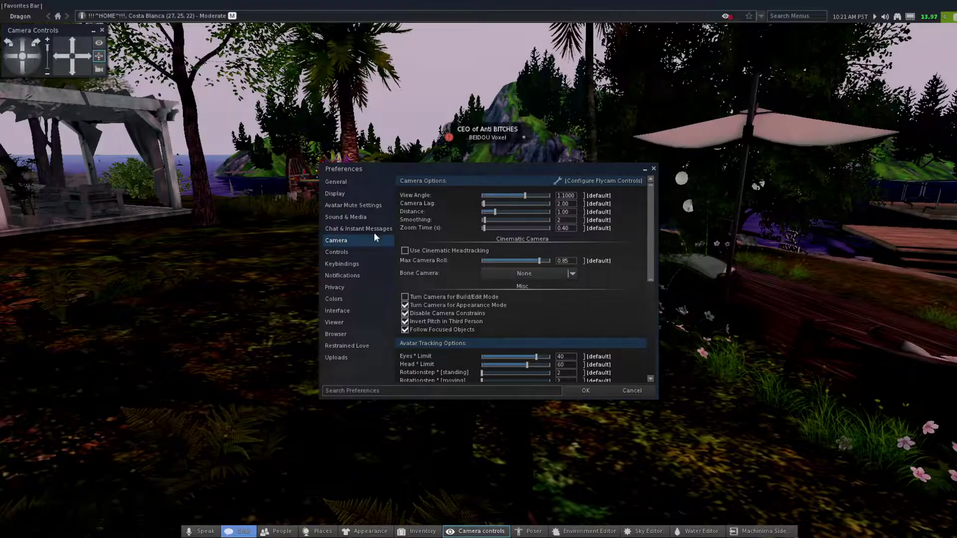
Review the keyboard, mouse and movement options under Controls and open the People window on its radar.
left_click(348, 251)
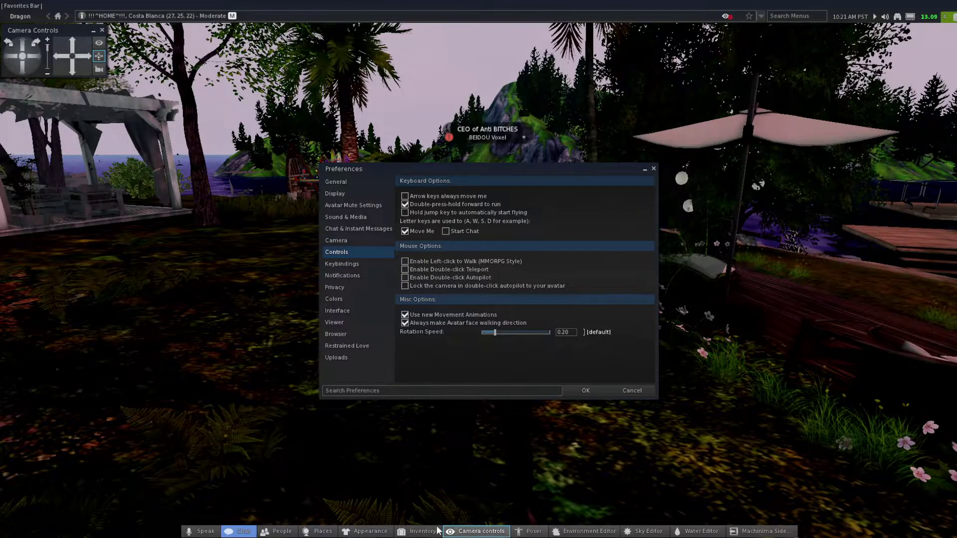
left_click(278, 531)
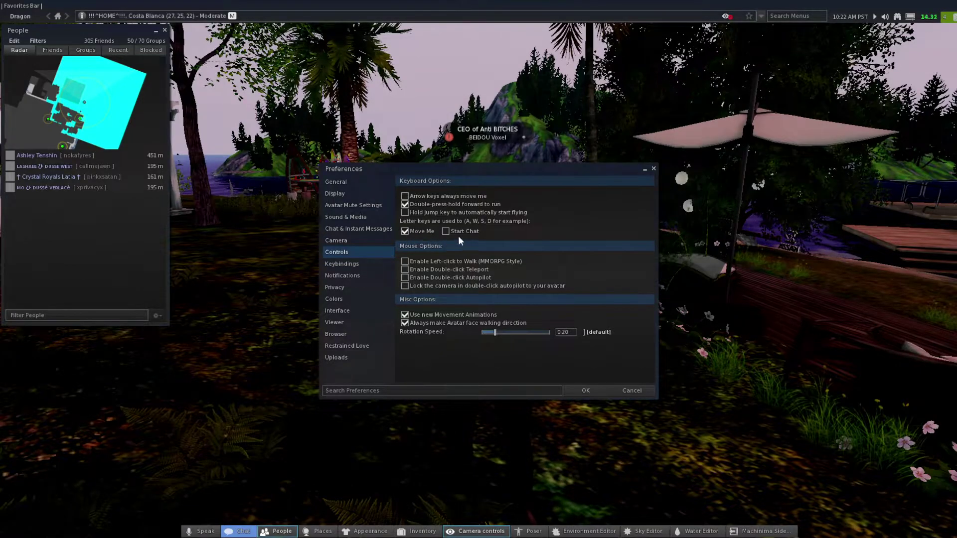
mouse_move(448, 233)
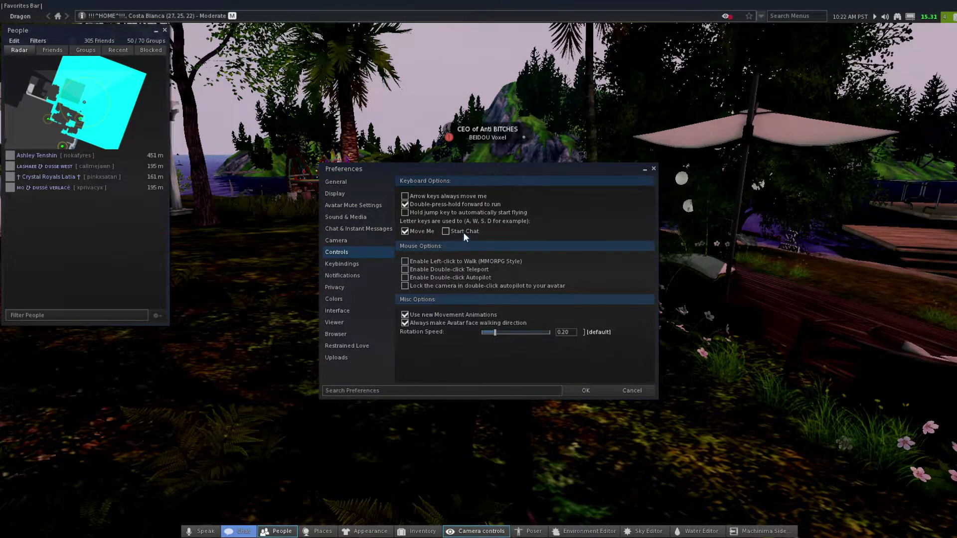
Browse the third-person keybindings and select the Jump binding assigned to PgUp.
left_click(349, 263)
scroll(517, 273, "down", 5)
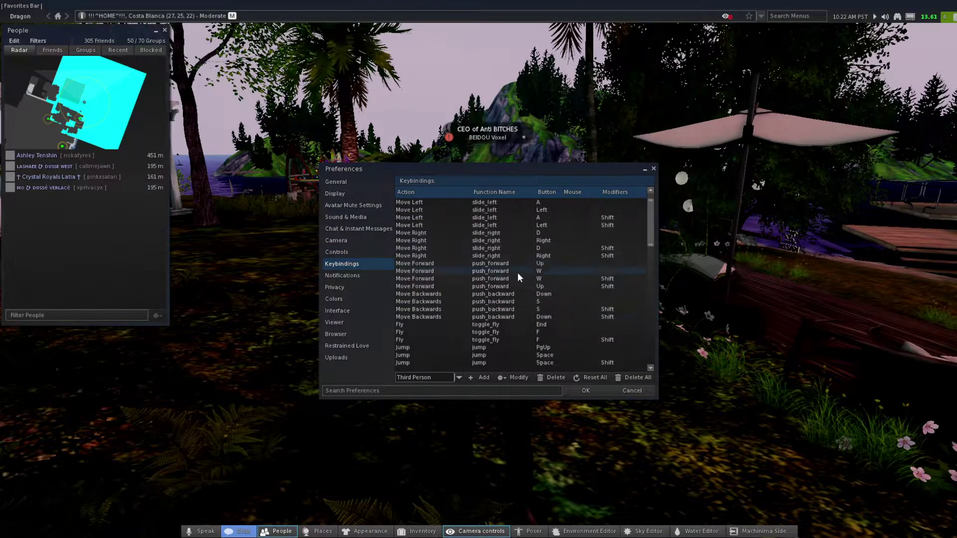
scroll(521, 289, "down", 3)
scroll(519, 289, "up", 2)
left_click(548, 225)
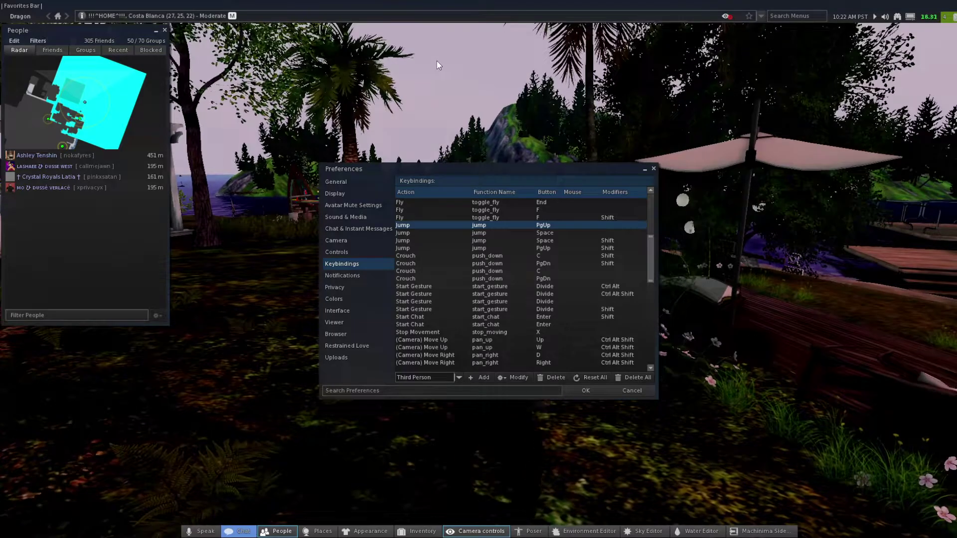
Test the movement bindings by making the avatar jump and turning it around in the scene.
key("Page_Up")
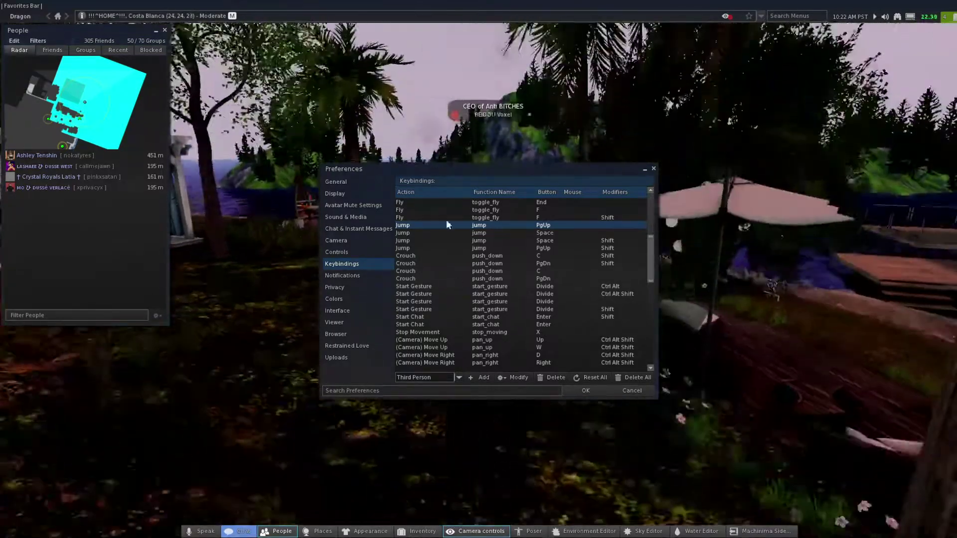
key("Right")
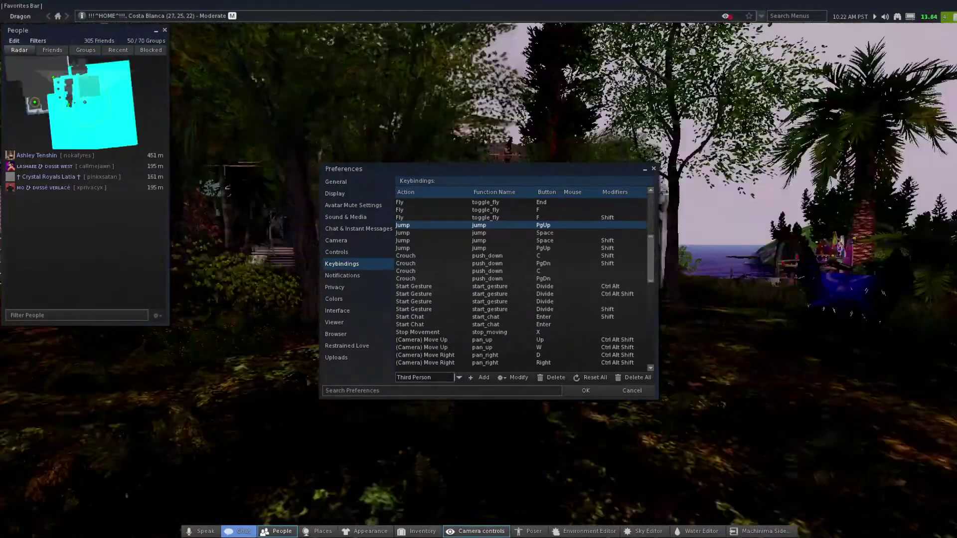
key("Right")
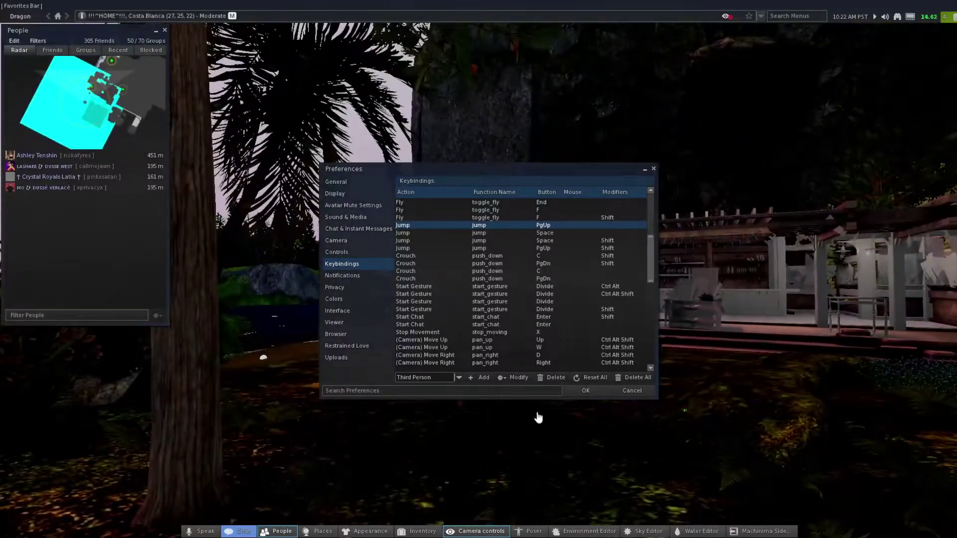
key("Right")
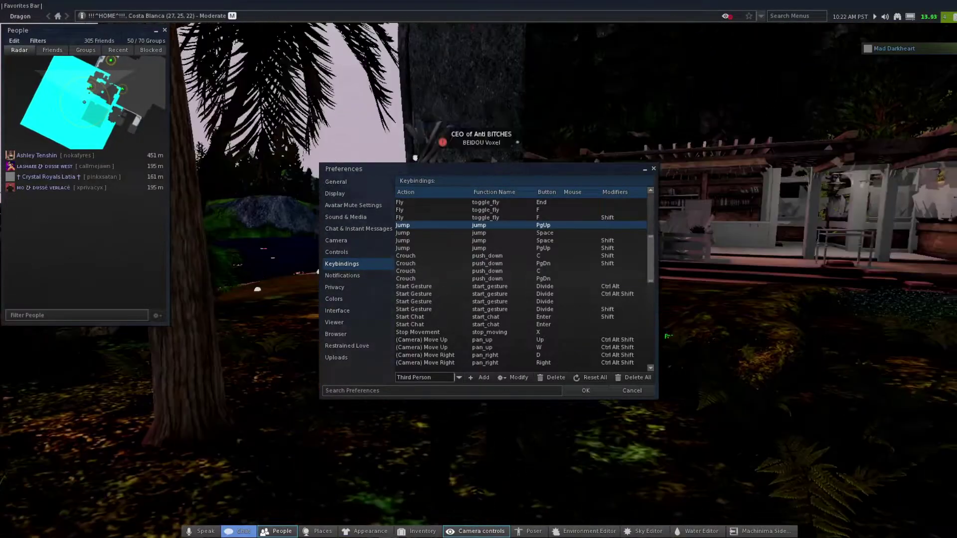
key("Right")
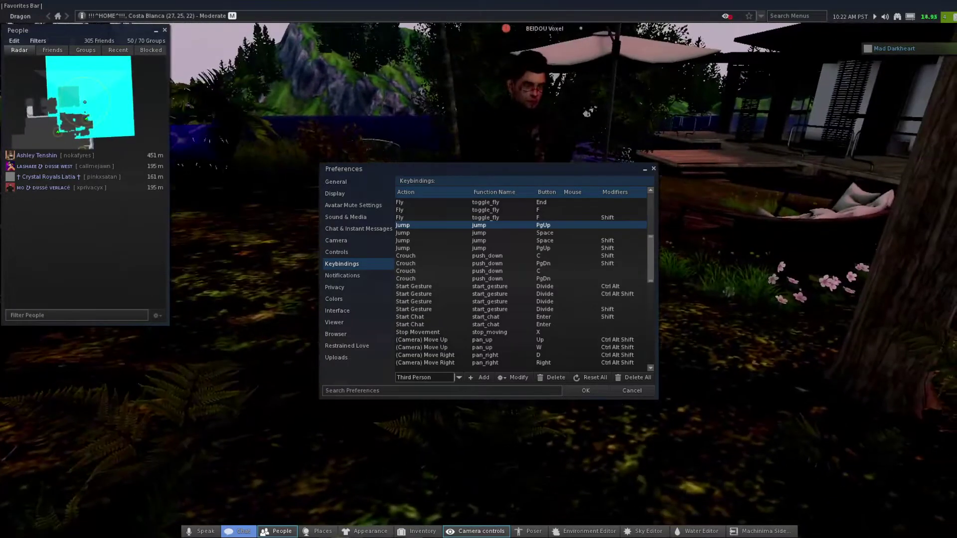
key("Right")
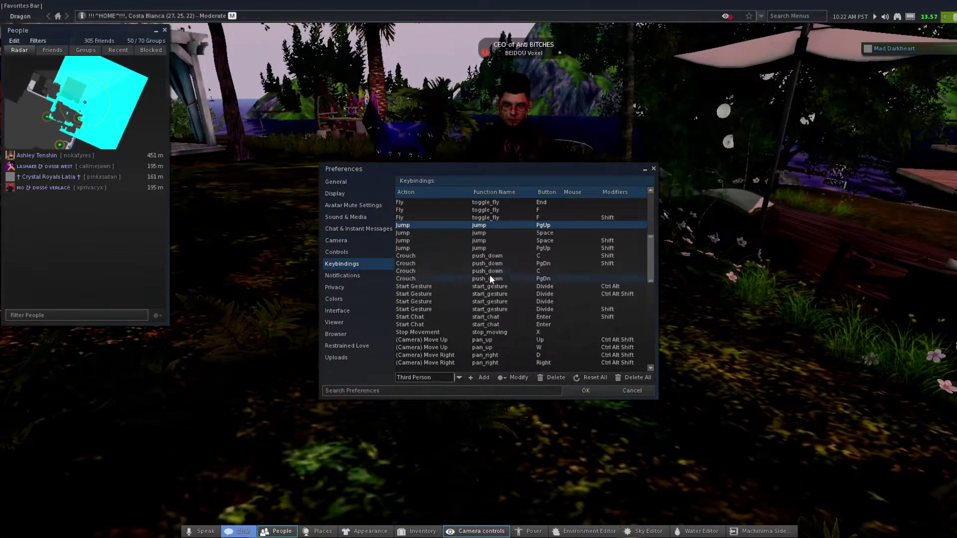
Examine the Notifications and Privacy options and the name tag, chat, pie menu and widget colors.
left_click(351, 274)
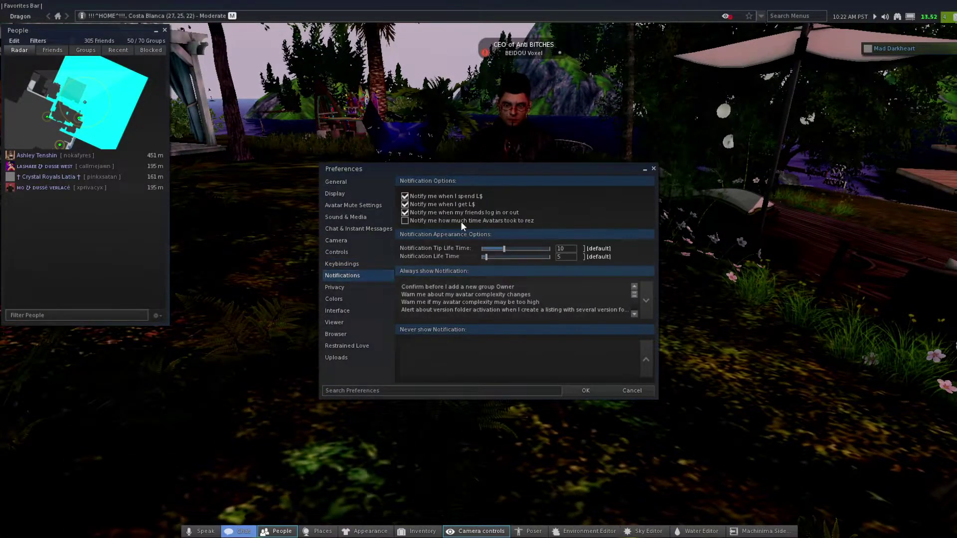
left_click(339, 288)
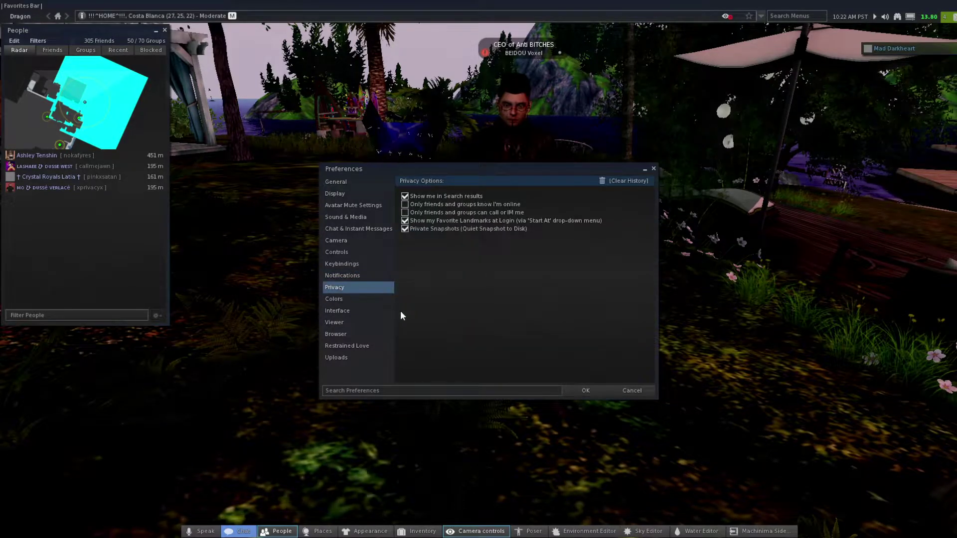
left_click(335, 301)
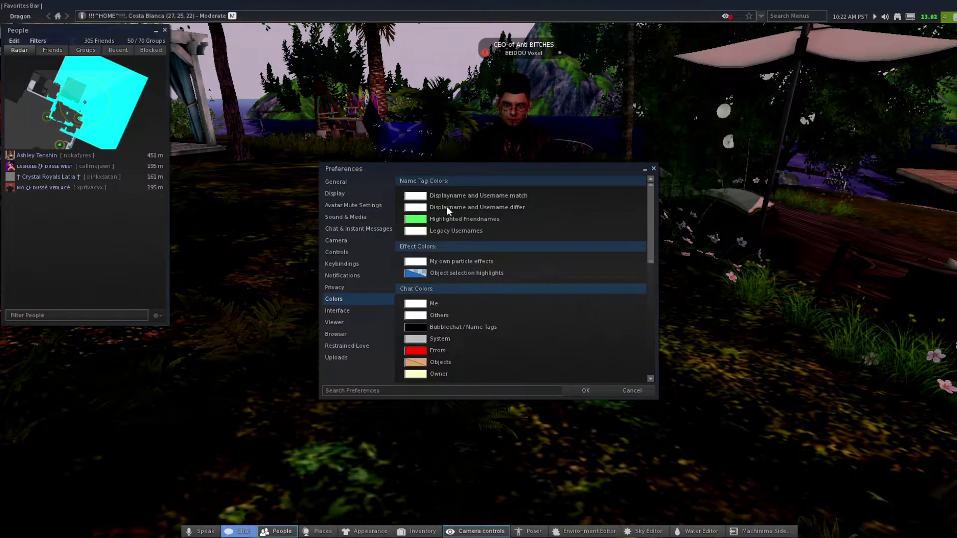
scroll(454, 219, "down", 5)
scroll(447, 223, "up", 2)
scroll(442, 235, "down", 4)
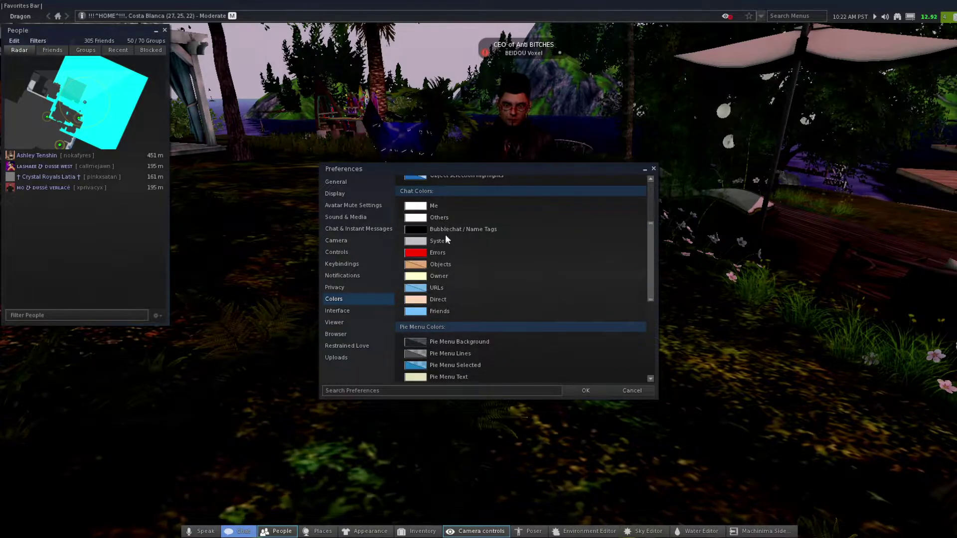
scroll(445, 232, "down", 4)
scroll(444, 320, "down", 2)
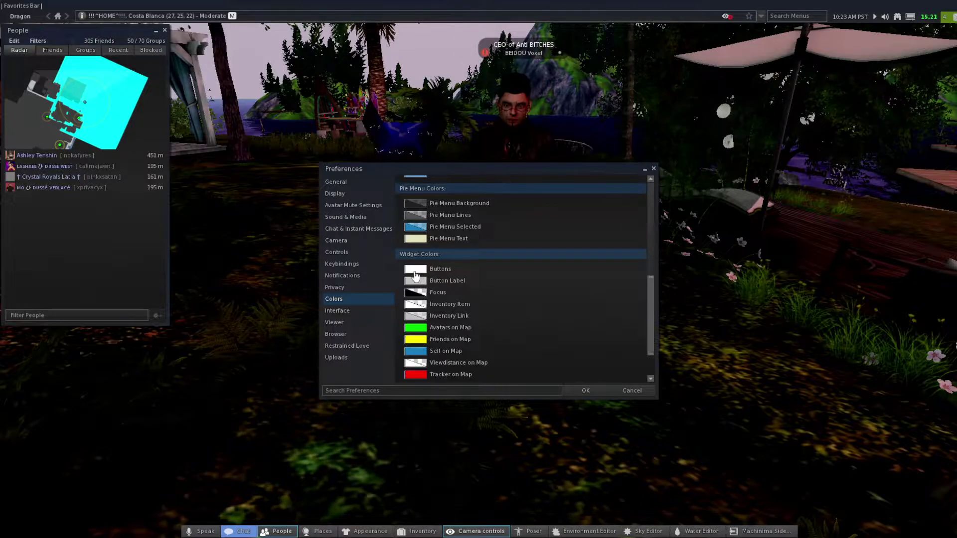
Examine the Interface preferences, from the navigation bar and tooltip options through minimap, floater transparency and inventory options.
left_click(342, 310)
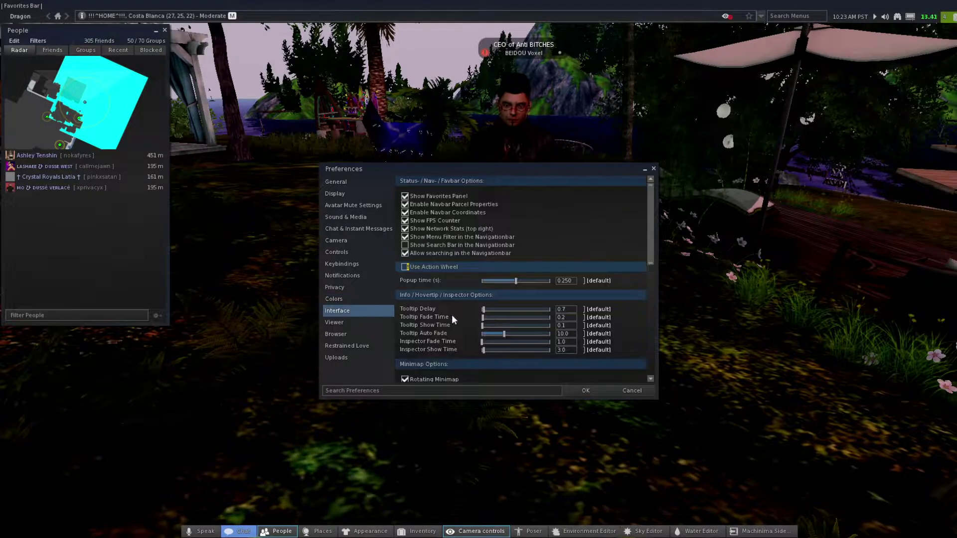
scroll(520, 255, "down", 4)
scroll(439, 272, "up", 3)
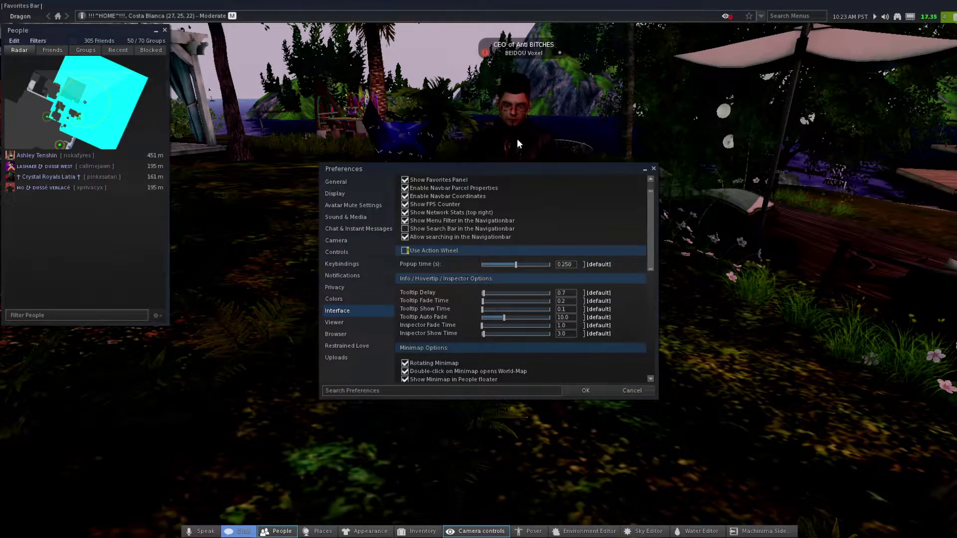
mouse_move(522, 145)
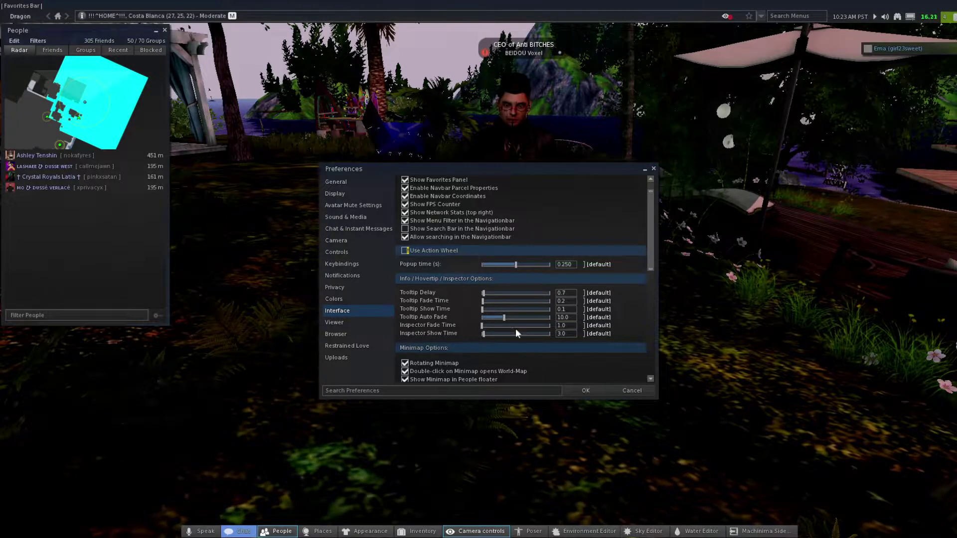
scroll(457, 311, "down", 8)
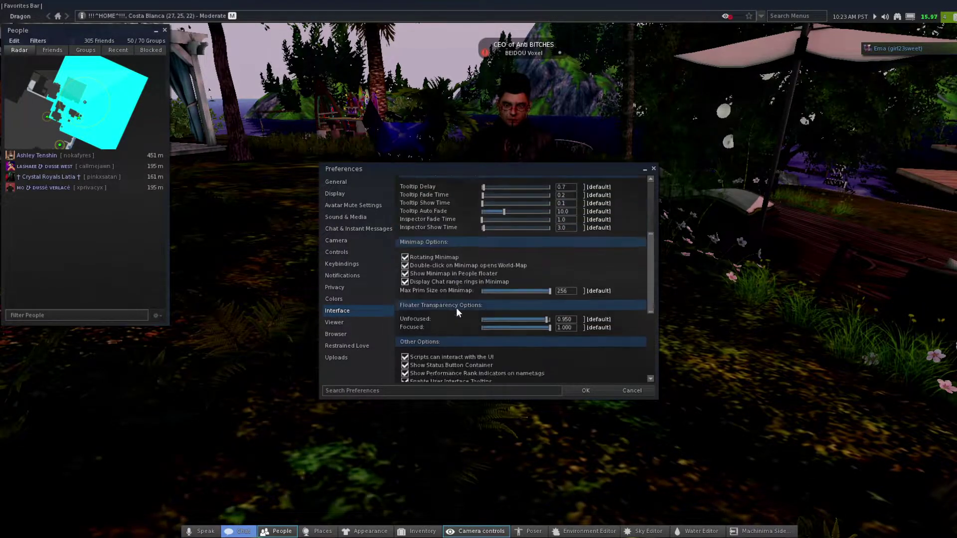
scroll(456, 307, "down", 5)
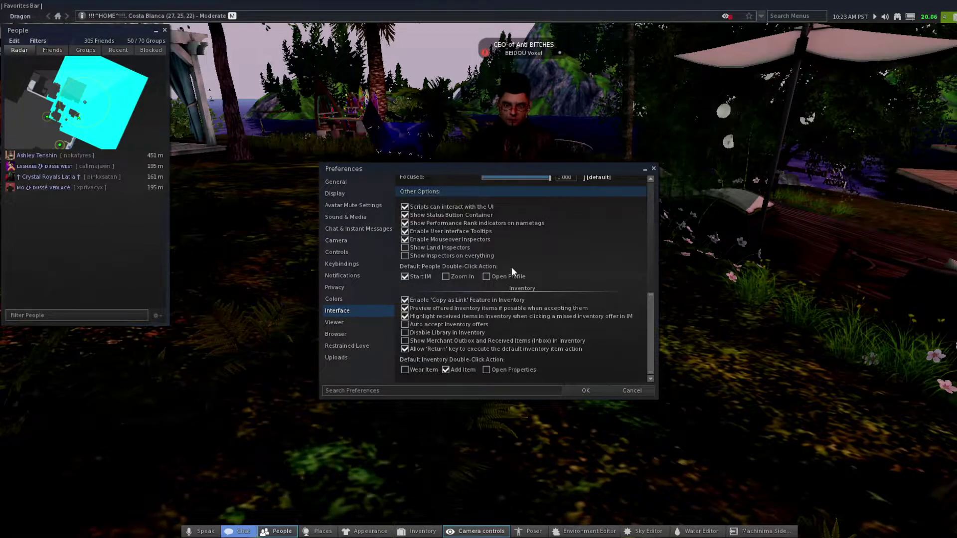
Open an IM with the first person on the radar, try Open Profile, and set Default People Double-Click Action to Zoom In.
left_click(37, 155)
double_click(37, 155)
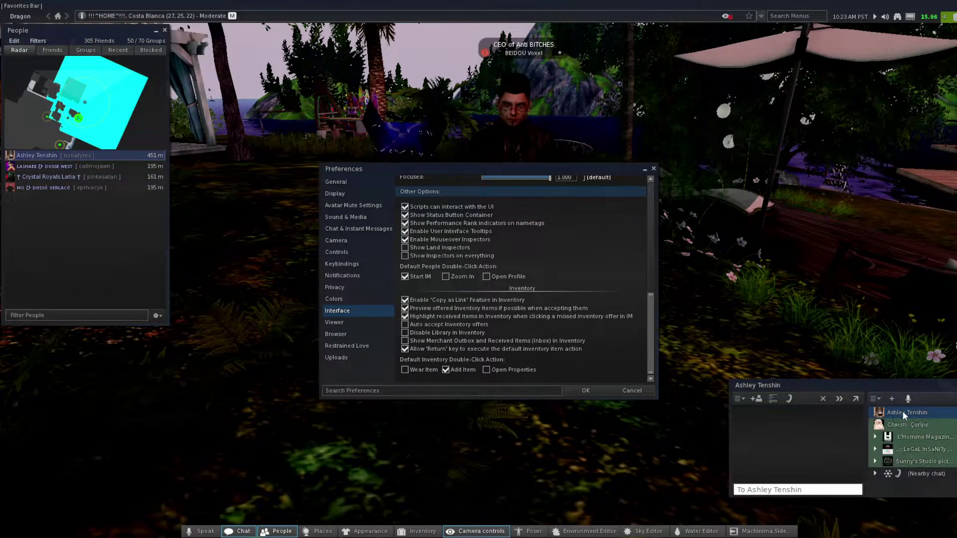
left_click(807, 428)
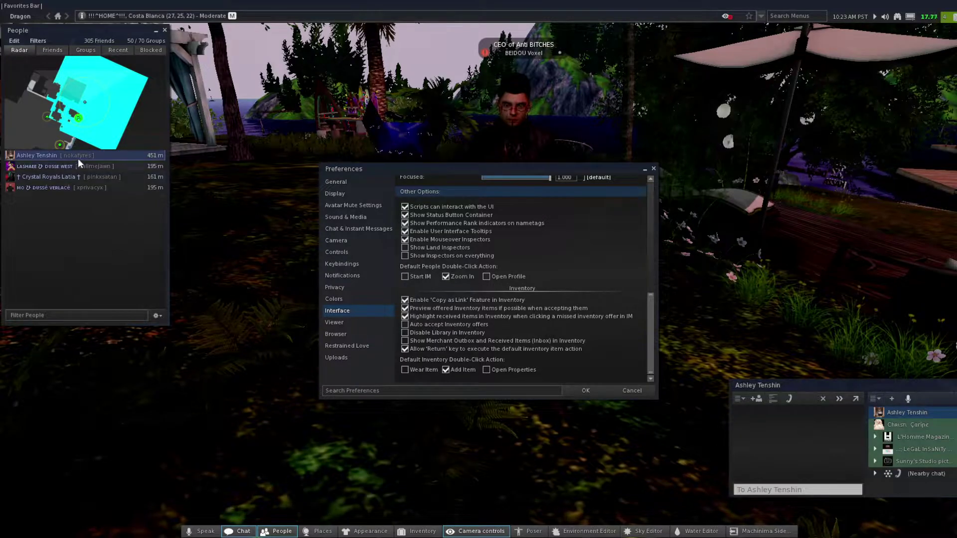
left_click(497, 278)
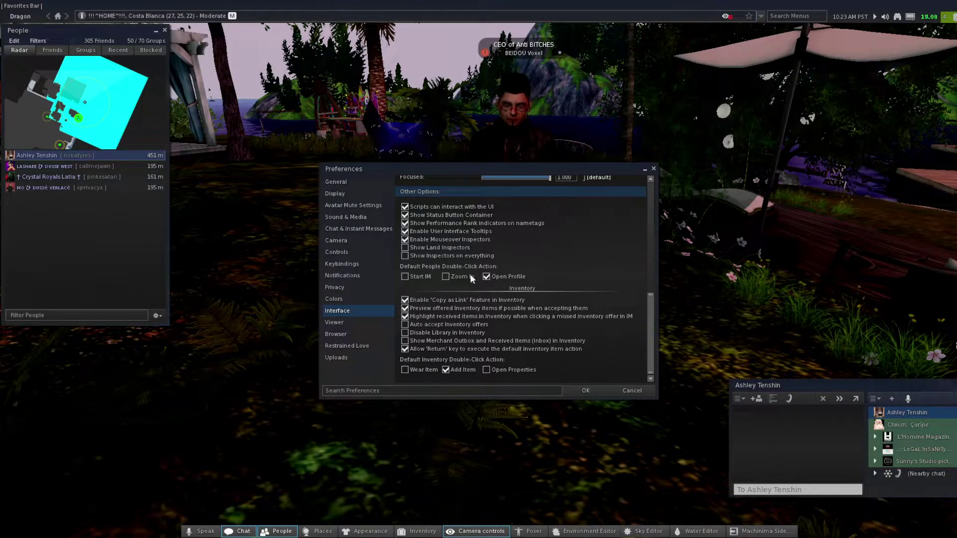
left_click(446, 276)
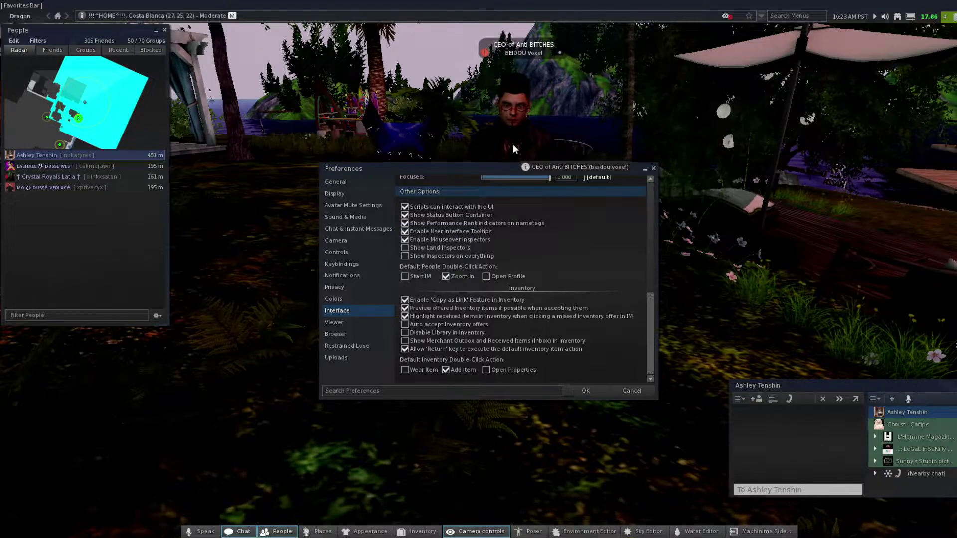
Set Default People Double-Click Action to Start IM and open the inventory to look through the avatar's body folders.
left_click(404, 276)
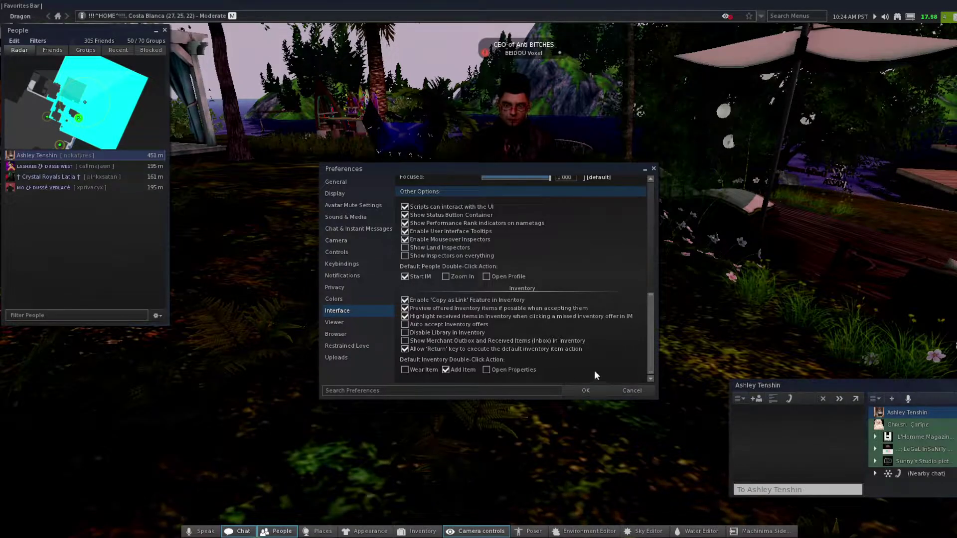
key("ctrl+i")
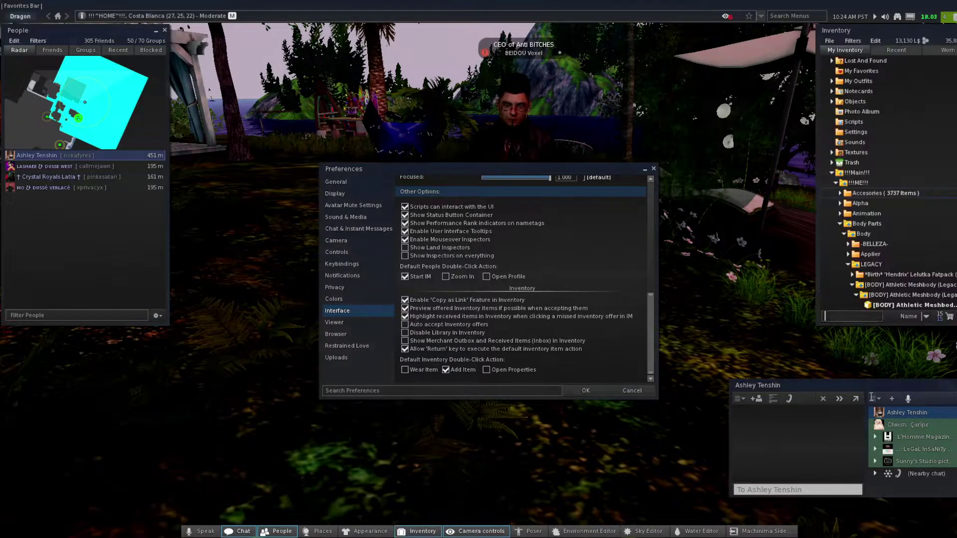
scroll(878, 259, "down", 2)
scroll(898, 234, "down", 2)
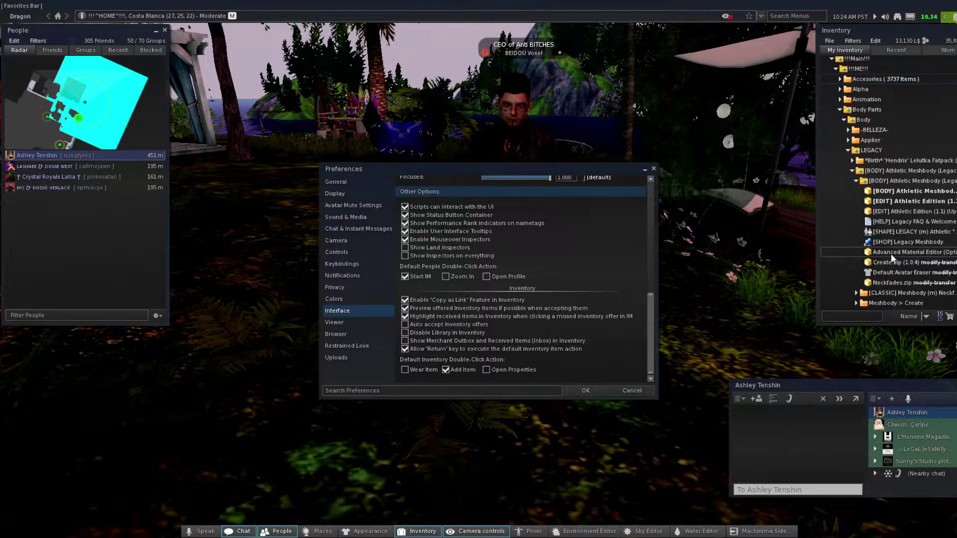
scroll(869, 183, "up", 1)
scroll(869, 184, "up", 1)
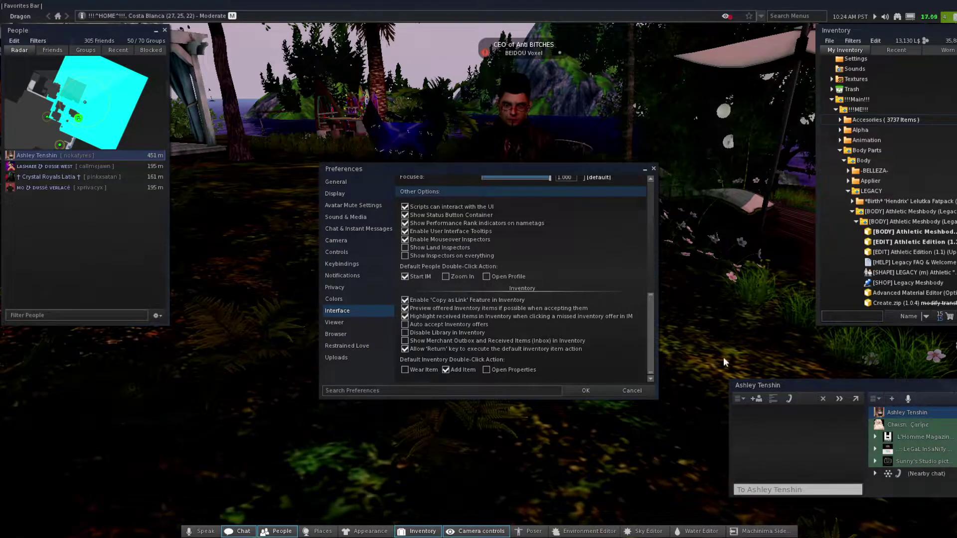
Test closing and reopening the conversations window, and close it along with the People and Inventory windows.
left_click(795, 432)
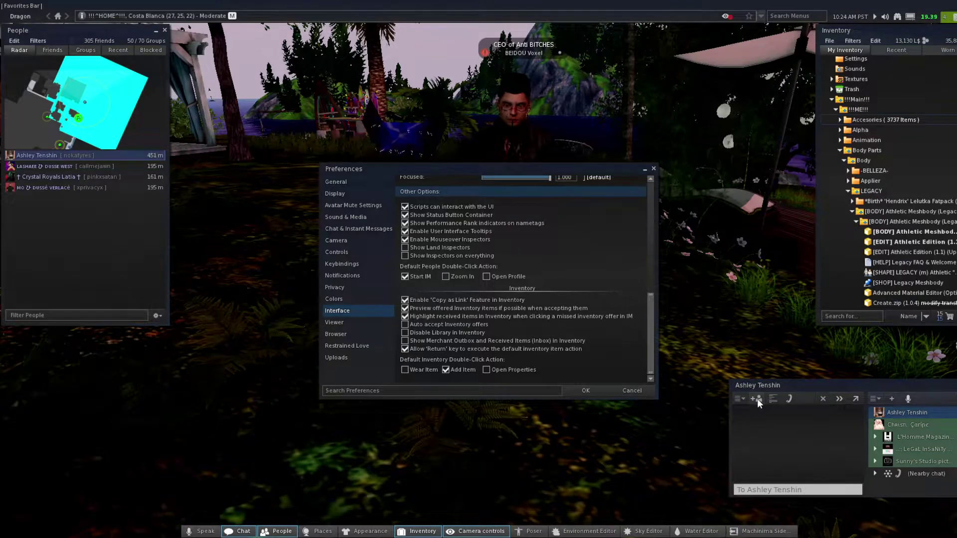
key("ctrl+w")
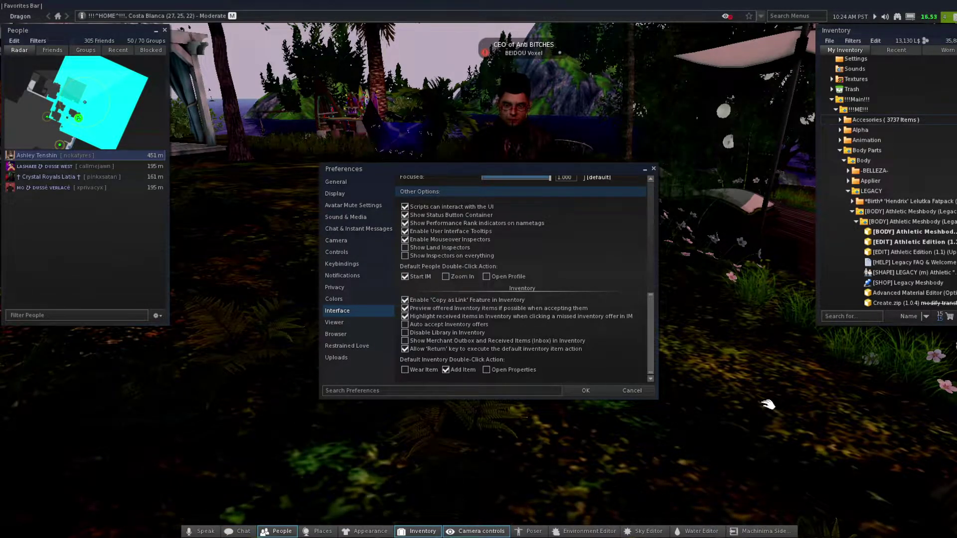
key("ctrl+t")
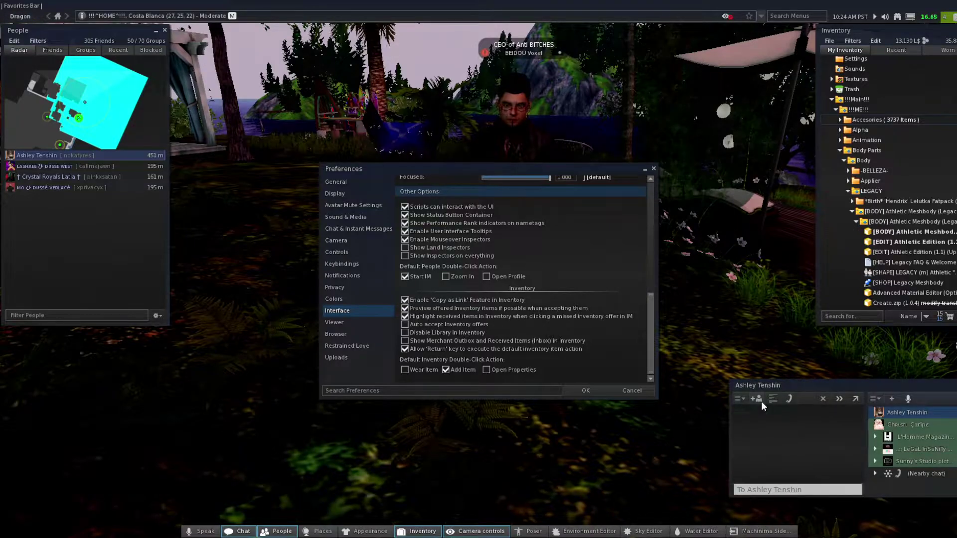
key("ctrl+t")
left_click(73, 251)
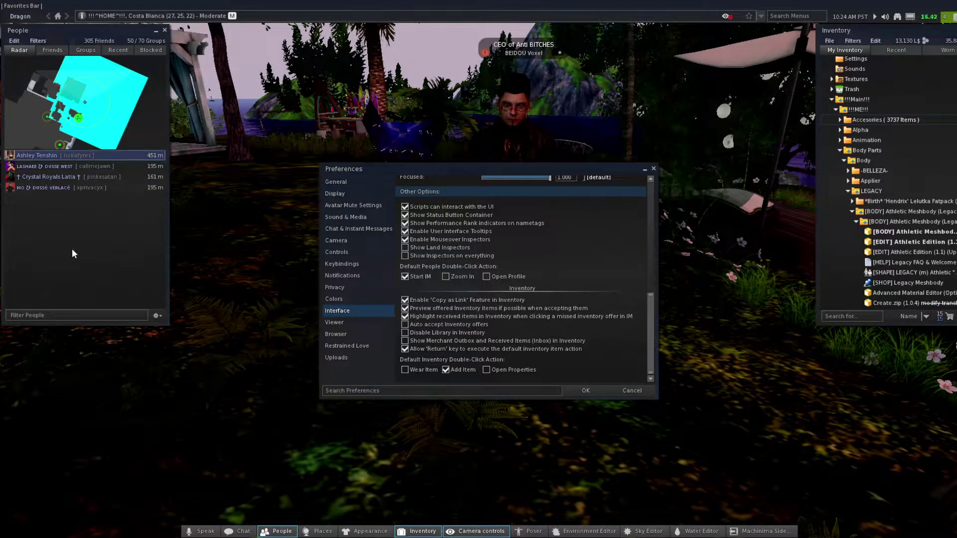
key("ctrl+w")
left_click(836, 199)
key("ctrl+w")
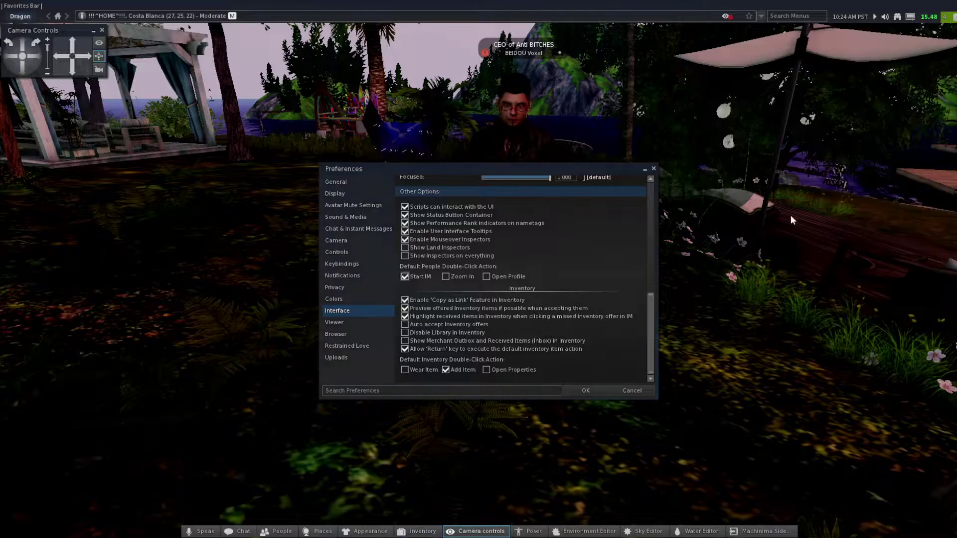
Examine the Viewer preferences, from build, security and debug options through network, cache, folder location and misc options.
left_click(334, 322)
scroll(510, 291, "down", 2)
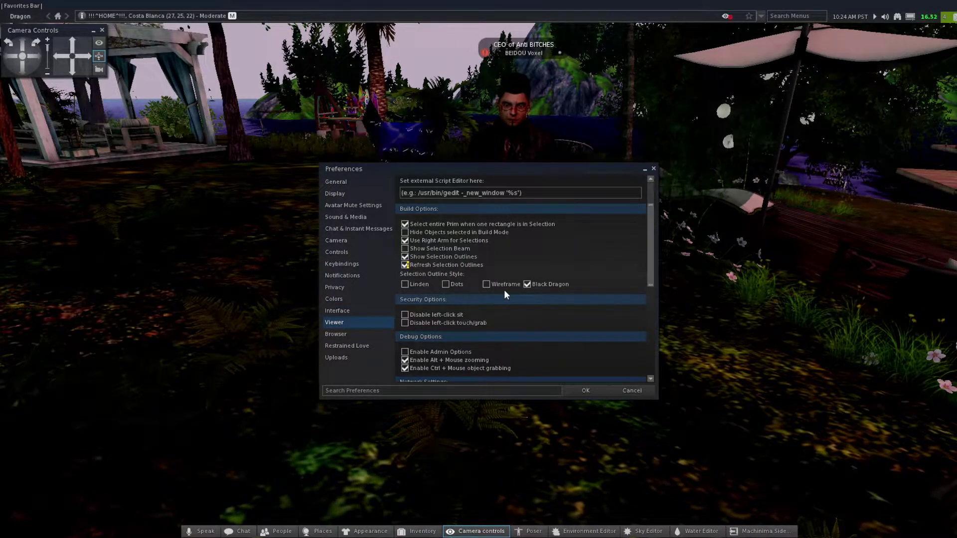
scroll(471, 273, "up", 2)
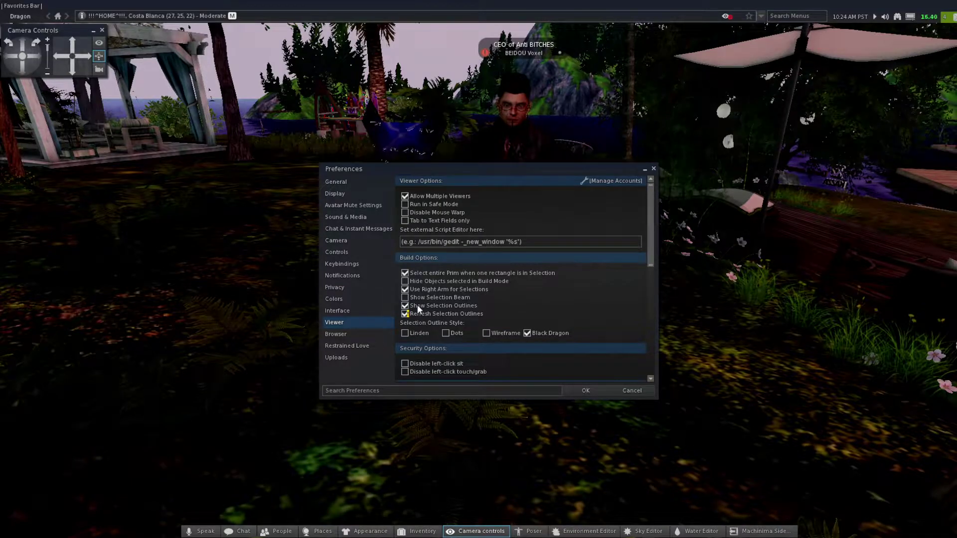
scroll(473, 262, "down", 3)
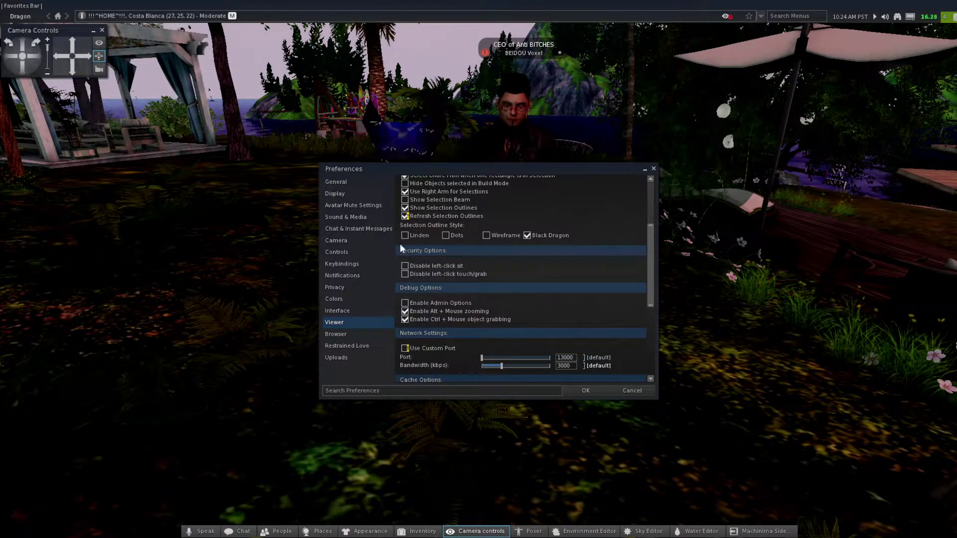
scroll(449, 252, "down", 4)
scroll(469, 299, "down", 4)
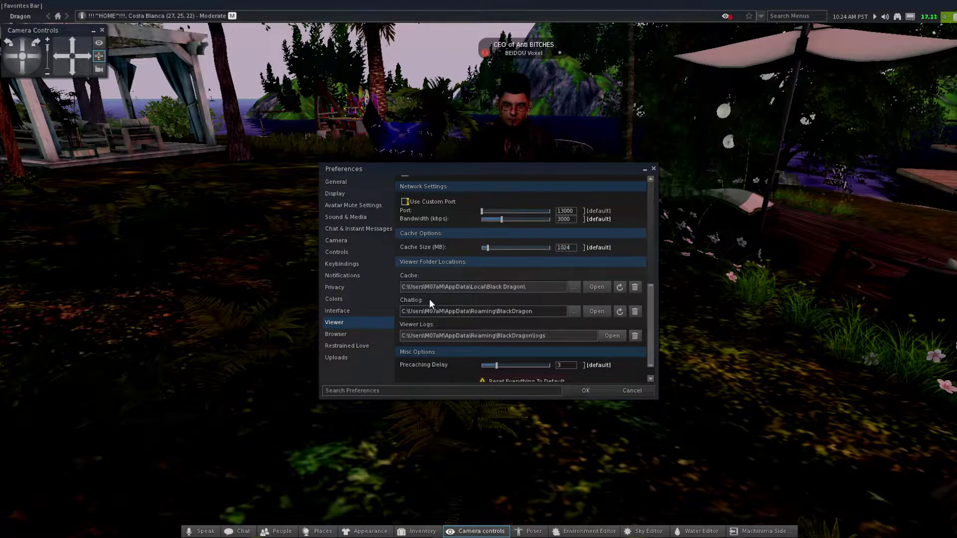
left_click(551, 312)
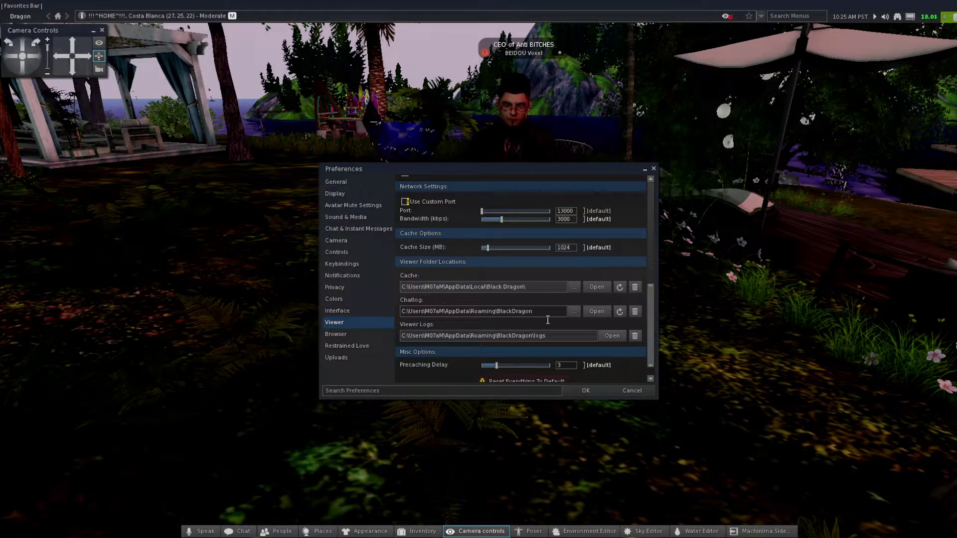
scroll(521, 311, "down", 1)
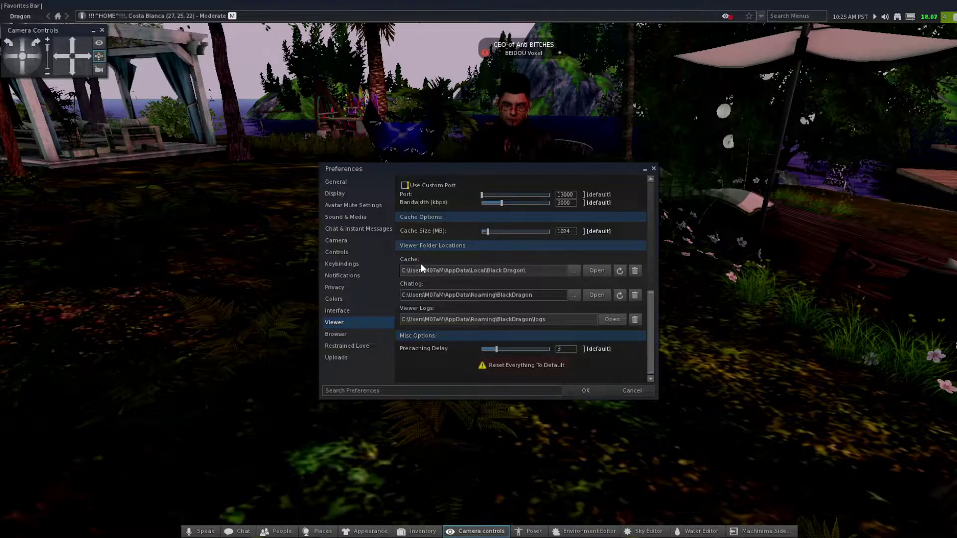
scroll(466, 282, "up", 1)
scroll(465, 275, "up", 5)
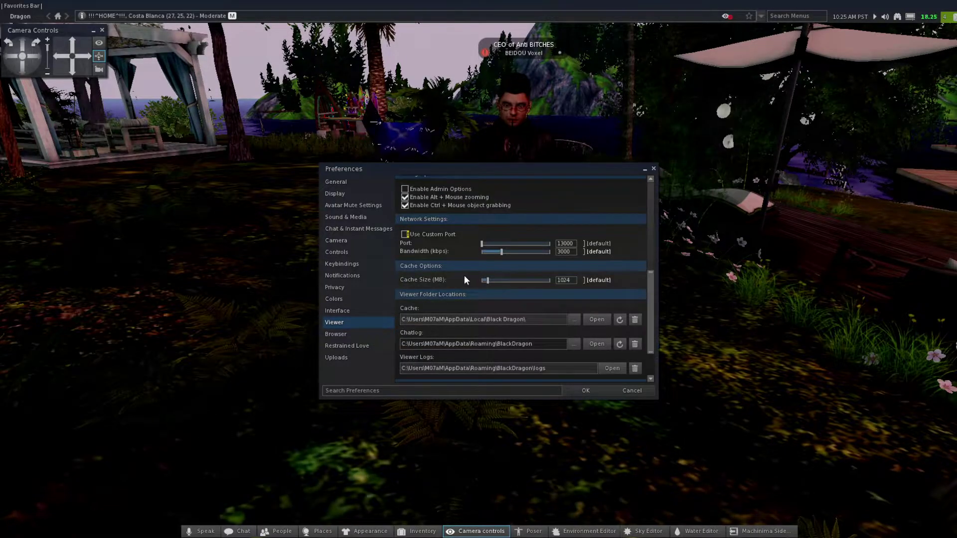
scroll(463, 274, "down", 6)
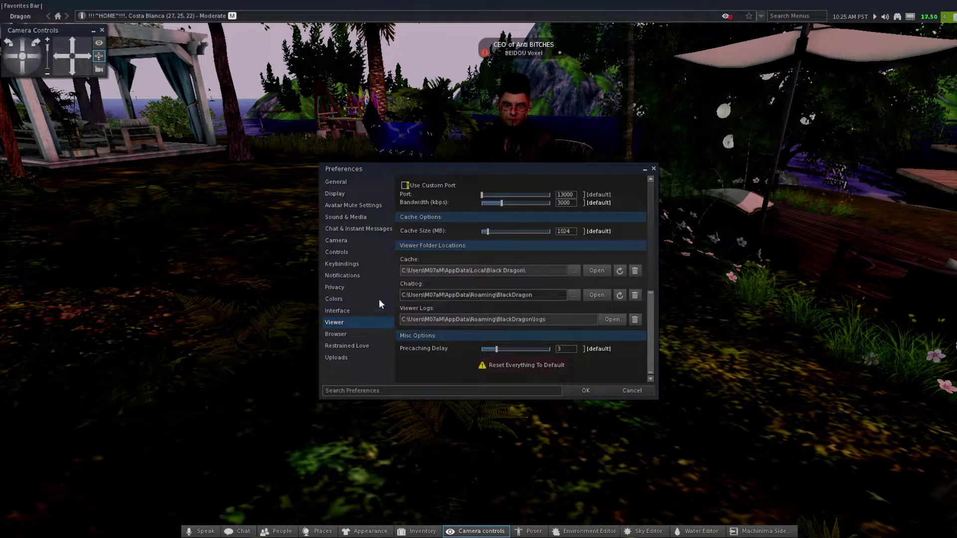
Set Internal Browser Usage to Never and accept the preferences after viewing the Uploads and General options.
left_click(349, 334)
left_click(406, 204)
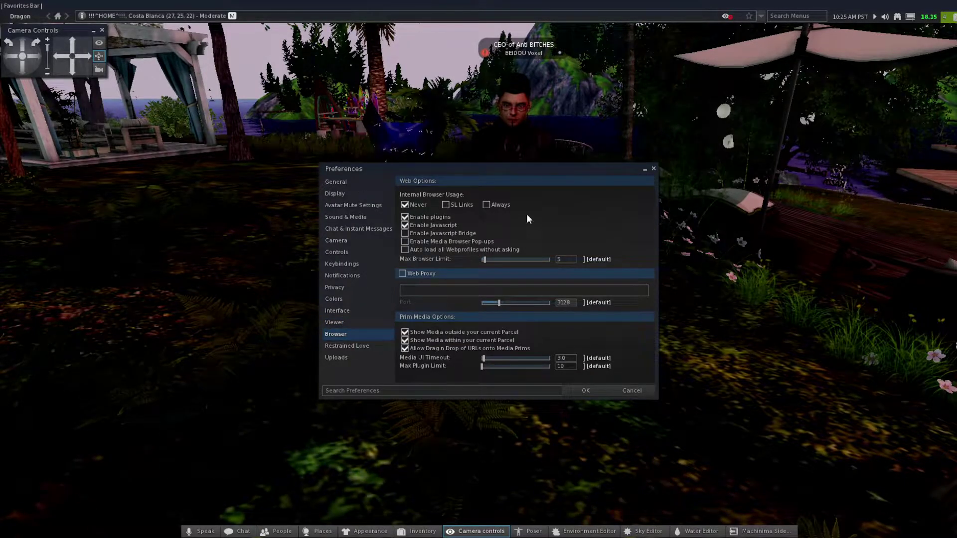
left_click(338, 357)
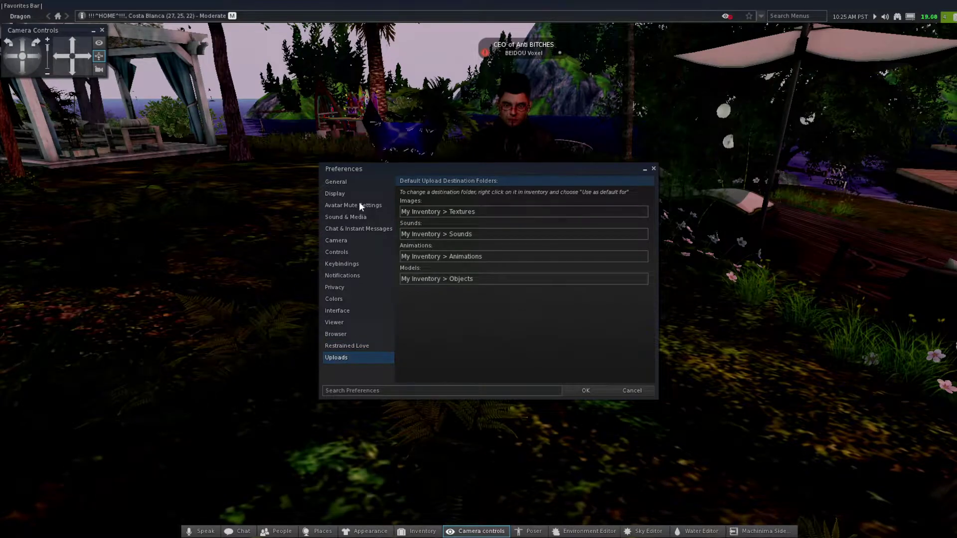
left_click(342, 184)
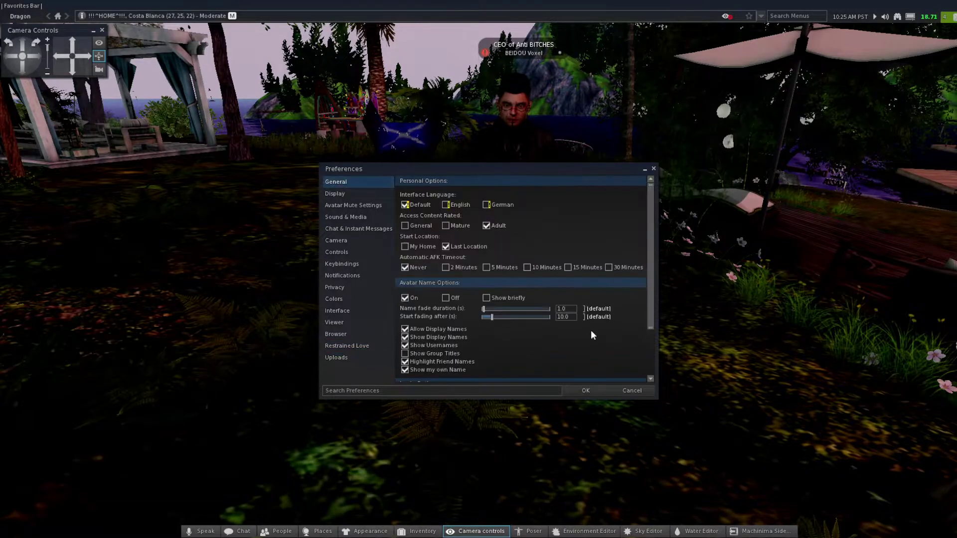
left_click(586, 392)
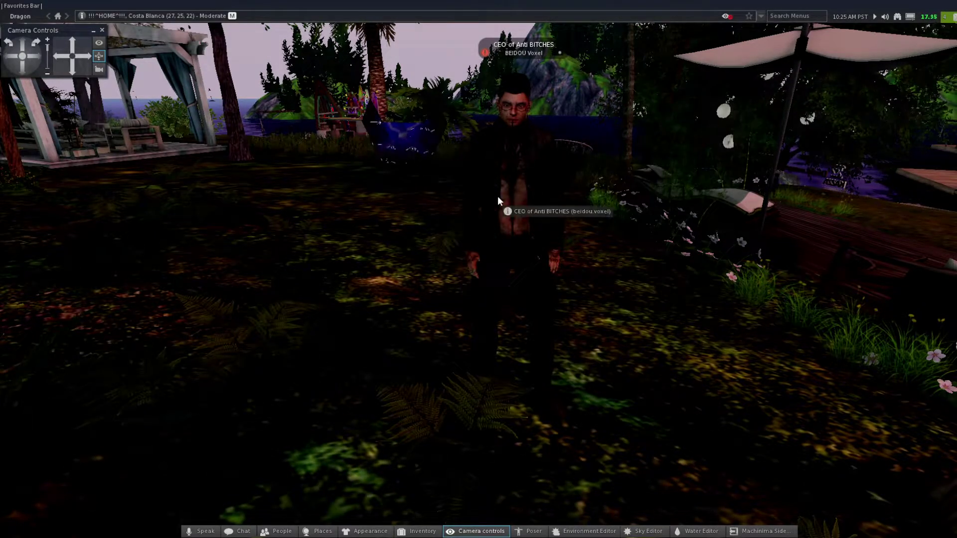
Bring the camera closer to the avatar and place the Camera Controls window just above the toolbar buttons.
left_click_drag(518, 191, 435, 381)
left_click_drag(53, 31, 468, 474)
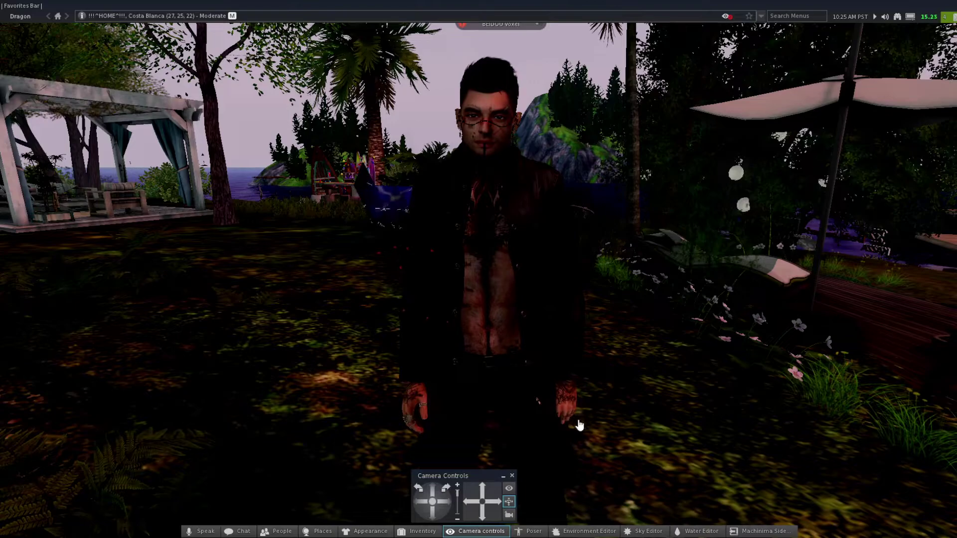
left_click_drag(663, 253, 524, 260)
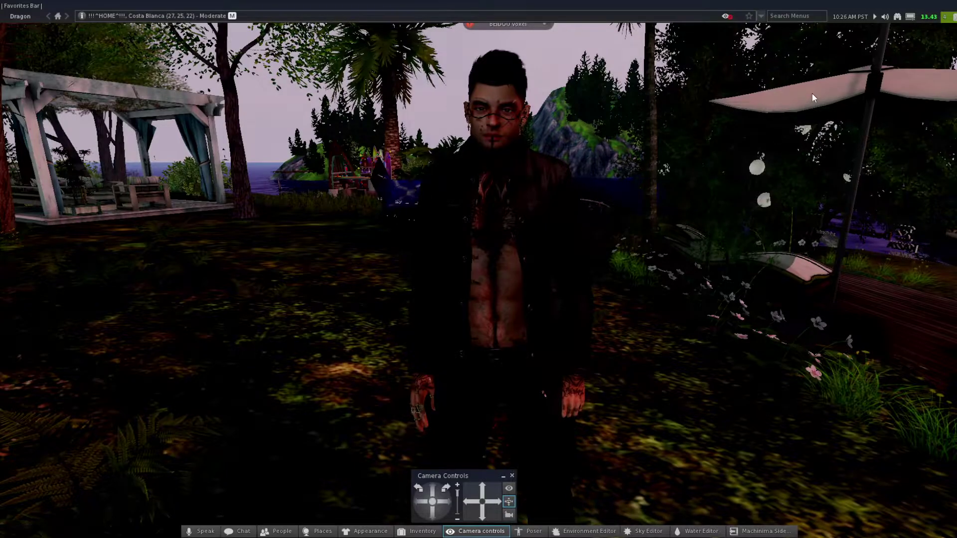
Try Linear tone mapping and no color correction in the Display finetuning settings, and restore Filmic tone mapping with Linear color correction.
key("ctrl+p")
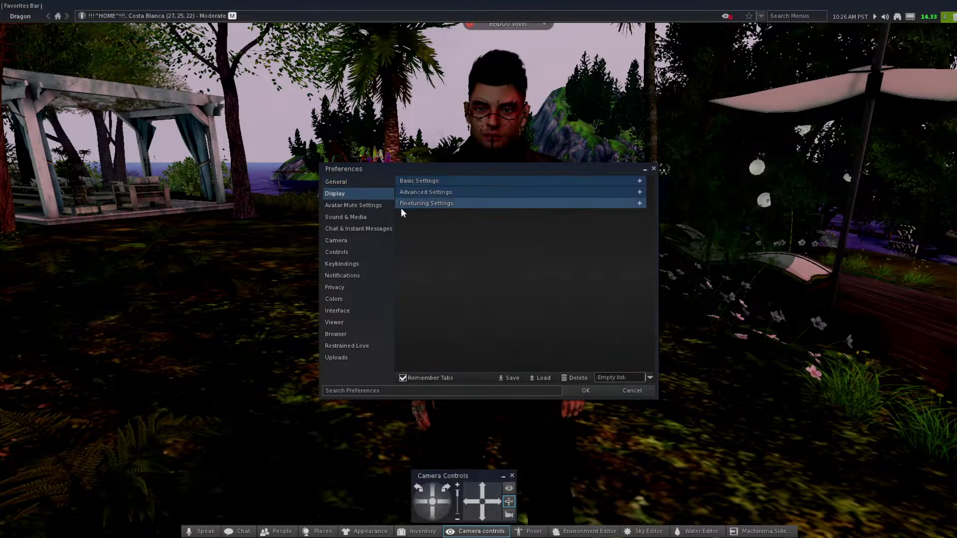
left_click(437, 202)
left_click(581, 232)
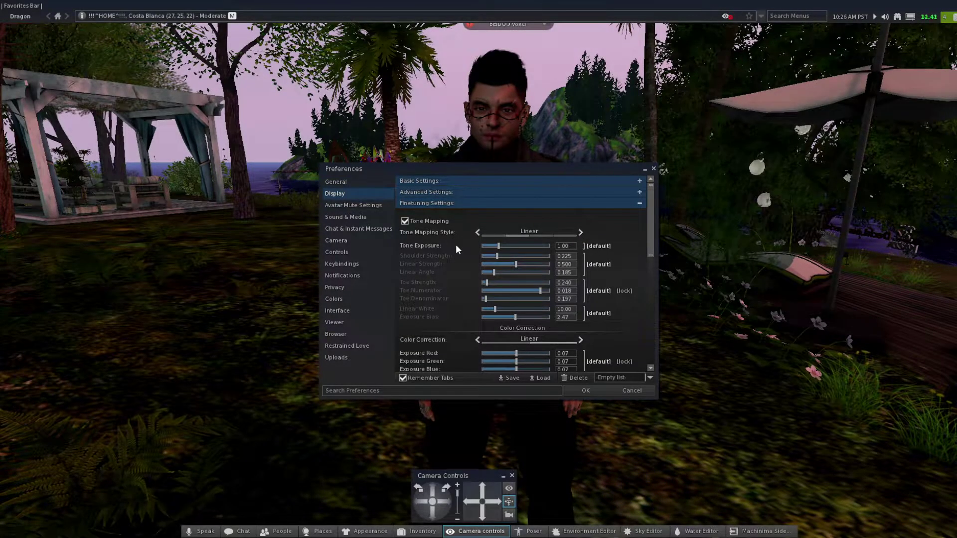
left_click(478, 232)
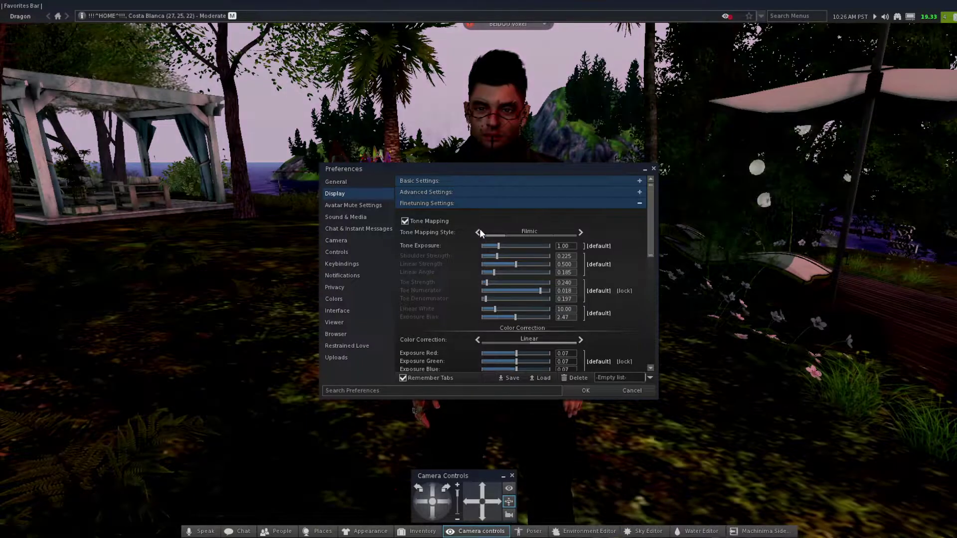
left_click(476, 341)
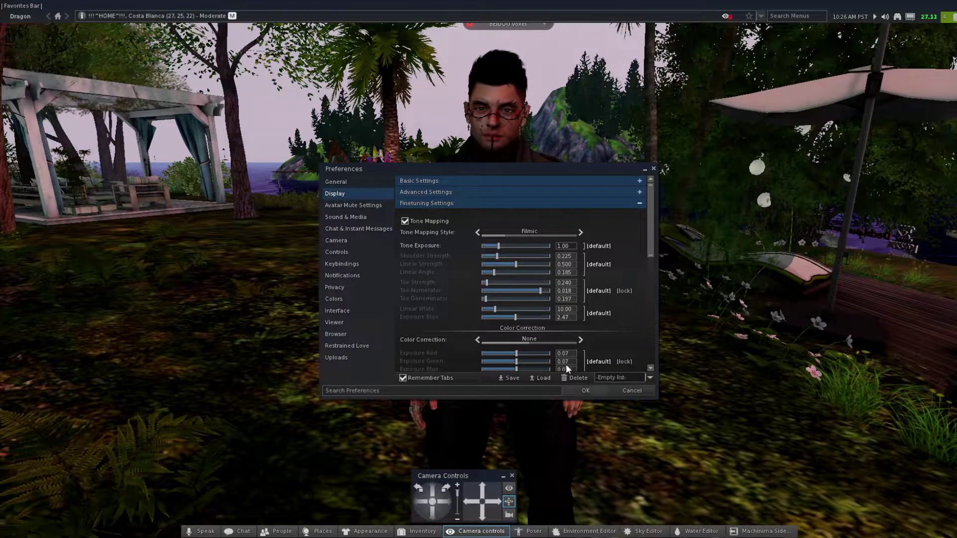
left_click(579, 339)
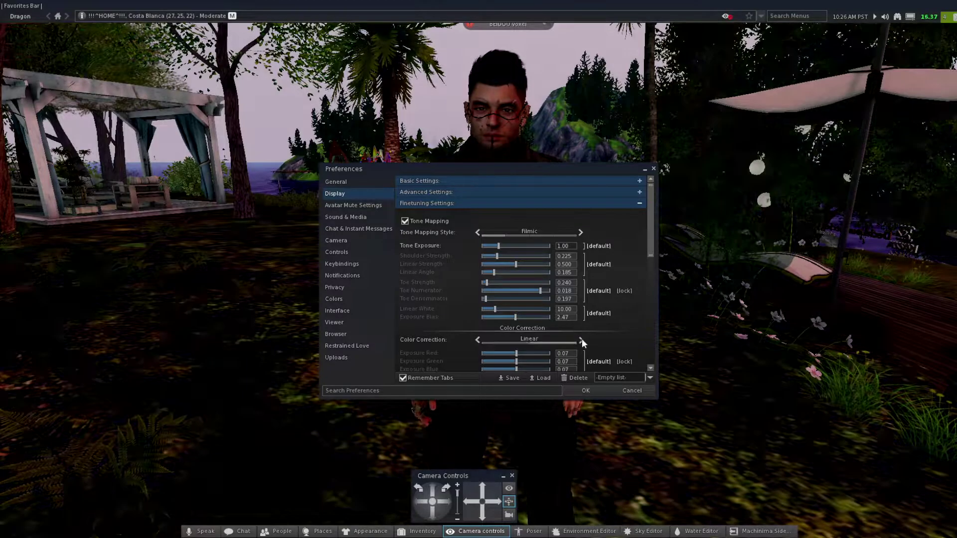
left_click(514, 204)
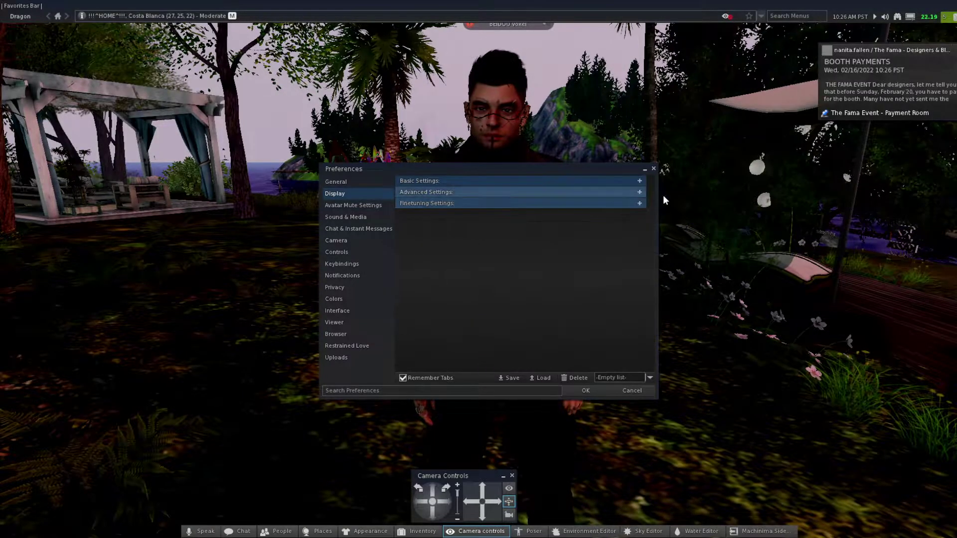
left_click(585, 391)
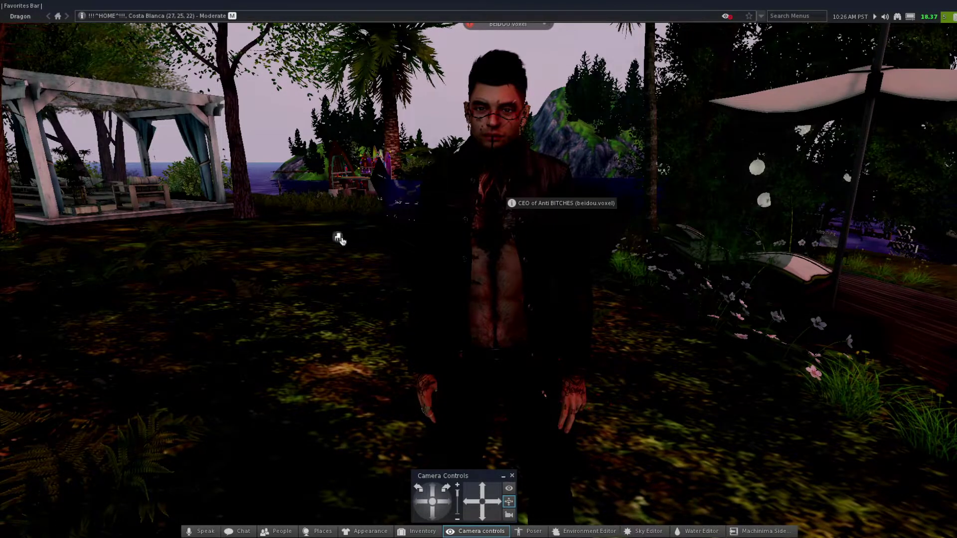
Roll the camera in both directions to leave the avatar's view tilted, and open the Environment Editor.
left_click(447, 489)
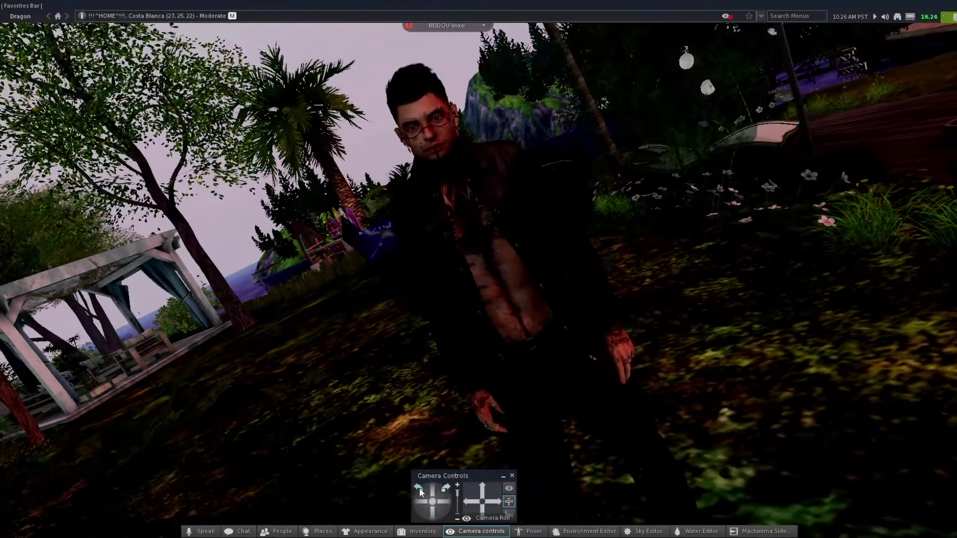
left_click_drag(420, 492, 422, 493)
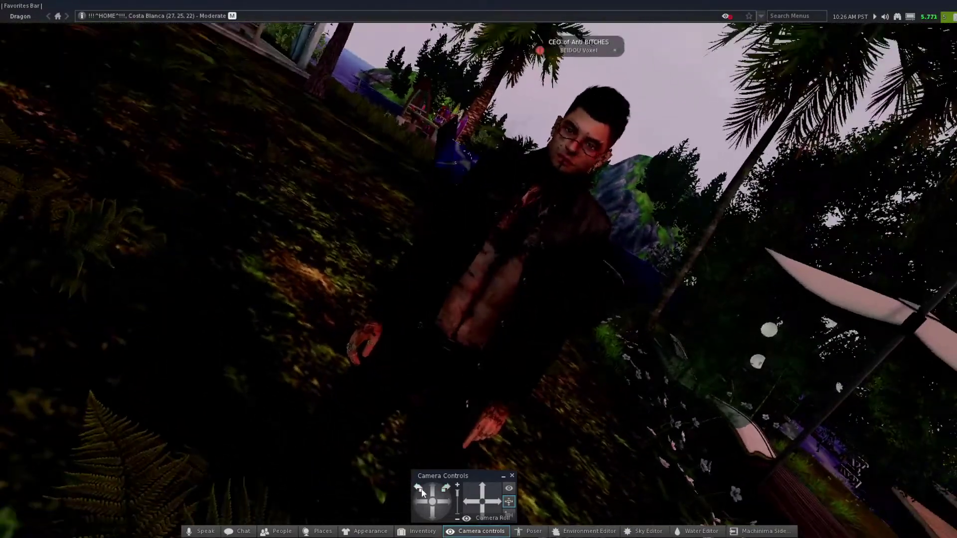
left_click(446, 489)
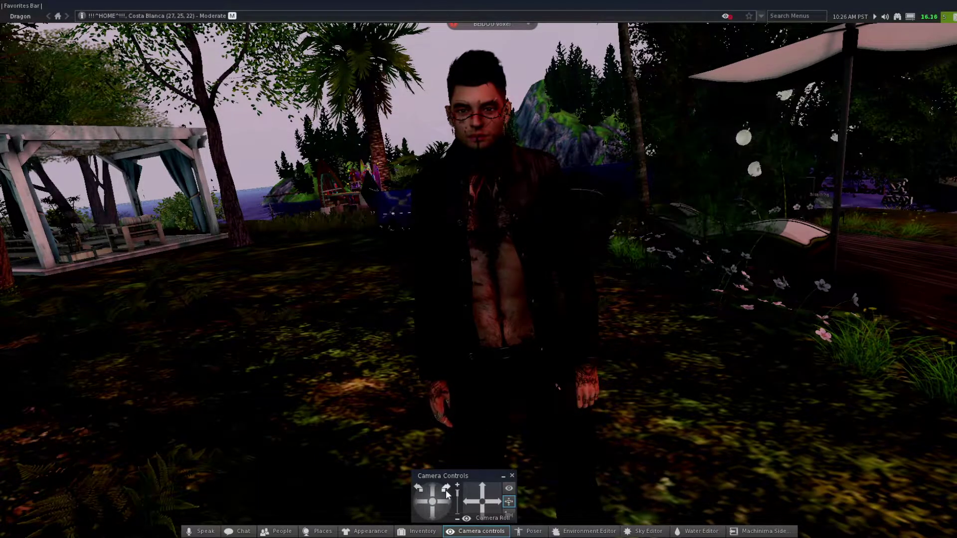
left_click(447, 491)
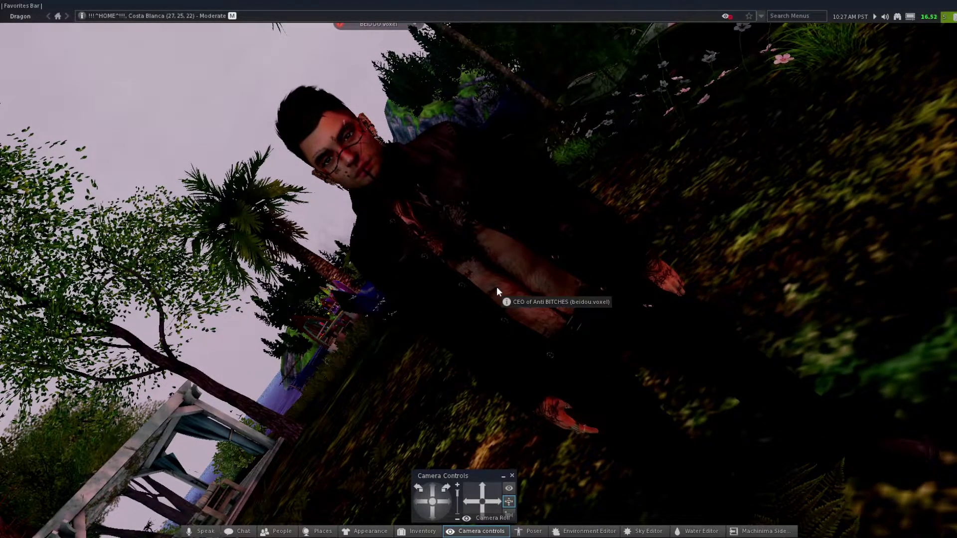
key("alt+shift+m")
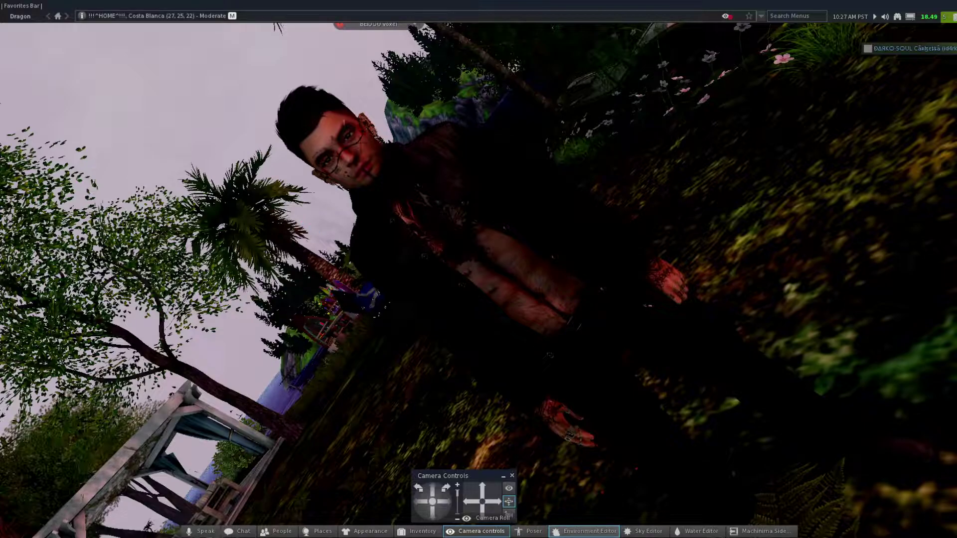
Look through the available sky presets in the Environment Settings and leave the list without choosing one.
left_click(614, 531)
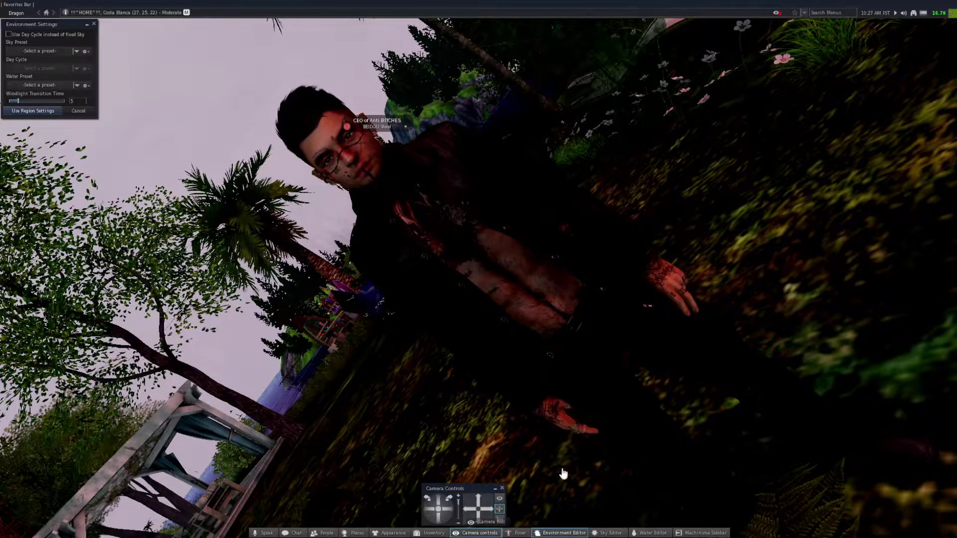
left_click(76, 52)
left_click_drag(110, 100, 109, 76)
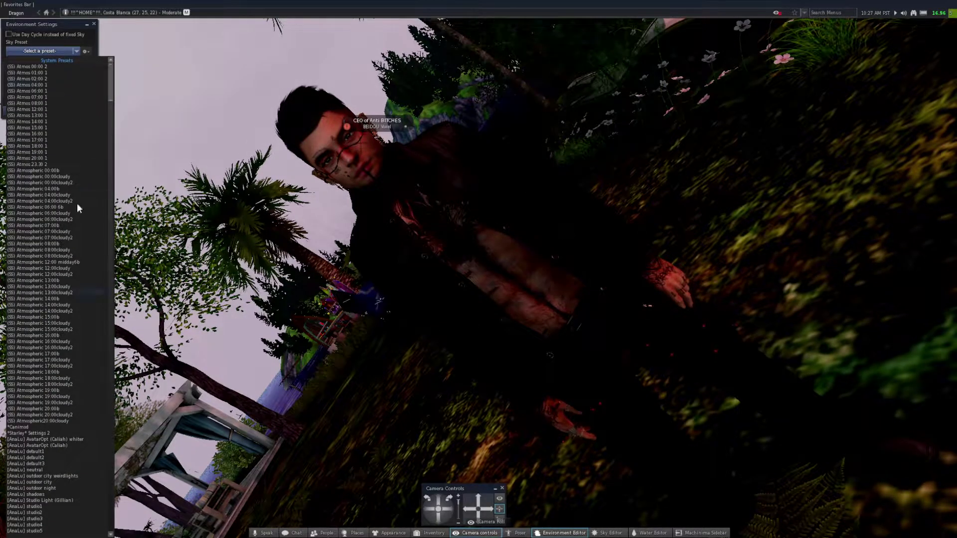
left_click_drag(107, 76, 113, 302)
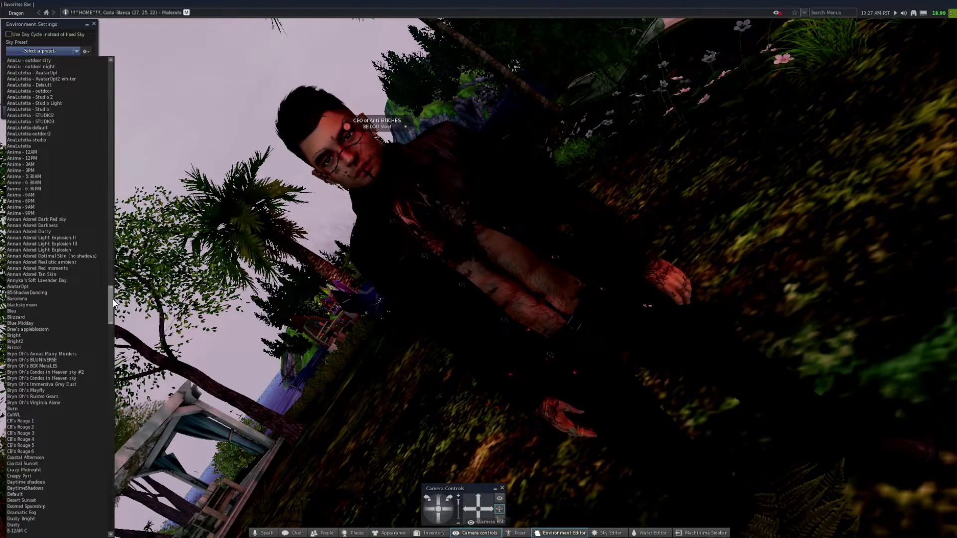
left_click_drag(114, 303, 121, 63)
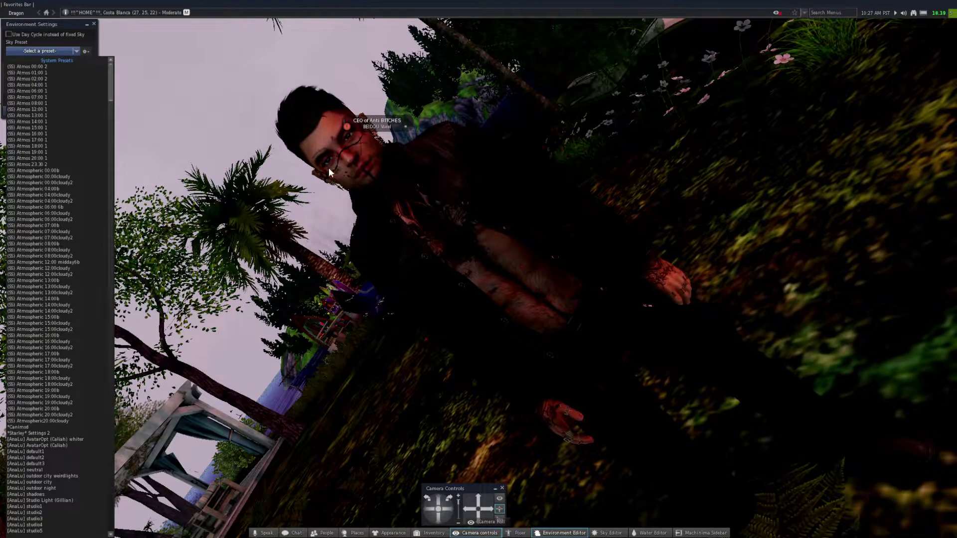
left_click(472, 517)
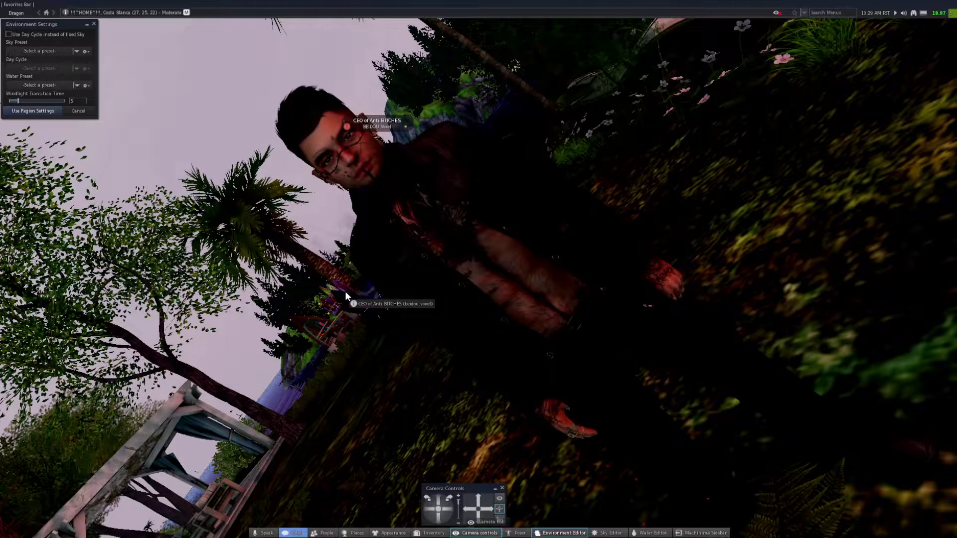
Try the sky presets (SS) Atmospheric 08:00b and [AnaLu] default1 on the scene.
left_click(77, 51)
left_click(49, 244)
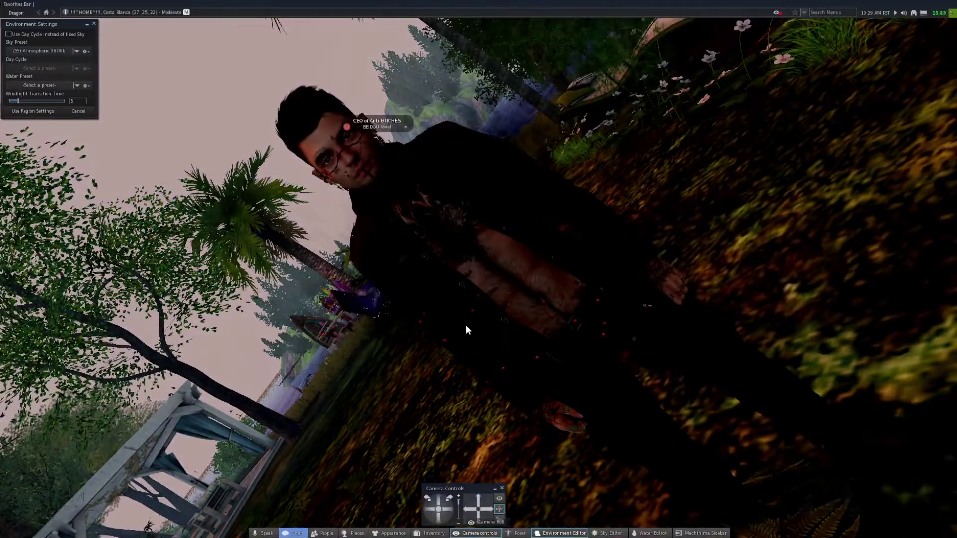
left_click(72, 50)
scroll(51, 282, "down", 6)
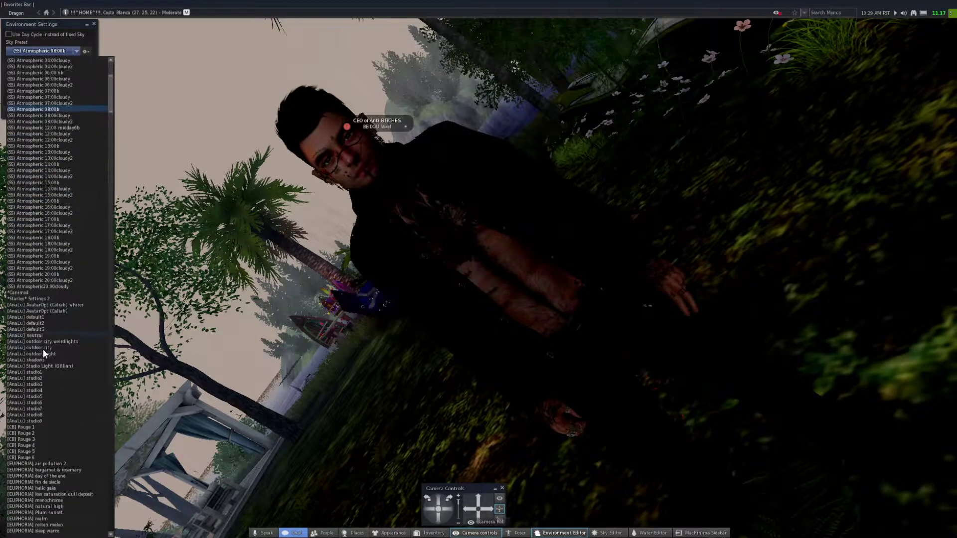
left_click(40, 318)
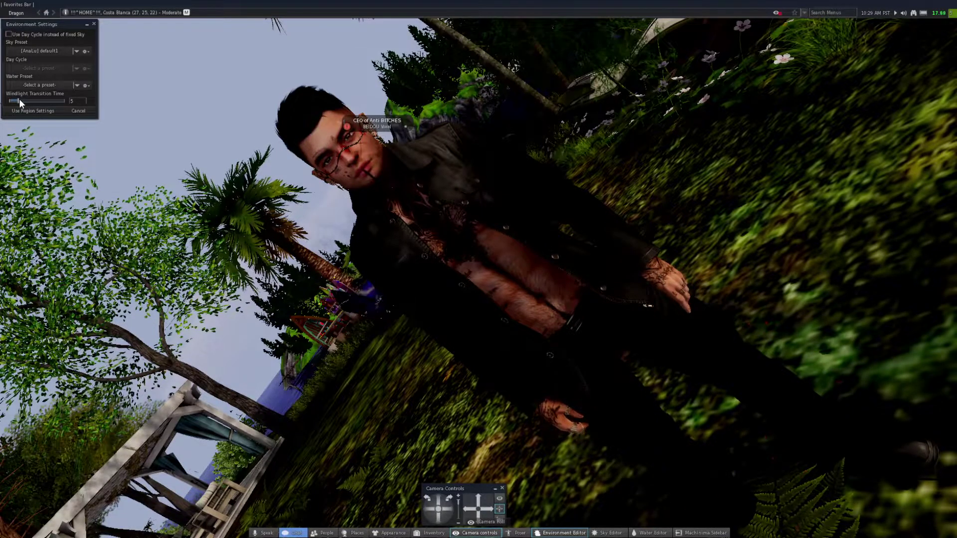
Set the Windlight Transition Time to 0 and apply the [AnaLu] neutral sky preset after trying [AnaLu] default3.
left_click_drag(19, 100, 3, 101)
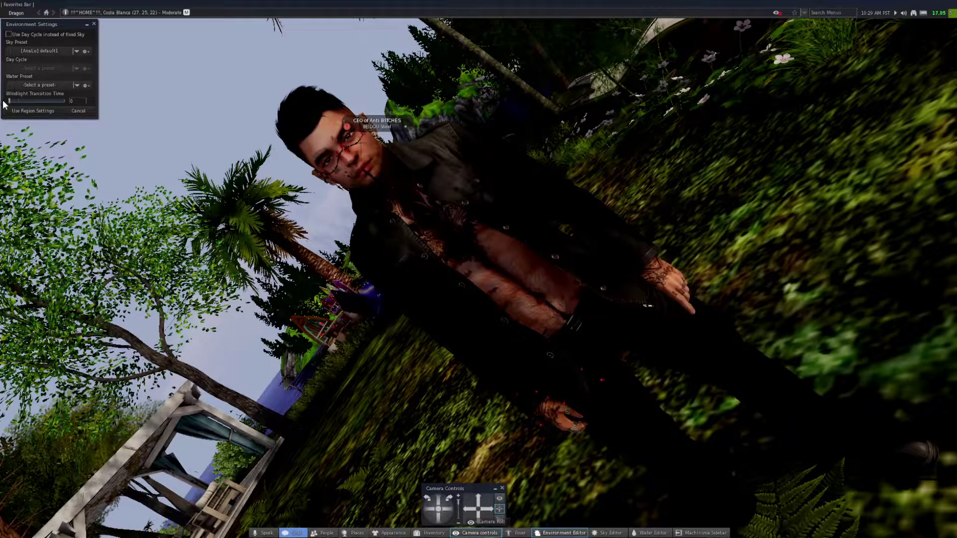
left_click(77, 51)
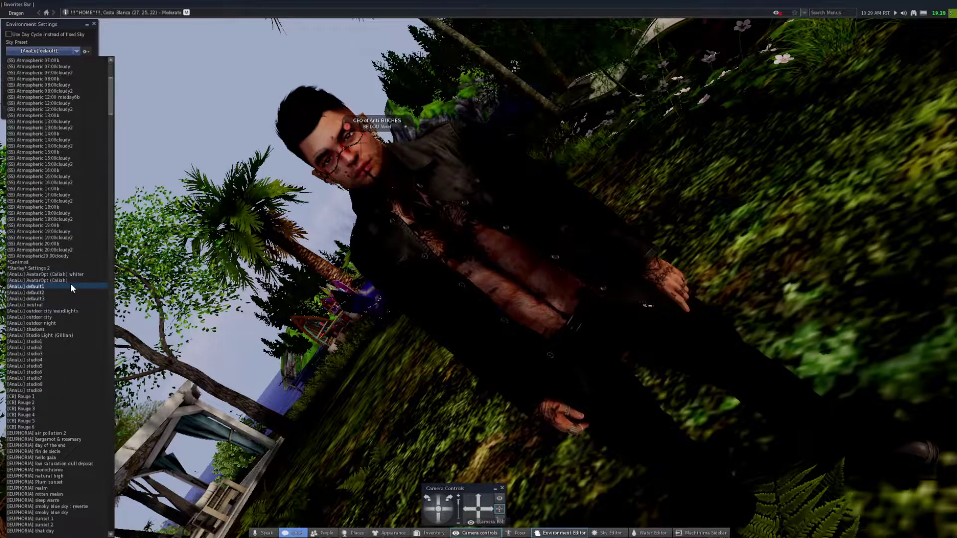
left_click(42, 301)
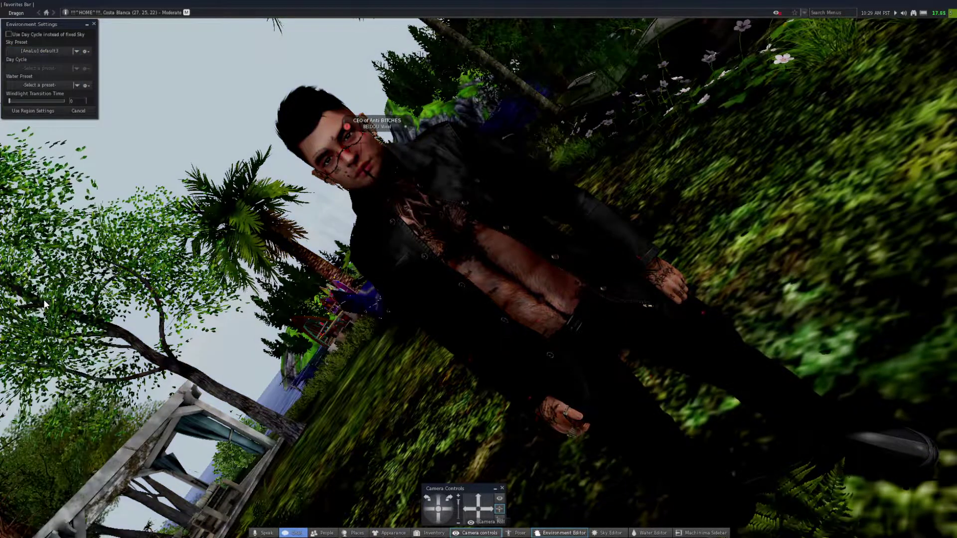
left_click(62, 51)
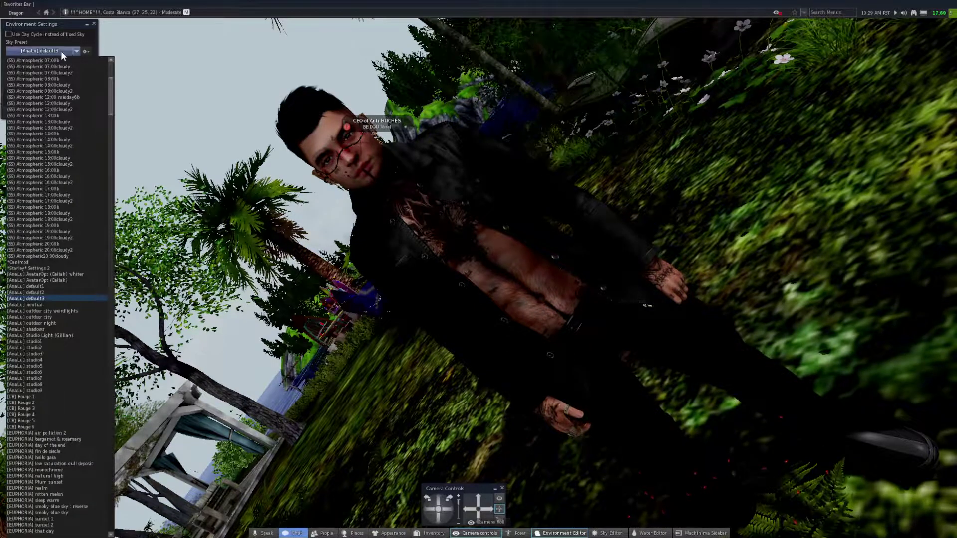
key("Down")
key("Return")
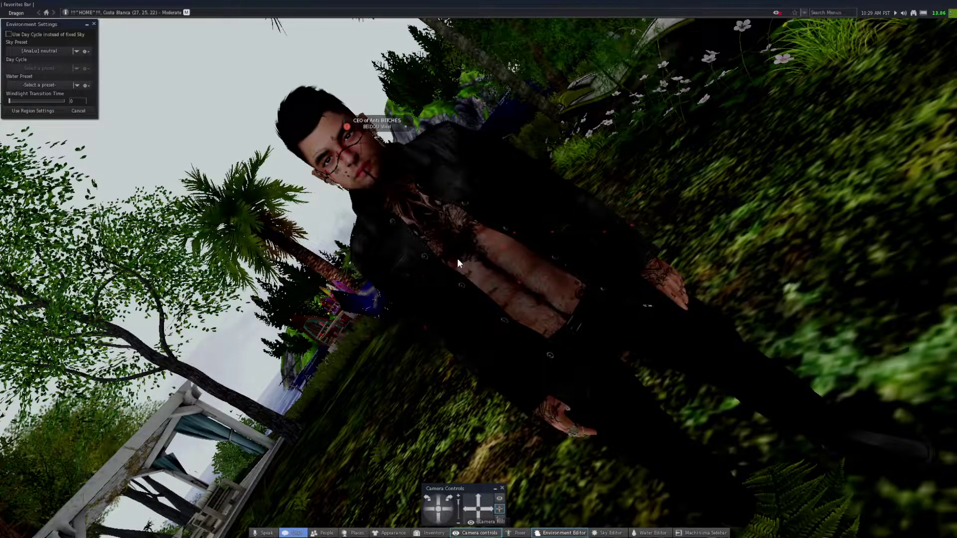
Roll and orbit the camera until the avatar appears horizontal, and shift the camera along the body toward the waist.
left_click(449, 500)
left_click_drag(447, 499, 431, 510)
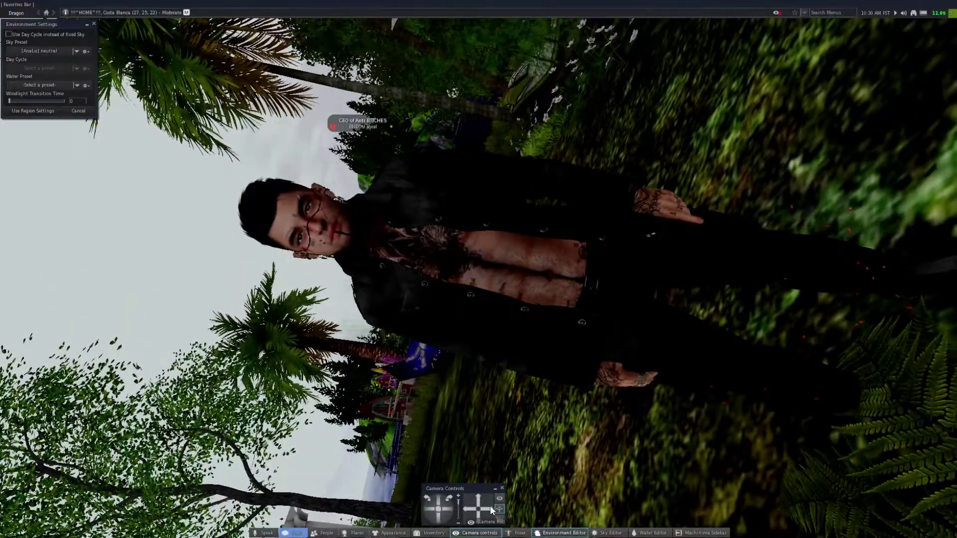
left_click_drag(488, 509, 466, 510)
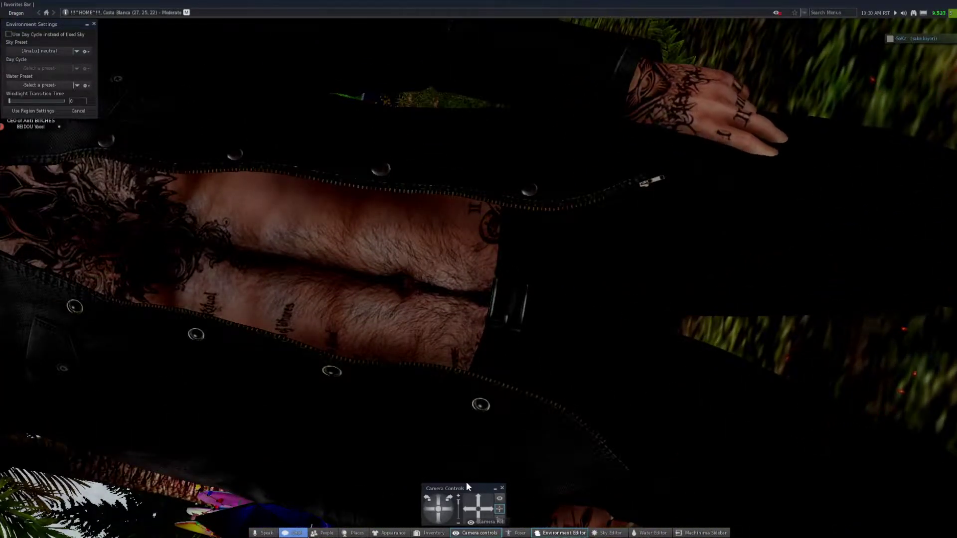
Zoom the camera out and in on the avatar's torso, ending with the whole upper body and legs in view.
scroll(385, 240, "down", 5)
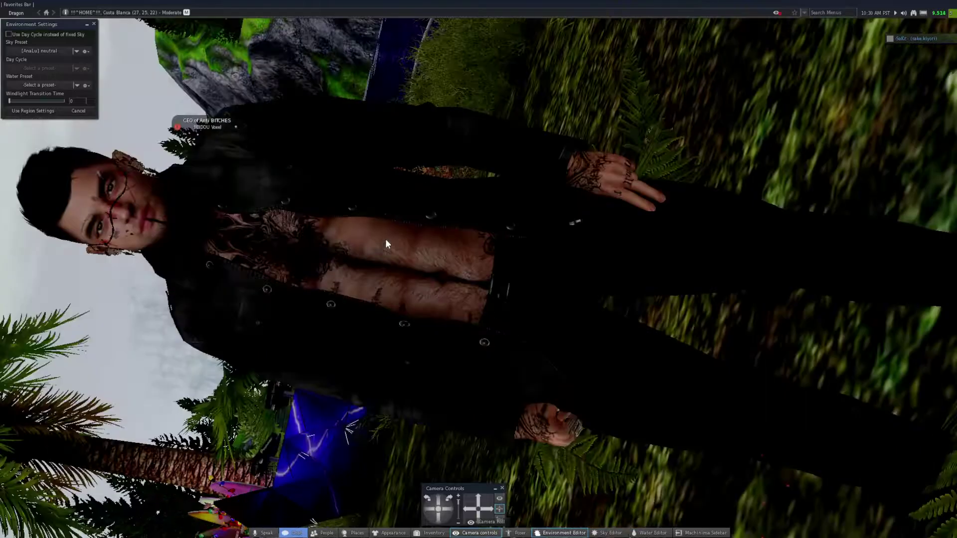
scroll(343, 249, "up", 5)
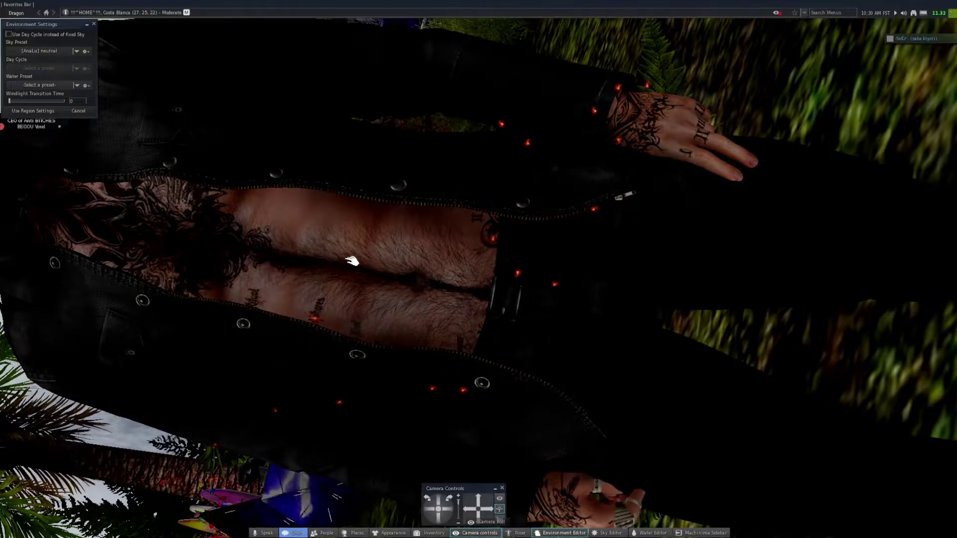
scroll(347, 258, "down", 1)
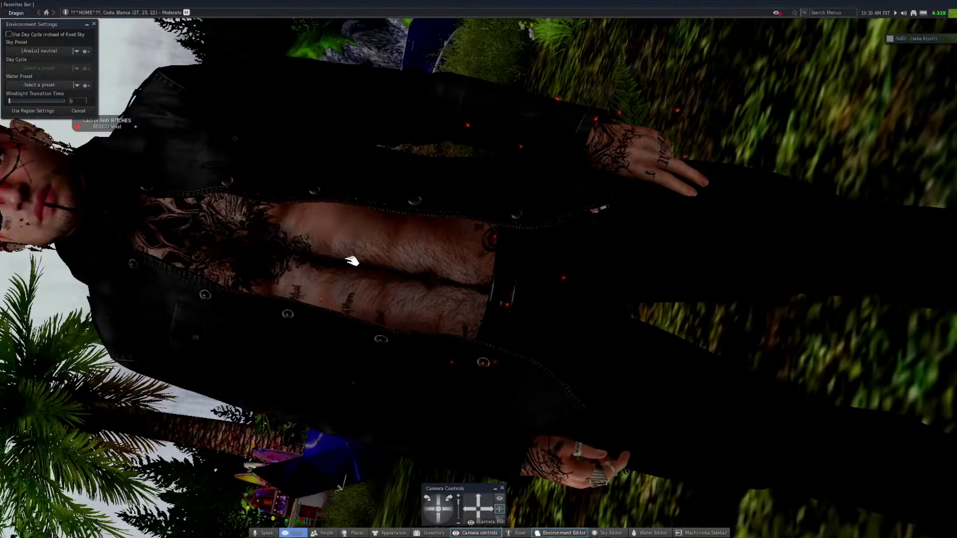
scroll(352, 260, "down", 3)
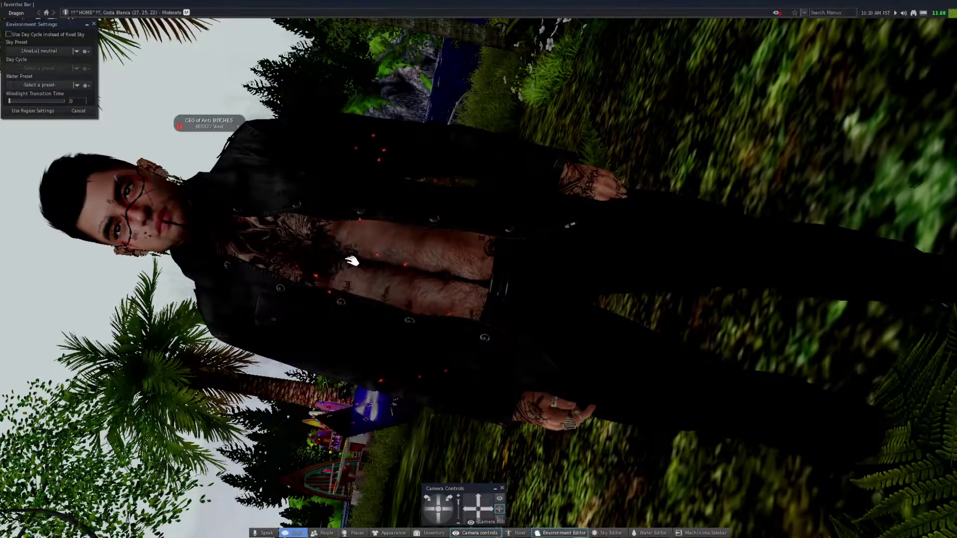
scroll(351, 261, "down", 3)
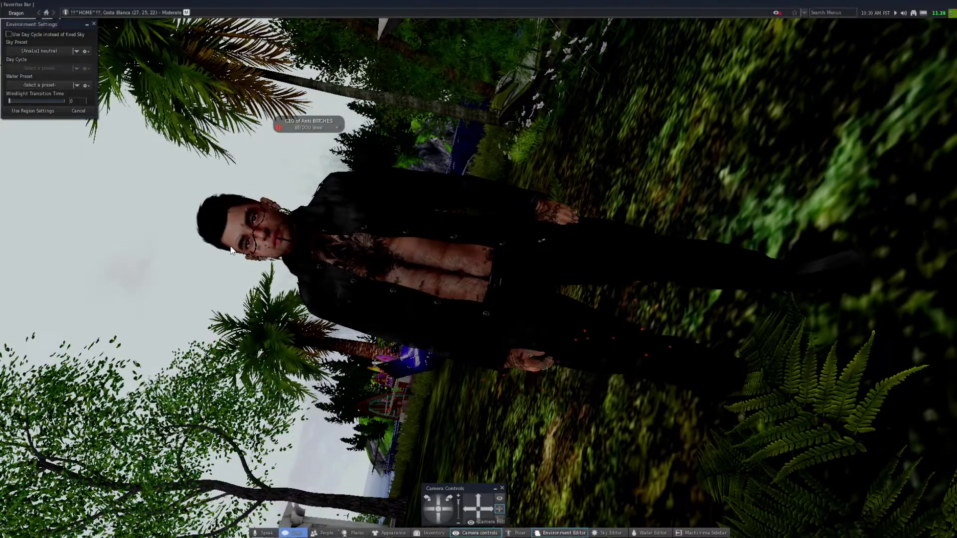
Zoom in and use the camera's move and orbit controls to frame the avatar's head and torso.
scroll(222, 251, "up", 5)
left_click_drag(470, 512, 470, 513)
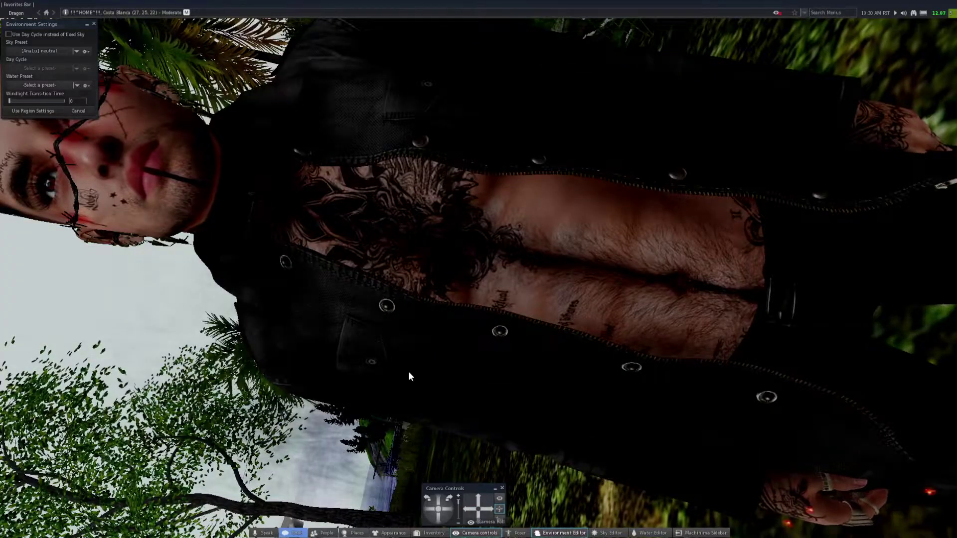
scroll(459, 351, "down", 1)
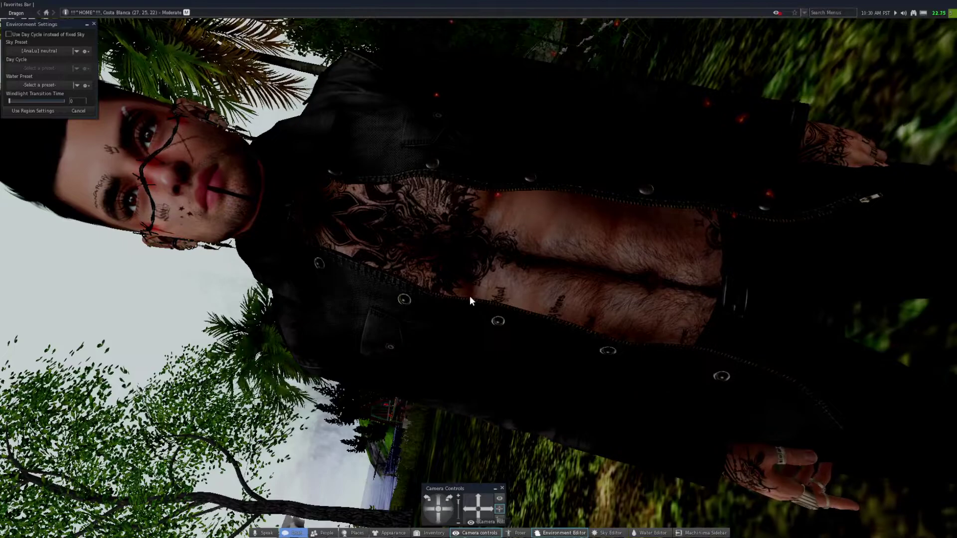
scroll(470, 295, "down", 1)
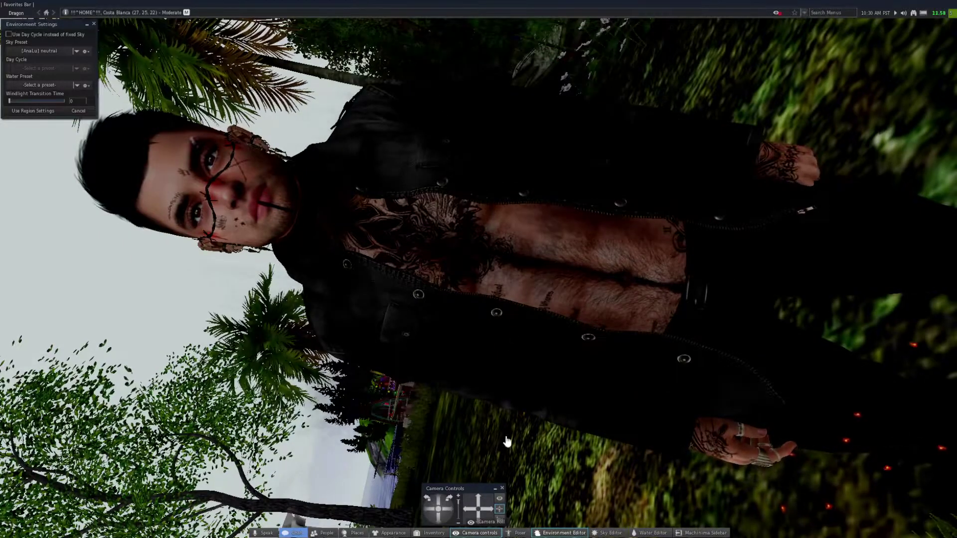
left_click(490, 508)
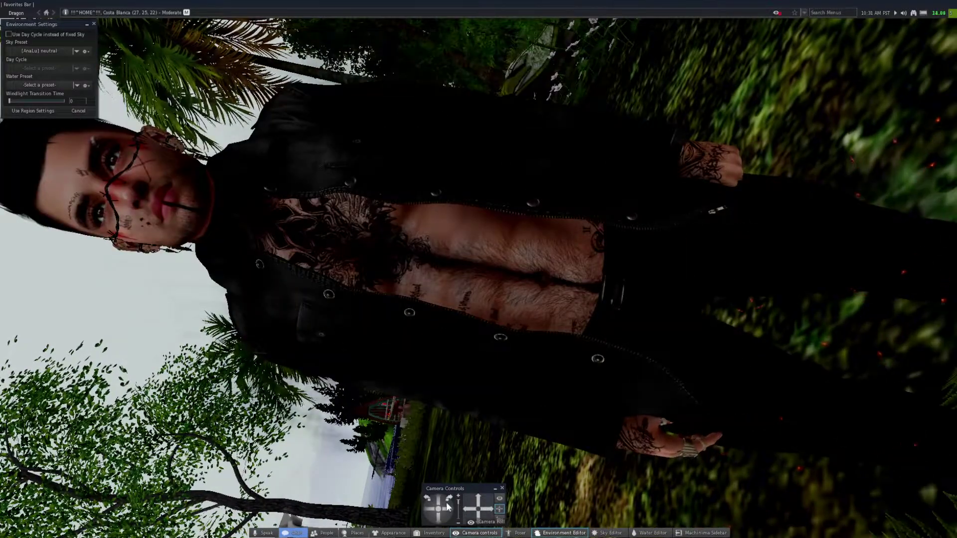
left_click_drag(440, 502, 429, 506)
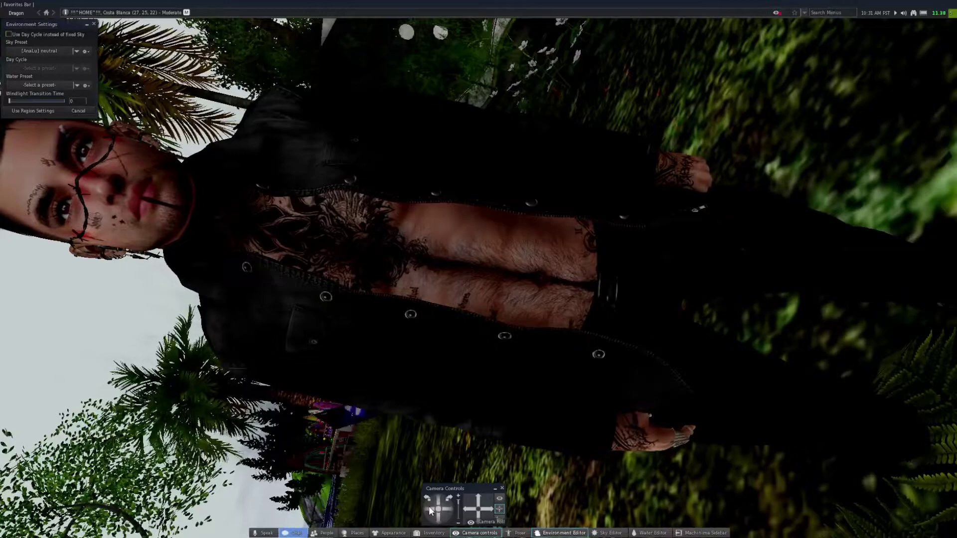
left_click(466, 509)
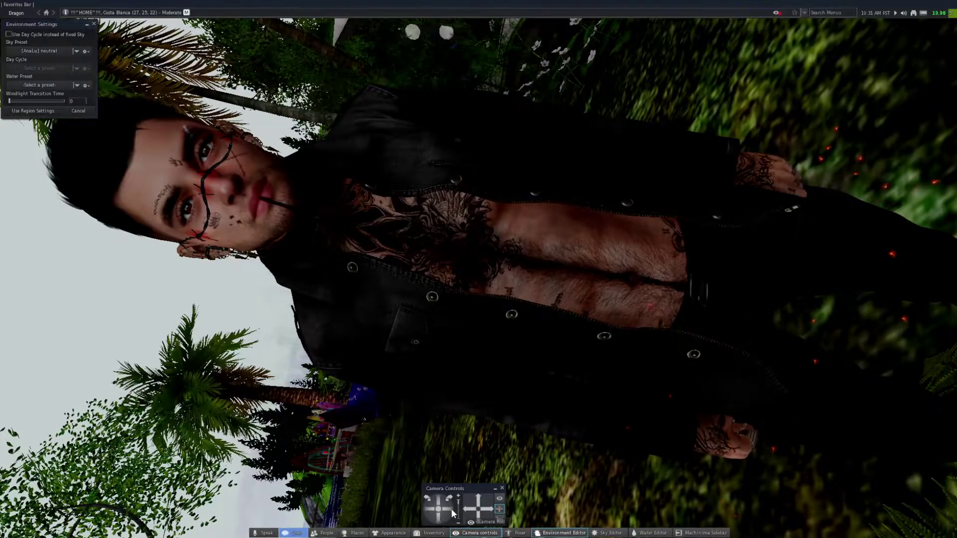
left_click_drag(450, 508, 445, 508)
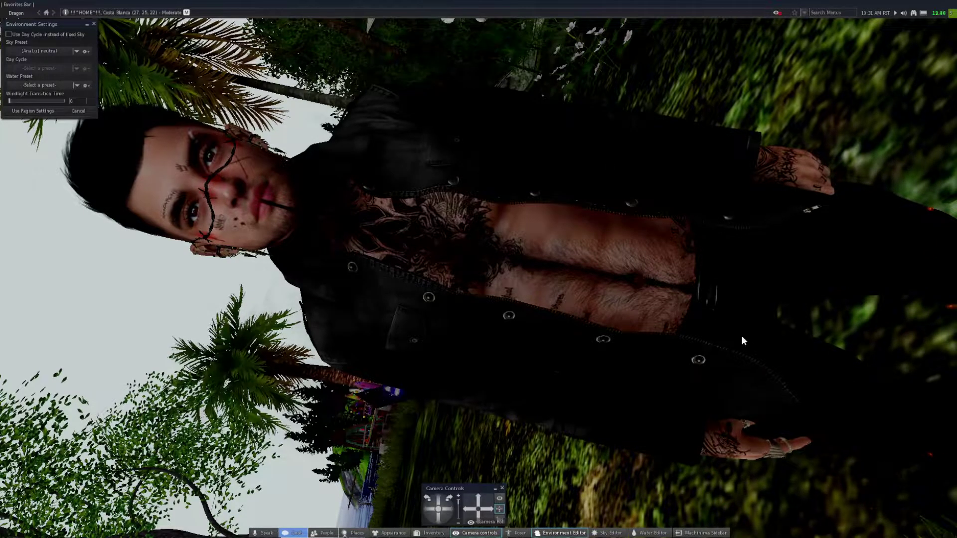
Open the Poser, select the avatar in its name list and start posing it.
left_click(518, 533)
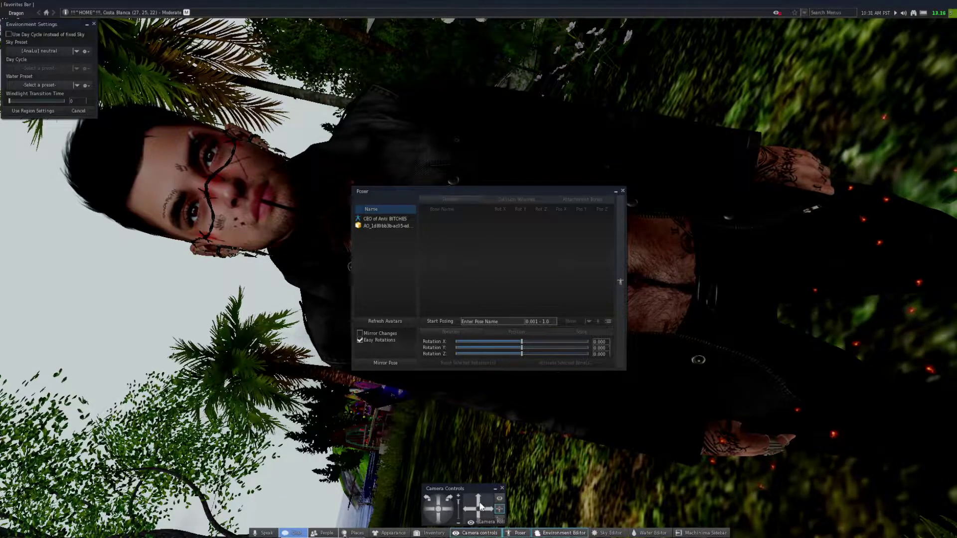
left_click(400, 220)
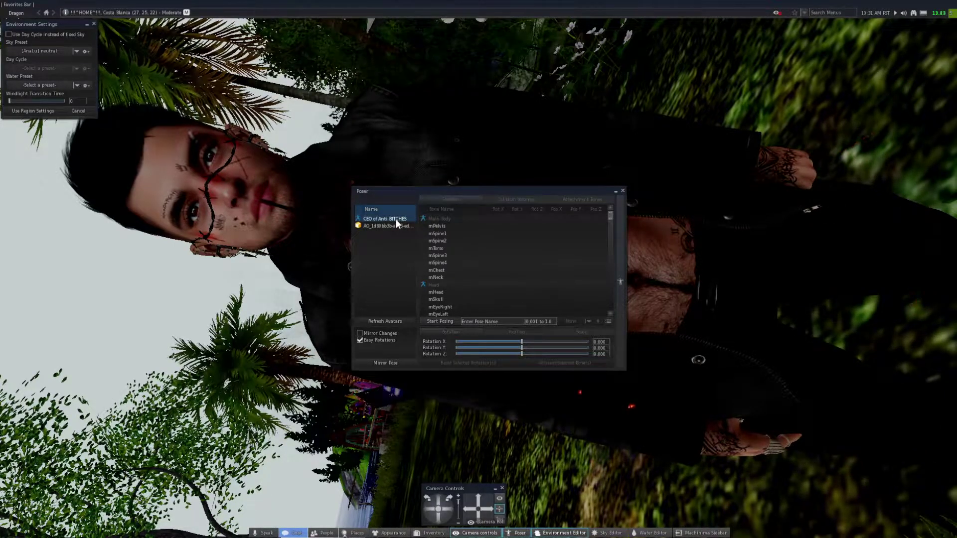
left_click(445, 321)
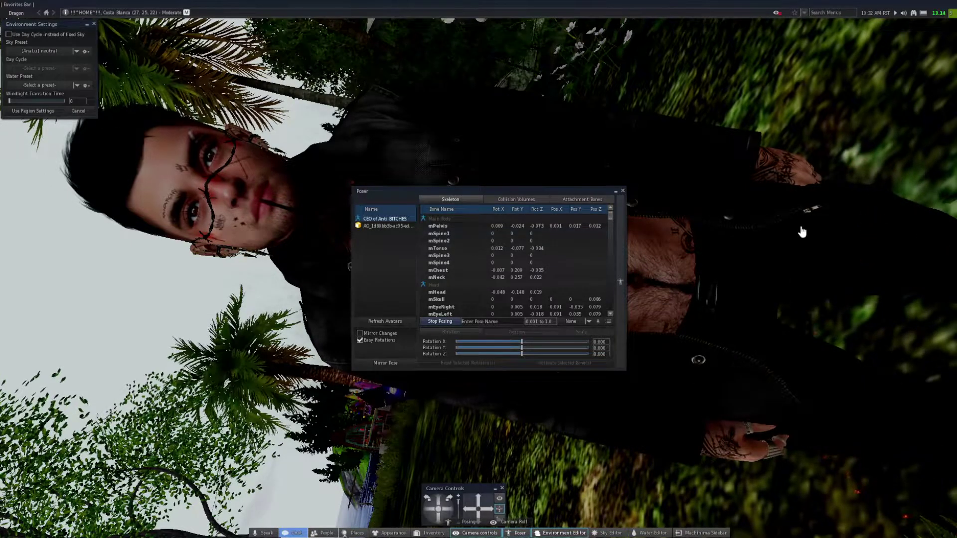
Move the Poser window clear of the avatar's face and torso, and stop and restart posing.
scroll(707, 242, "down", 6)
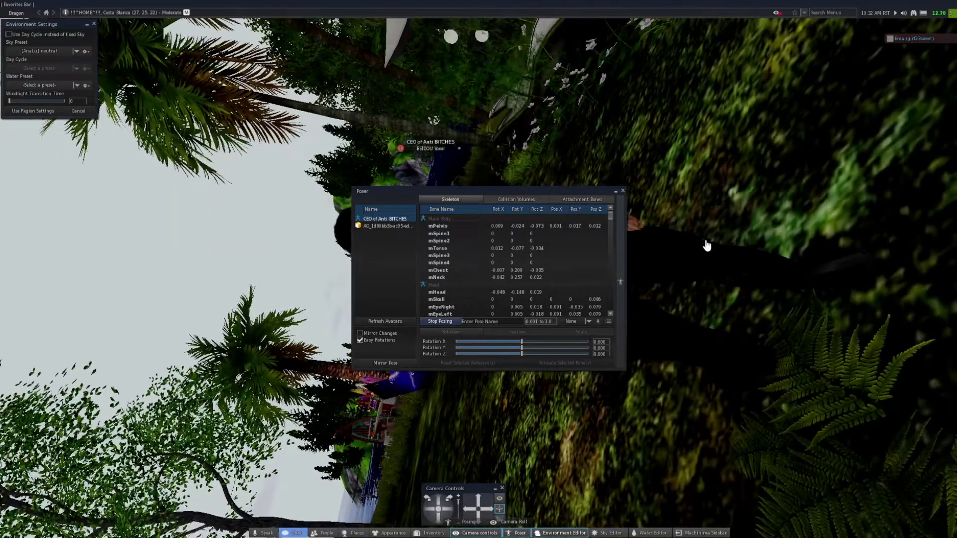
scroll(707, 244, "up", 6)
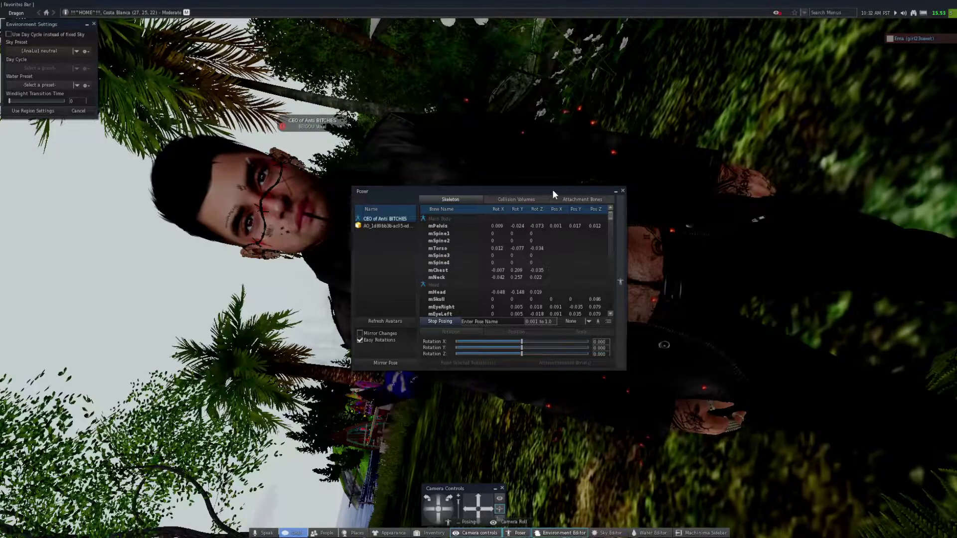
left_click_drag(546, 190, 235, 319)
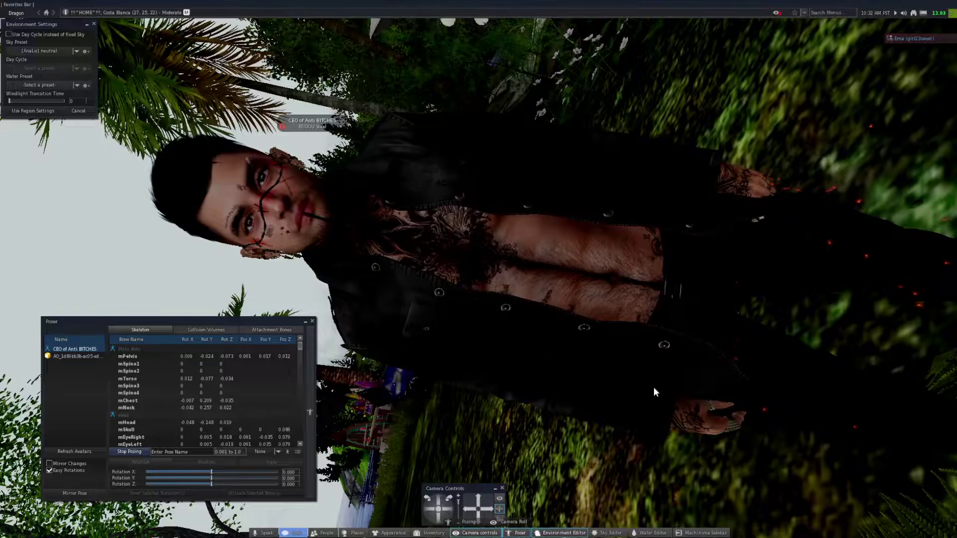
left_click(123, 453)
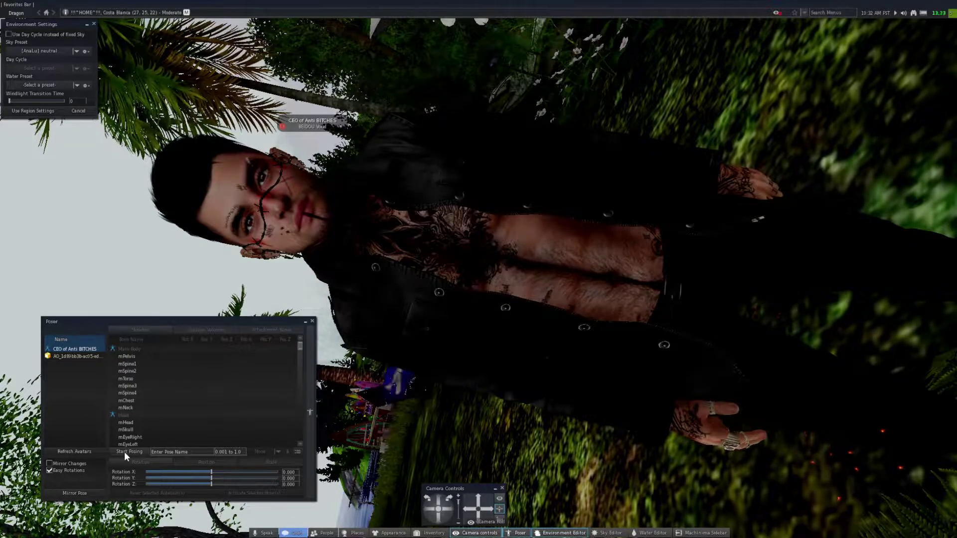
left_click(124, 451)
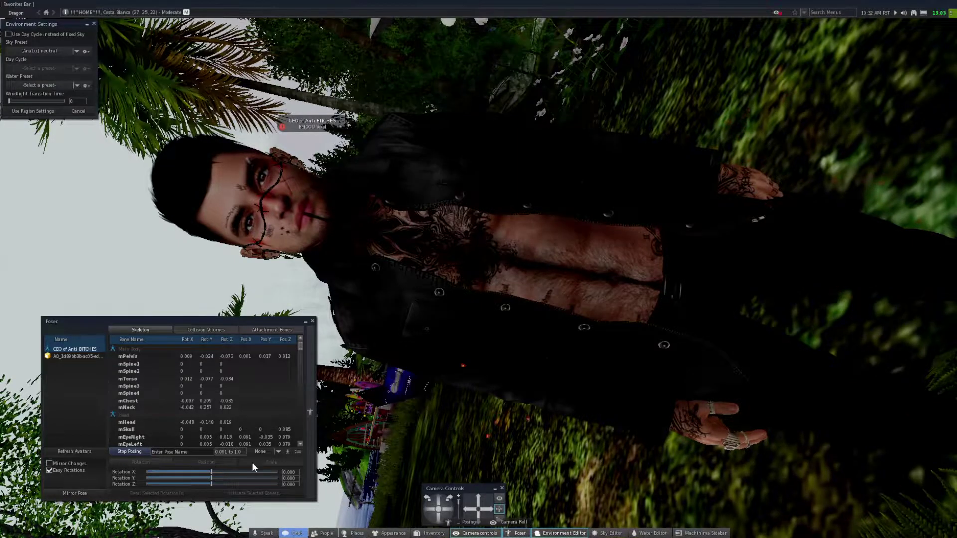
Try out the X and Y rotation of the mPelvis bone, and reset its rotation to zero.
left_click(280, 431)
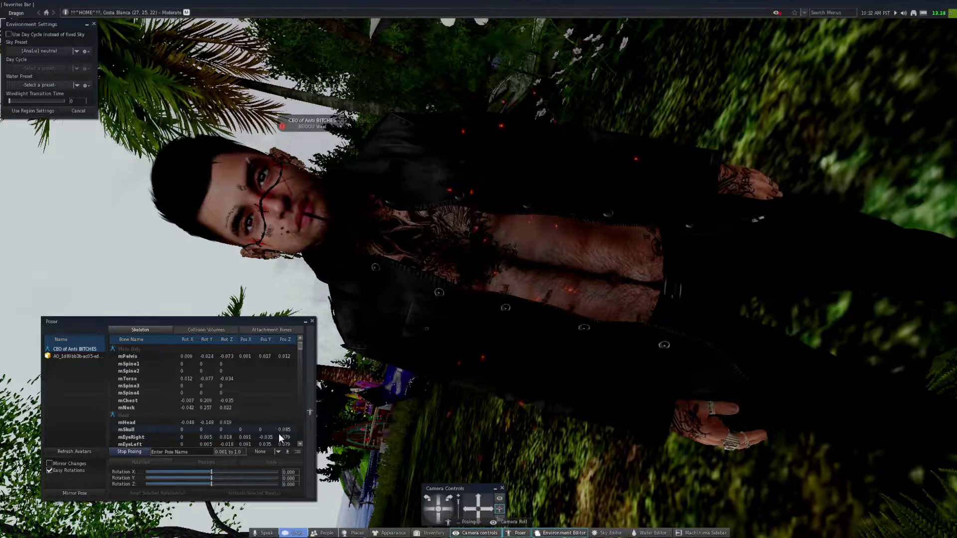
left_click(261, 419)
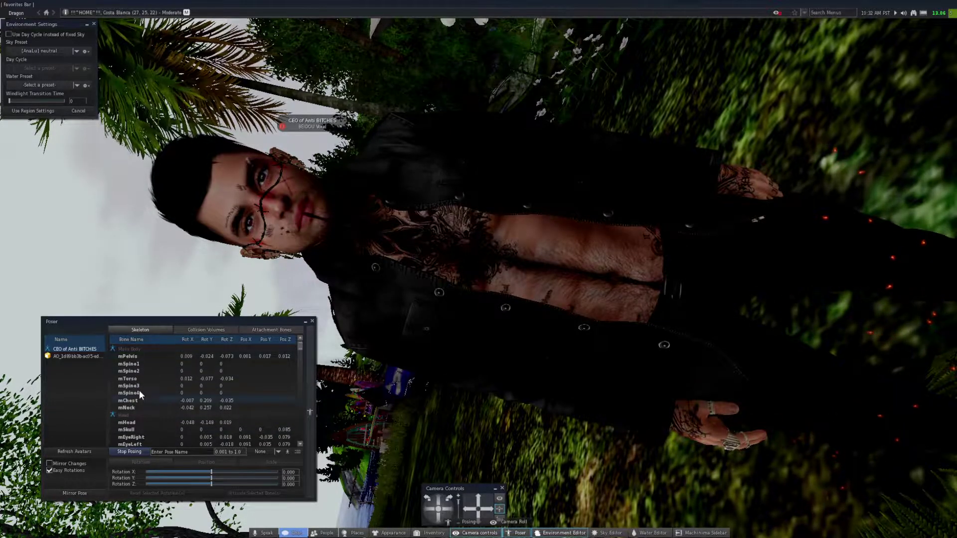
mouse_move(301, 347)
left_mouse_down()
mouse_move(297, 435)
mouse_move(300, 343)
left_mouse_up()
left_click(135, 356)
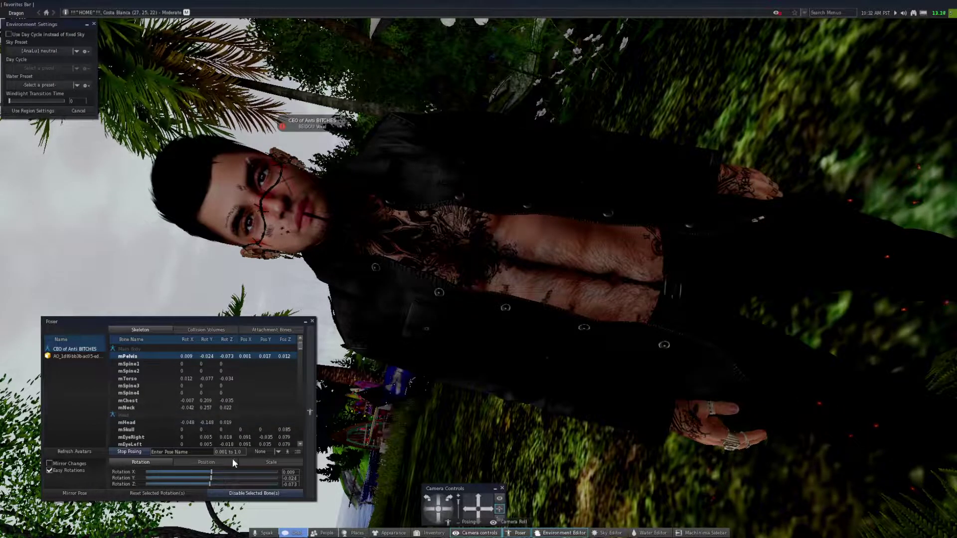
mouse_move(213, 480)
left_mouse_down()
mouse_move(200, 467)
mouse_move(130, 458)
mouse_move(230, 472)
mouse_move(209, 467)
left_mouse_up()
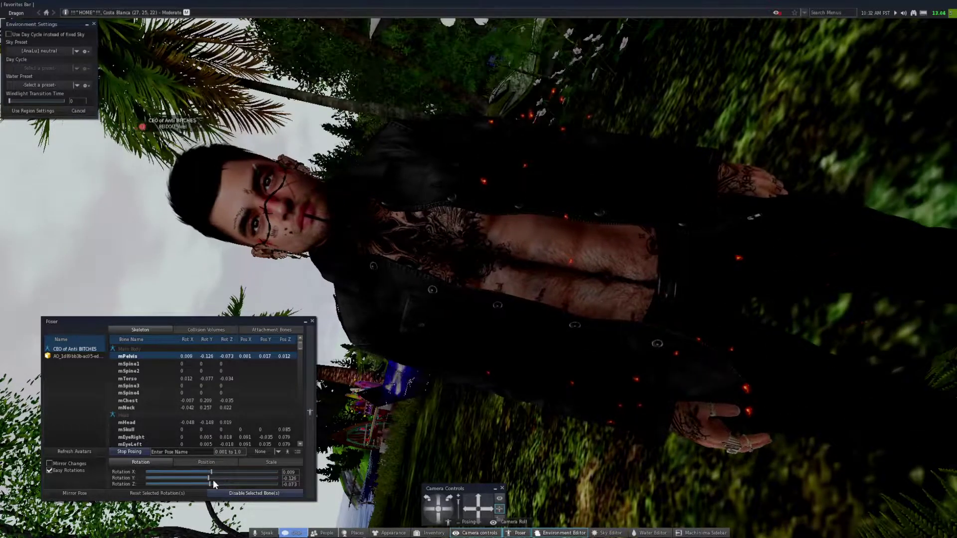
left_click(212, 472)
mouse_move(209, 478)
left_mouse_down()
mouse_move(231, 478)
mouse_move(206, 480)
mouse_move(217, 478)
mouse_move(187, 466)
mouse_move(232, 470)
mouse_move(208, 469)
mouse_move(211, 478)
left_mouse_up()
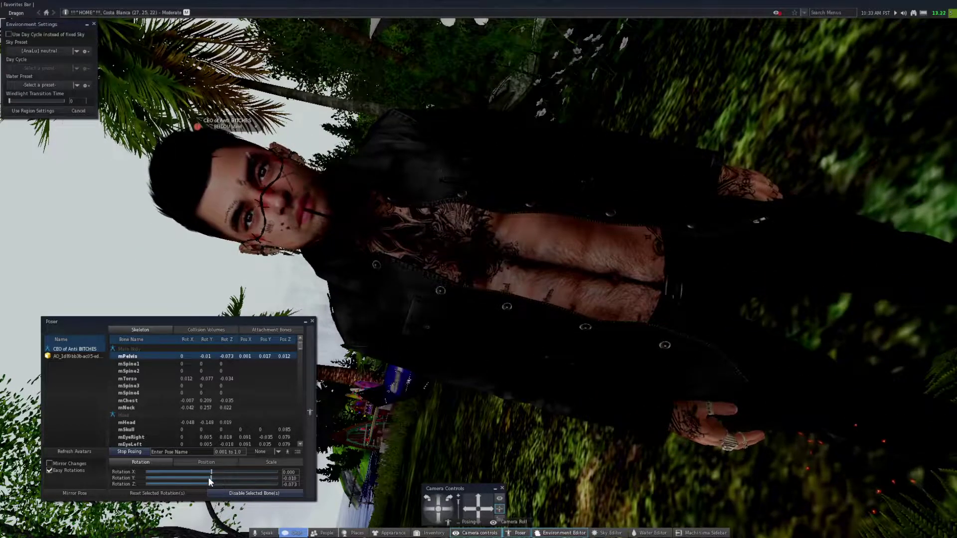
left_click(195, 492)
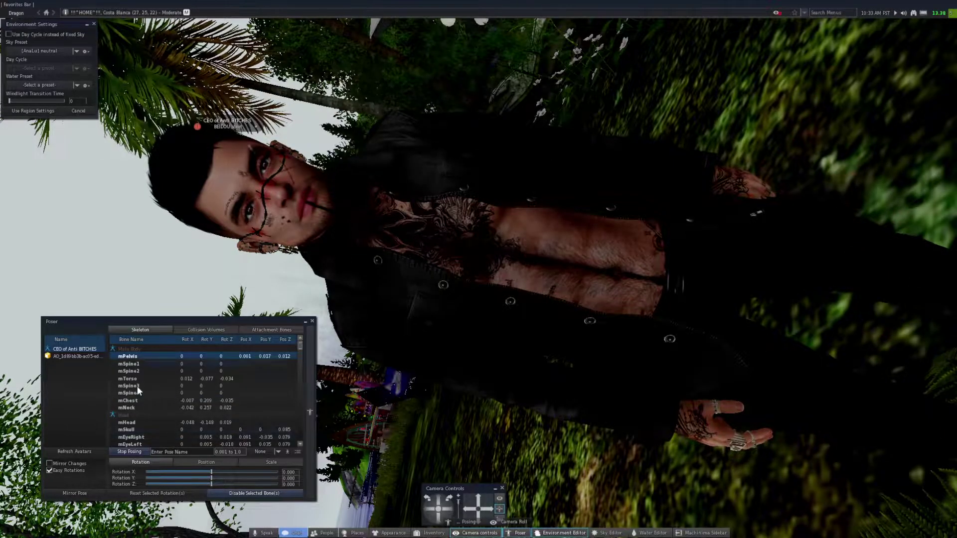
Try rotating mSpine1, and shift mPelvis along X to about -1.292 and back to 0.001.
left_click(136, 364)
mouse_move(210, 480)
left_mouse_down()
mouse_move(267, 474)
mouse_move(162, 455)
mouse_move(226, 468)
mouse_move(197, 460)
mouse_move(205, 480)
mouse_move(215, 471)
left_mouse_up()
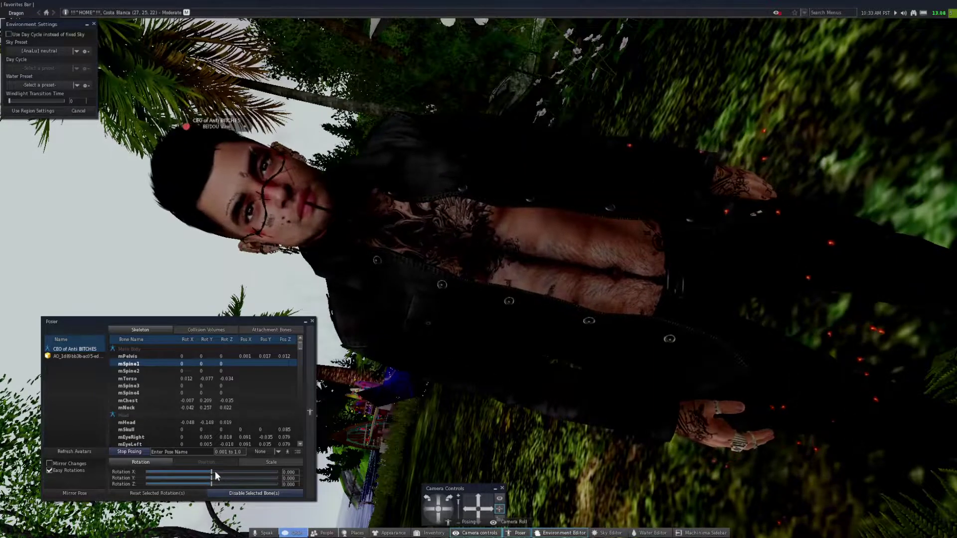
left_click(138, 356)
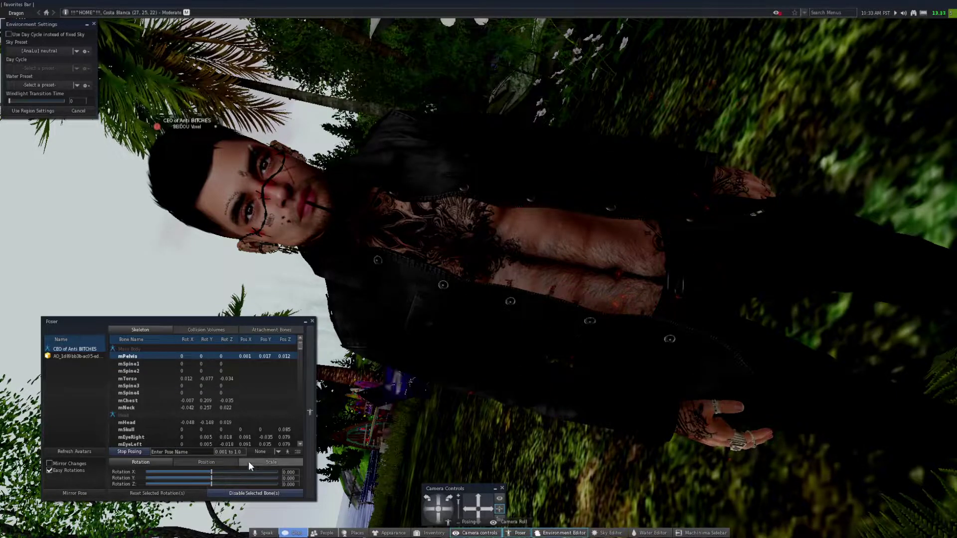
left_click(218, 460)
mouse_move(211, 472)
left_mouse_down()
mouse_move(226, 473)
mouse_move(191, 466)
mouse_move(208, 469)
left_mouse_up()
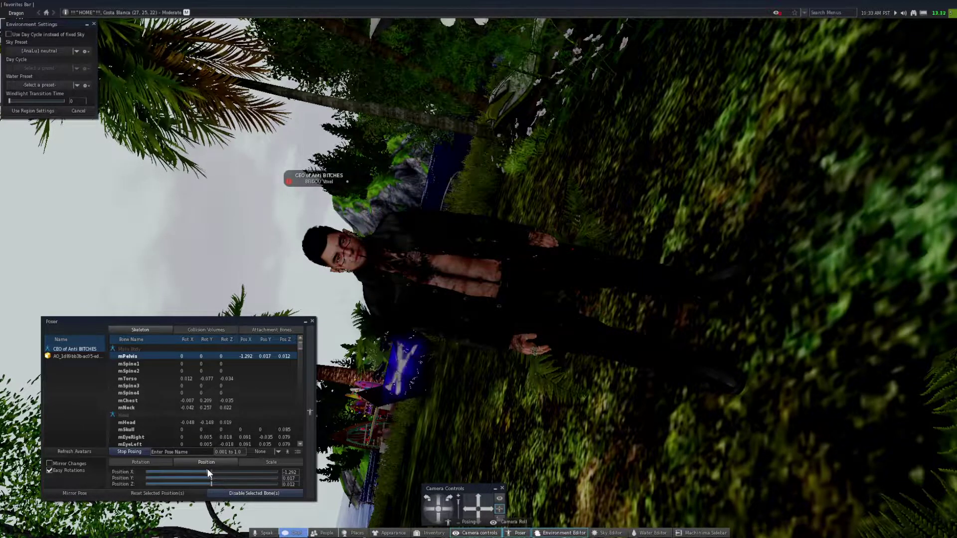
mouse_move(208, 469)
left_mouse_down()
mouse_move(223, 478)
mouse_move(203, 472)
mouse_move(223, 478)
mouse_move(198, 480)
mouse_move(220, 486)
mouse_move(214, 472)
mouse_move(215, 483)
mouse_move(202, 479)
mouse_move(211, 484)
left_mouse_up()
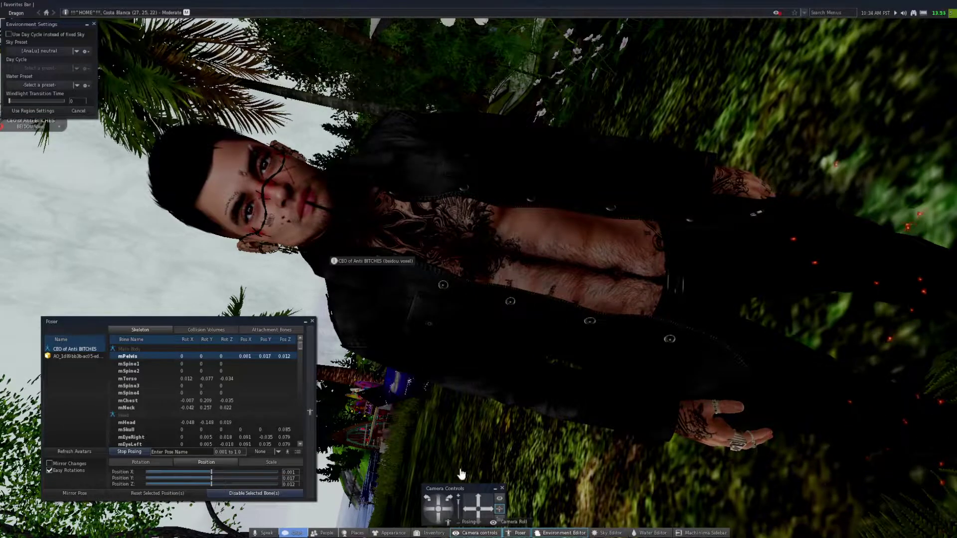
Turn the avatar's head by setting the mHead bone's rotation to about -0.106 in Y and 0.184 in Z.
left_click_drag(446, 510, 444, 507)
scroll(164, 407, "down", 2)
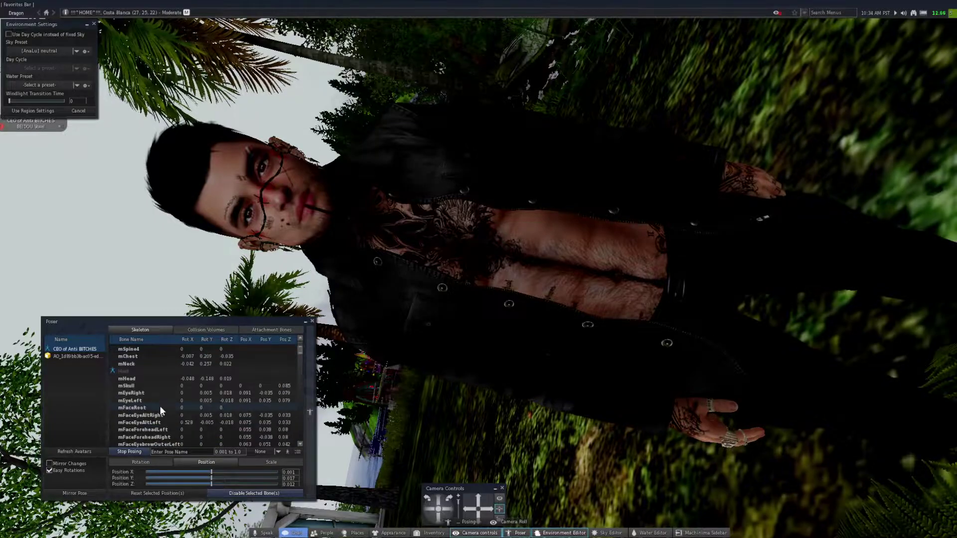
left_click(143, 378)
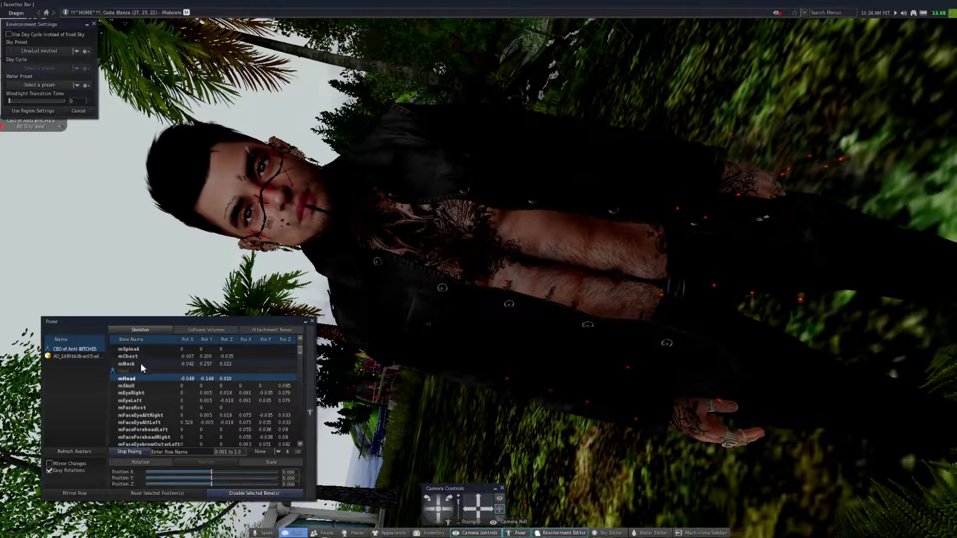
left_click(140, 362)
left_click(137, 349)
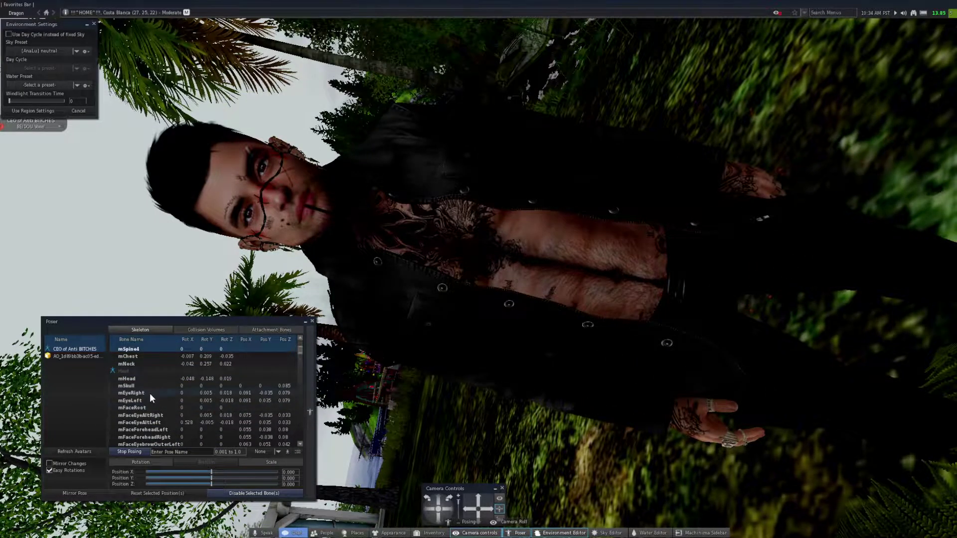
left_click(135, 385)
left_click(130, 377)
mouse_move(212, 478)
left_mouse_down()
mouse_move(220, 479)
mouse_move(208, 480)
left_mouse_up()
left_click(127, 387)
left_click(127, 378)
left_click(159, 462)
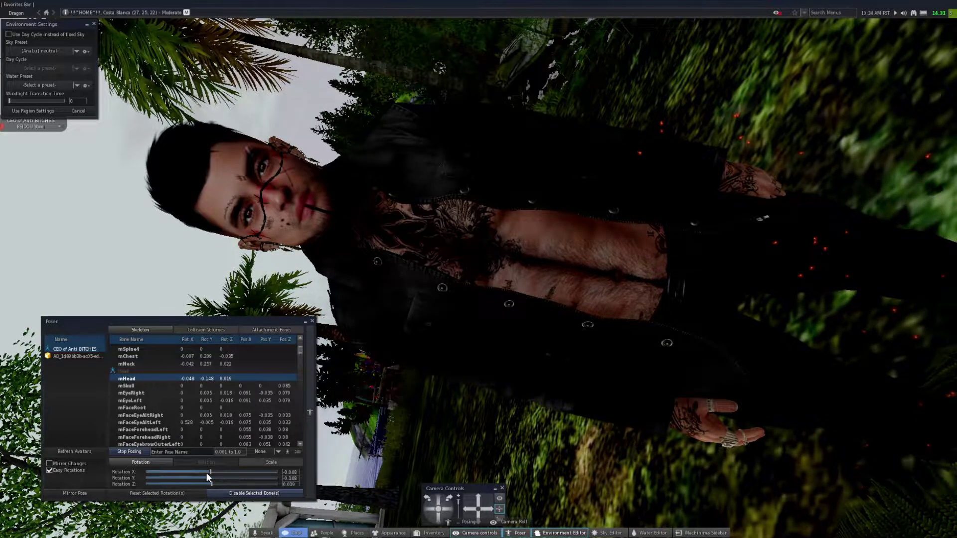
left_click_drag(209, 479, 215, 483)
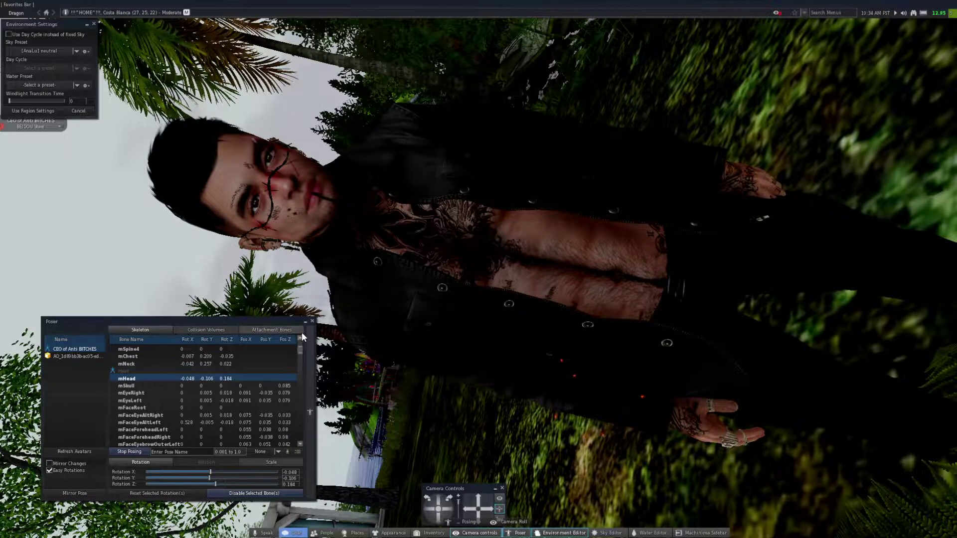
Reset and rotate mElbowLeft to about 0.454 in X, and rotate mCollarLeft to about -0.222 in X and 0.3 in Z.
scroll(300, 344, "up", 2)
left_click_drag(299, 340, 297, 390)
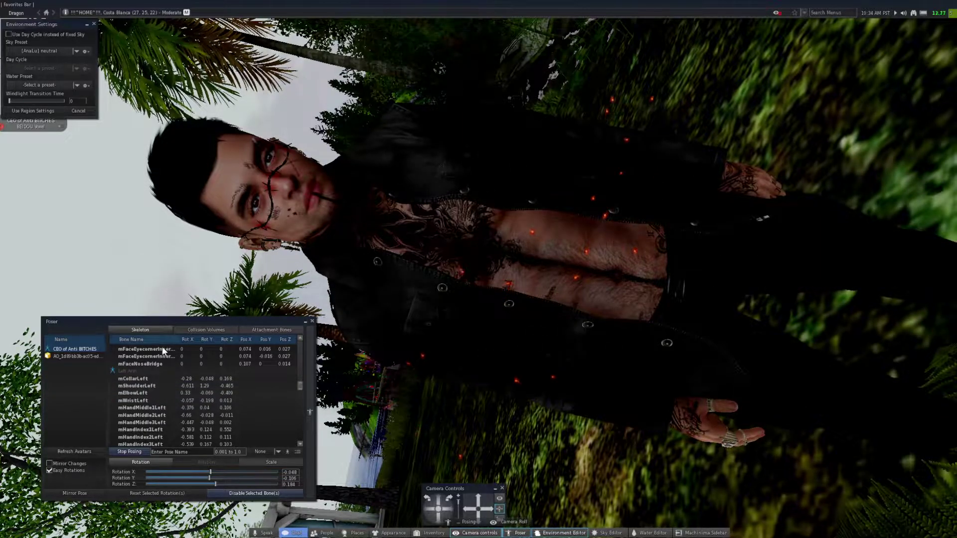
left_click(142, 380)
left_click(148, 393)
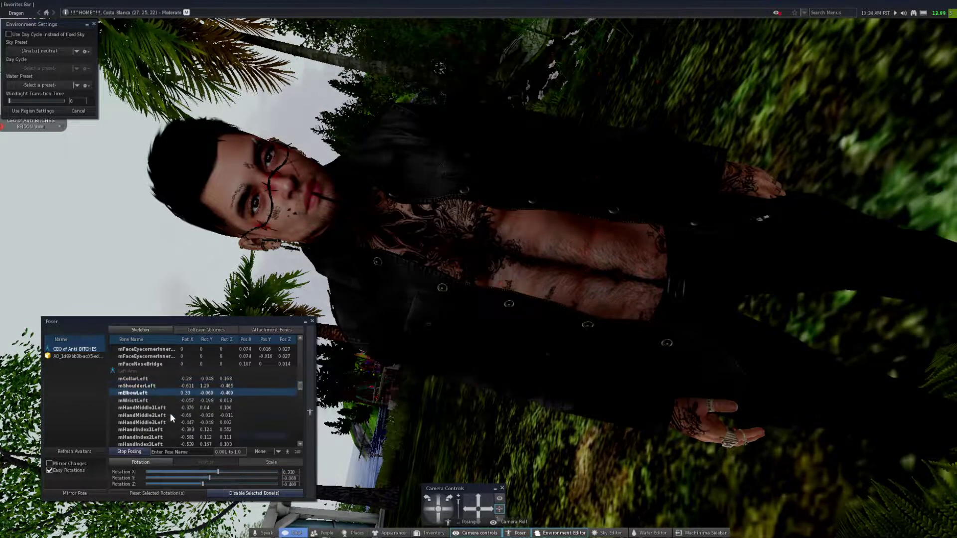
mouse_move(216, 473)
left_mouse_down()
mouse_move(209, 468)
mouse_move(226, 472)
mouse_move(193, 471)
mouse_move(226, 468)
mouse_move(198, 483)
mouse_move(211, 485)
mouse_move(222, 472)
left_mouse_up()
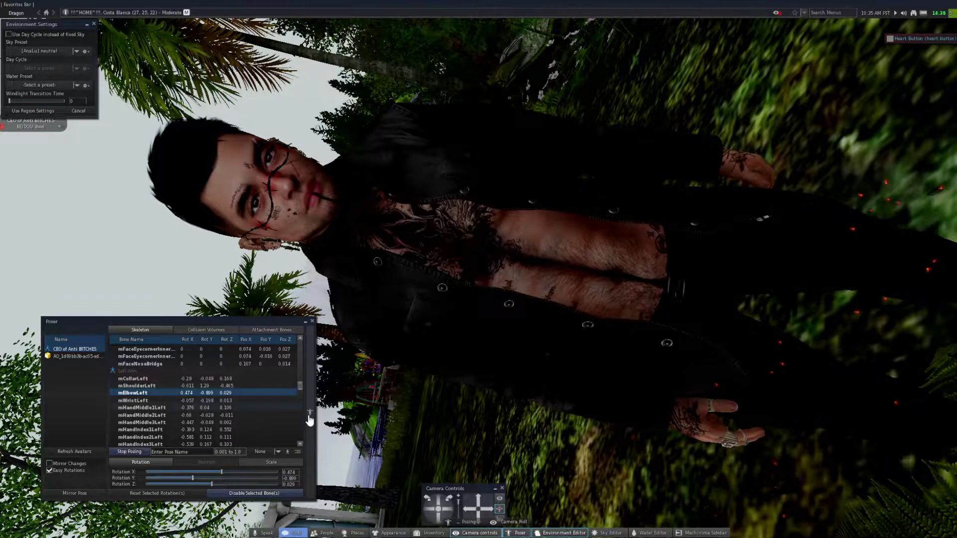
left_click(181, 493)
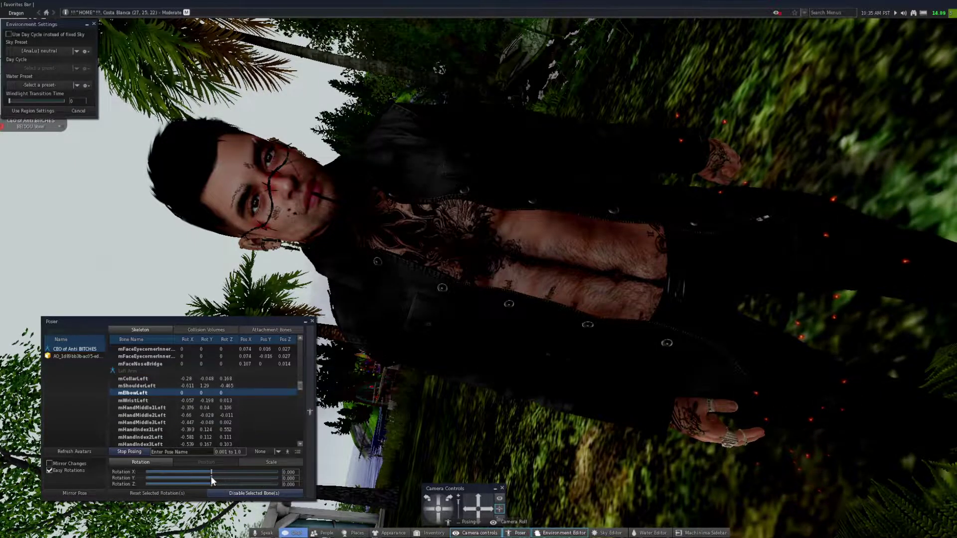
mouse_move(208, 472)
left_mouse_down()
mouse_move(213, 484)
mouse_move(239, 484)
mouse_move(221, 469)
left_mouse_up()
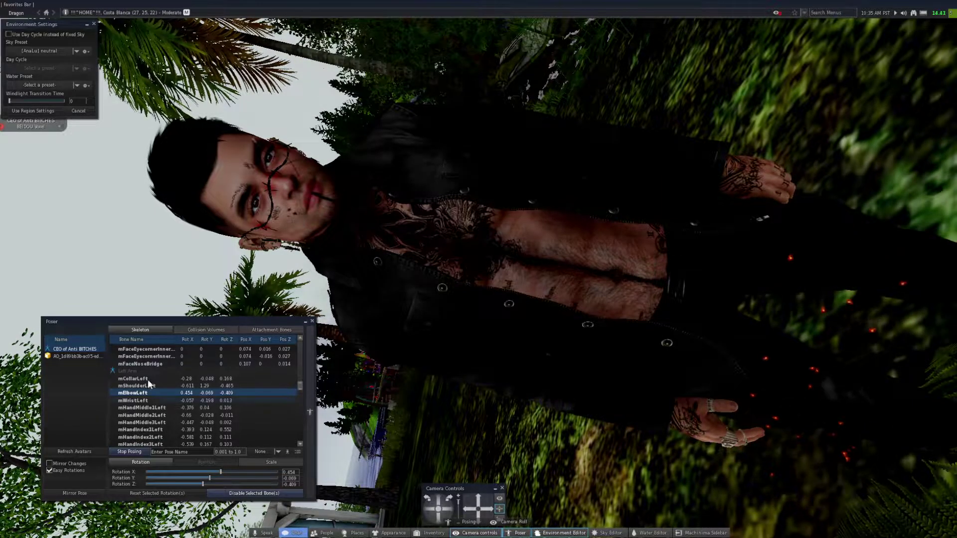
left_click(132, 379)
left_click_drag(206, 473, 218, 484)
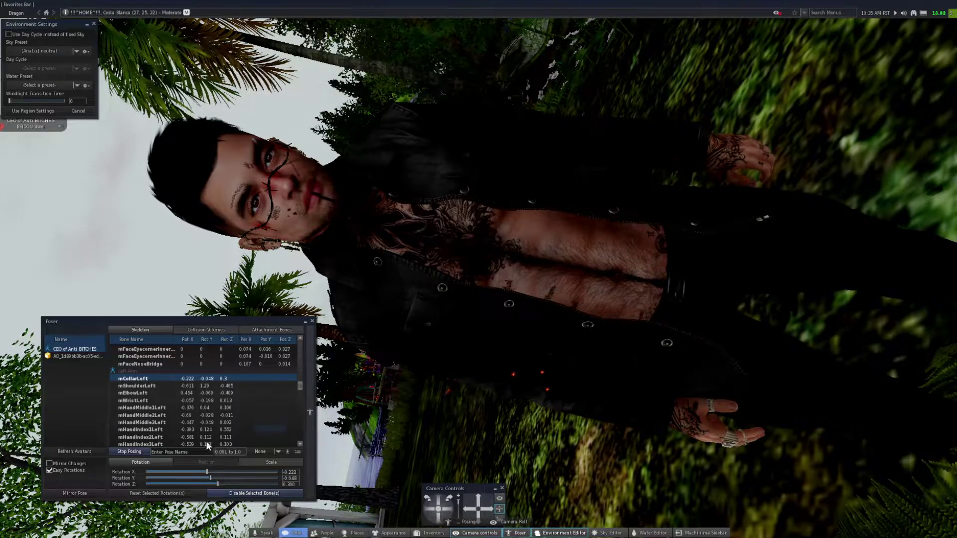
Inspect both hands up close and try rotating the right index finger bone mHandIndex1Right.
scroll(187, 396, "down", 2)
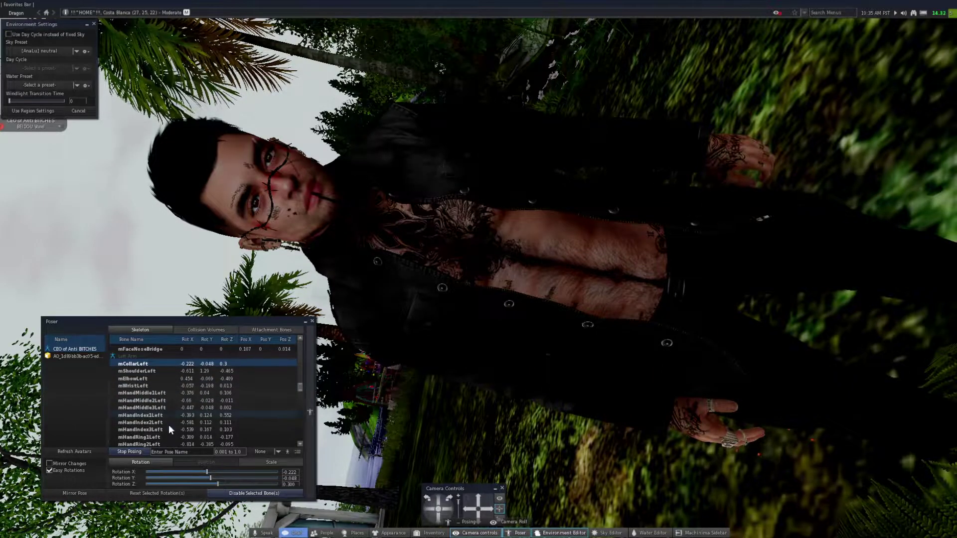
left_click(149, 393)
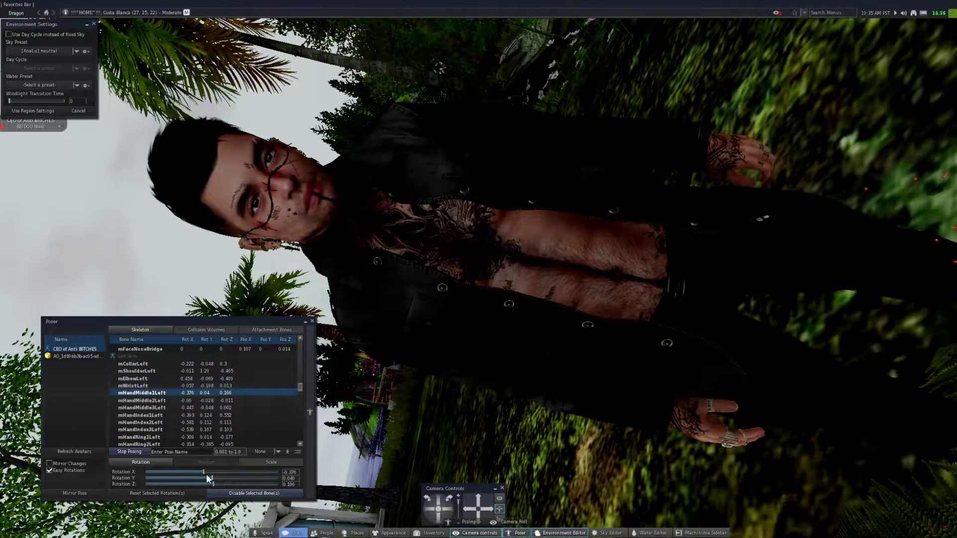
scroll(772, 169, "up", 5)
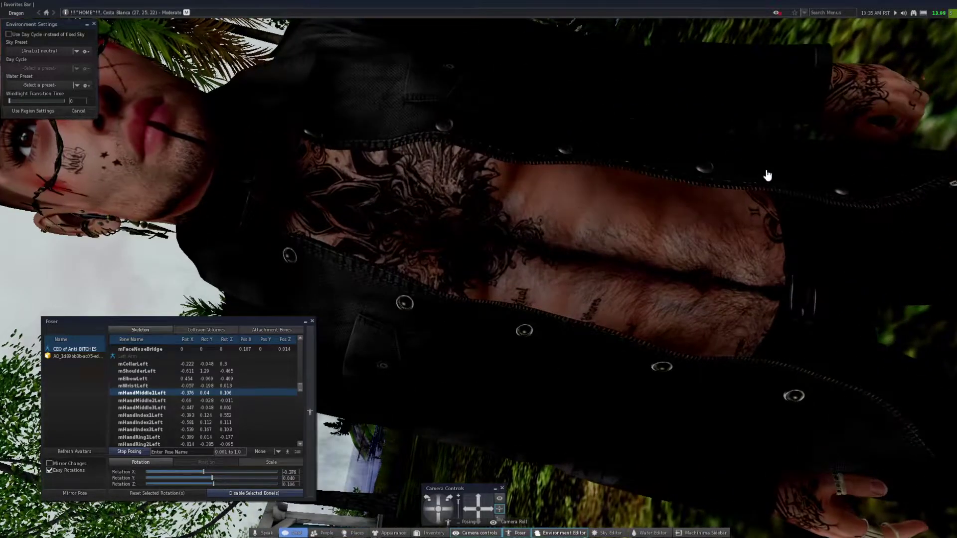
scroll(770, 168, "down", 5)
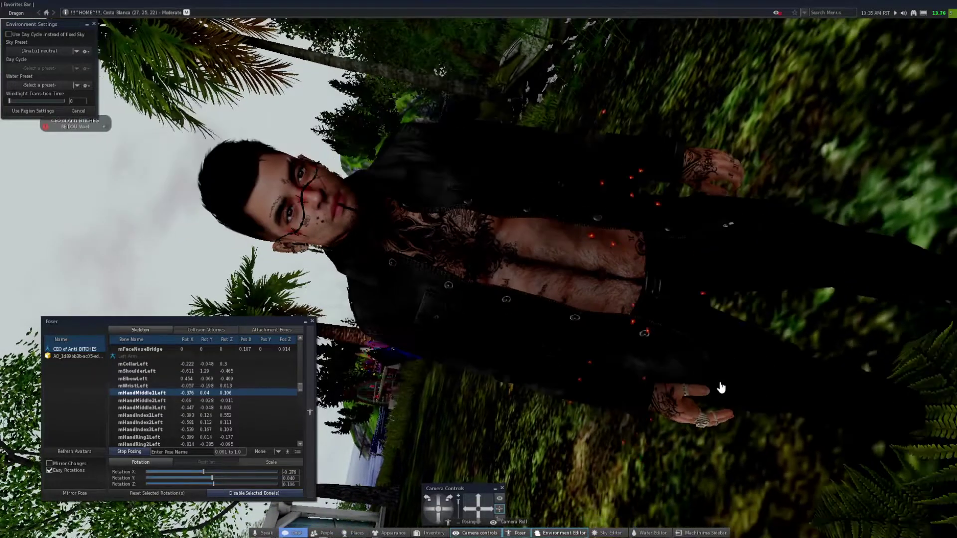
scroll(722, 388, "up", 3)
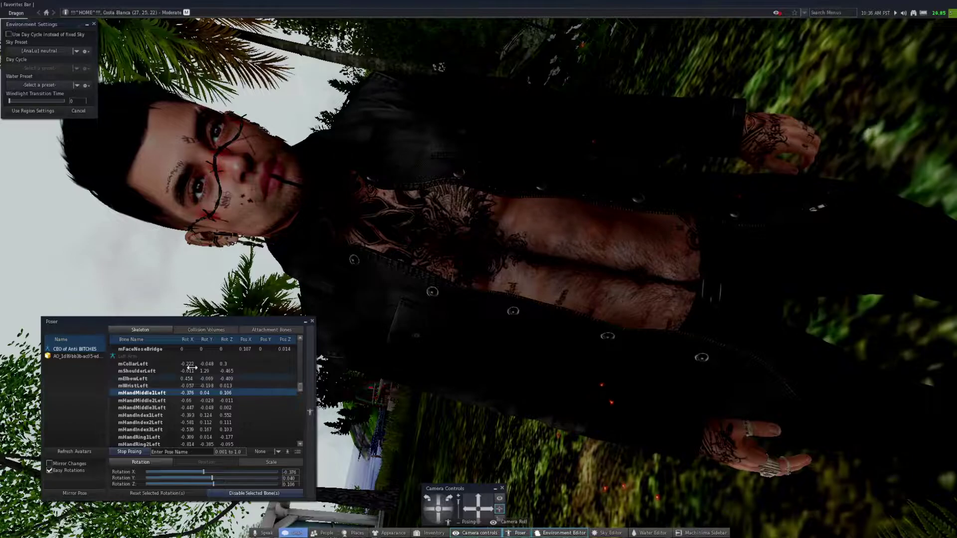
scroll(154, 418, "down", 5)
scroll(144, 401, "down", 3)
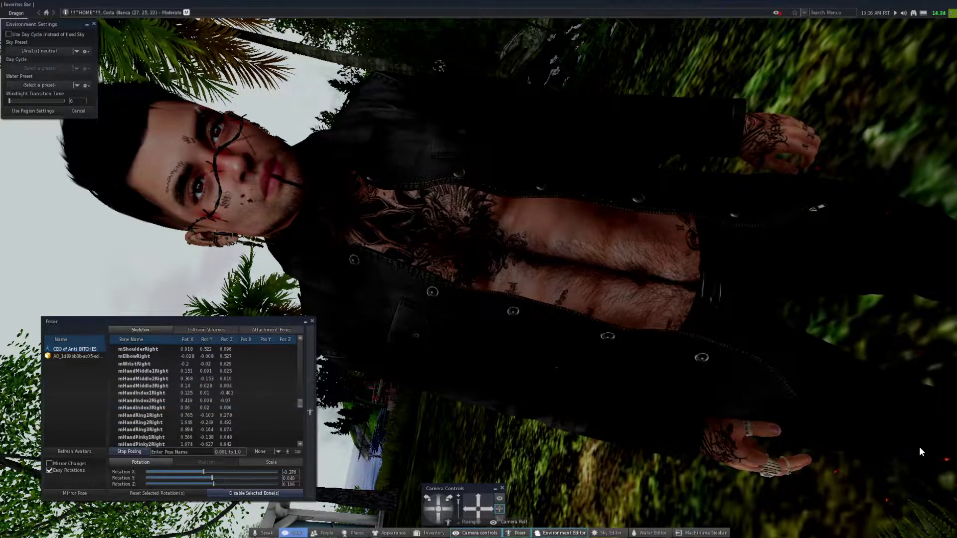
left_click(154, 392)
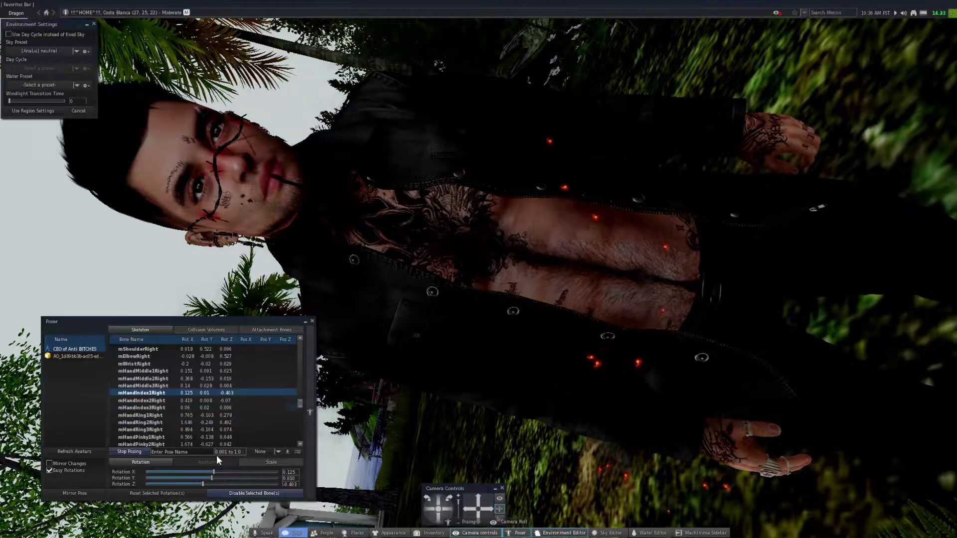
left_click_drag(204, 484, 204, 481)
mouse_move(201, 479)
left_mouse_down()
mouse_move(235, 482)
mouse_move(206, 479)
mouse_move(214, 489)
mouse_move(211, 480)
mouse_move(162, 476)
mouse_move(289, 469)
mouse_move(198, 466)
mouse_move(199, 479)
mouse_move(214, 468)
mouse_move(174, 469)
mouse_move(214, 474)
left_mouse_up()
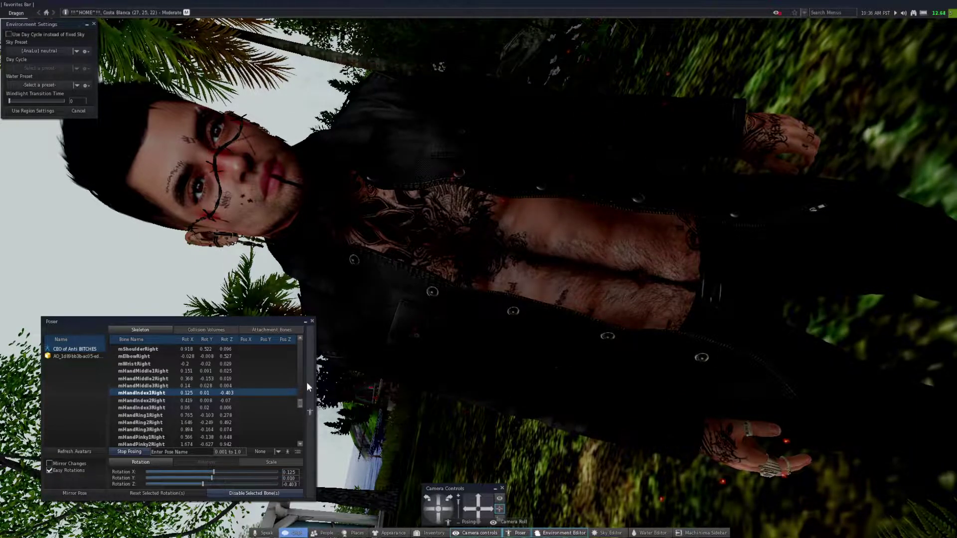
Stretch mHandIndex1Right to its maximum Y scale and return the scale to 1.000.
left_click(265, 461)
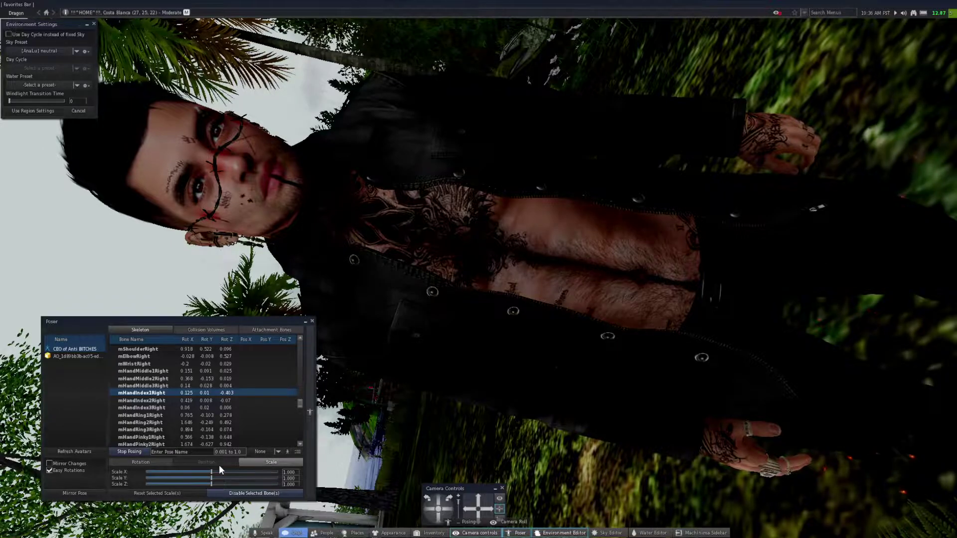
left_click_drag(212, 477, 279, 481)
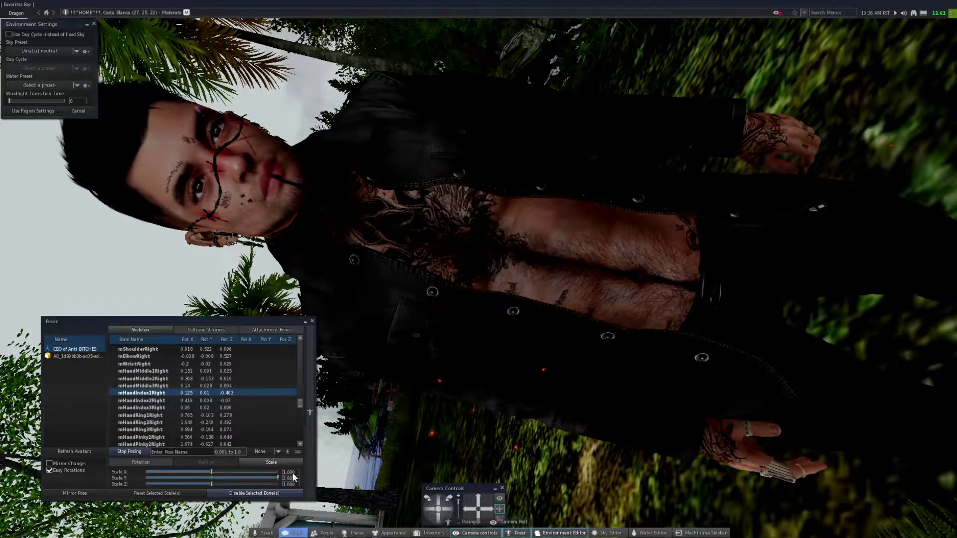
left_click_drag(278, 478, 212, 478)
Try scaling the mHead bone to about 1.440 in X, adjust the other axes, and return its scale to 1.065.
scroll(158, 380, "up", 10)
scroll(150, 371, "up", 10)
scroll(142, 382, "up", 4)
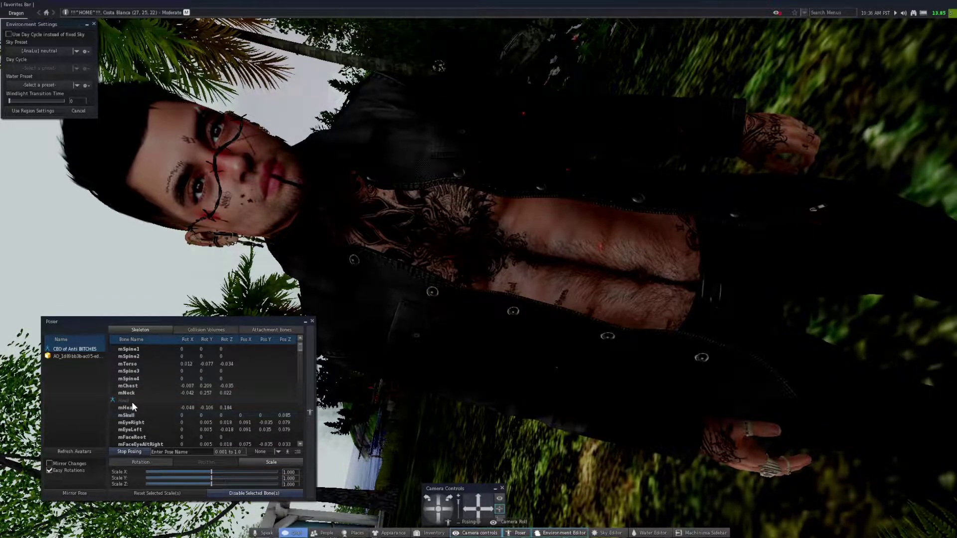
left_click(133, 407)
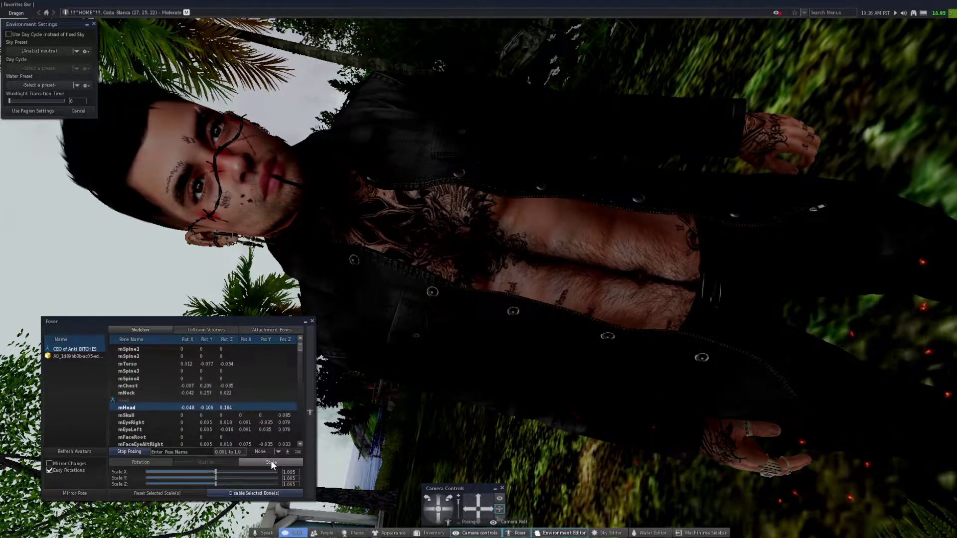
left_click_drag(215, 471, 240, 443)
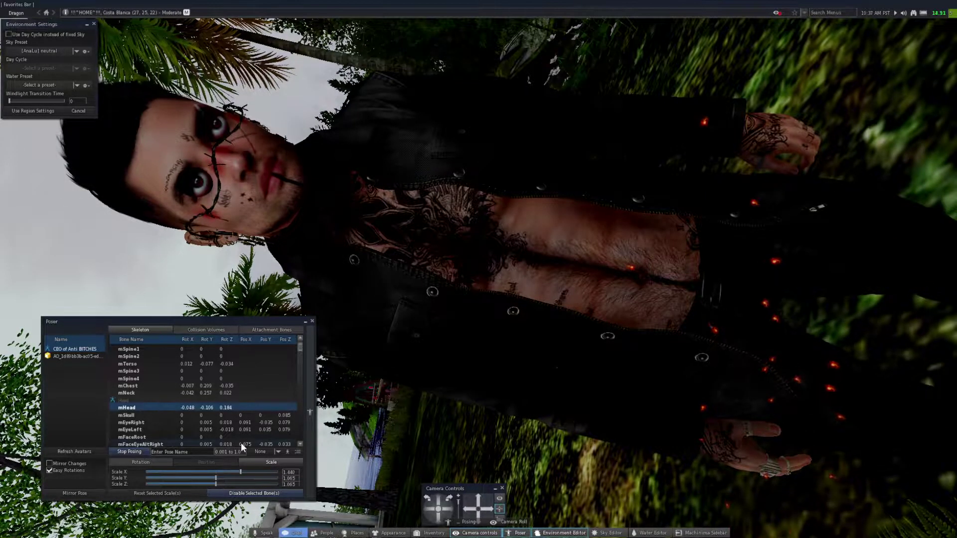
mouse_move(217, 478)
left_mouse_down()
mouse_move(244, 477)
mouse_move(187, 479)
mouse_move(284, 487)
mouse_move(184, 469)
mouse_move(219, 469)
mouse_move(232, 479)
mouse_move(216, 474)
mouse_move(216, 484)
left_mouse_up()
left_click(216, 478)
left_click(217, 477)
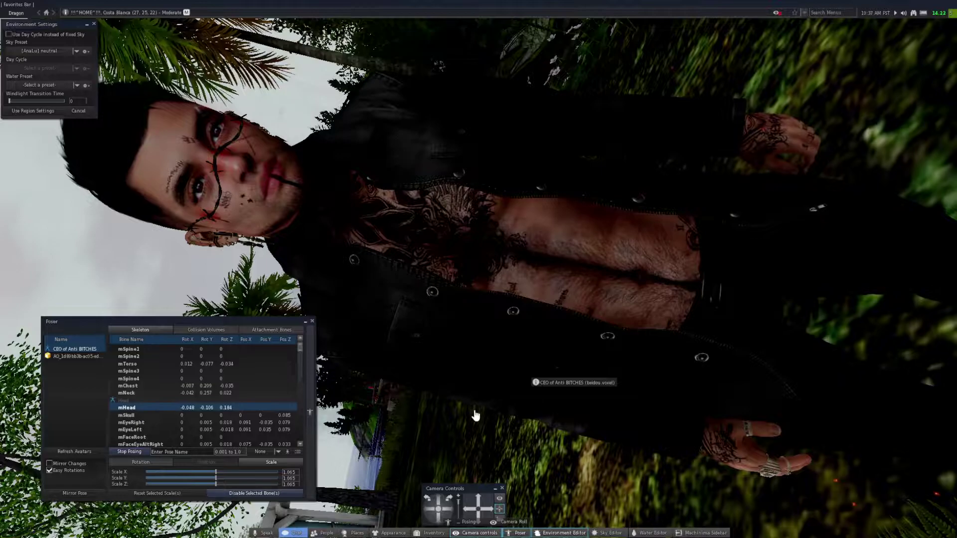
Save the avatar's current pose under the name Stand.
left_click(327, 462)
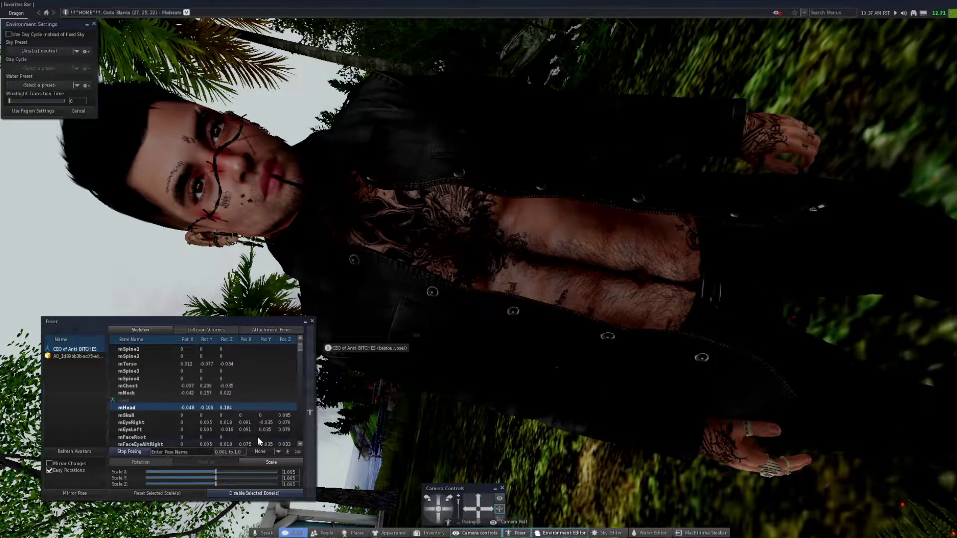
left_click(194, 450)
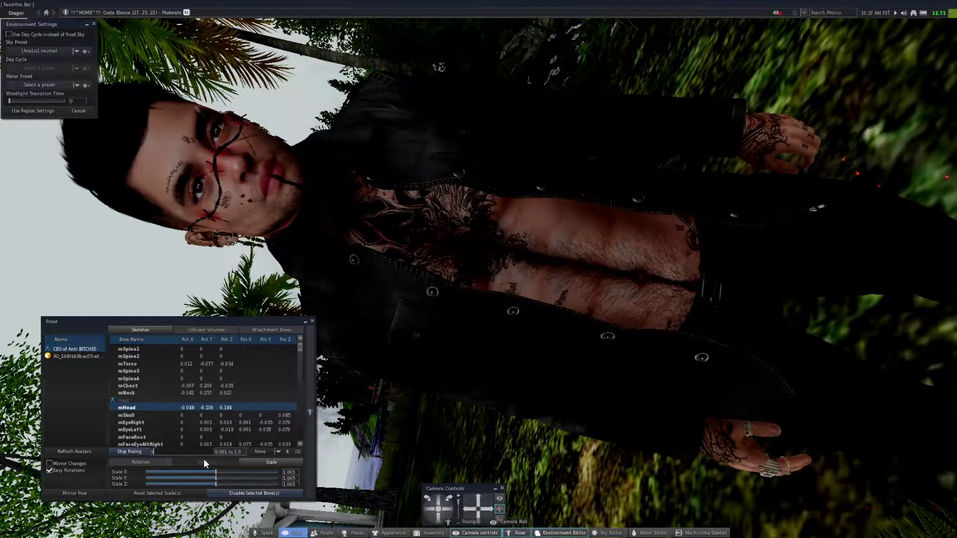
type("Stad")
key("BackSpace")
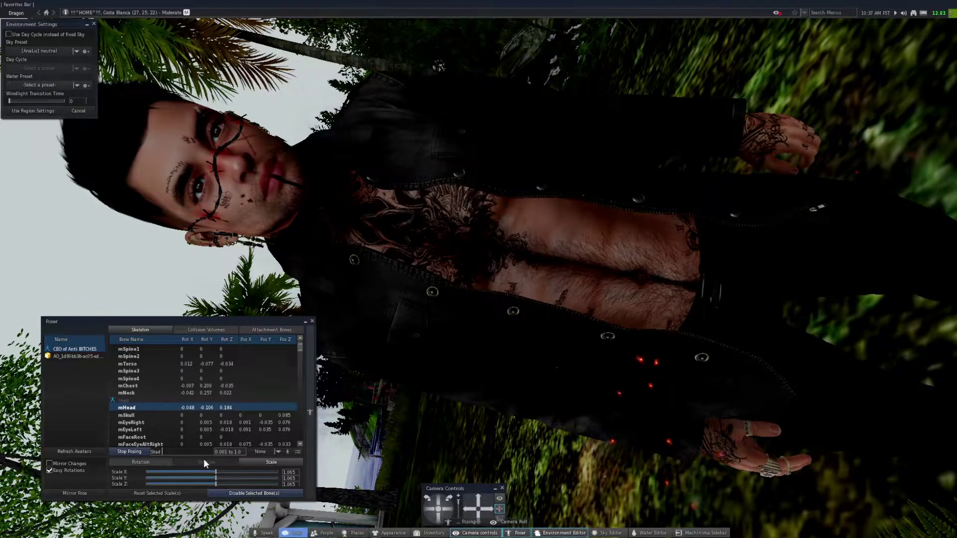
key("BackSpace")
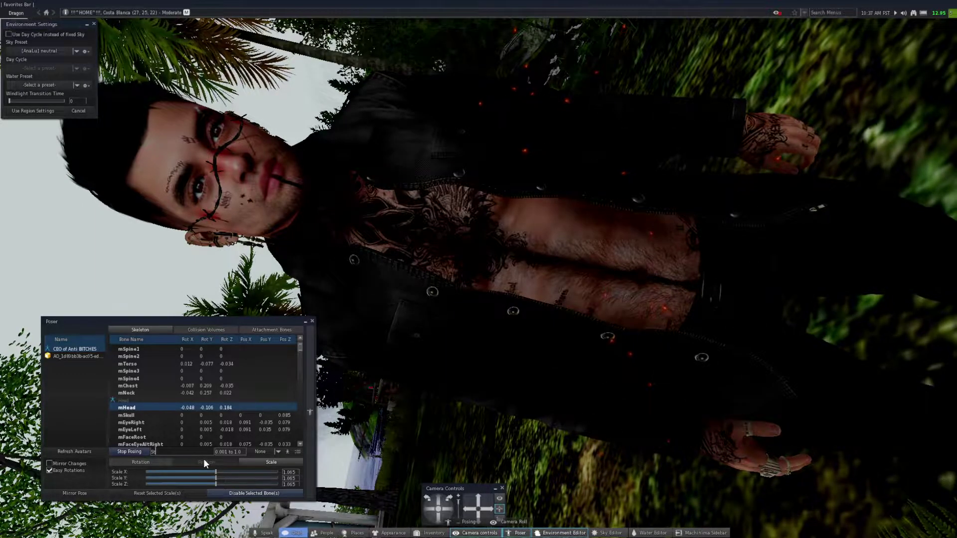
type("and")
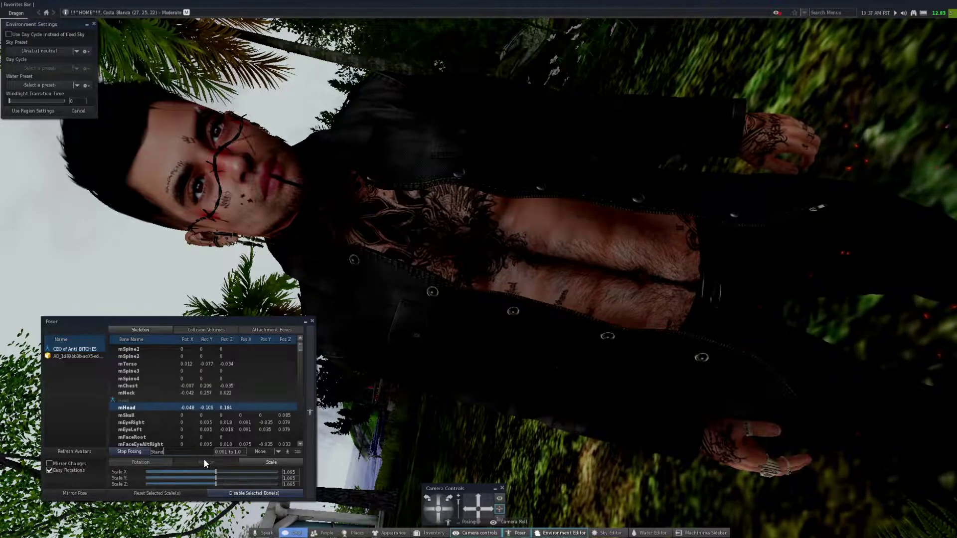
left_click(287, 452)
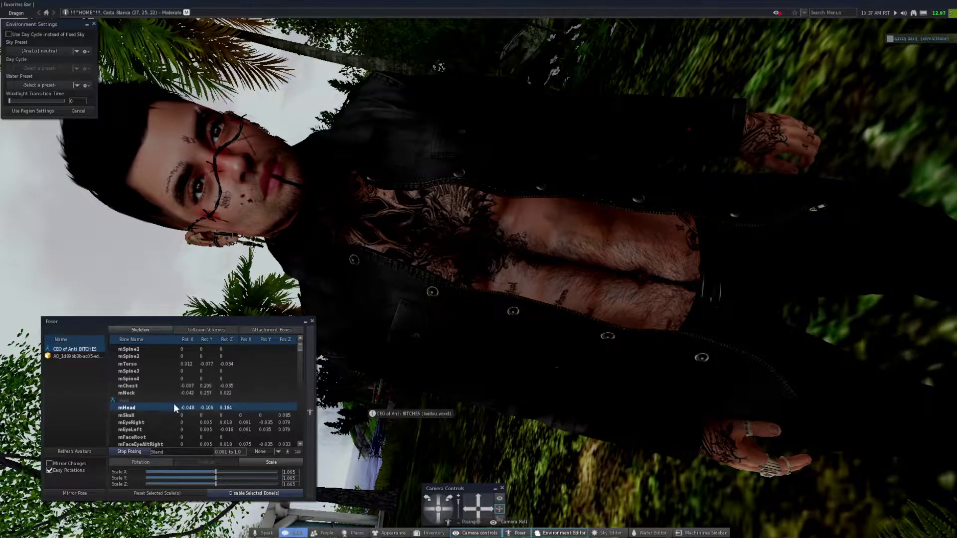
Stop and restart posing the avatar, and load all data from the saved Stand pose.
left_click(136, 454)
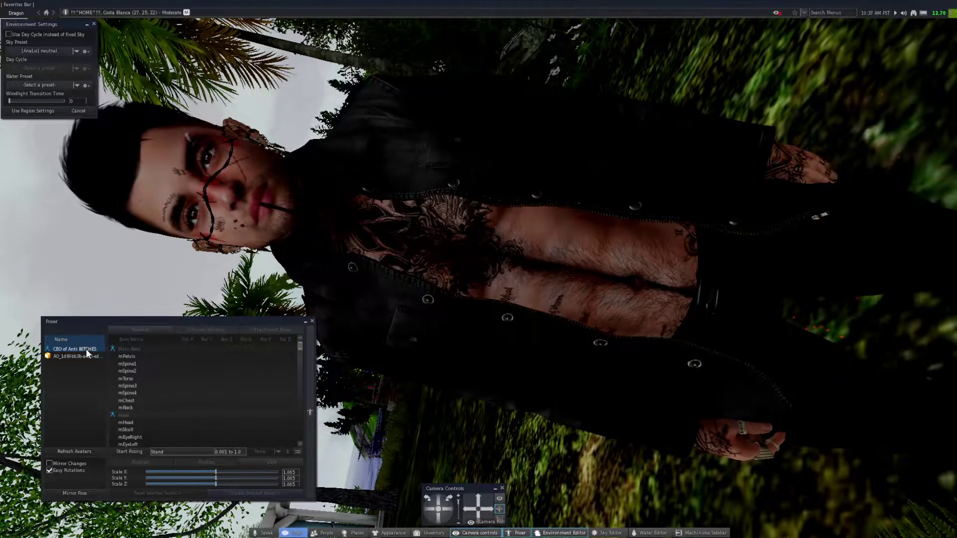
left_click(139, 451)
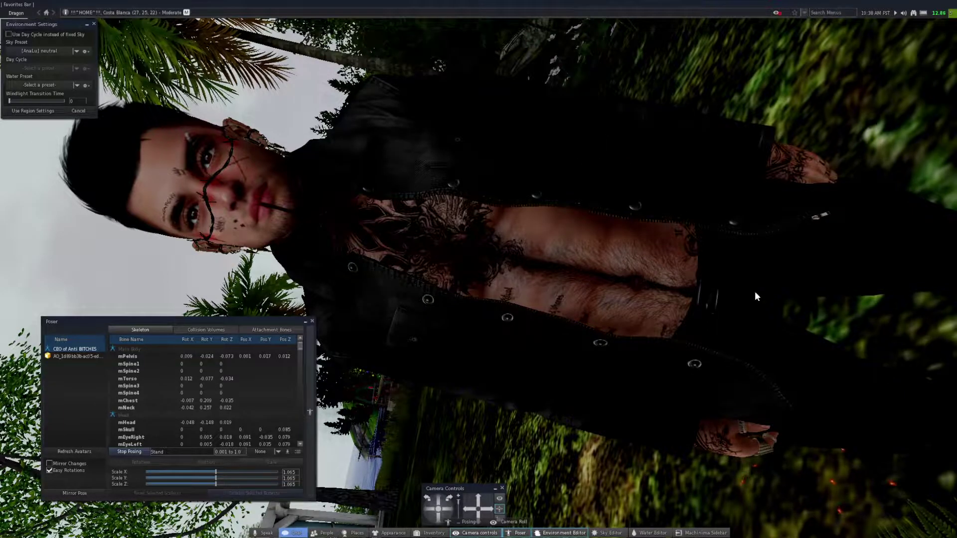
left_click(297, 452)
left_click(314, 340)
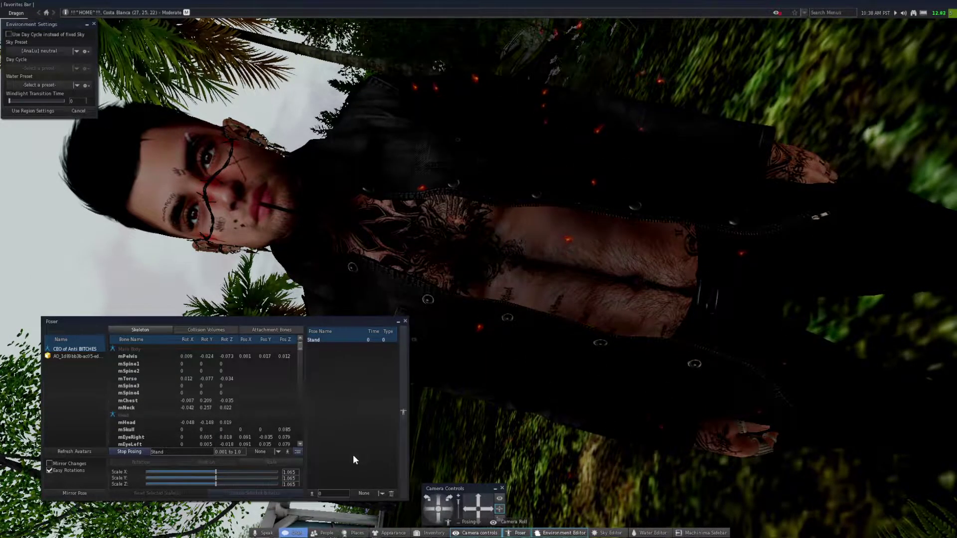
right_click(328, 340)
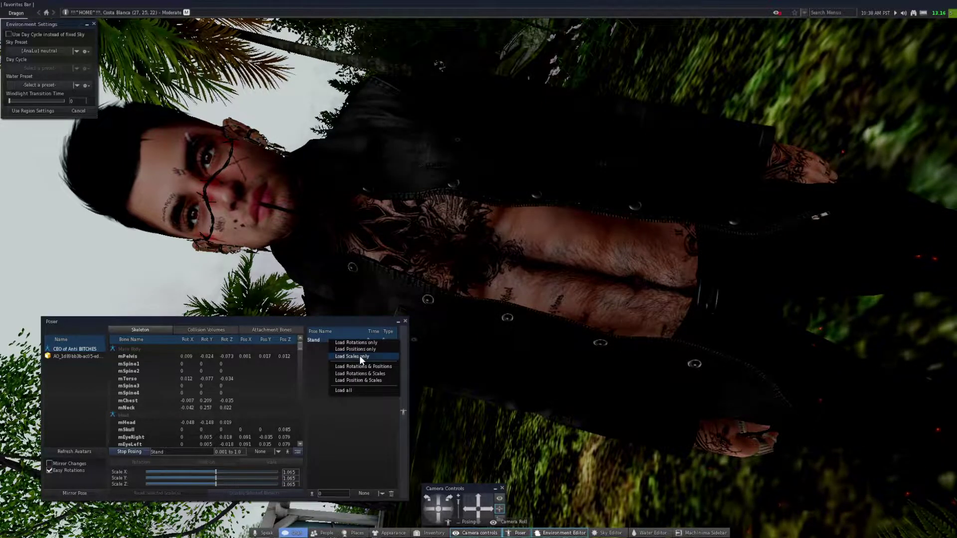
left_click(348, 391)
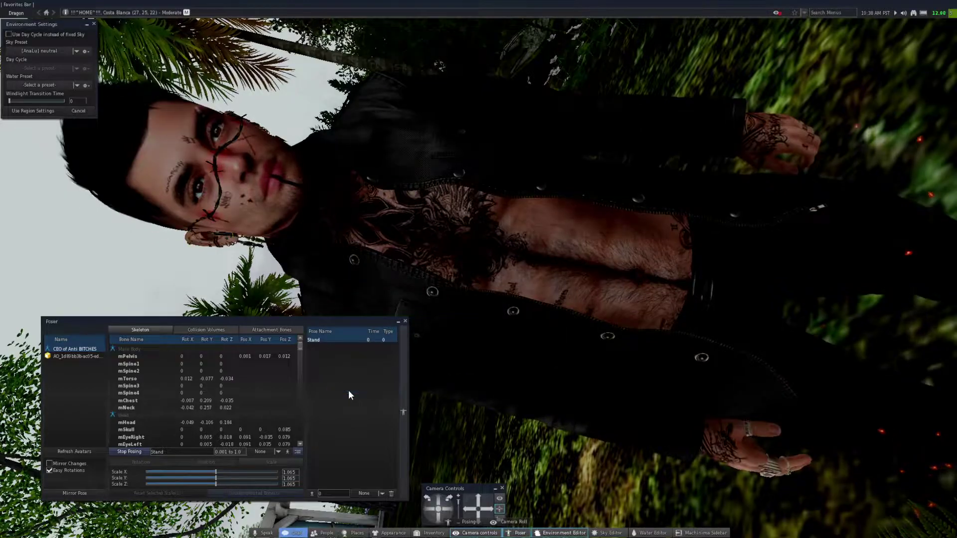
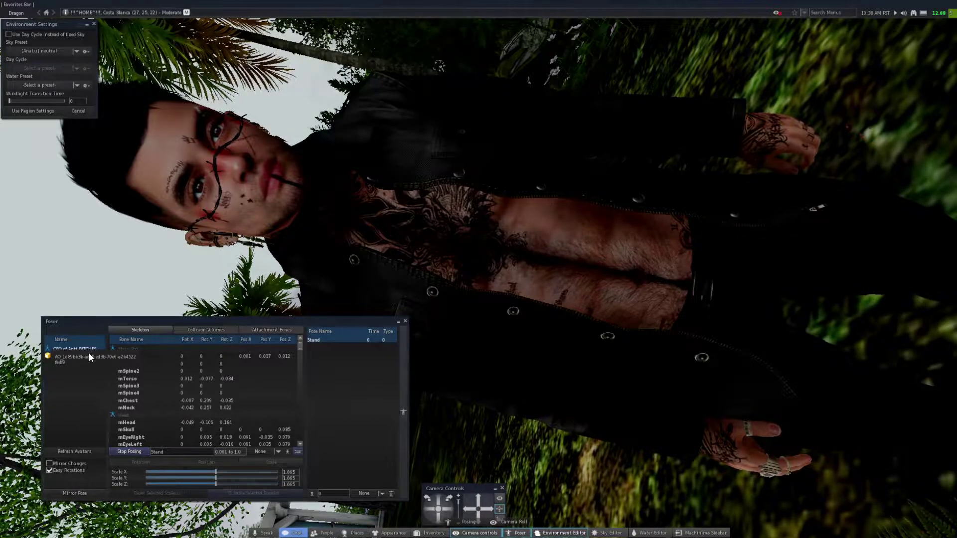
Minimize the Poser, open the fixed sky editor, and move it clear of the Environment Settings window.
left_click(399, 321)
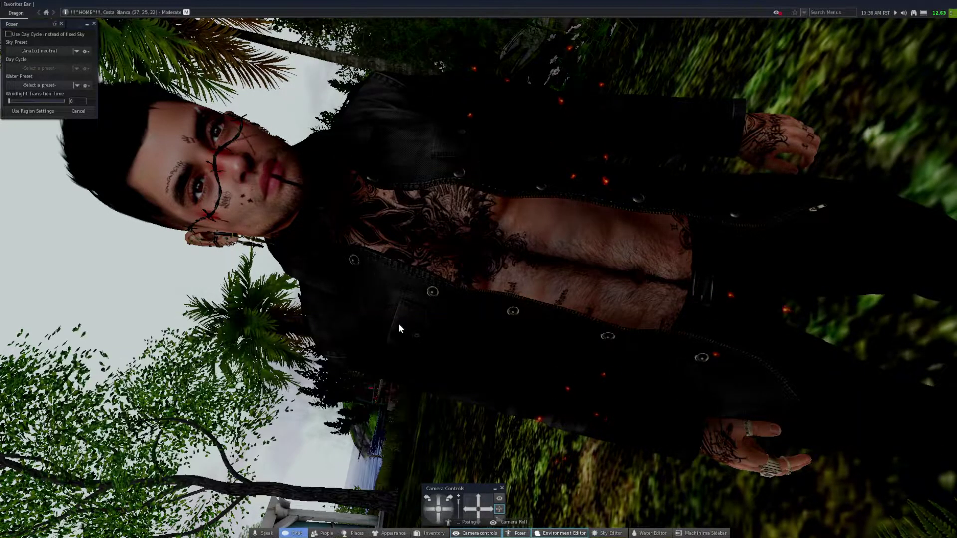
left_click(86, 50)
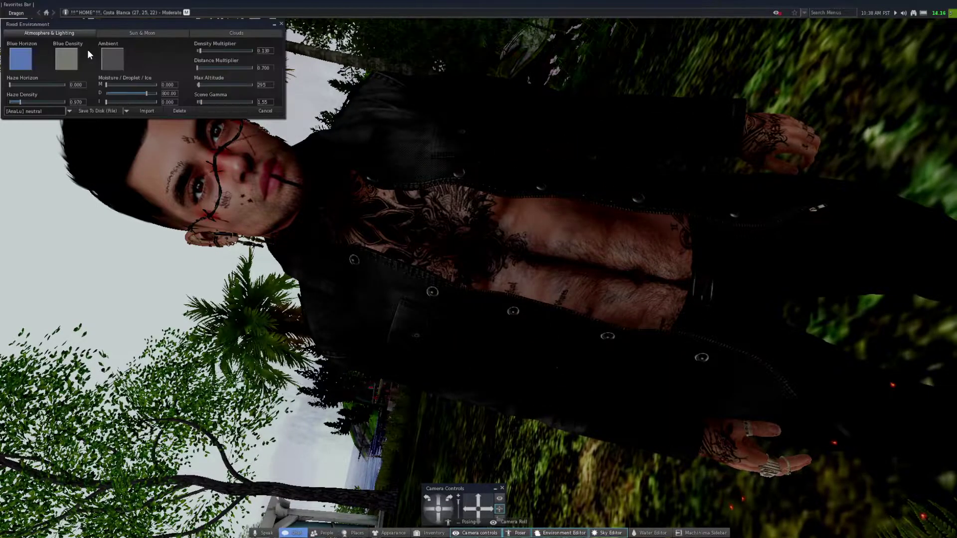
left_click_drag(124, 22, 816, 4)
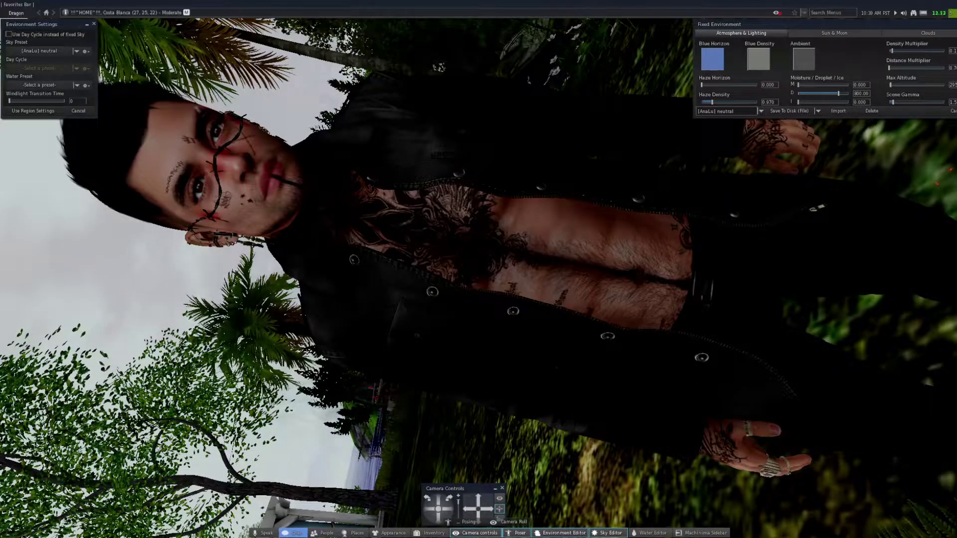
left_click(956, 24)
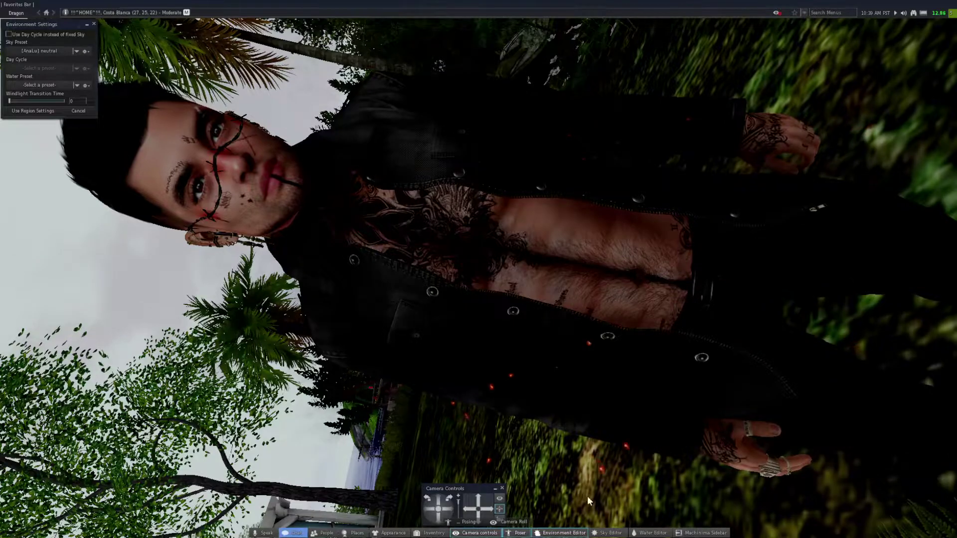
left_click(610, 534)
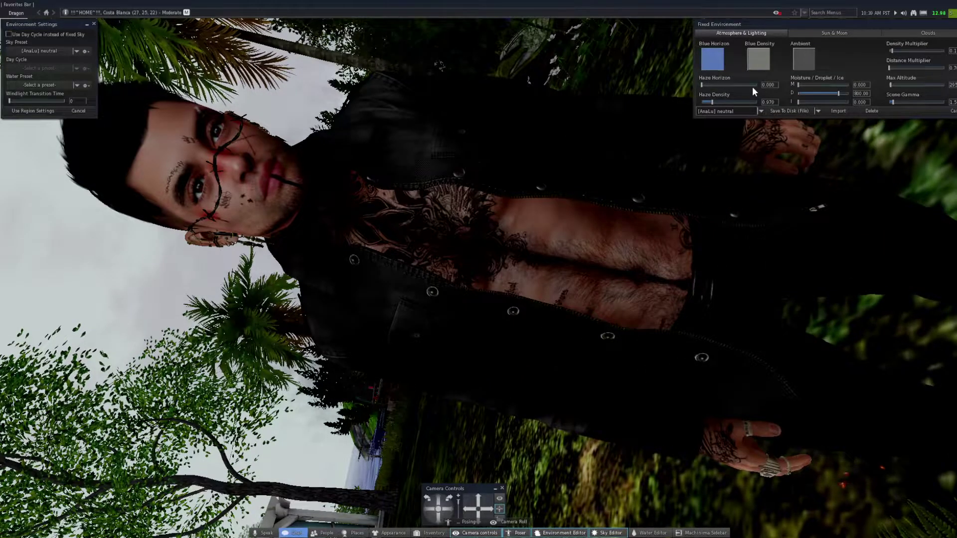
Apply the sky preset [AnaLu] default3 and close the Environment Settings window.
left_click(761, 112)
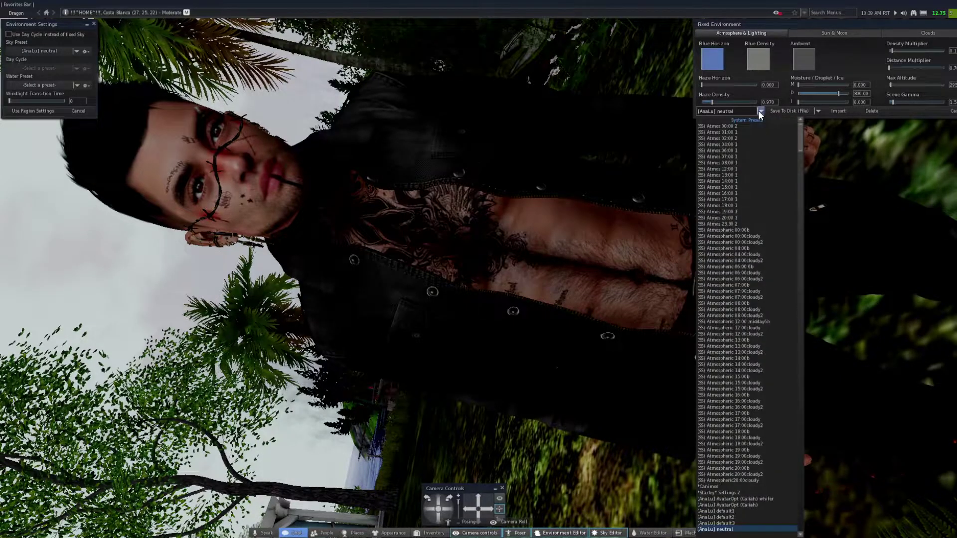
scroll(734, 489, "down", 3)
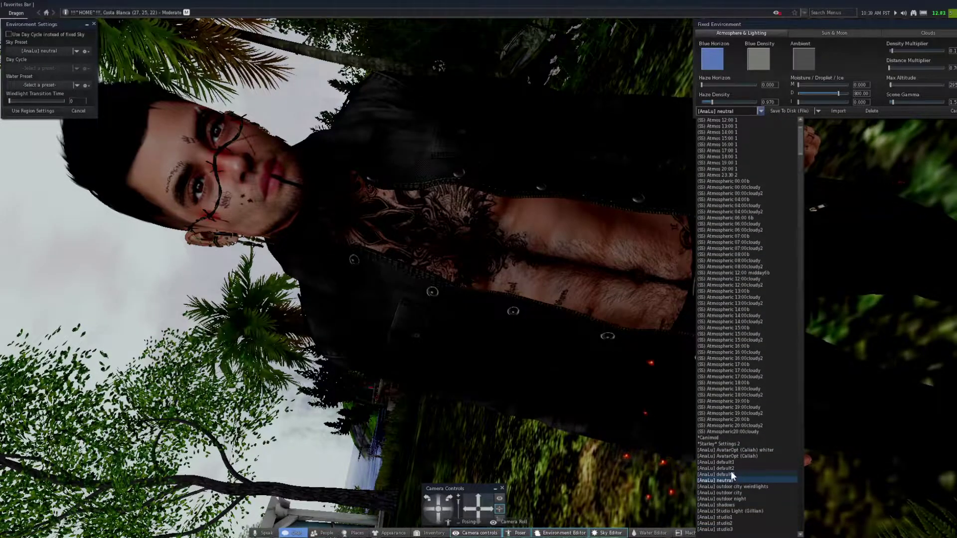
left_click(732, 475)
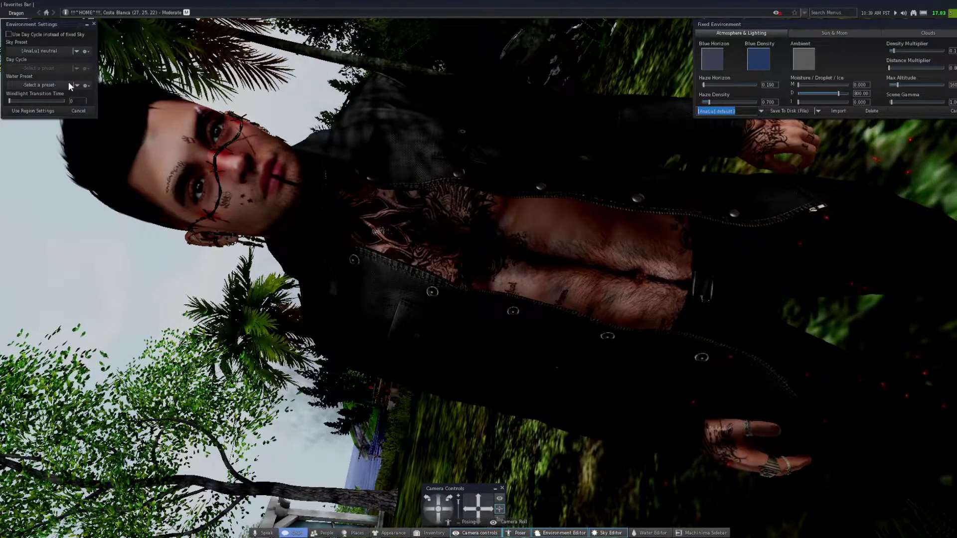
left_click(94, 24)
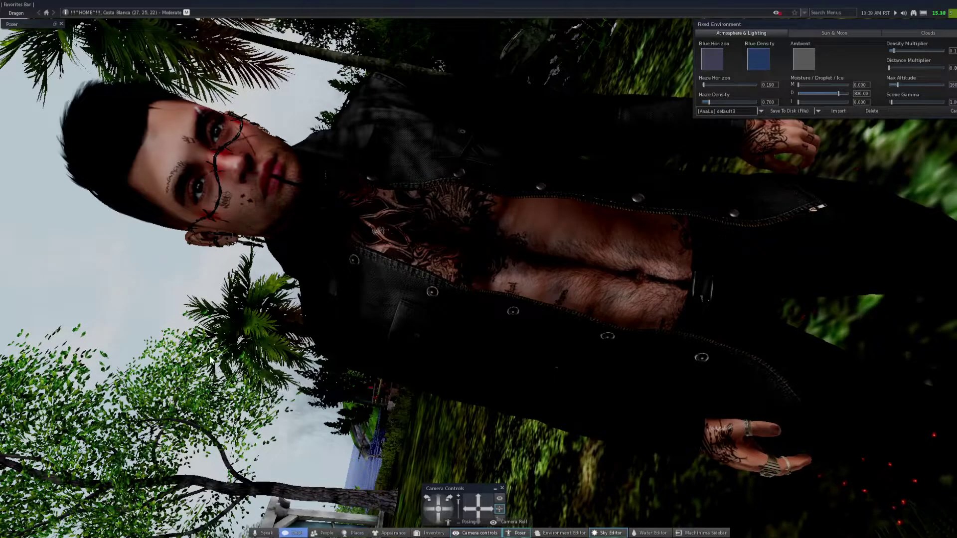
left_click(562, 534)
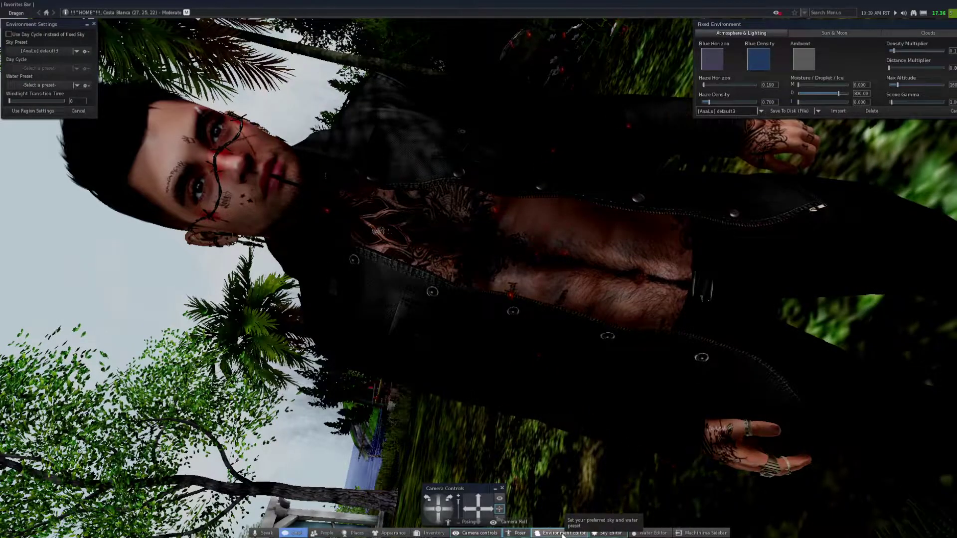
left_click(563, 534)
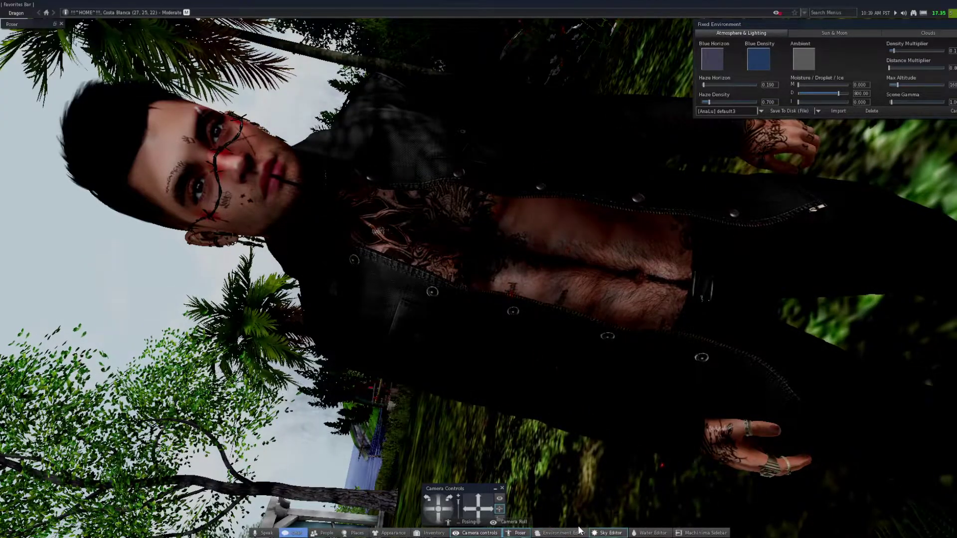
Switch the sky preset to [AnaLu] neutral and set the sun color to white.
left_click(757, 115)
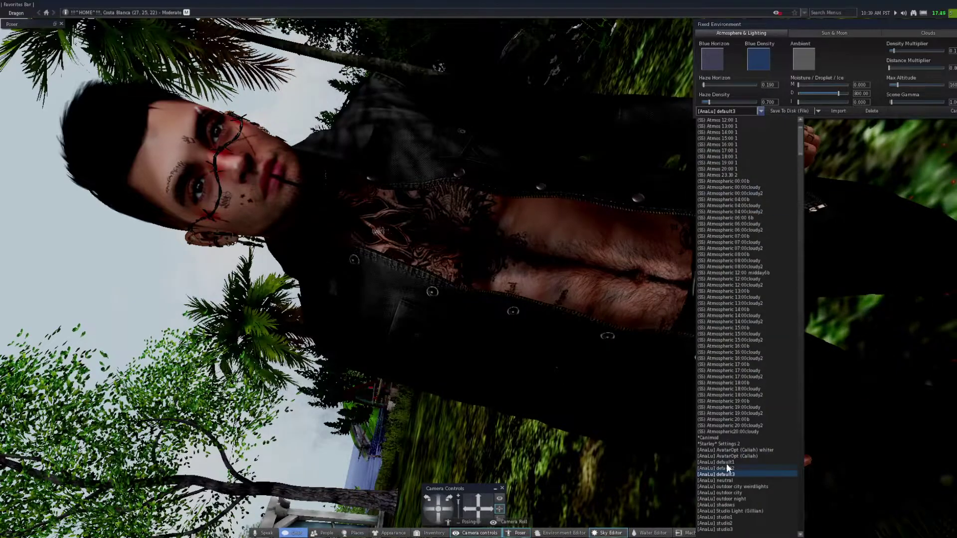
left_click(733, 481)
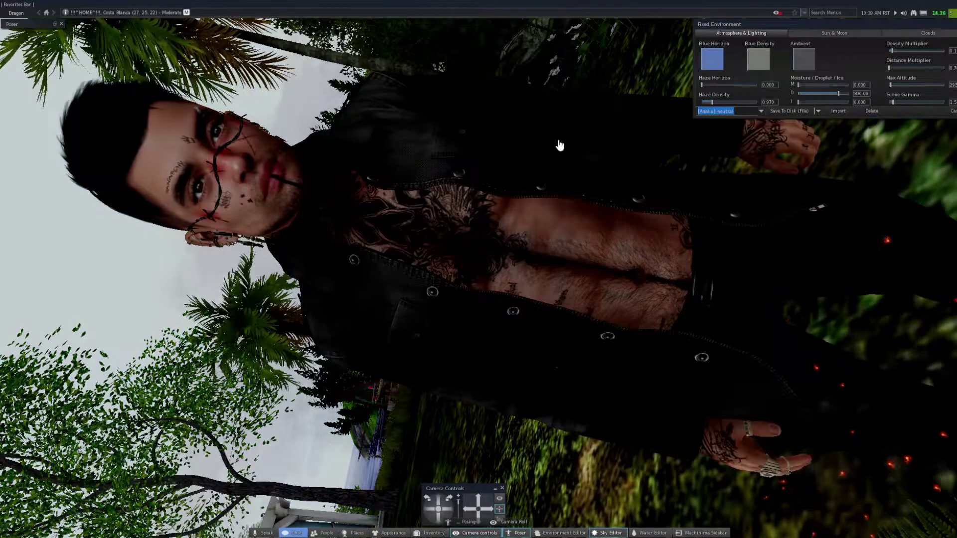
left_click(835, 32)
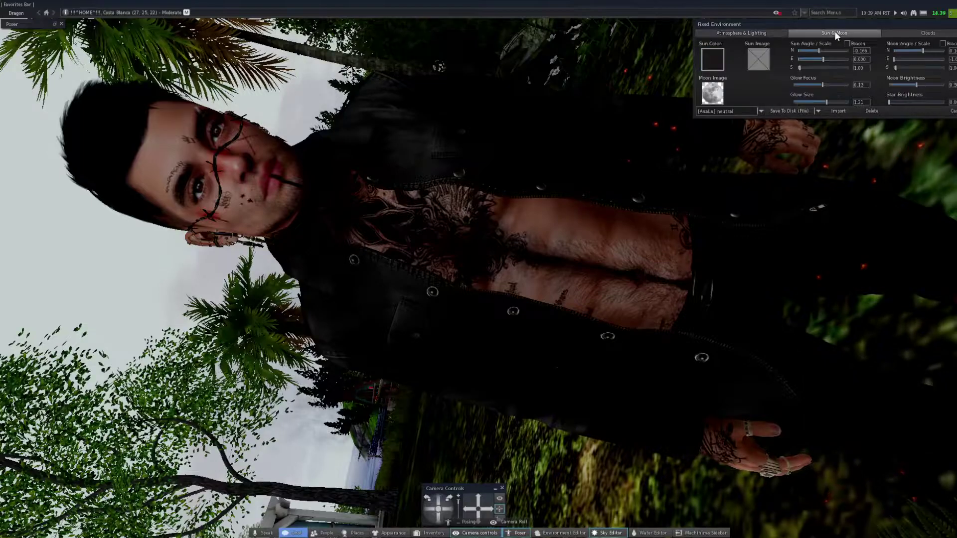
left_click(720, 63)
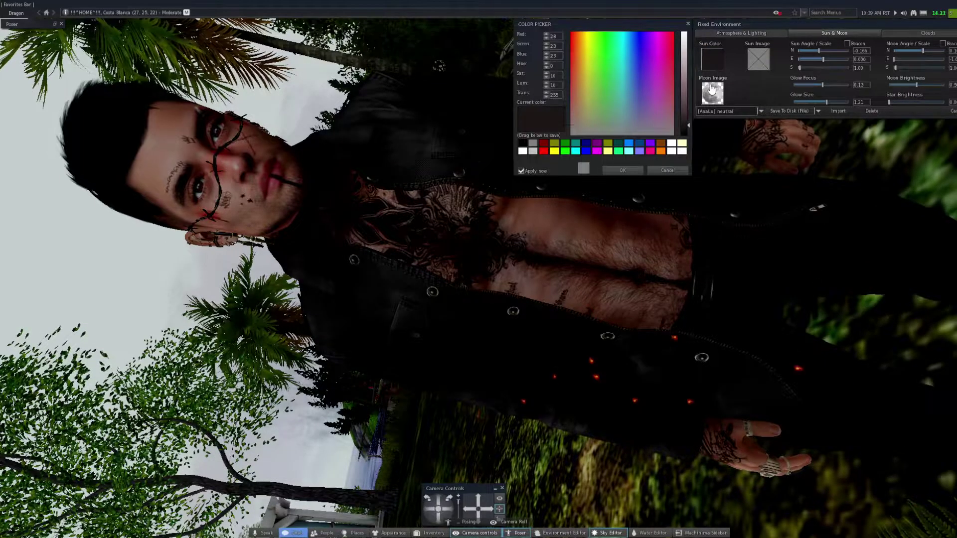
left_click_drag(685, 77, 688, 27)
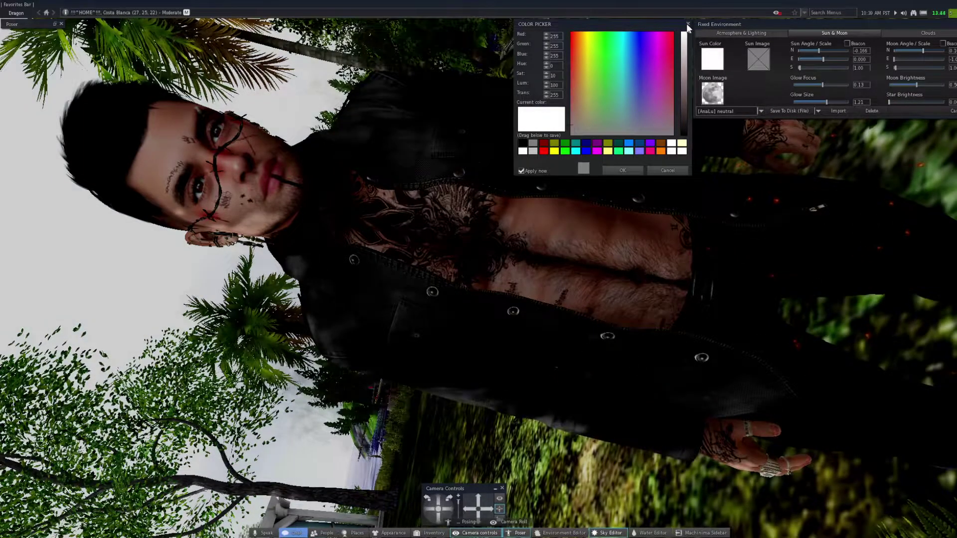
left_click(635, 169)
Set the sun angle to about -0.9 in N and 0.206 in E.
left_click_drag(822, 52, 801, 48)
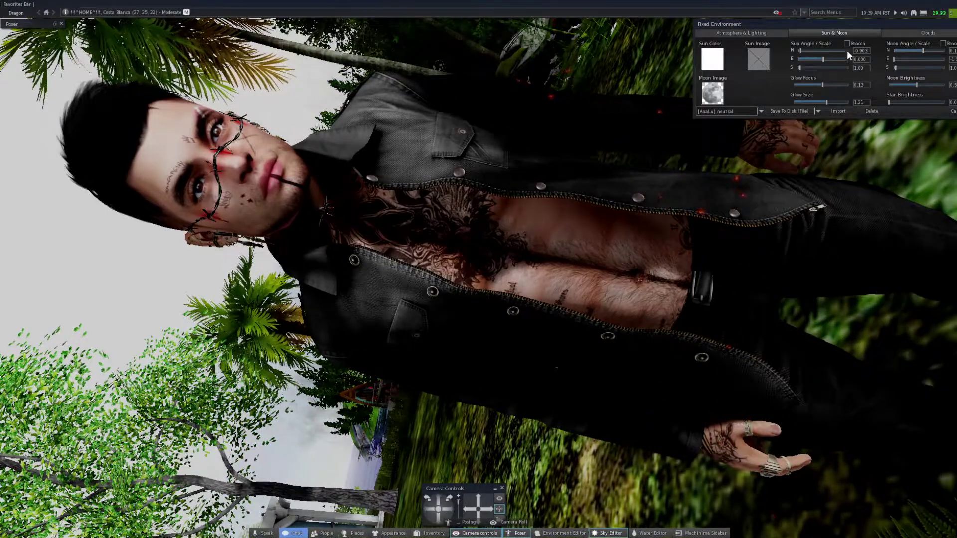
left_click_drag(824, 58, 827, 59)
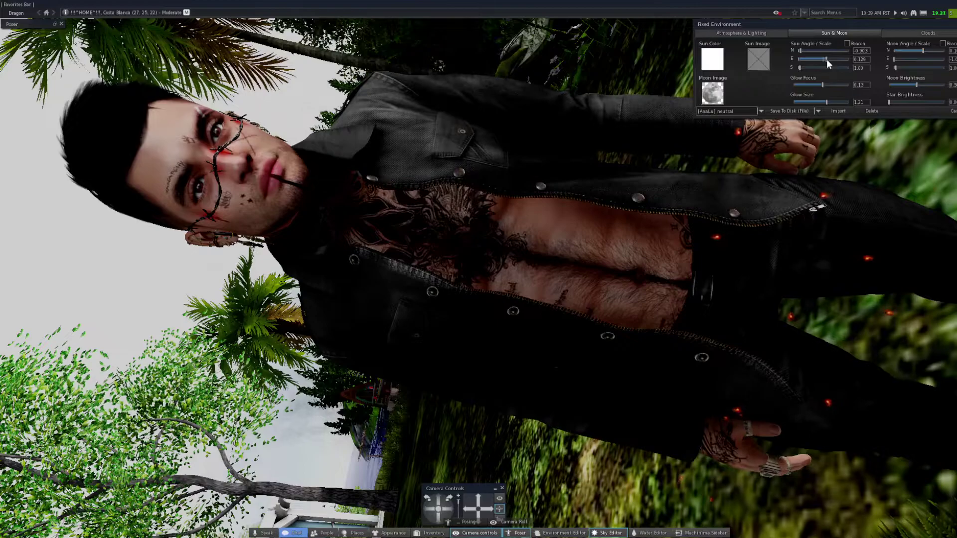
left_click_drag(826, 59, 817, 58)
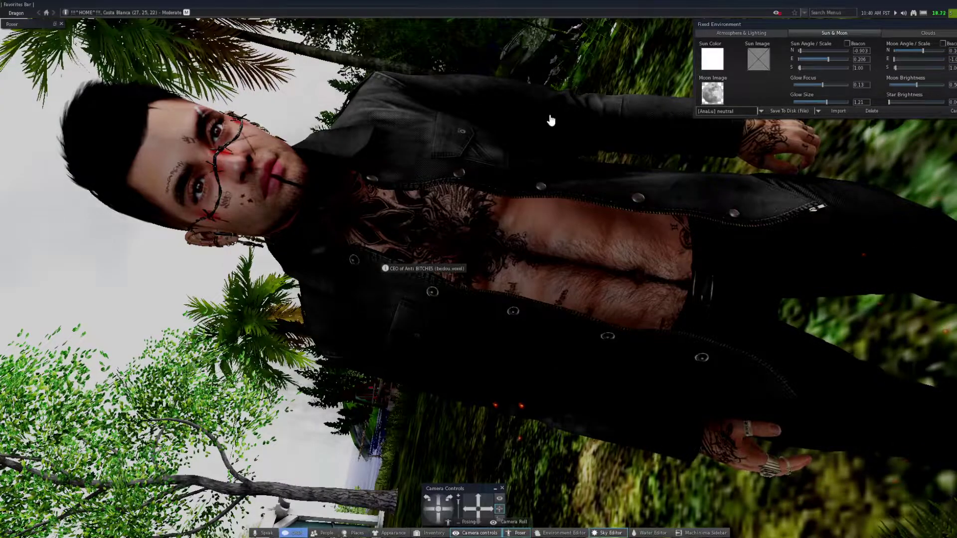
Lower the sky's density multiplier to its minimum and darken the ambient color to RGB 21, 21, 21.
left_click(743, 33)
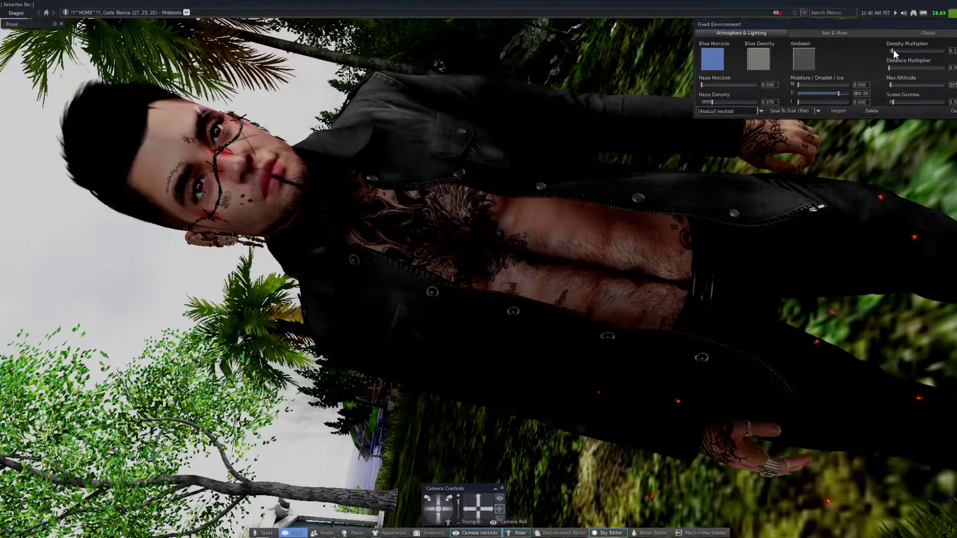
left_click_drag(893, 49, 881, 52)
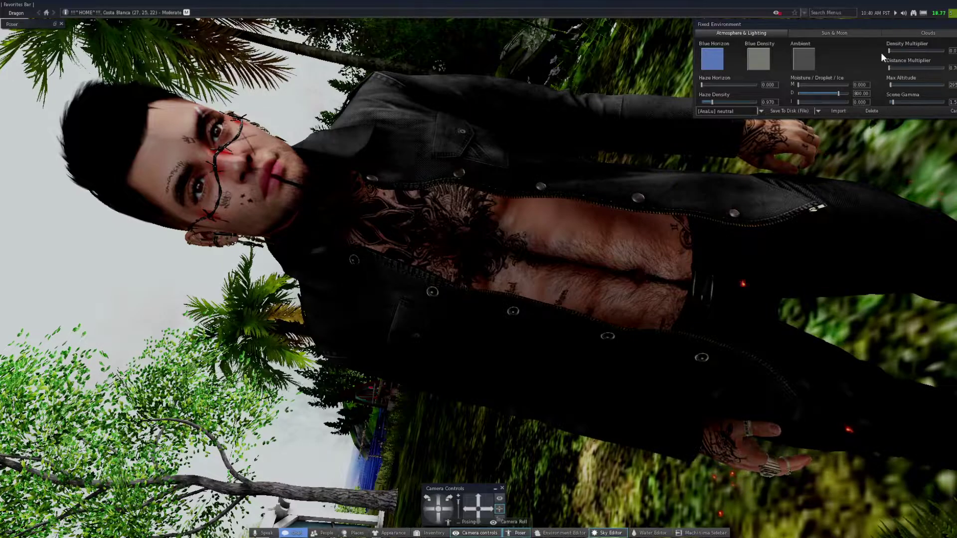
left_click(713, 59)
left_click(803, 59)
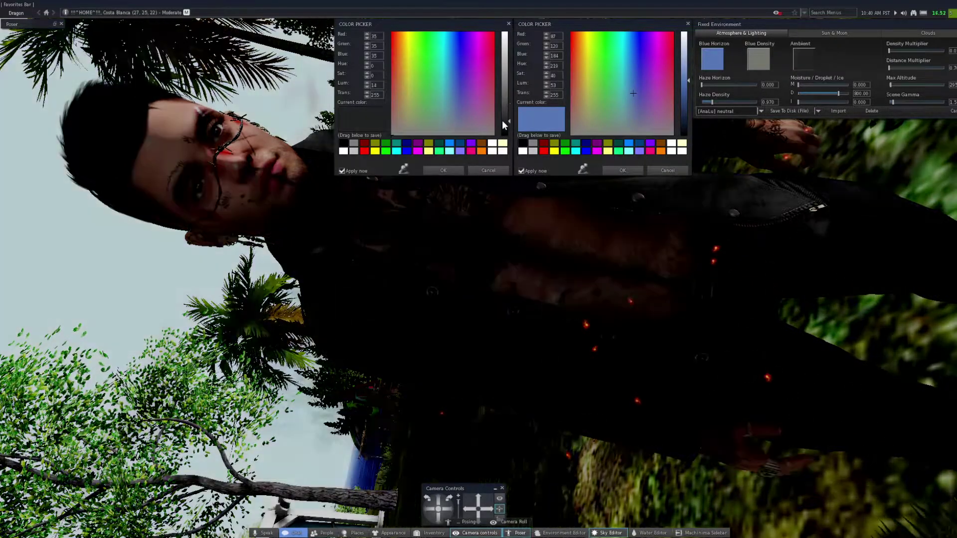
mouse_move(502, 122)
left_mouse_down()
mouse_move(503, 95)
mouse_move(505, 130)
left_mouse_up()
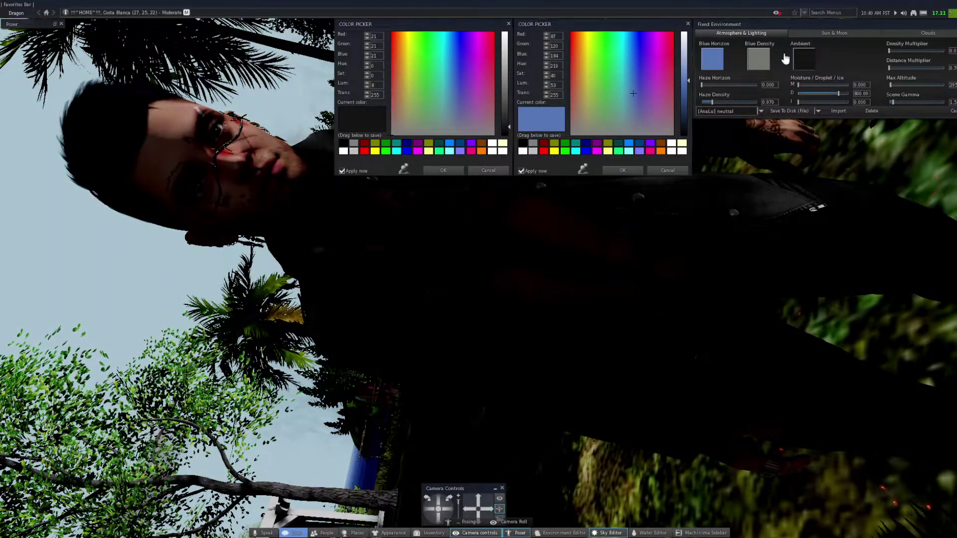
Set the sun angle's E value to -0.016 and adjust the camera orbit around the avatar.
left_click(842, 34)
left_click_drag(828, 65, 825, 65)
mouse_move(441, 507)
left_mouse_down()
mouse_move(433, 513)
mouse_move(447, 520)
mouse_move(441, 504)
left_mouse_up()
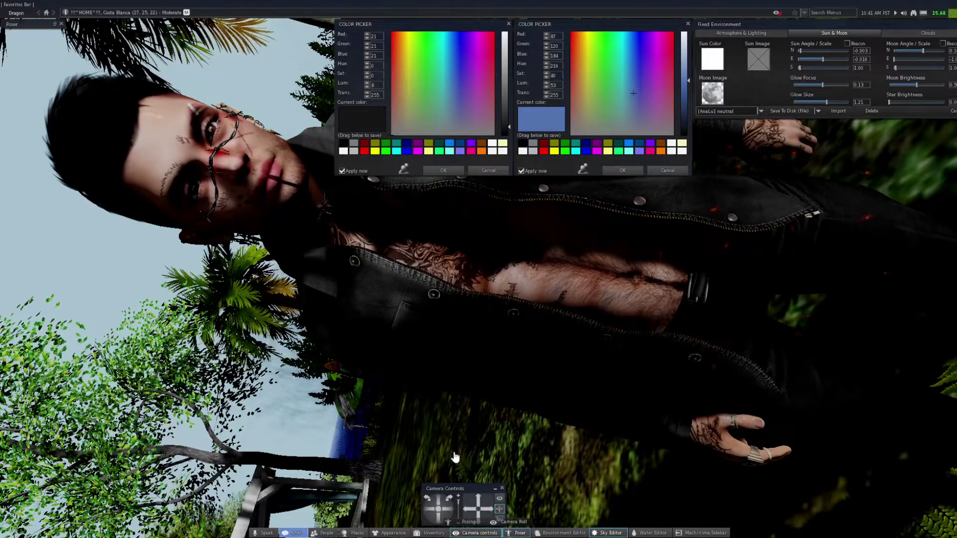
left_click_drag(432, 513, 432, 512)
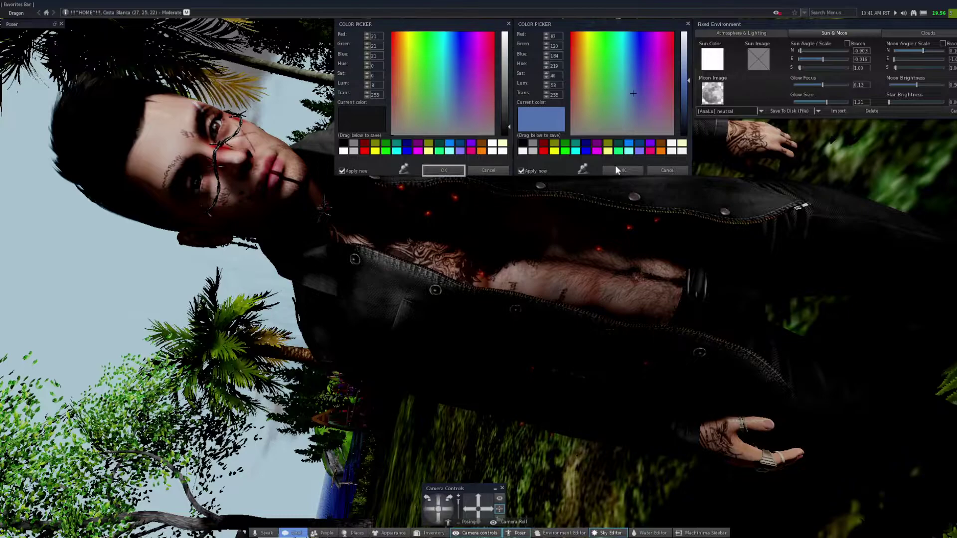
Confirm the ambient color and darken the blue horizon color to a luminance of 16.
left_click(486, 170)
left_click_drag(683, 89, 680, 103)
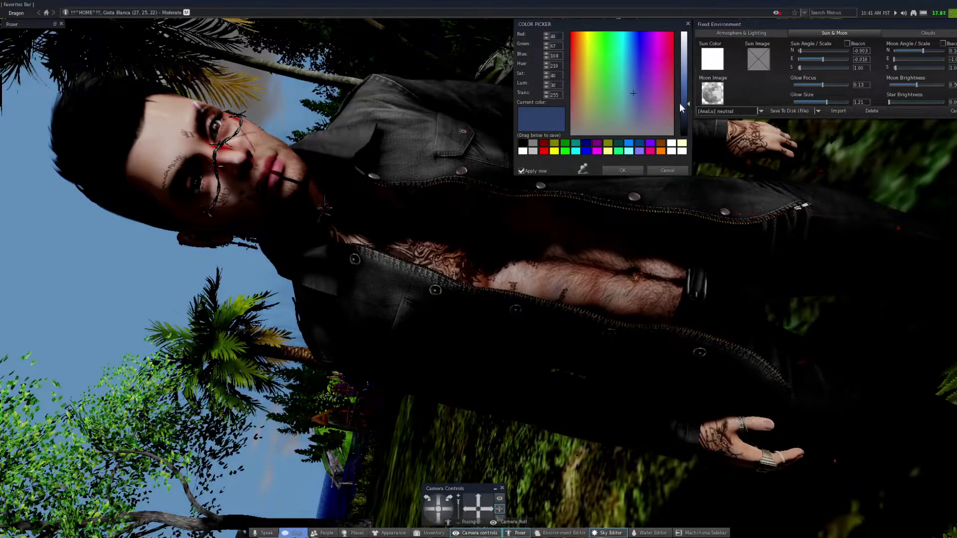
left_click(626, 170)
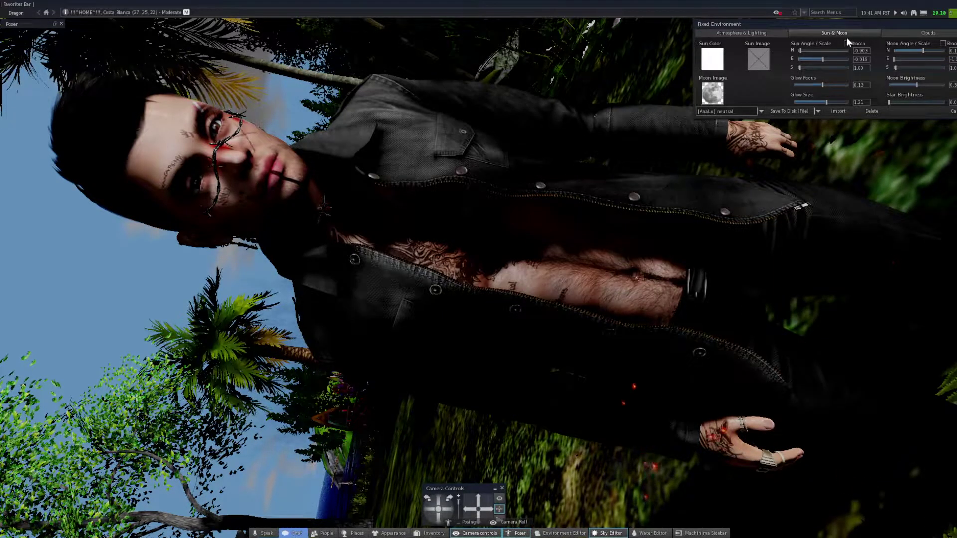
left_click(746, 34)
left_click(712, 59)
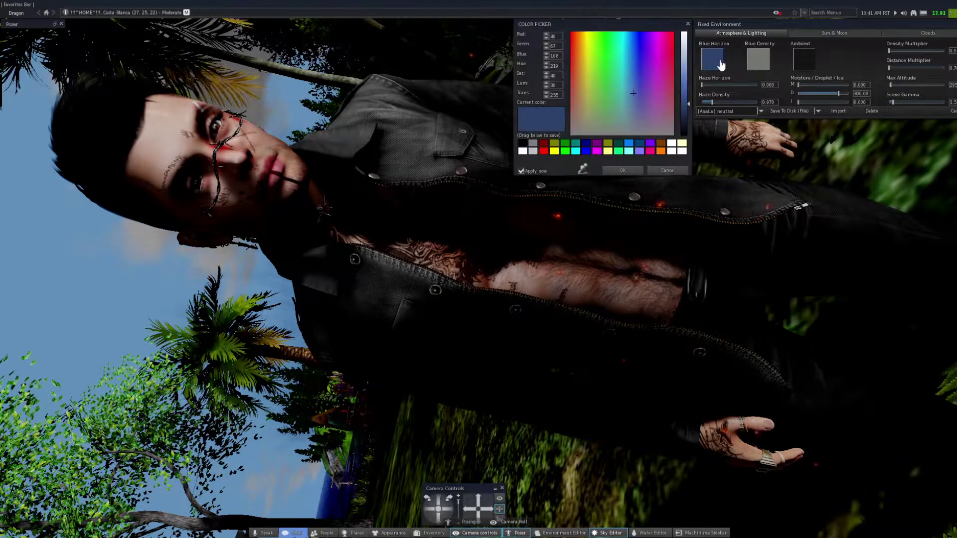
left_click(684, 118)
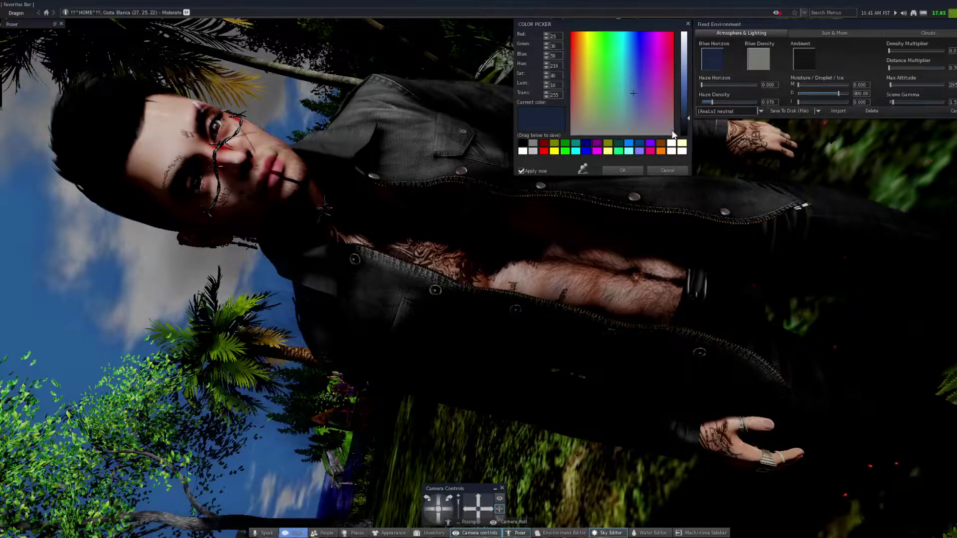
left_click(632, 172)
Lock the cloud scroll and set the cloud image to the Layered Clouds texture.
left_click(918, 34)
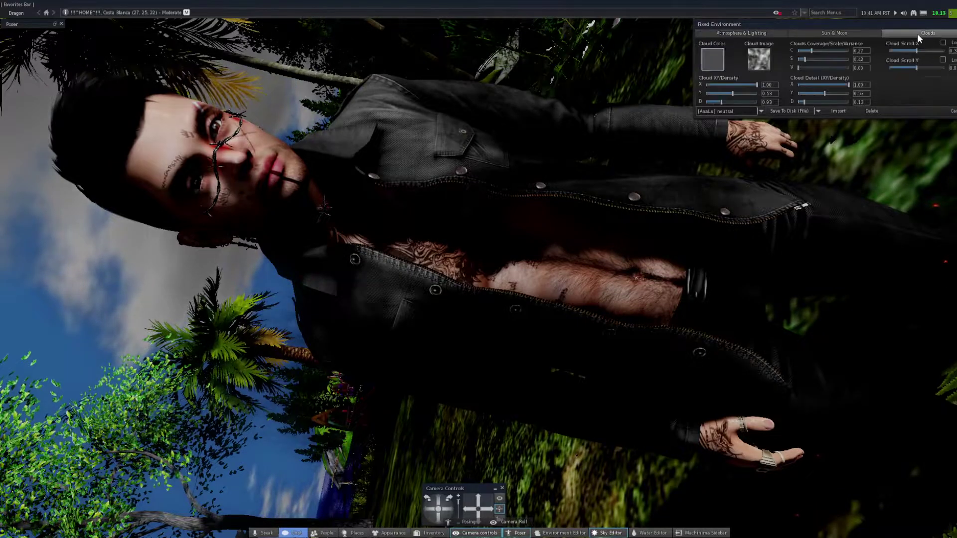
left_click(943, 60)
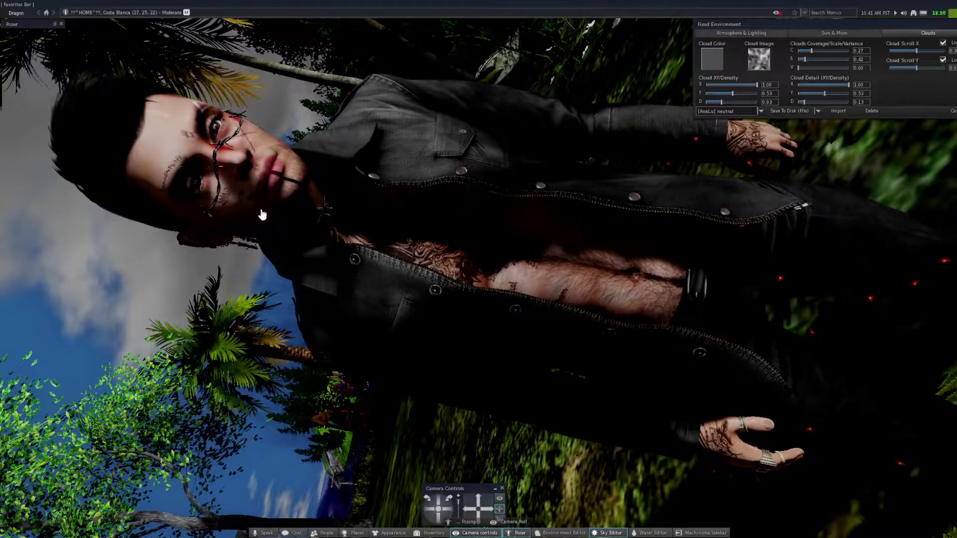
left_click(753, 58)
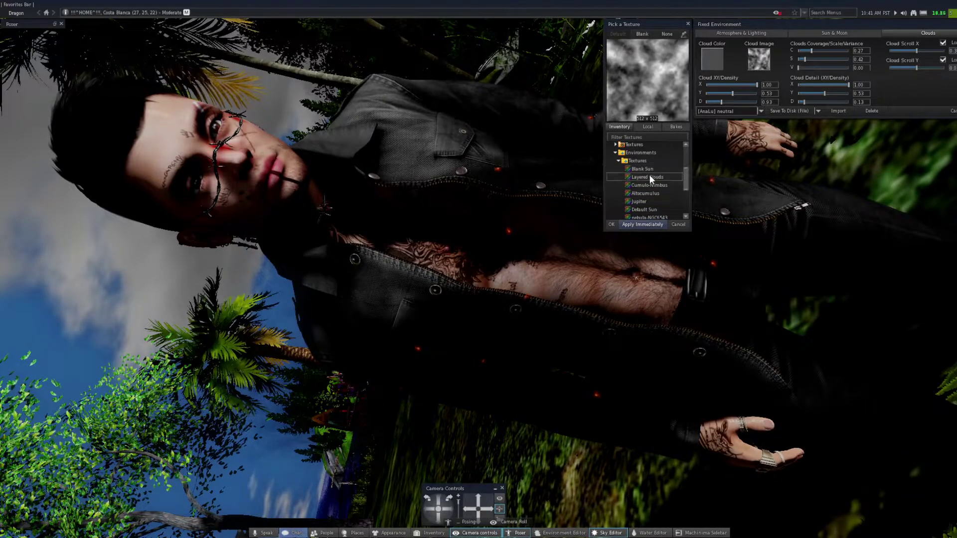
left_click(650, 176)
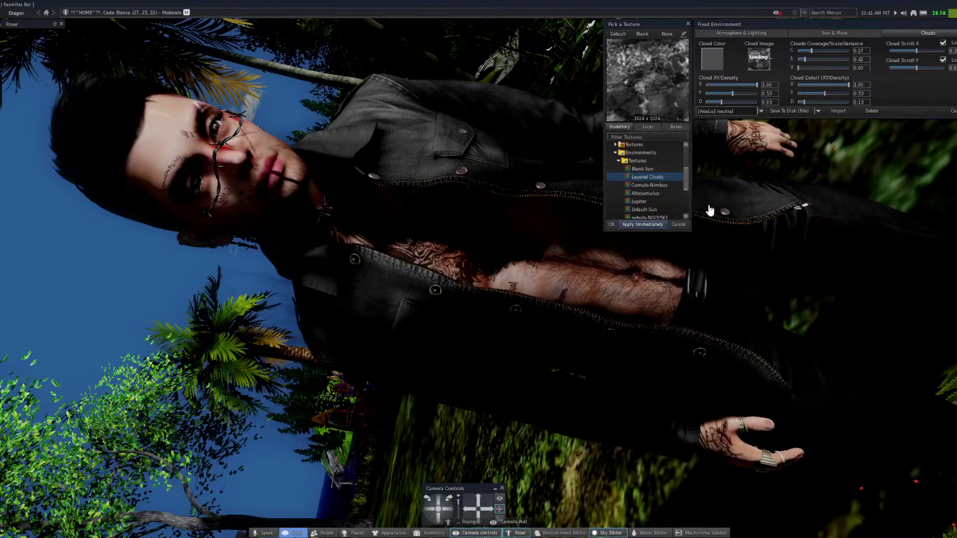
left_click(612, 225)
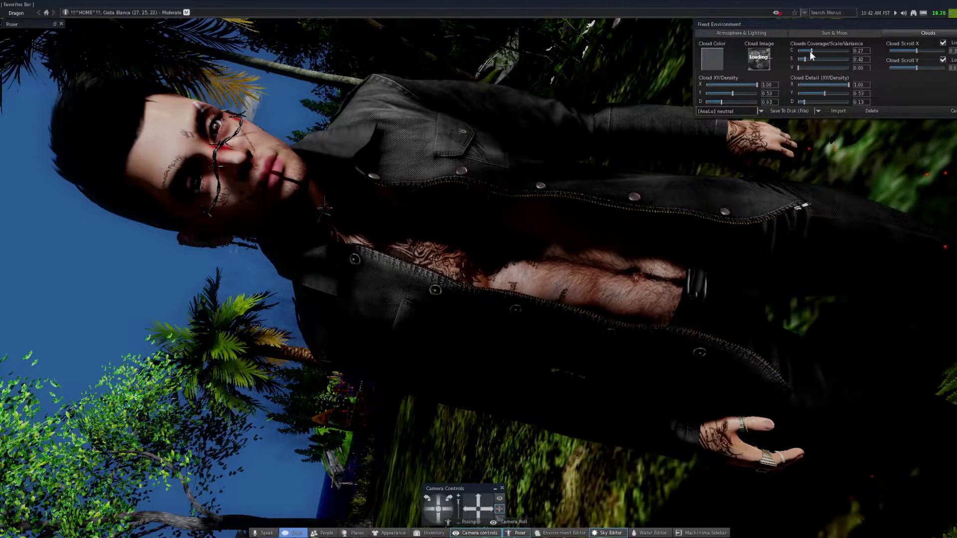
Set the cloud coverage to 0.40, cloud Y to 0.54, cloud density to 0.79 and cloud detail density to 0.14.
left_click_drag(810, 52, 818, 53)
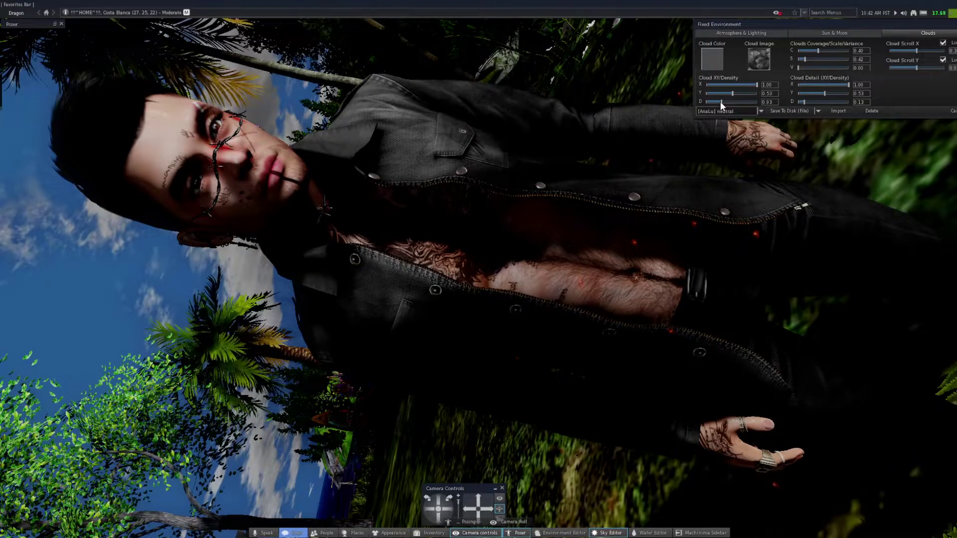
left_click_drag(721, 102, 720, 103)
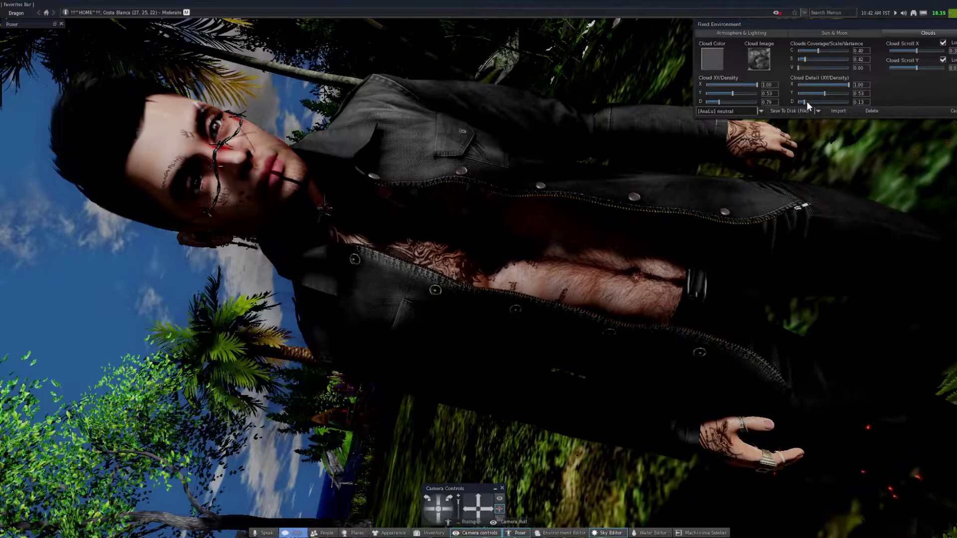
mouse_move(802, 101)
left_mouse_down()
mouse_move(815, 101)
mouse_move(789, 101)
mouse_move(806, 103)
left_mouse_up()
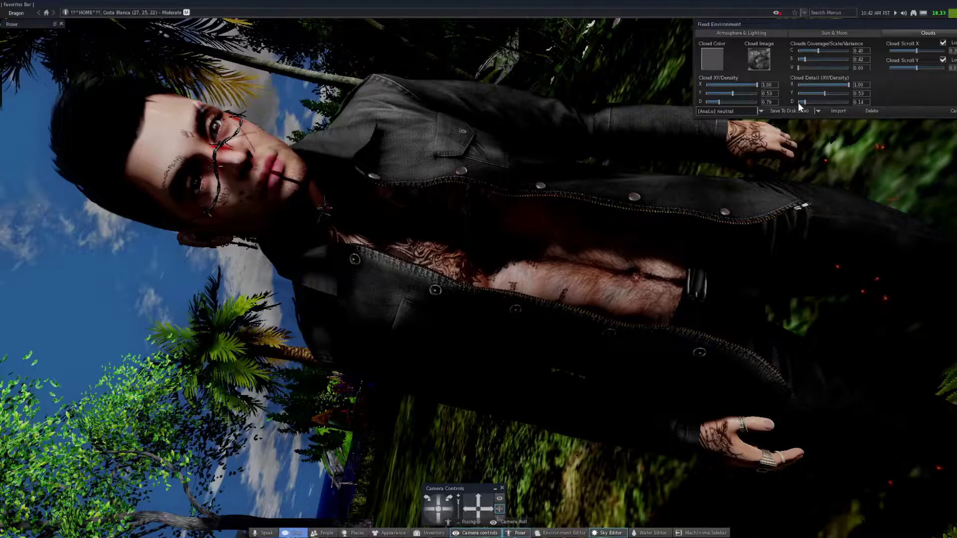
left_click(731, 94)
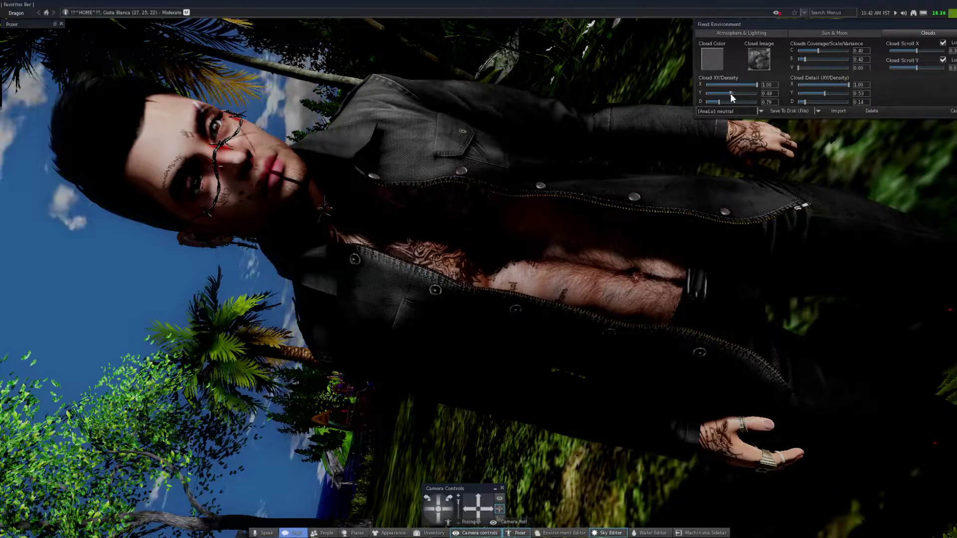
left_click_drag(731, 94, 734, 93)
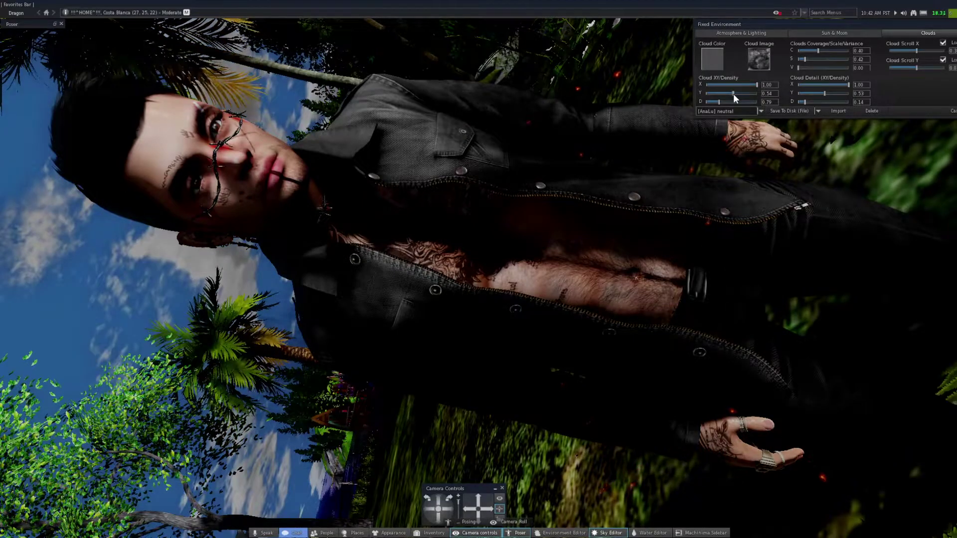
left_click_drag(803, 59, 805, 57)
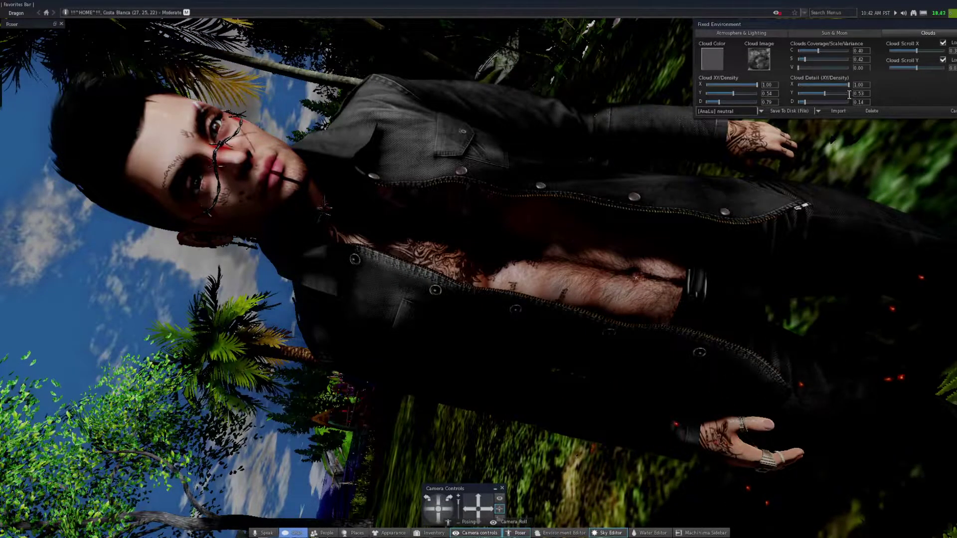
Set the cloud detail density to 0.07 and the cloud density to 1.32.
mouse_move(846, 83)
left_mouse_down()
mouse_move(810, 93)
mouse_move(830, 101)
mouse_move(850, 85)
left_mouse_up()
left_click_drag(831, 94, 825, 99)
left_click_drag(806, 101, 802, 102)
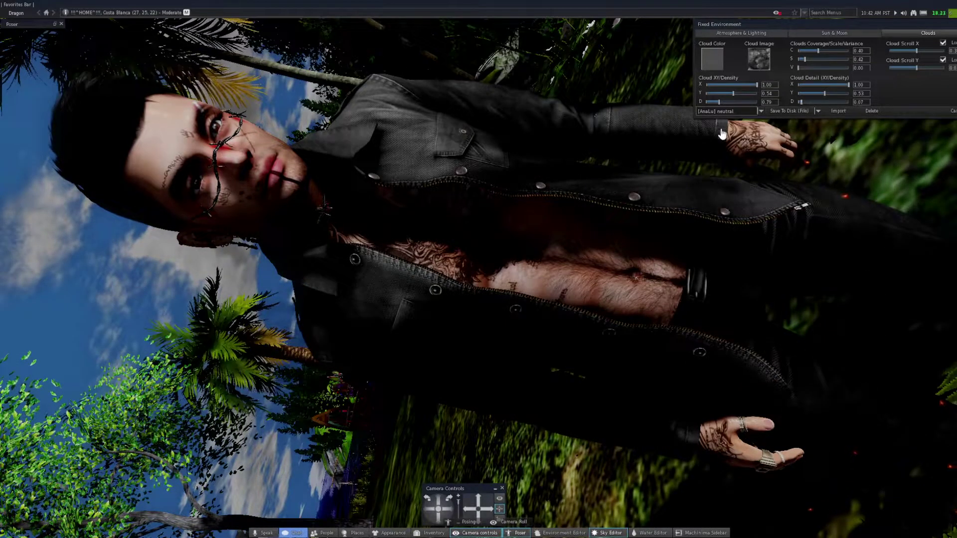
left_click_drag(719, 103, 729, 106)
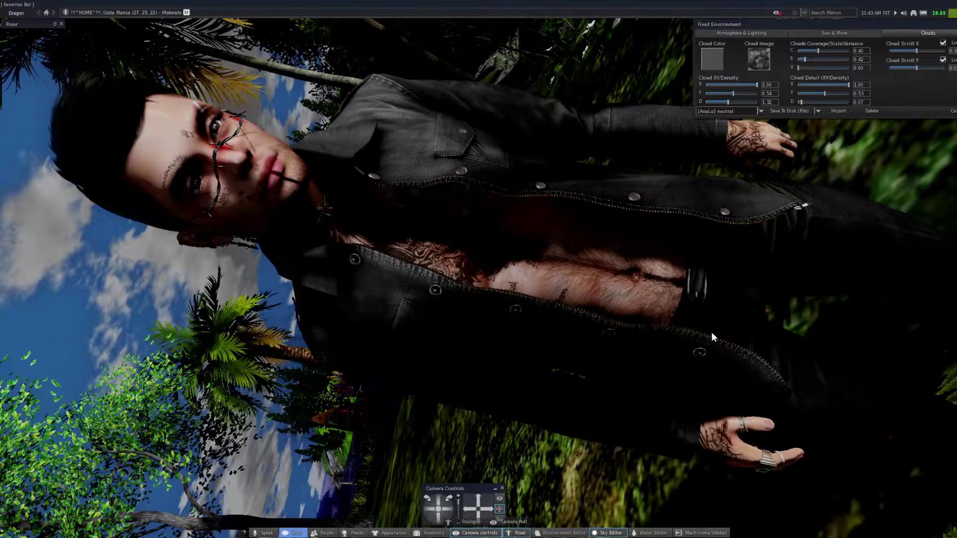
Open the Machinima Sidebar and enable depth of field.
key("alt+p")
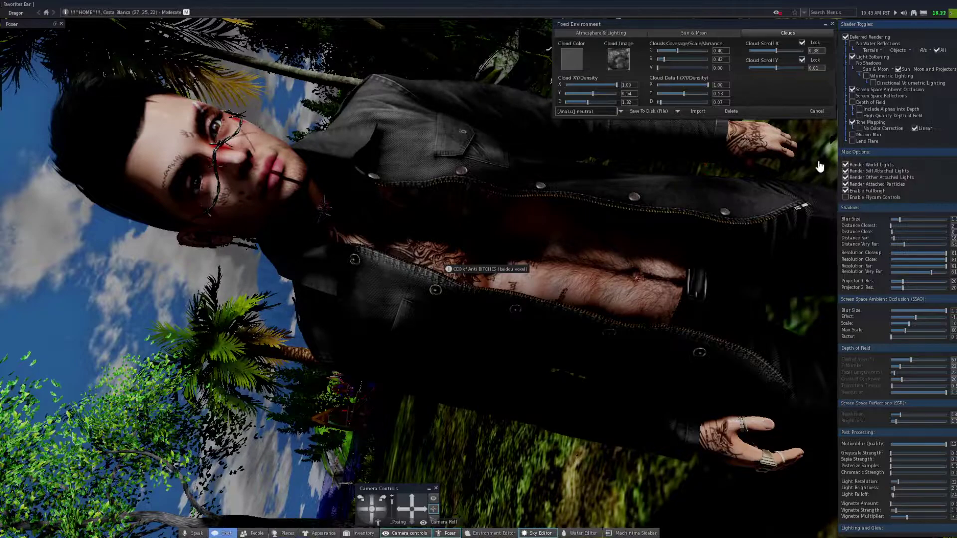
left_click(877, 102)
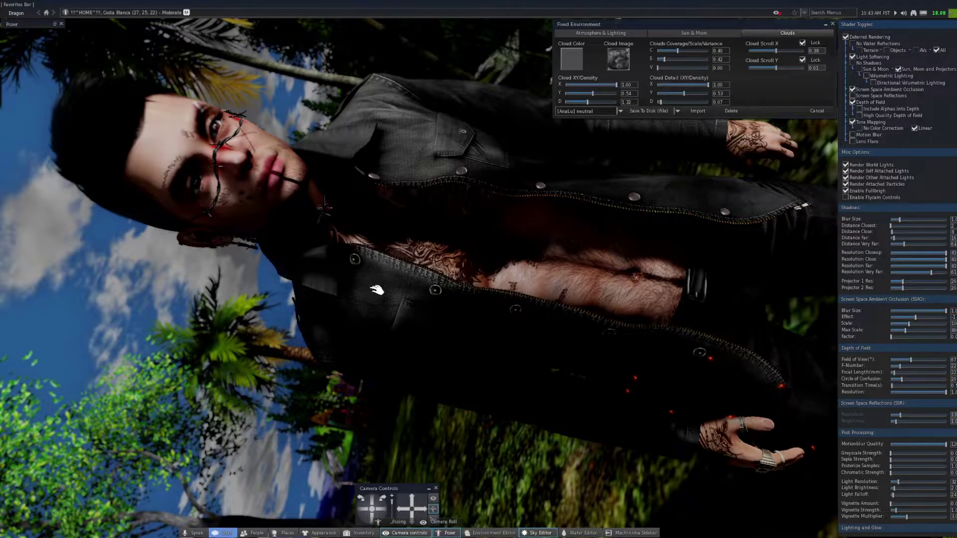
Open the snapshot window with its preview and enlarge the preview to fill most of the screen.
key("ctrl+shift+s")
left_click(79, 36)
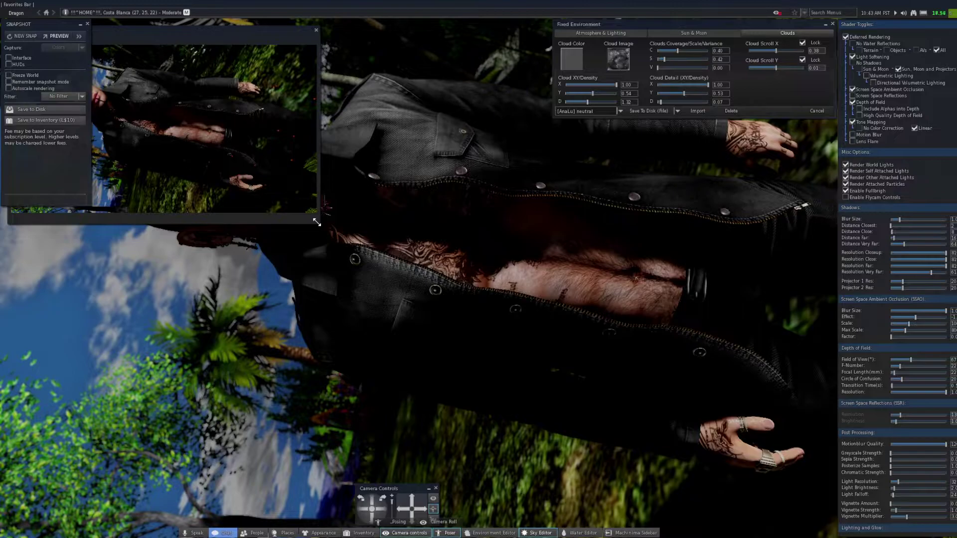
left_click_drag(320, 227, 853, 483)
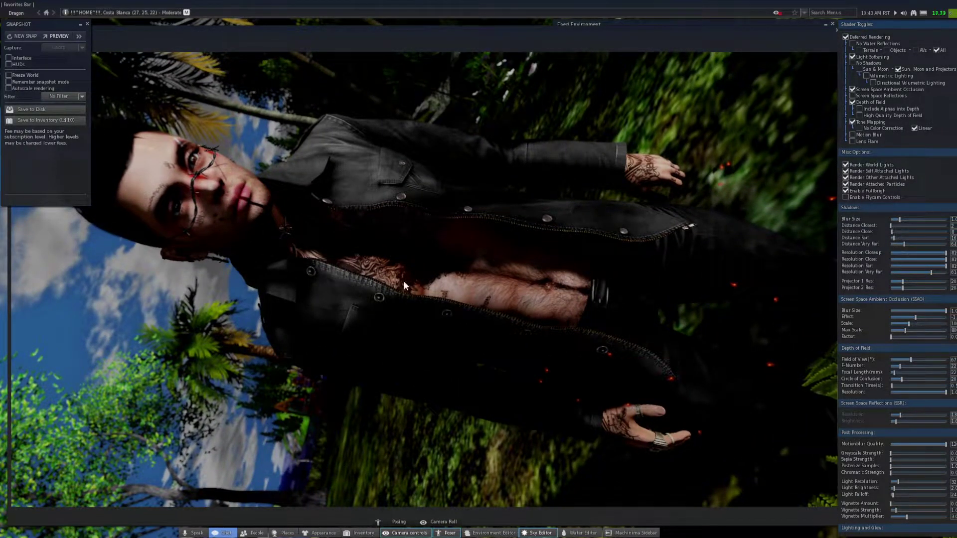
Set the snapshot to save to disk, allow high resolutions and set its width to 8192.
left_click(41, 109)
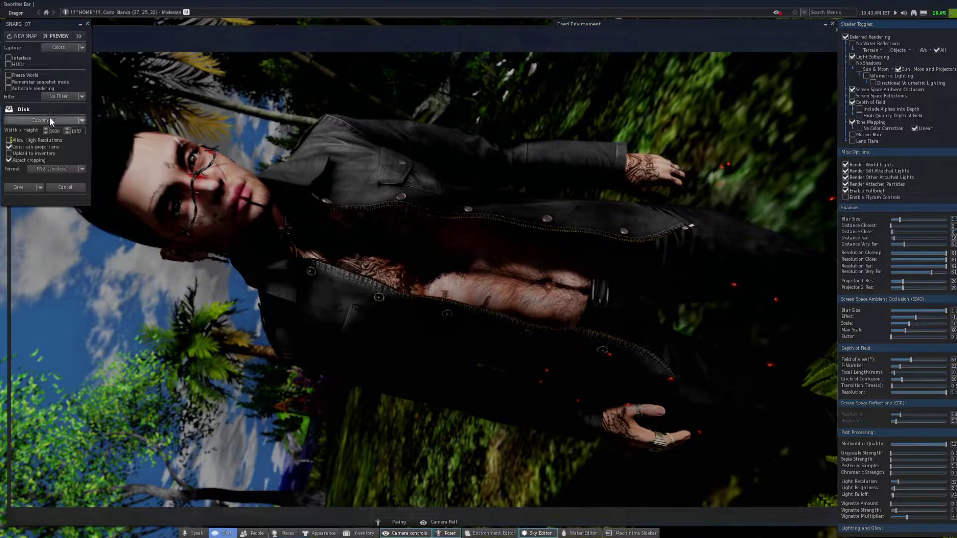
left_click(9, 140)
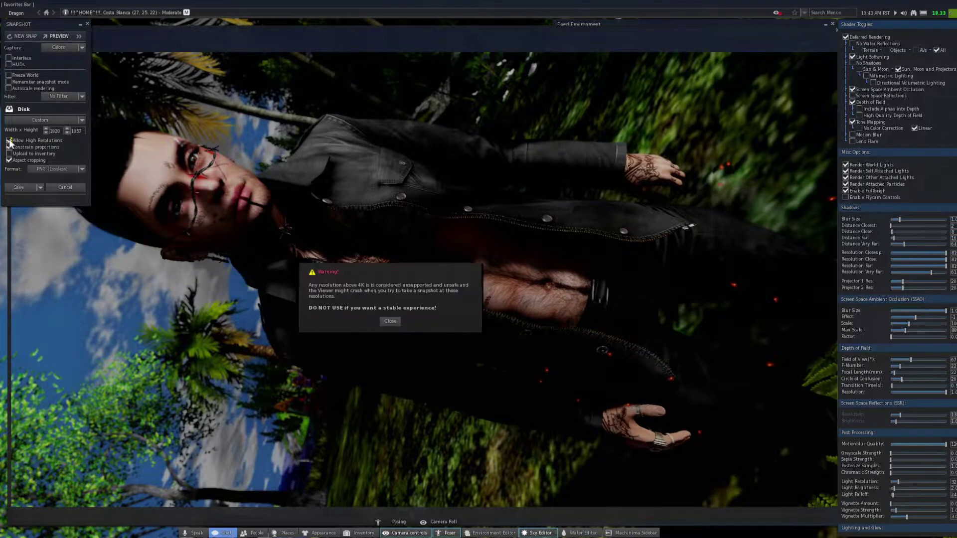
left_click(391, 321)
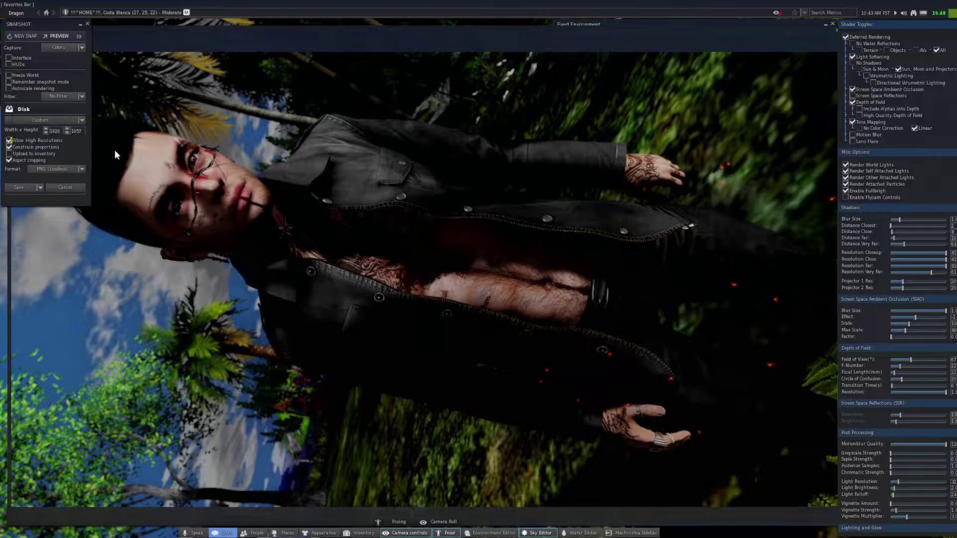
left_click(55, 130)
type("8190")
key("Return")
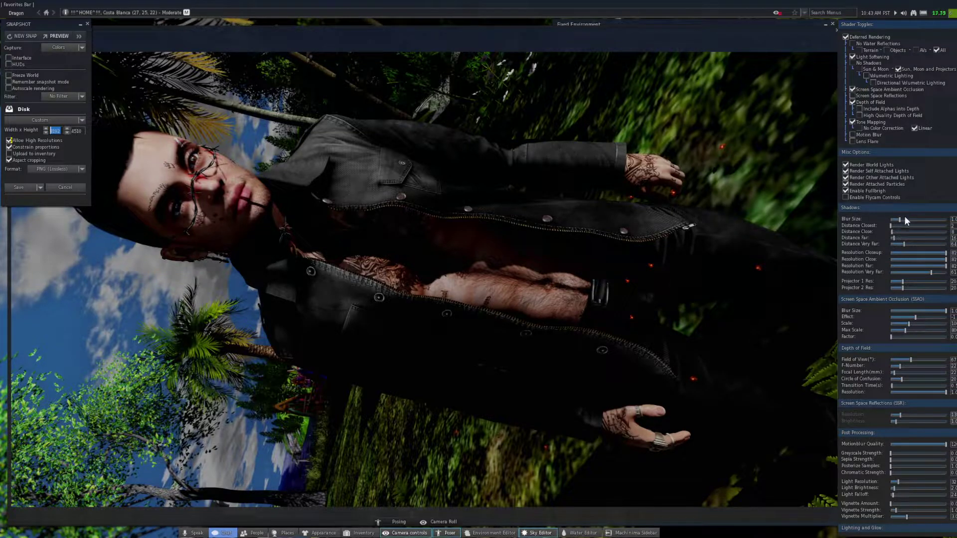
Test the maximum shadow blur size, reduce it to about 1.1 and refresh the snapshot preview.
left_click_drag(899, 220, 946, 219)
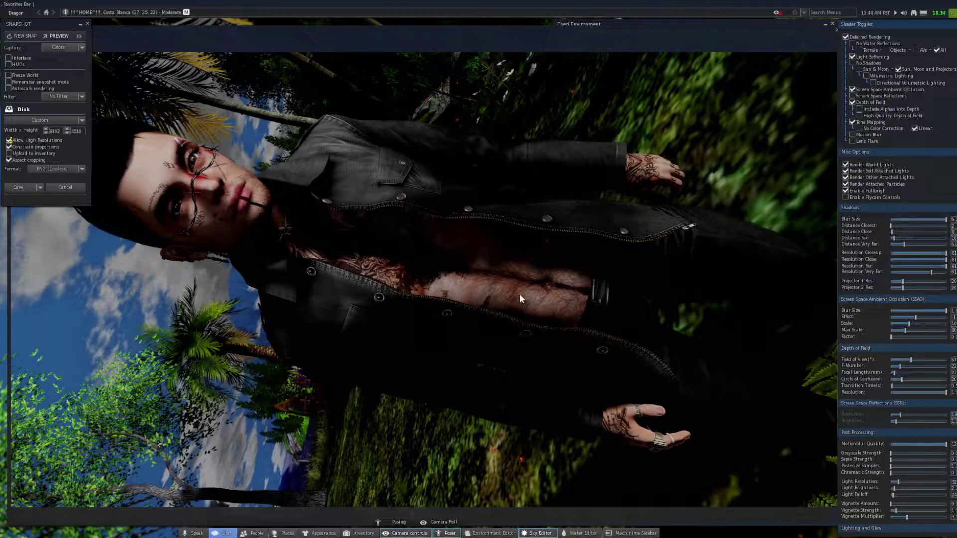
left_click(901, 219)
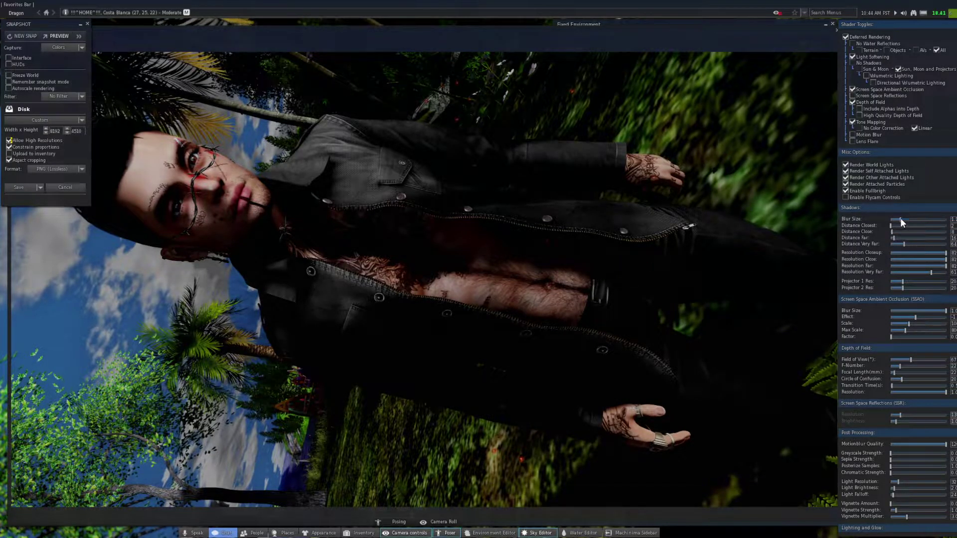
left_click(19, 36)
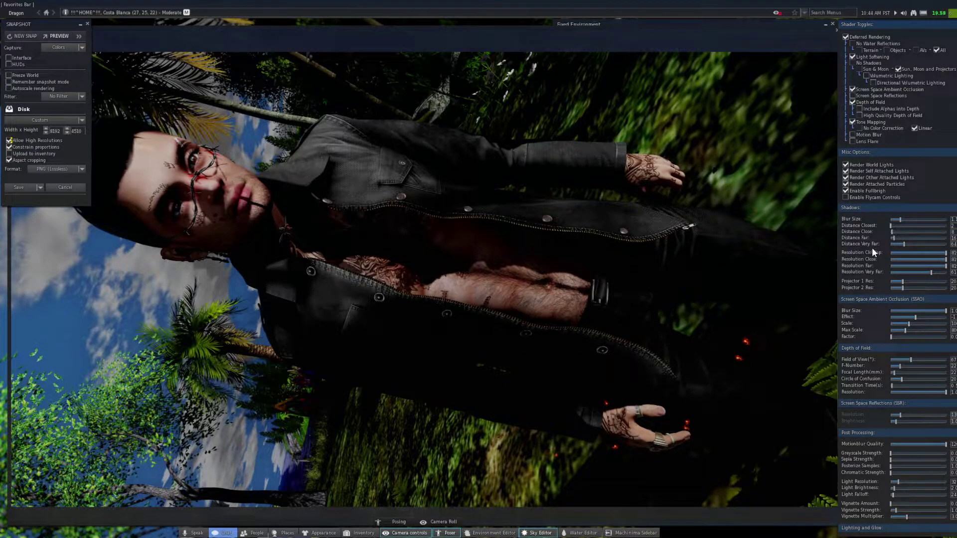
Test a high Distance Closest shadow value, lower it again, and refresh the snapshot preview after each change.
left_click_drag(892, 225, 893, 225)
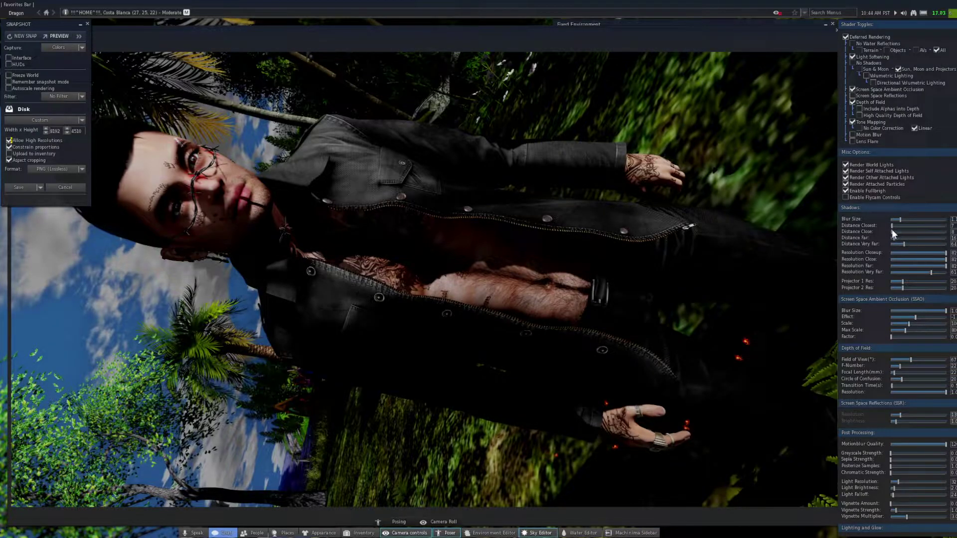
left_click_drag(891, 226, 938, 226)
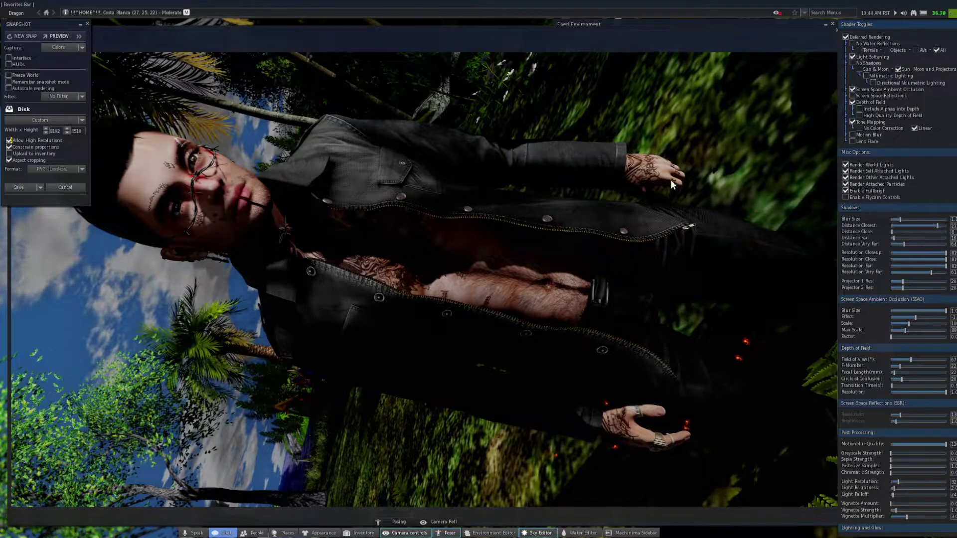
left_click(27, 33)
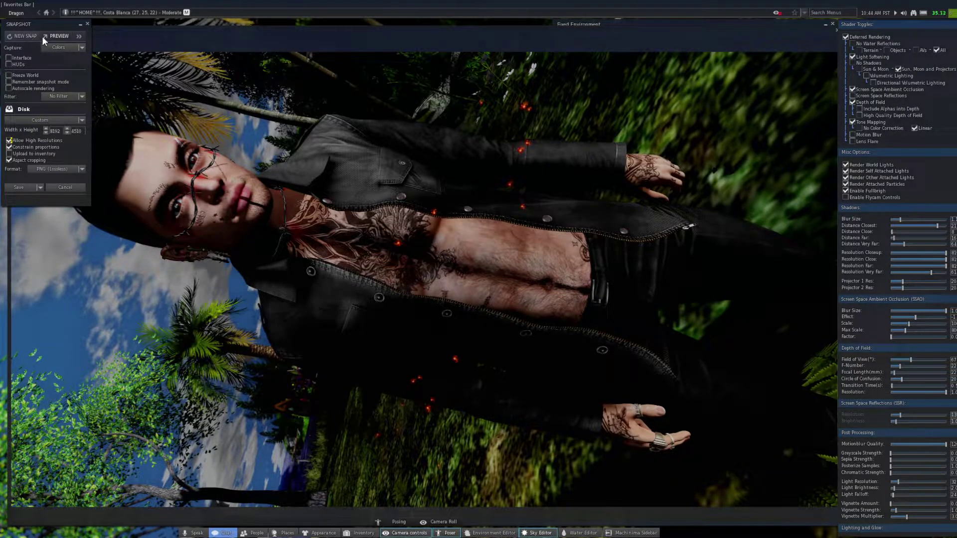
left_click_drag(925, 227, 872, 223)
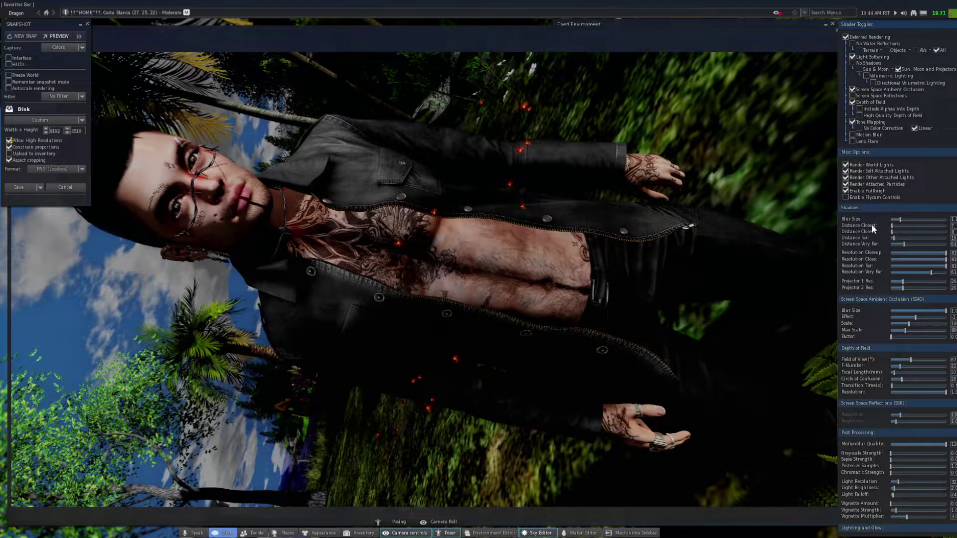
left_click(26, 35)
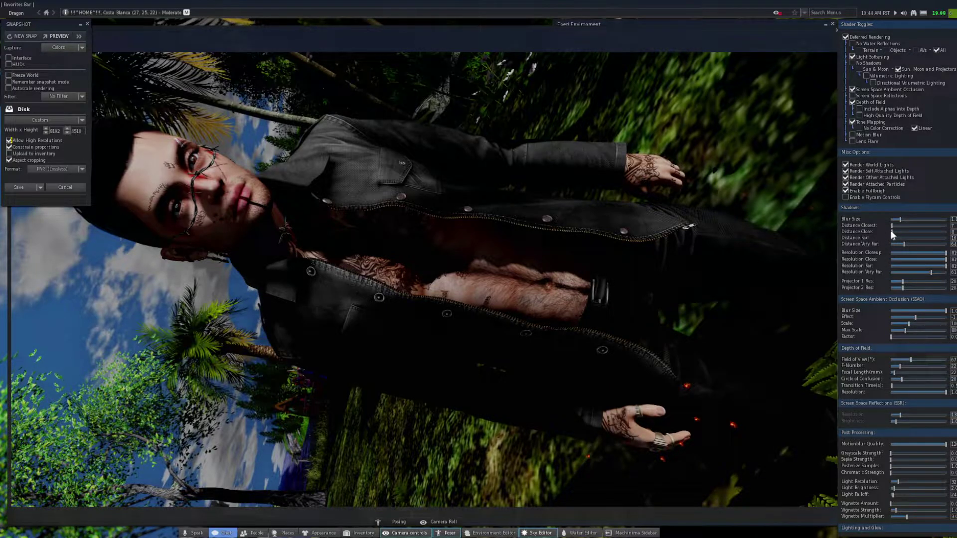
Test a high Distance Close shadow value in the snapshot preview, lower Distance Closest and Distance Close to their minimum, and refresh the snapshot.
left_click_drag(892, 231, 939, 232)
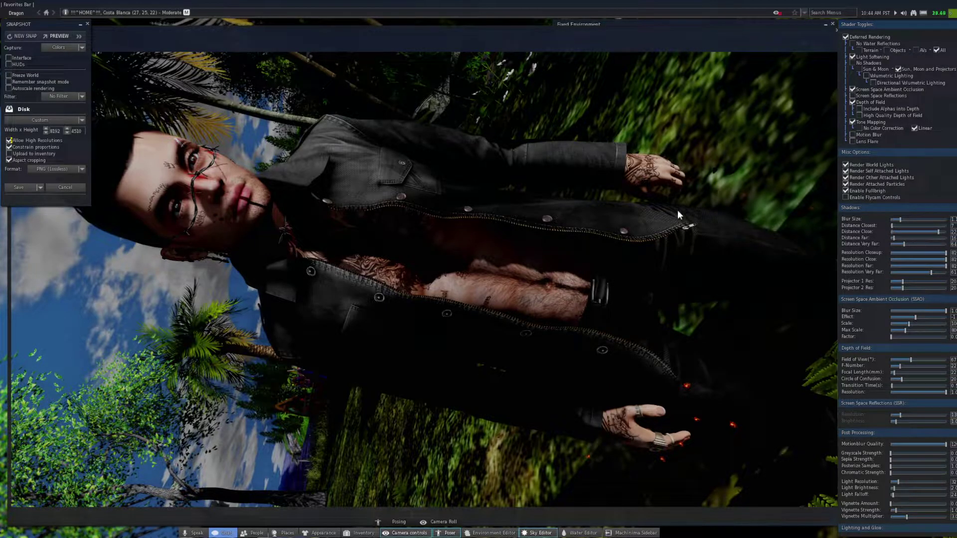
left_click(19, 34)
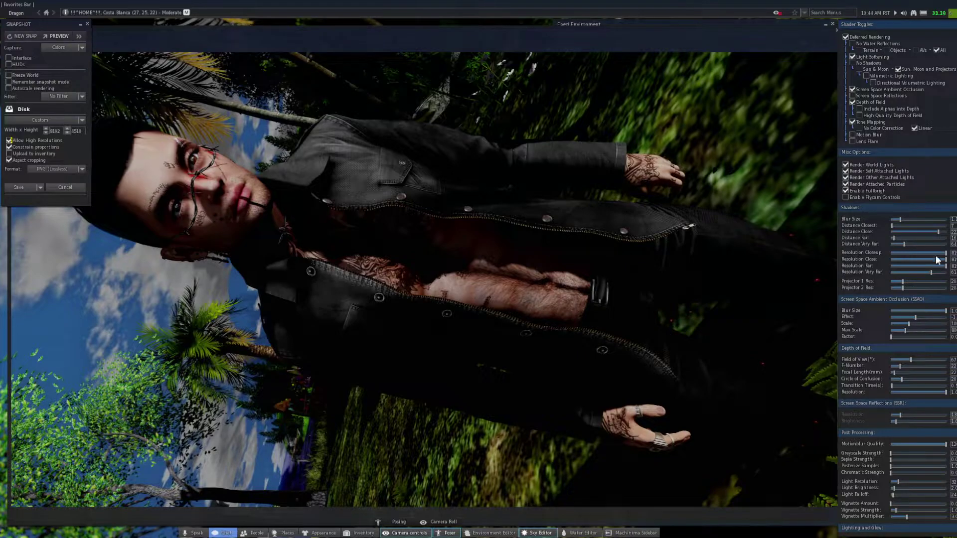
left_click_drag(938, 232, 890, 225)
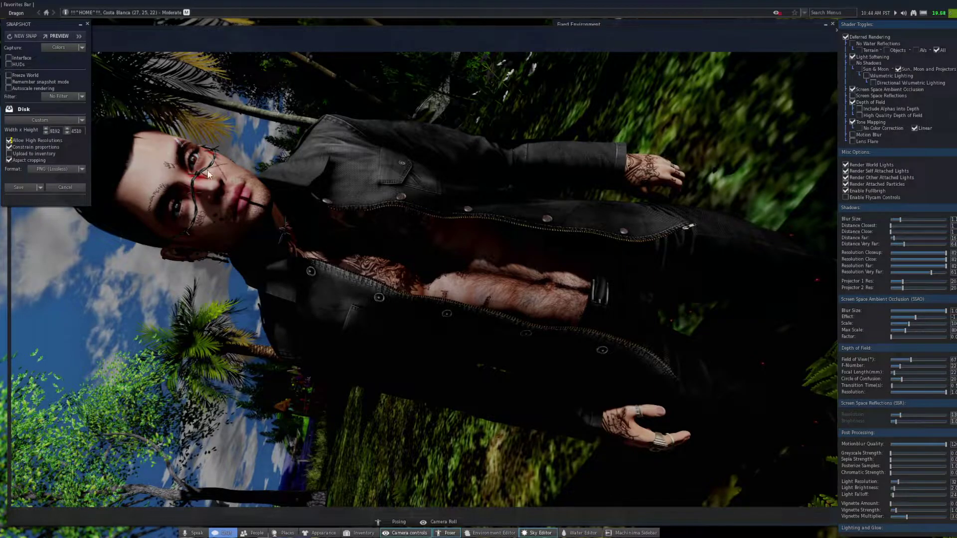
left_click(25, 38)
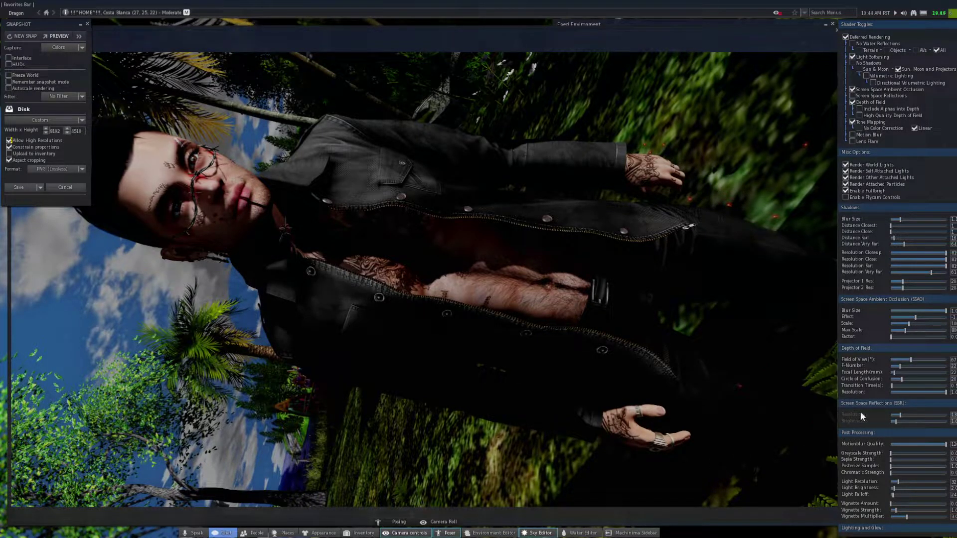
Test the maximum Distance Far shadow value twice and lower it to its minimum.
left_click(893, 238)
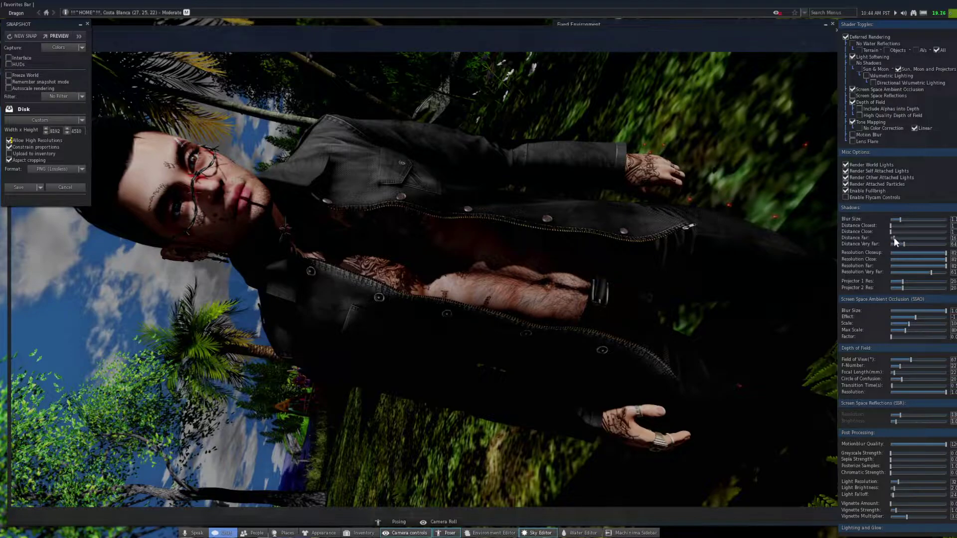
left_click_drag(894, 238, 946, 238)
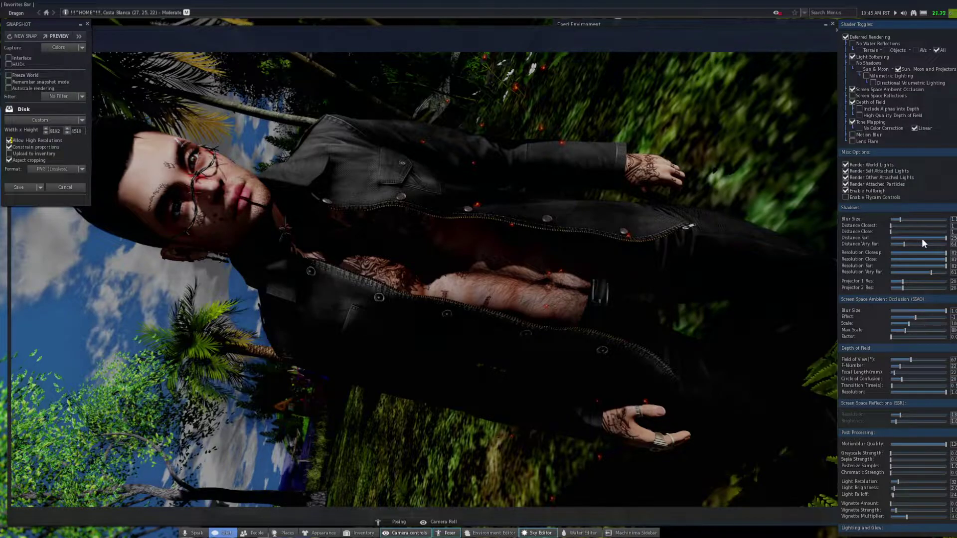
mouse_move(923, 239)
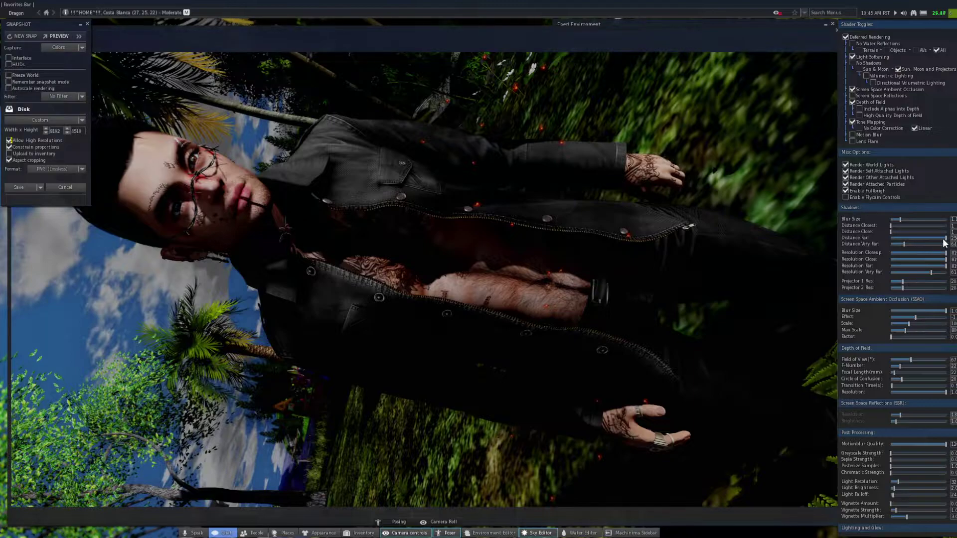
left_click_drag(946, 238, 842, 241)
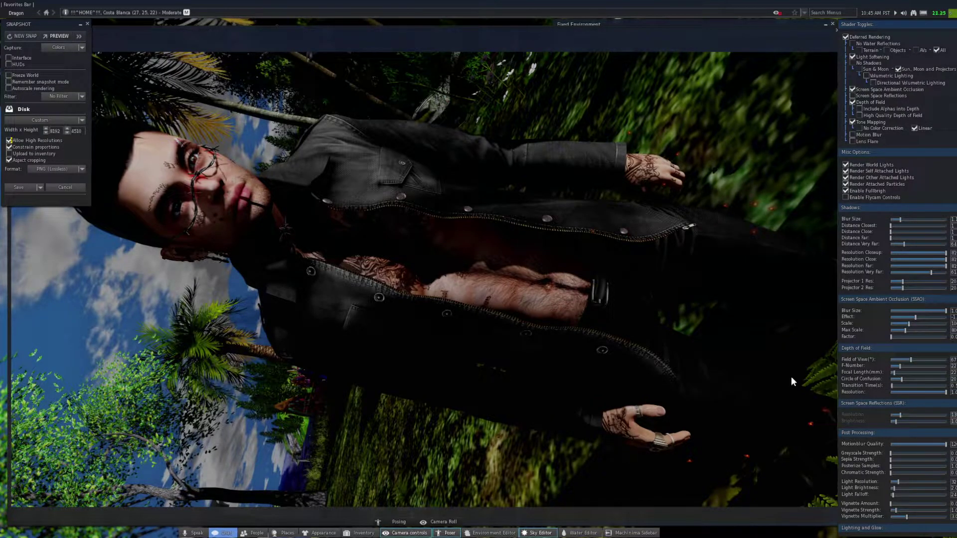
left_click_drag(892, 238, 946, 238)
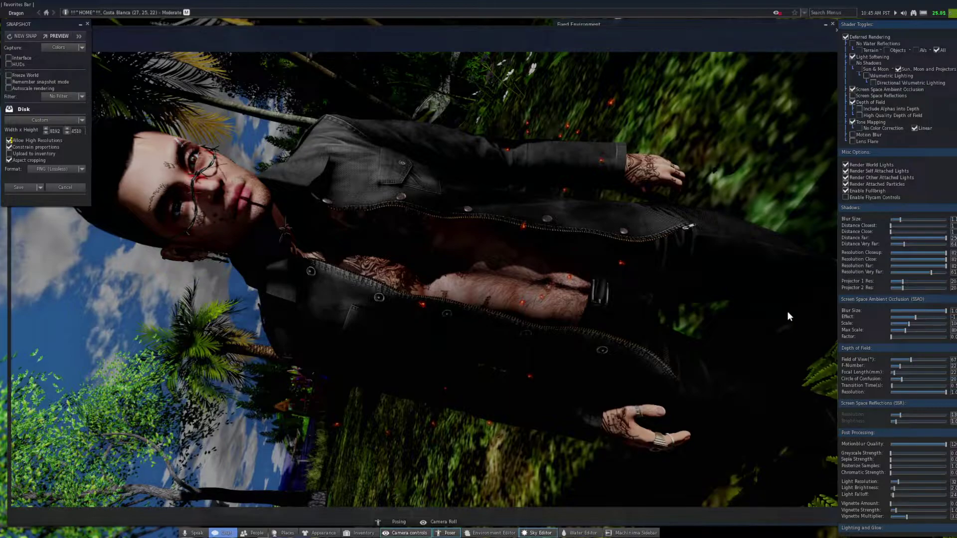
left_click_drag(920, 238, 892, 239)
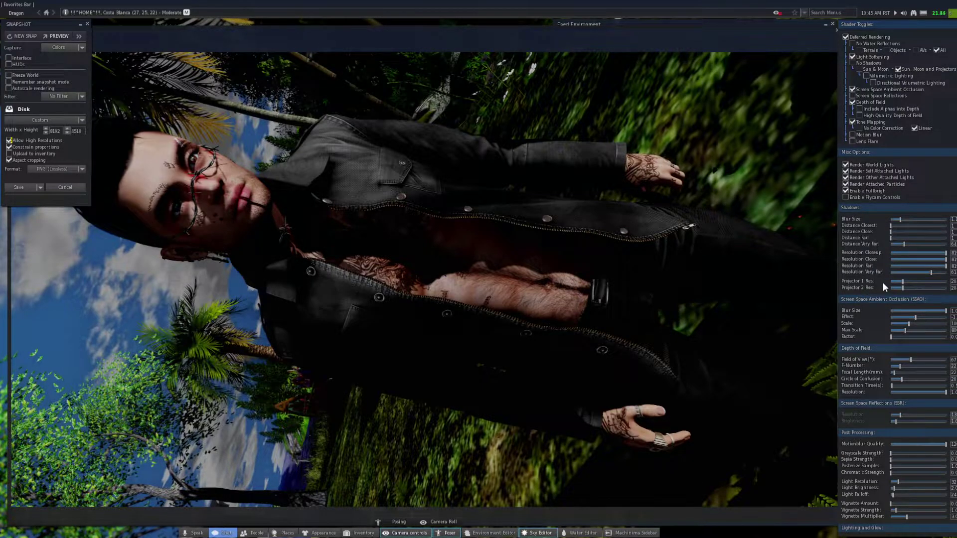
mouse_move(884, 287)
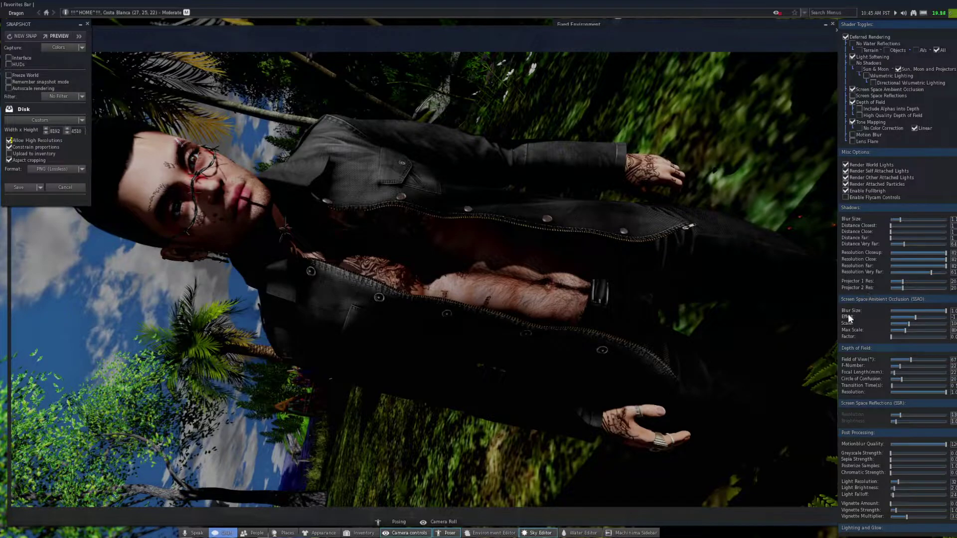
Return from the snapshot preview to the live view and brighten the sky's ambient colour to light grey.
scroll(876, 312, "down", 2)
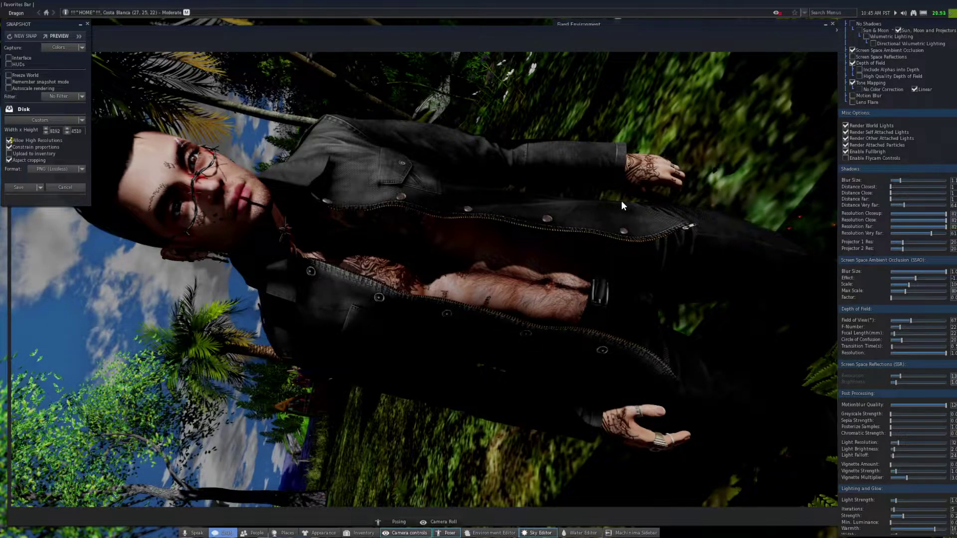
left_click(611, 174)
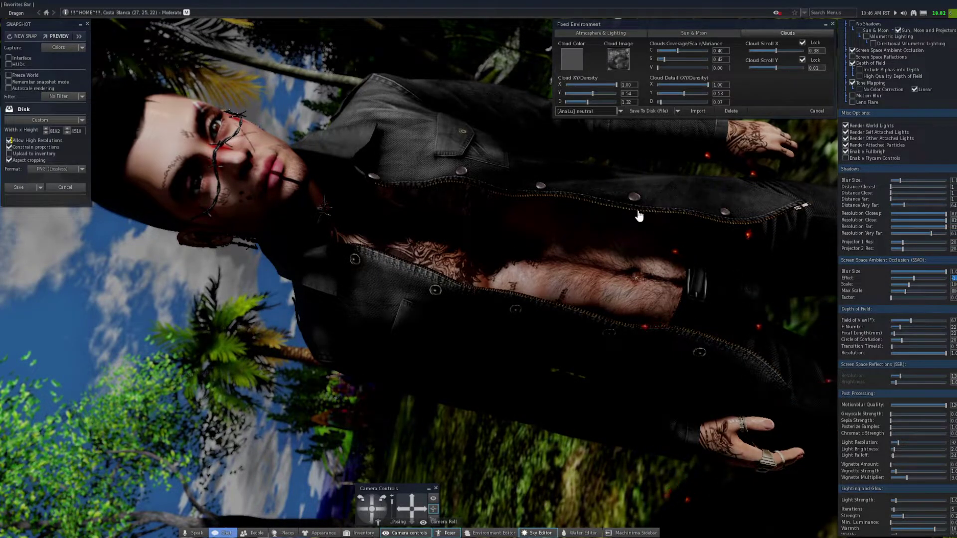
left_click(606, 33)
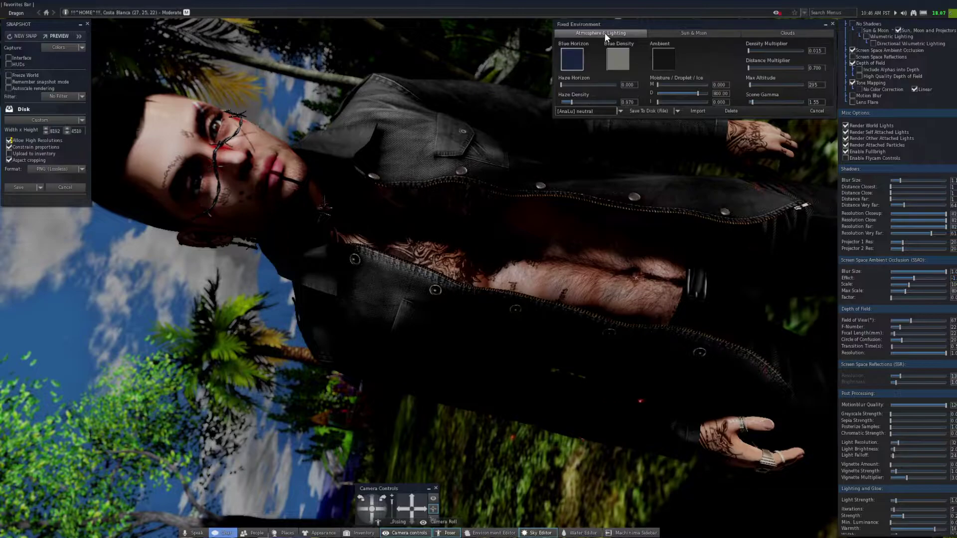
left_click(663, 59)
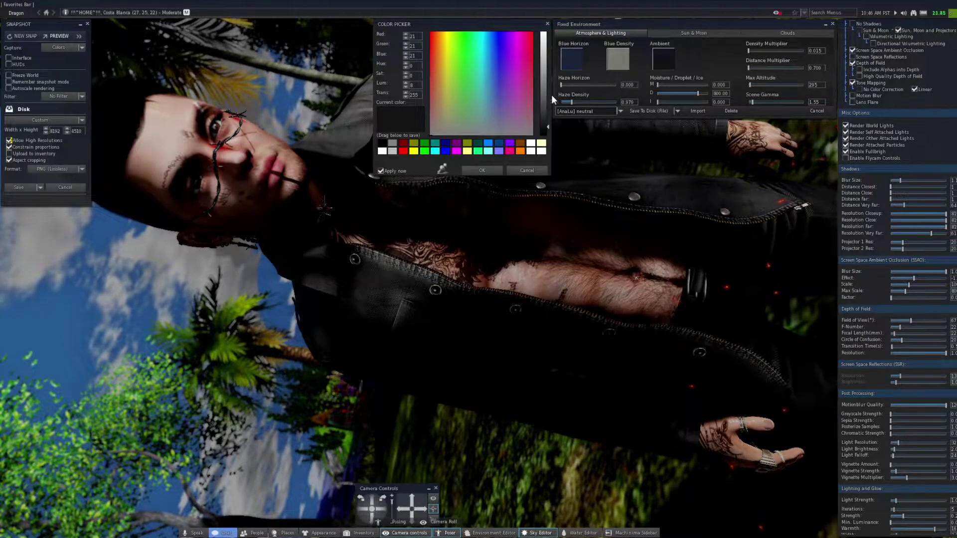
left_click(543, 104)
left_click_drag(542, 104, 538, 79)
left_click(588, 200)
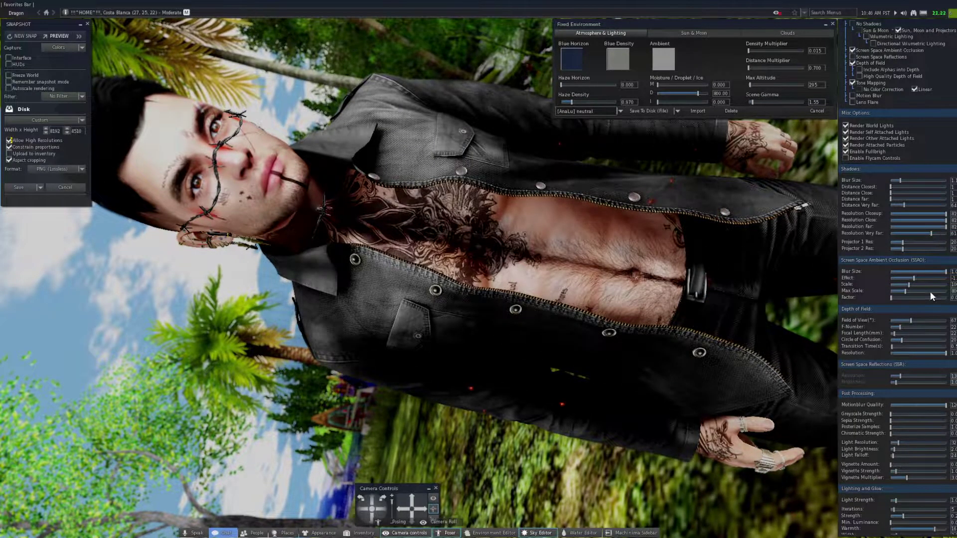
Adjust the screen space ambient occlusion Effect and raise its Factor slightly above the minimum.
mouse_move(915, 278)
left_mouse_down()
mouse_move(900, 280)
mouse_move(924, 289)
mouse_move(915, 293)
left_mouse_up()
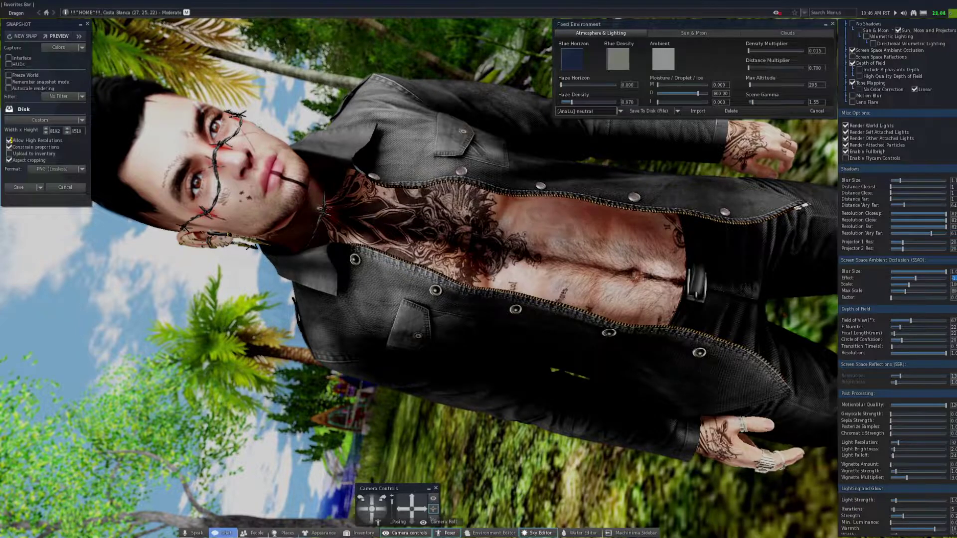
left_click_drag(956, 278, 953, 279)
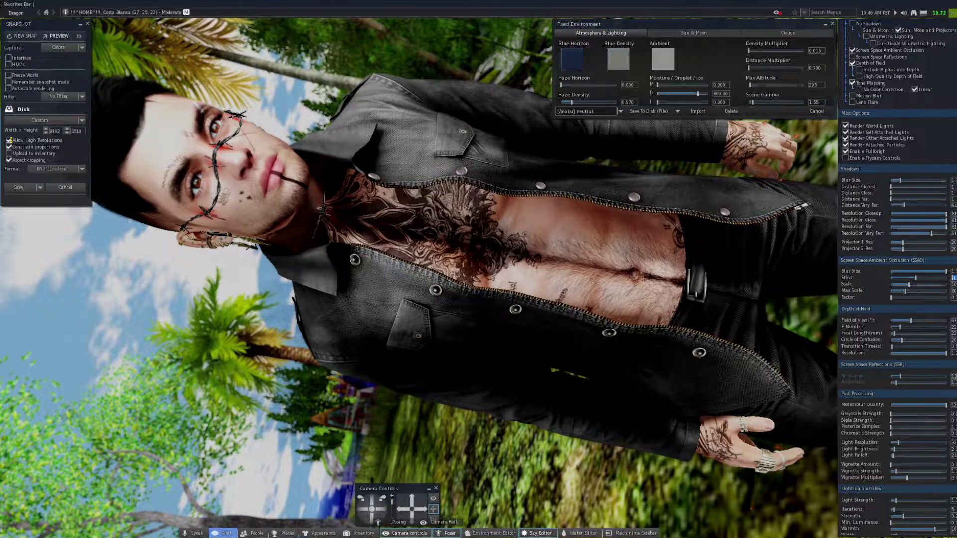
left_click_drag(891, 299, 895, 298)
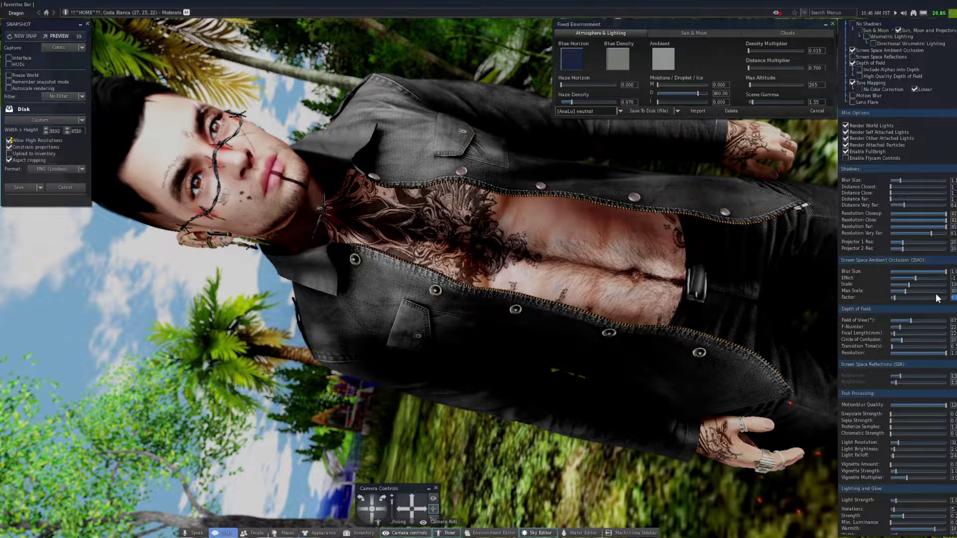
Darken the sky's ambient colour to grey with red, green and blue at 77.
left_click(676, 64)
left_click(546, 107)
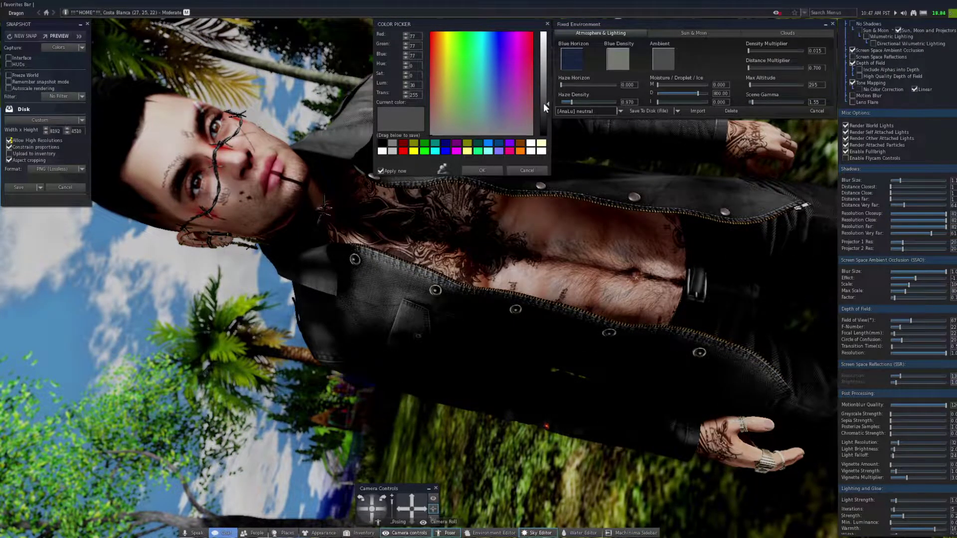
left_click(483, 170)
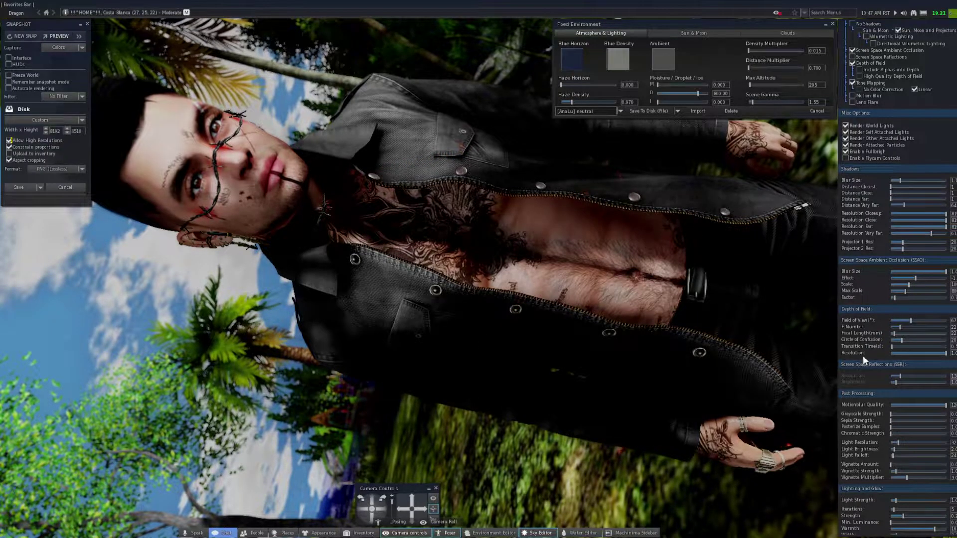
Raise the depth-of-field Field of View and lower the F-Number slightly to strengthen the background blur.
scroll(863, 355, "down", 1)
scroll(848, 324, "down", 3)
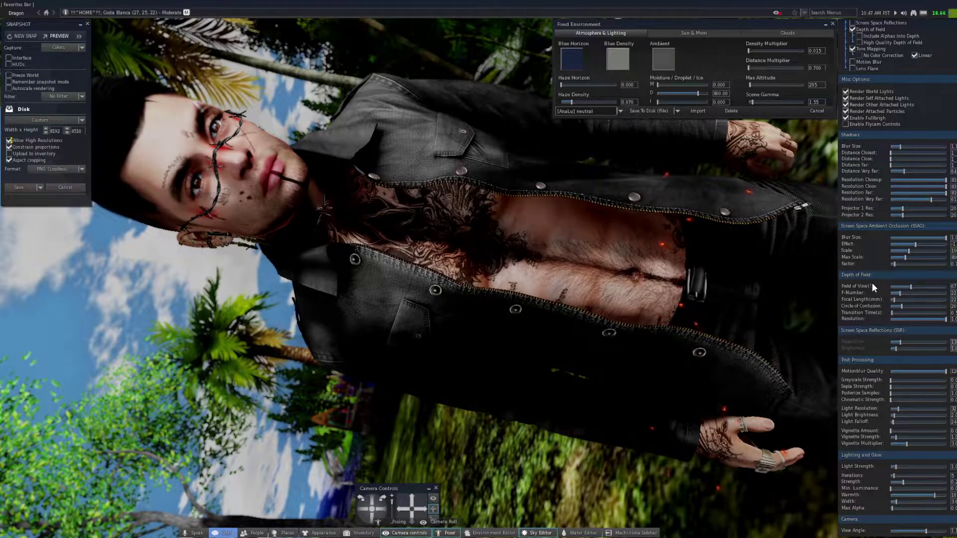
left_click_drag(915, 288, 897, 293)
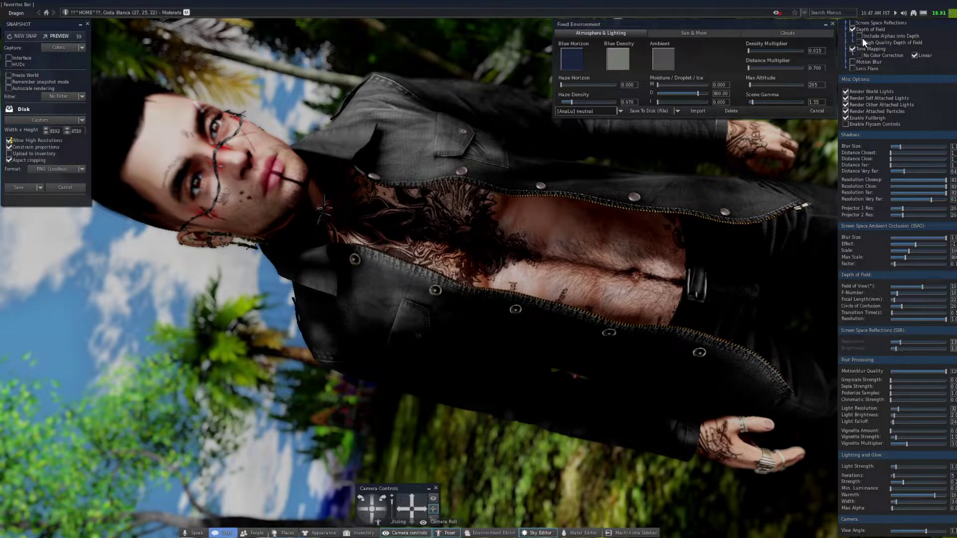
Enable High Quality Depth of Field and Include Alphas into Depth.
scroll(863, 45, "up", 1)
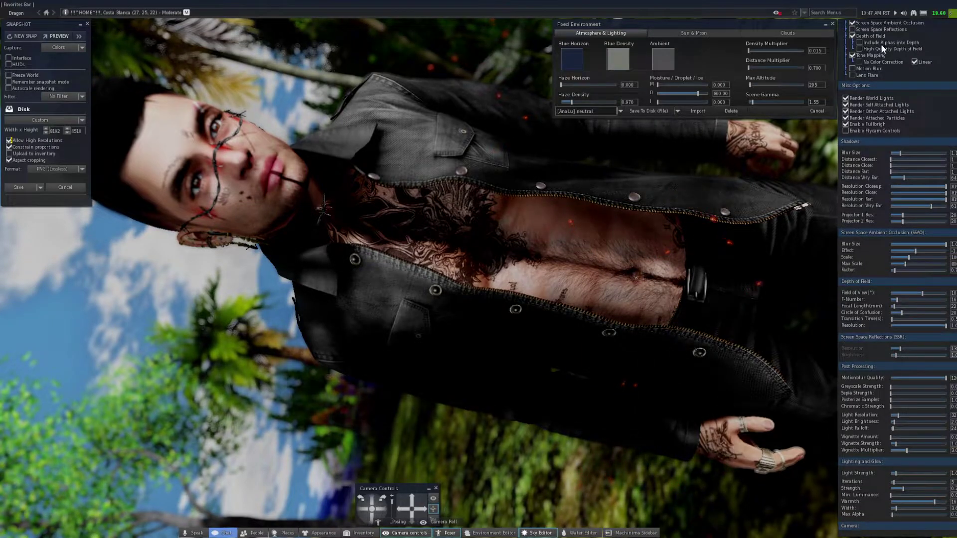
left_click(860, 48)
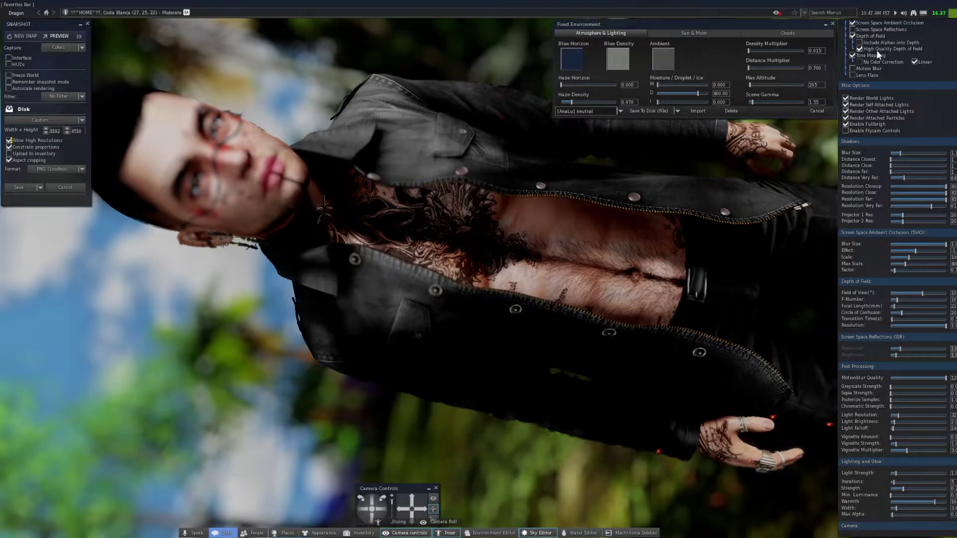
left_click(860, 43)
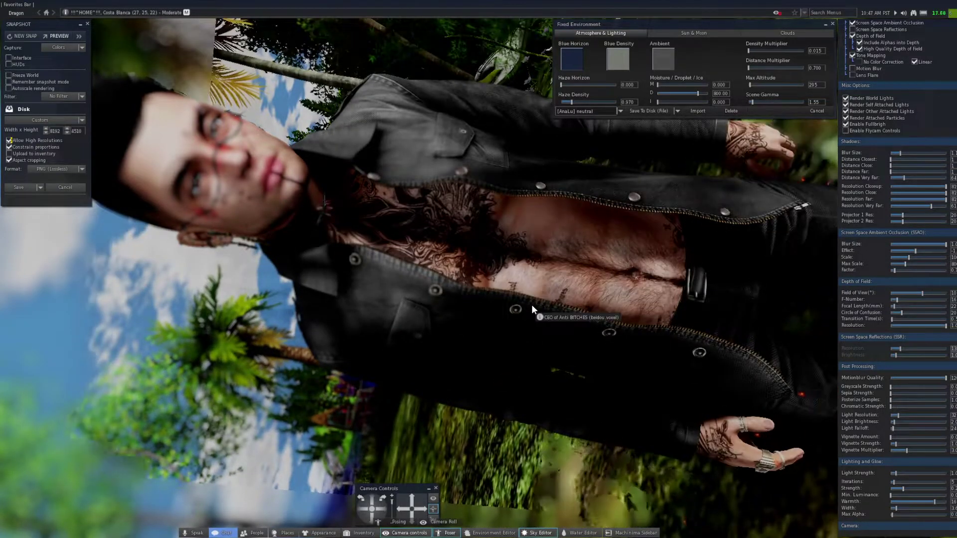
Highlight transparent surfaces and inspect the attachments around the avatar's jacket and torso for alpha items that interfere with depth of field.
right_click(618, 270)
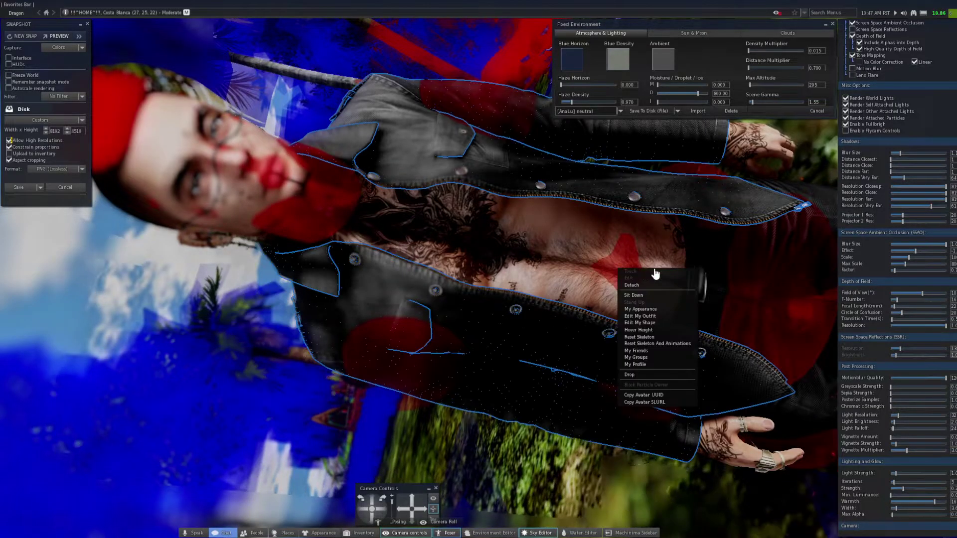
right_click(387, 349)
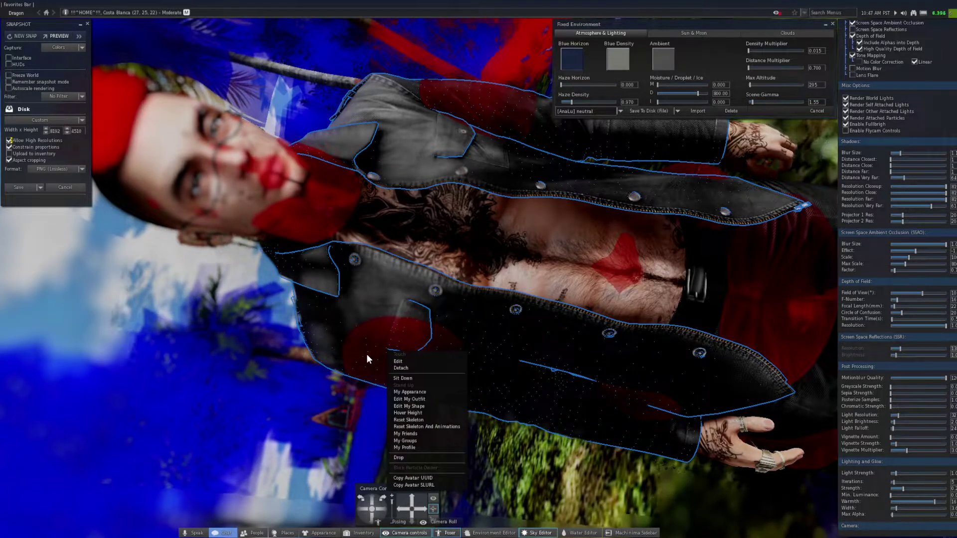
left_click(137, 302)
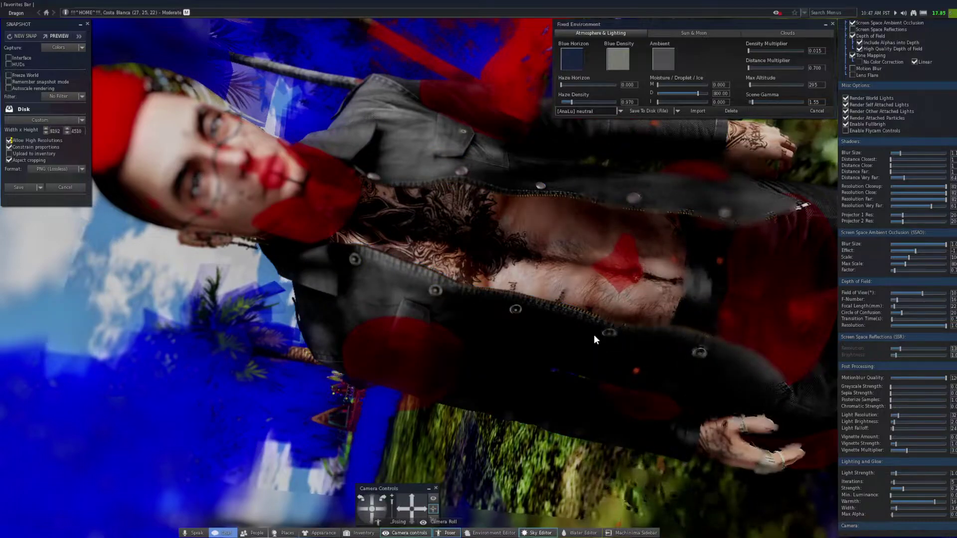
scroll(621, 315, "down", 3)
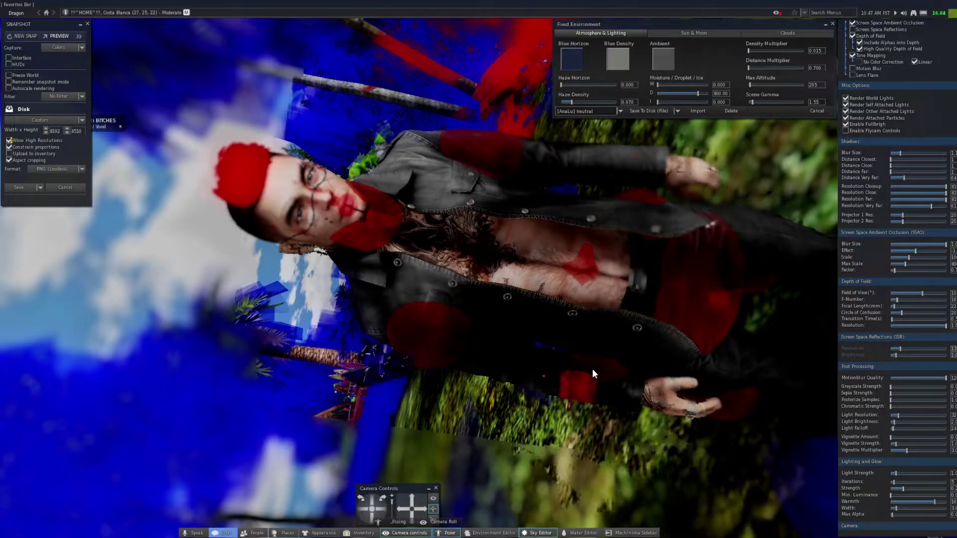
right_click(593, 370)
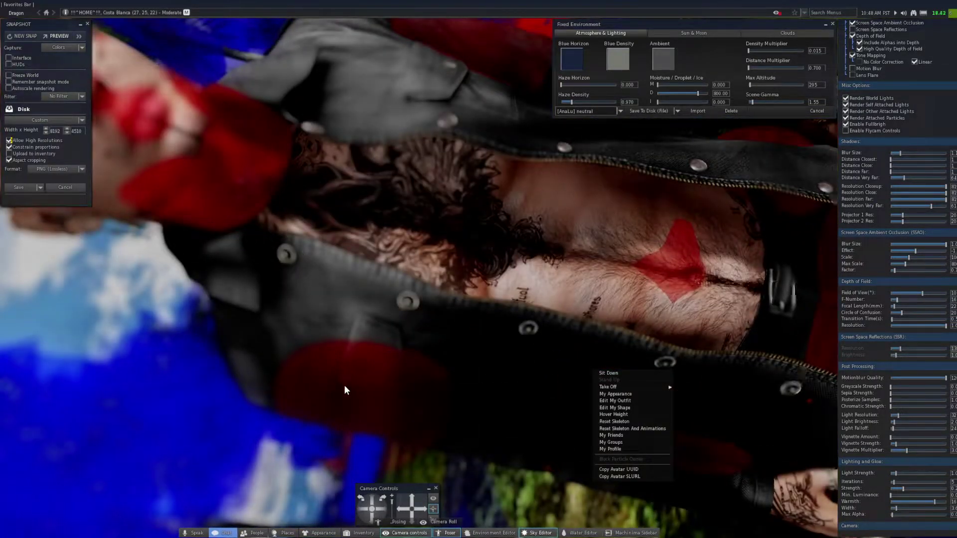
right_click(344, 391)
right_click(322, 364)
right_click(301, 364)
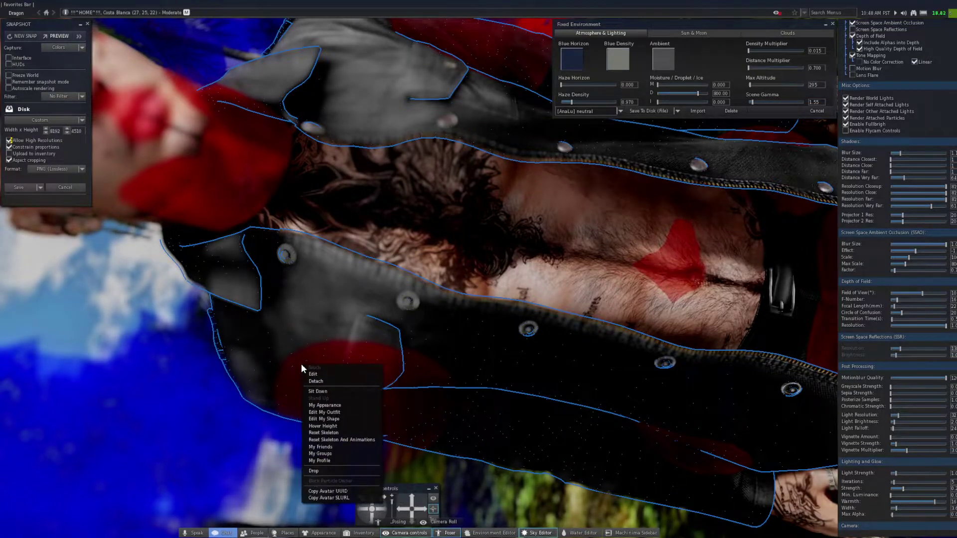
right_click(285, 374)
key("Escape")
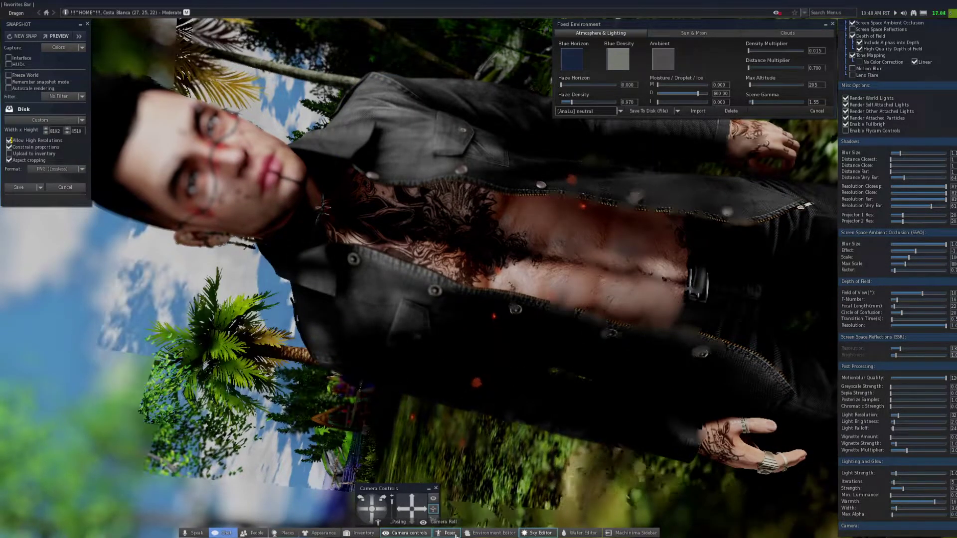
Remove the Demon Dark Aura Male and Demon smoke swirl attachments from the avatar's worn items and close the outfit list.
left_click(313, 533)
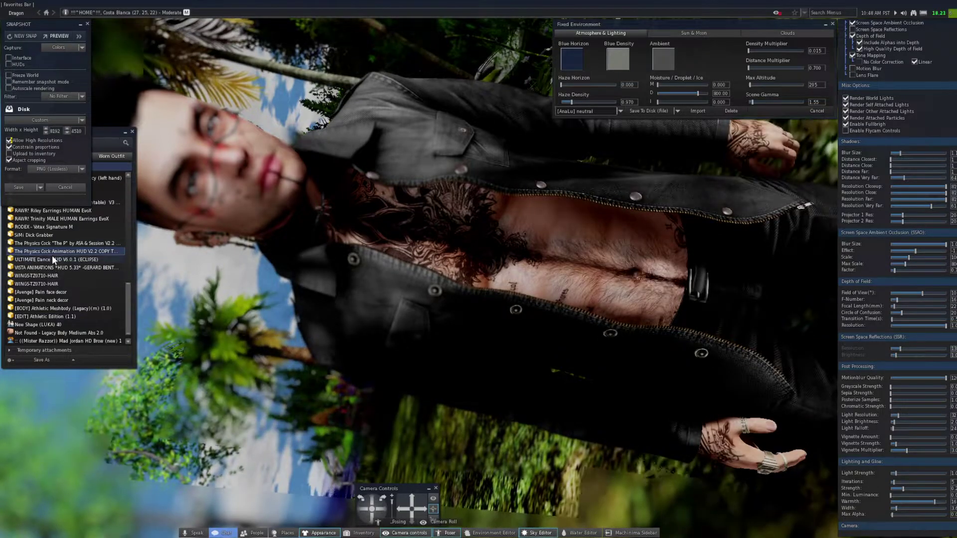
scroll(53, 255, "up", 3)
scroll(52, 255, "up", 1)
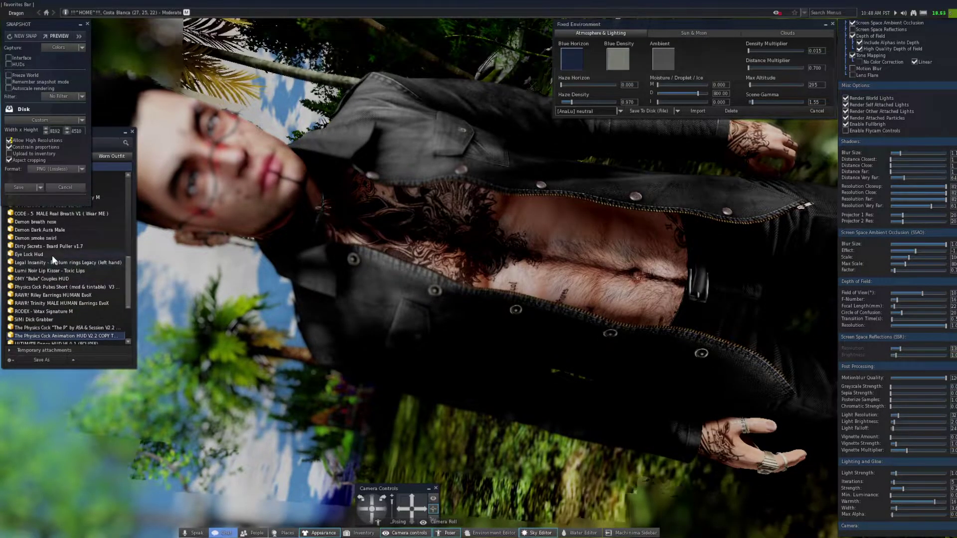
left_click(52, 228)
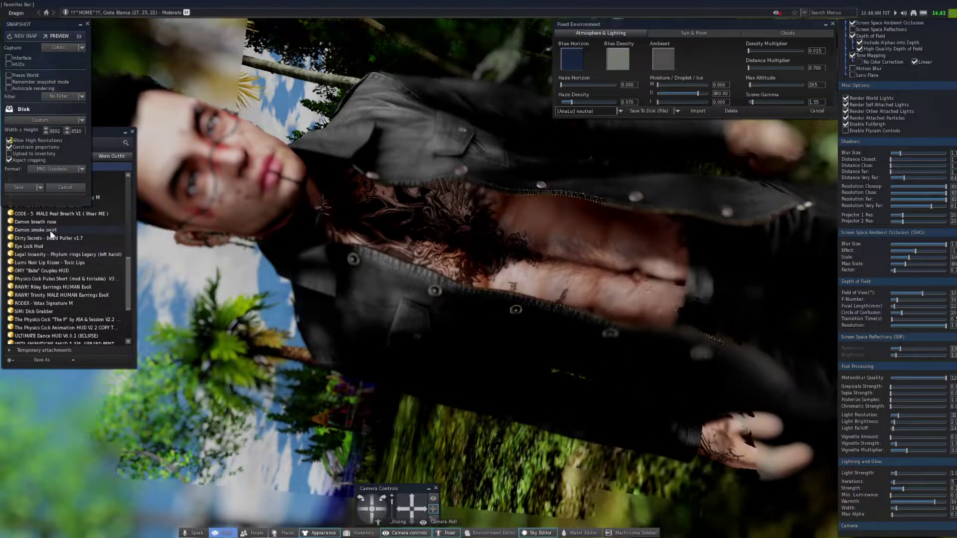
left_click(45, 230)
double_click(47, 230)
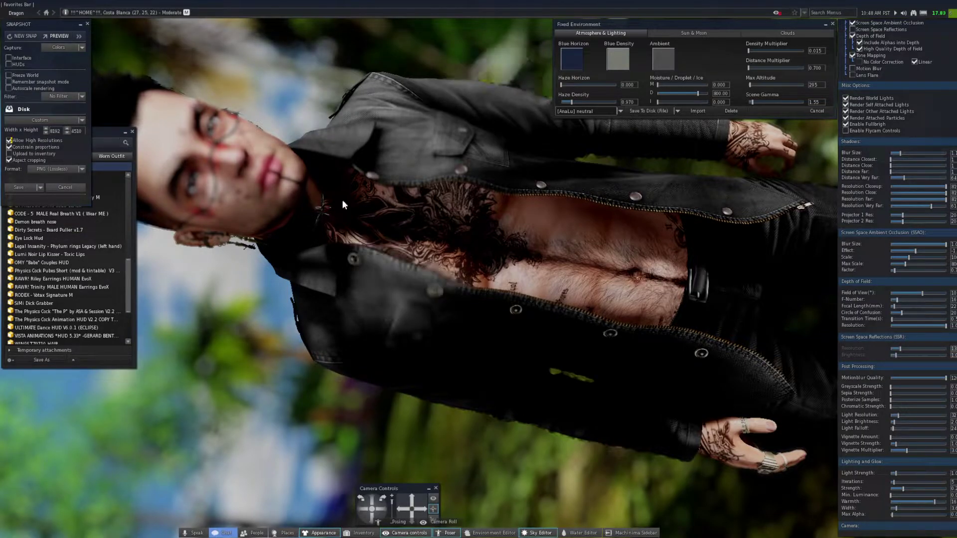
left_click(132, 132)
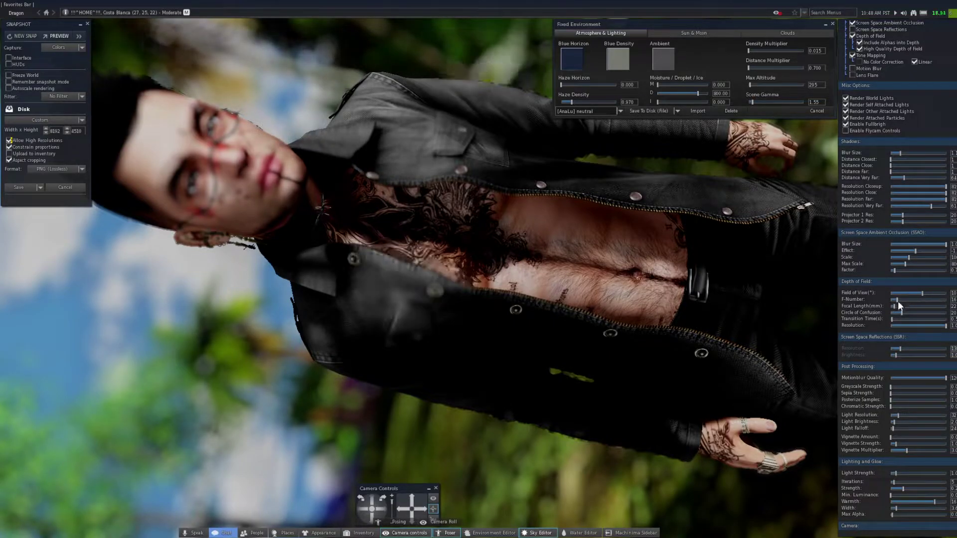
Raise the depth-of-field F-Number slightly and check the focus on the avatar's face and upper body from several camera angles.
left_click_drag(898, 301, 903, 301)
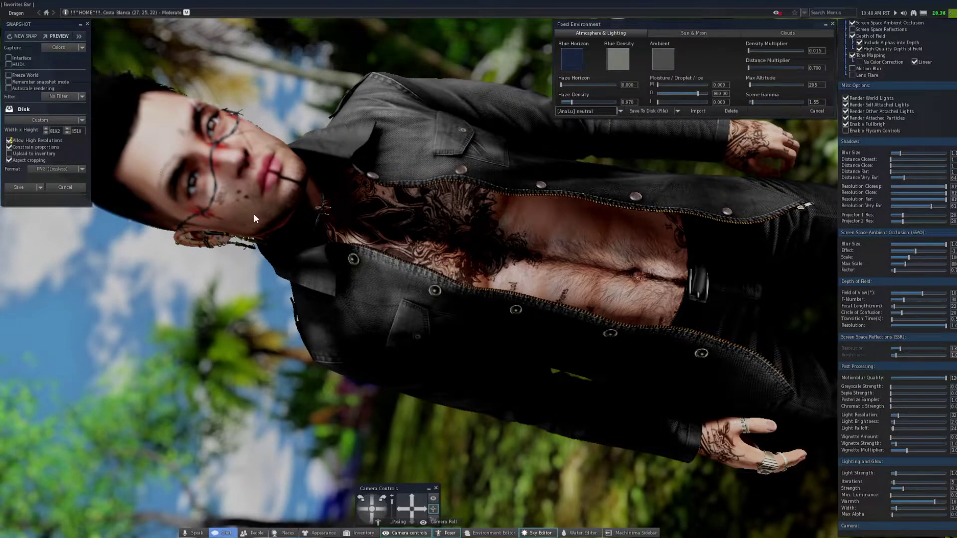
left_click_drag(395, 222, 406, 349)
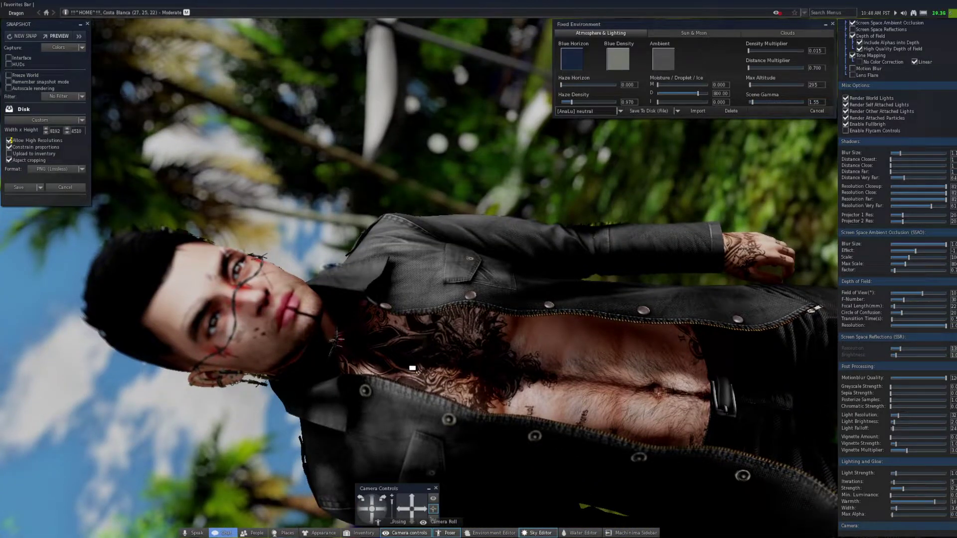
left_click_drag(380, 406, 353, 346)
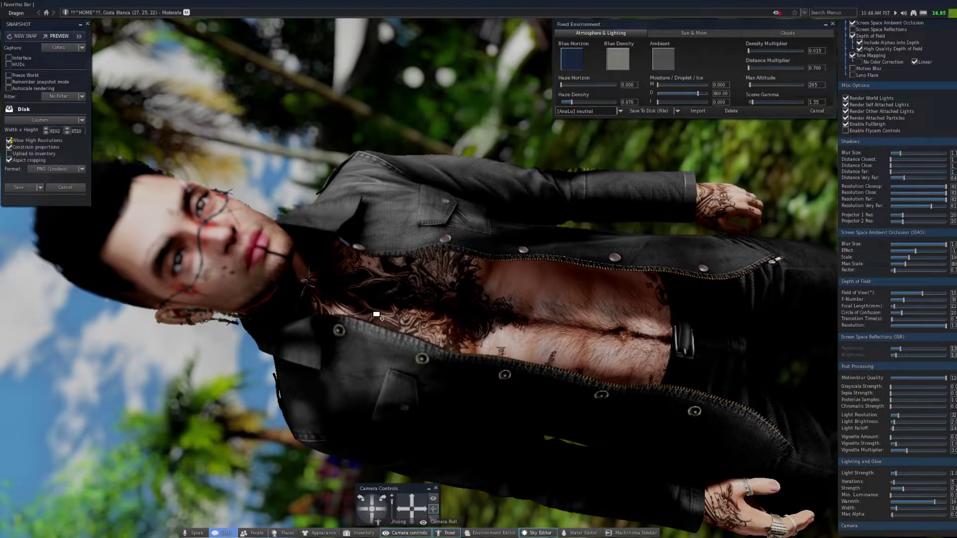
left_click_drag(364, 322, 375, 272)
left_click_drag(381, 374, 391, 325)
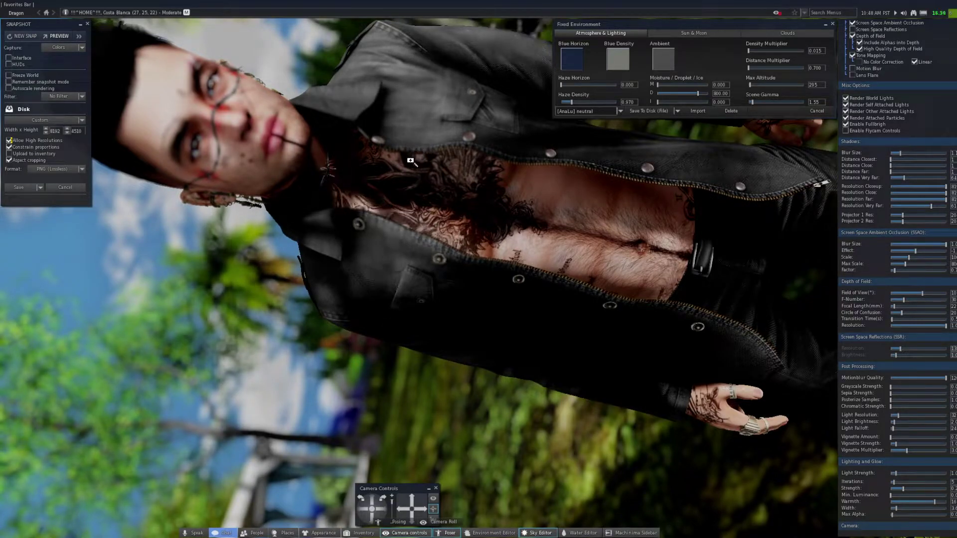
left_click_drag(409, 164, 405, 139)
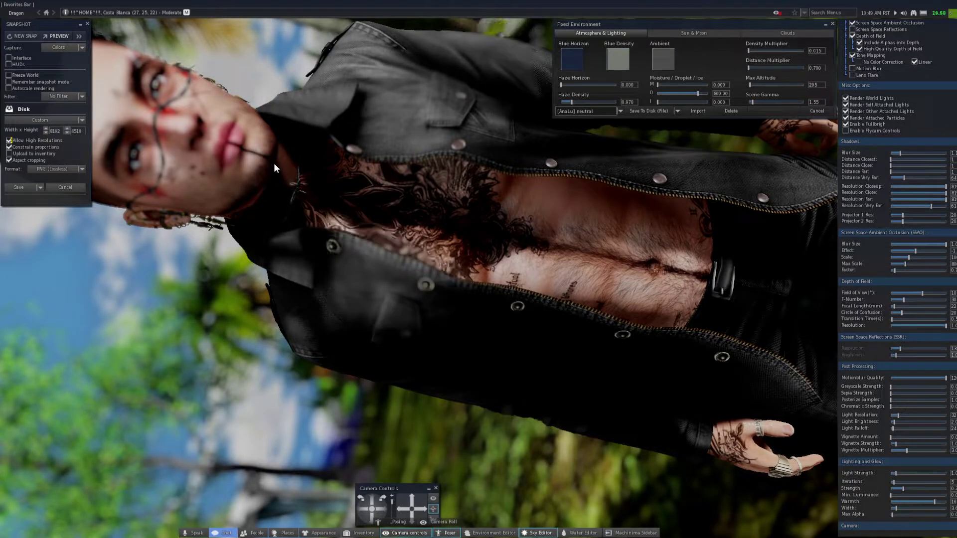
left_click_drag(277, 169, 297, 182)
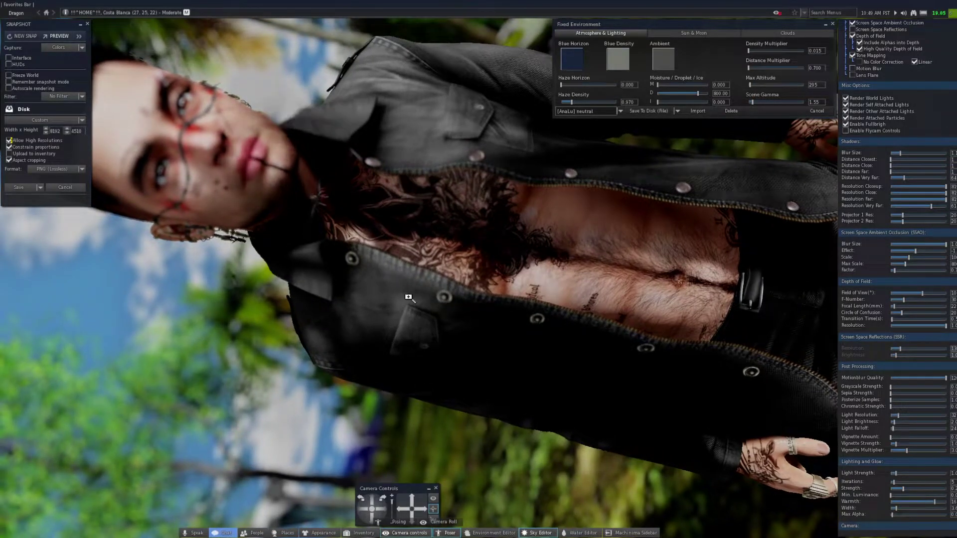
Try to recenter the rolled camera on the avatar at a closer distance.
left_click_drag(409, 297, 369, 306)
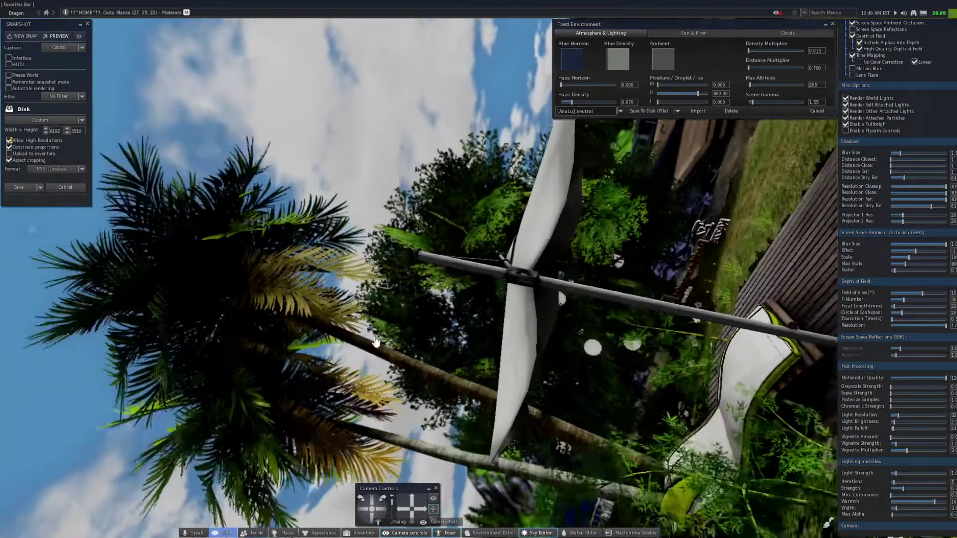
scroll(375, 344, "down", 5)
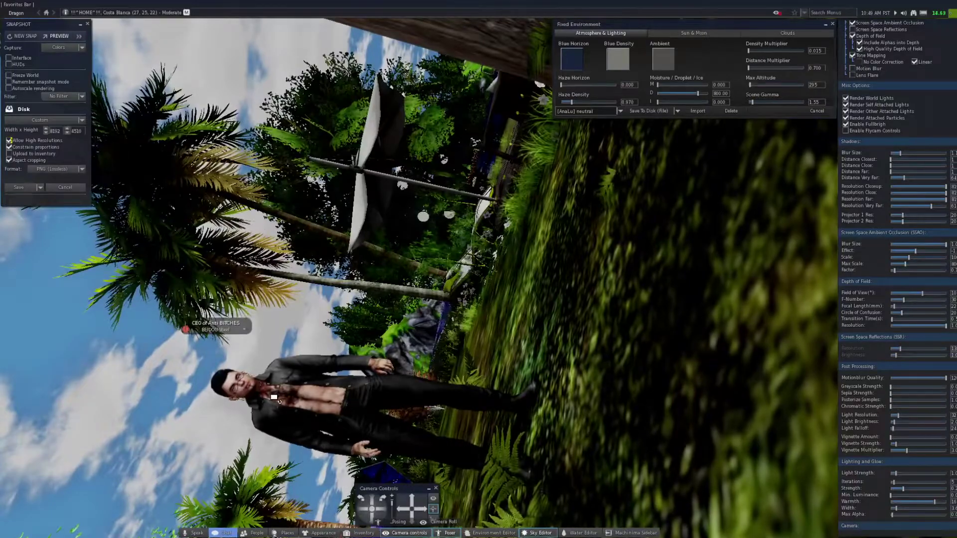
left_click_drag(273, 397, 423, 309)
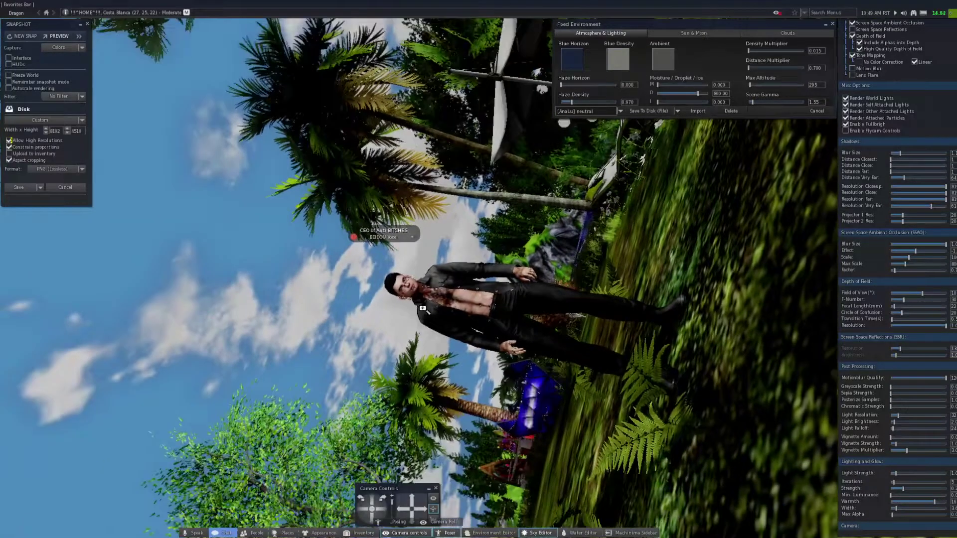
scroll(479, 279, "up", 5)
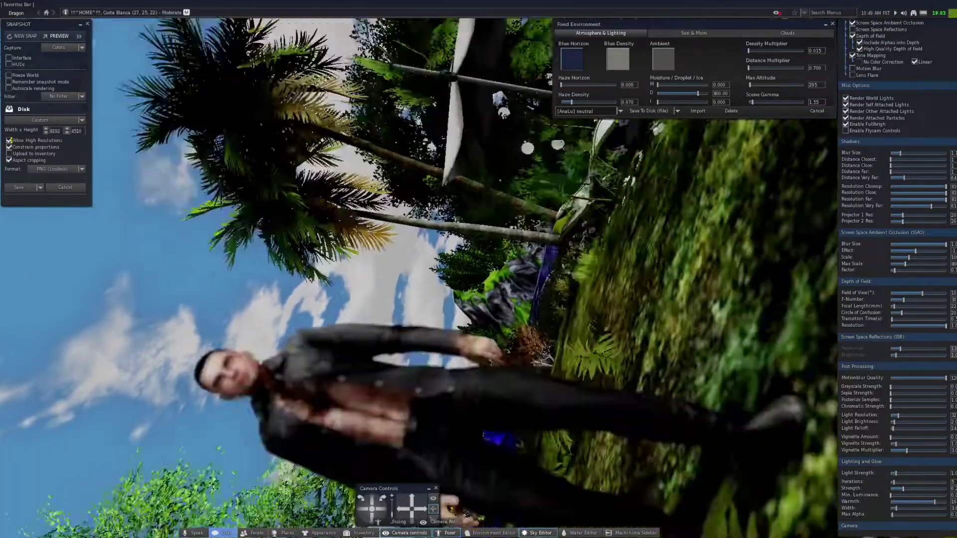
scroll(479, 279, "down", 10)
scroll(478, 279, "up", 5)
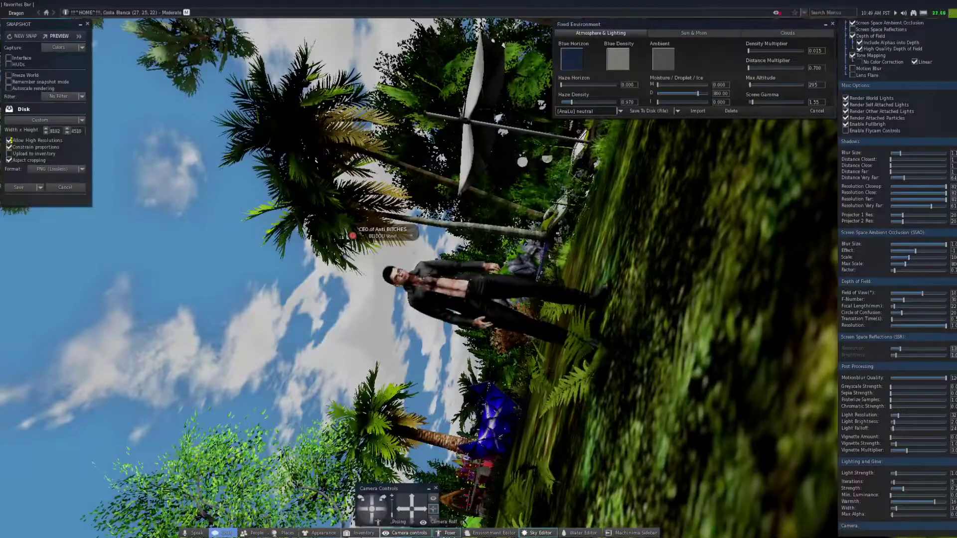
scroll(398, 330, "up", 5)
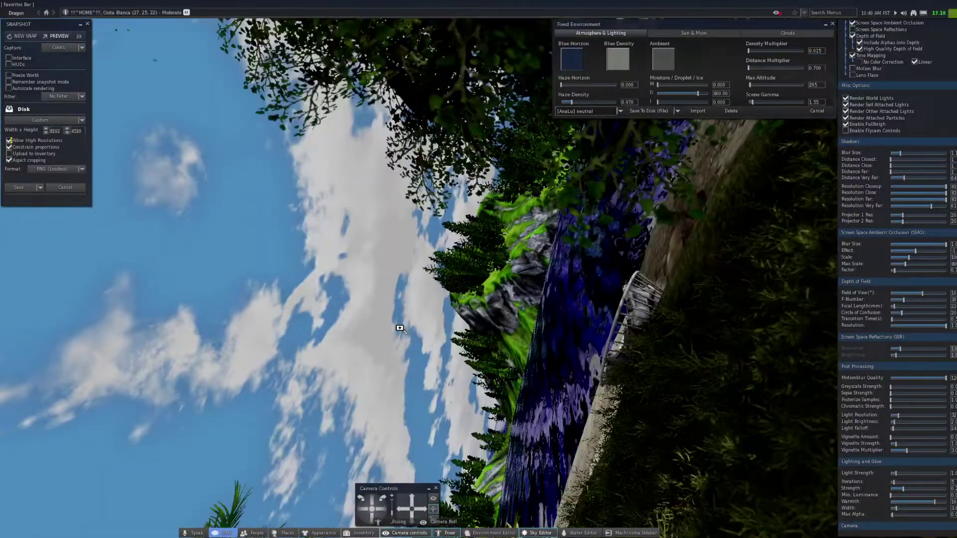
scroll(401, 332, "down", 10)
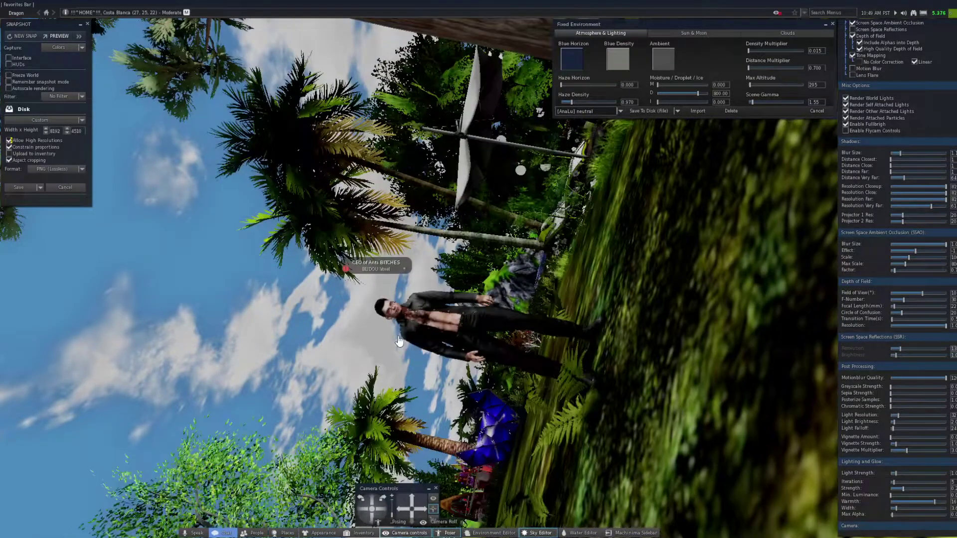
Reset the camera, bring it around to the avatar's front, and turn off the transparent-surface highlight.
key("Escape")
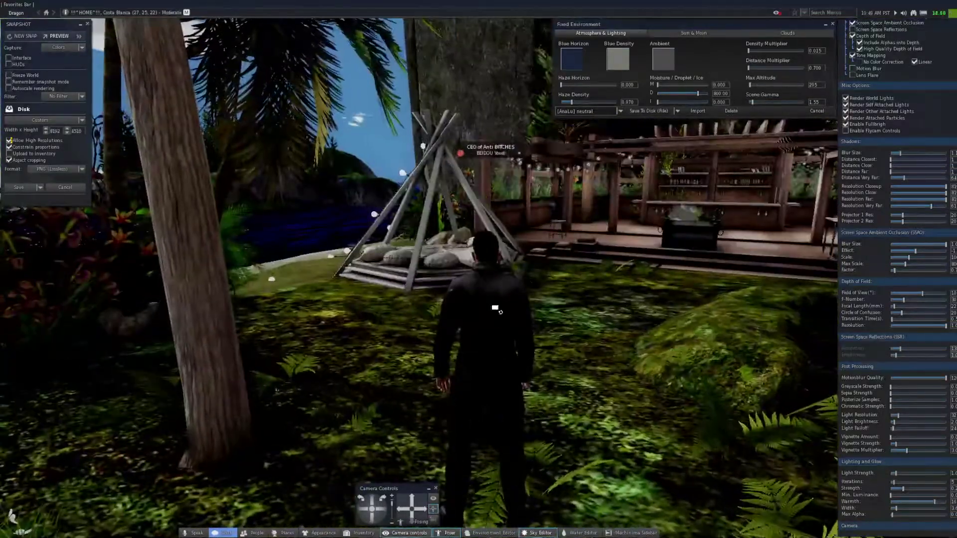
left_click_drag(496, 310, 244, 347)
left_click_drag(234, 312, 389, 279)
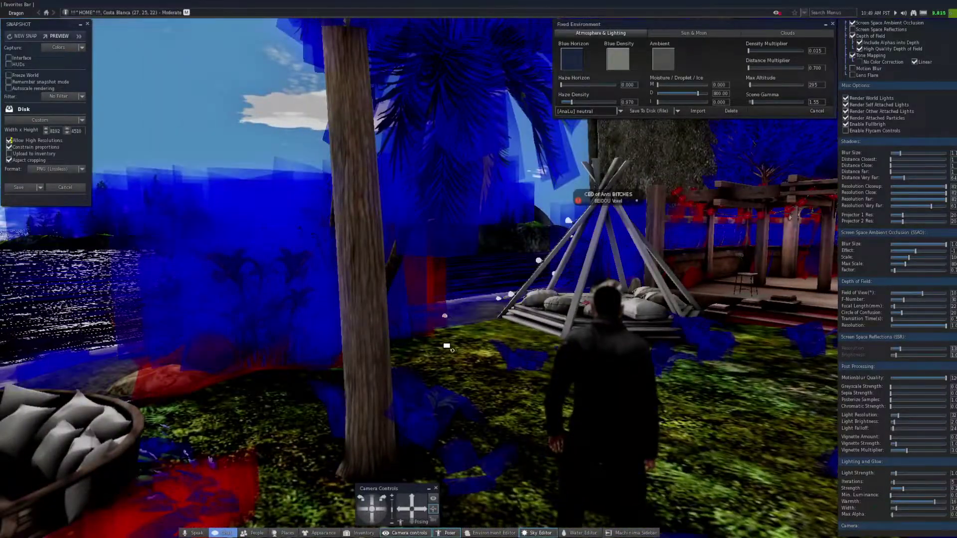
left_click_drag(629, 408, 429, 274)
key("Escape")
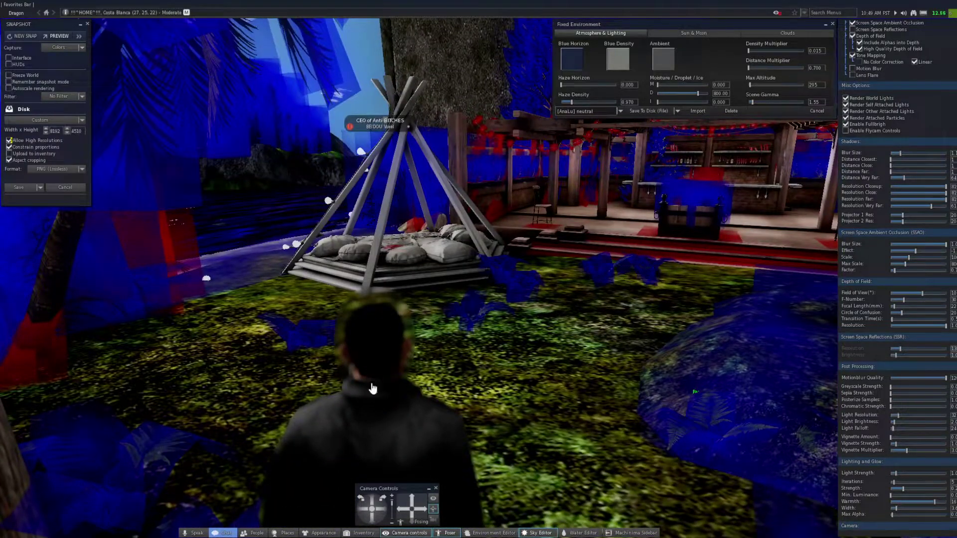
scroll(374, 403, "up", 3)
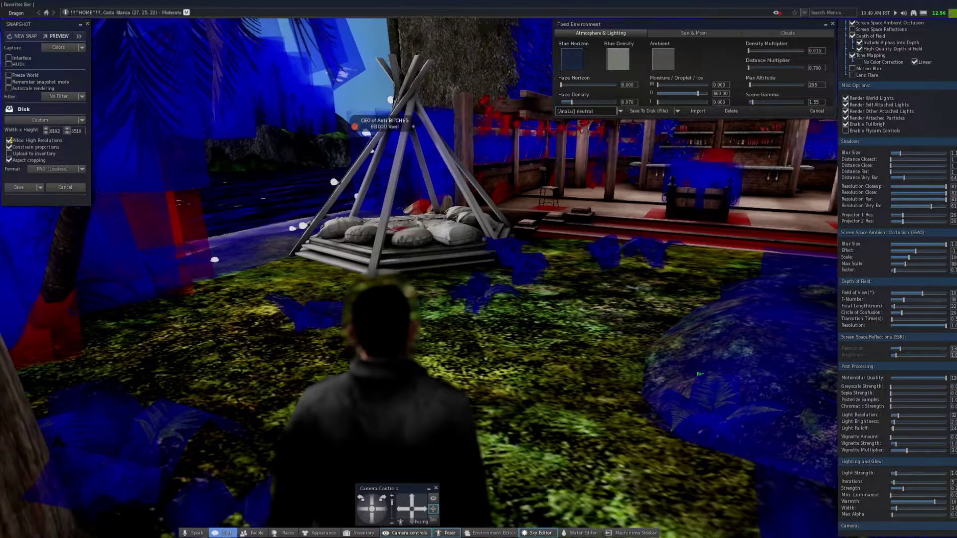
scroll(401, 317, "up", 3)
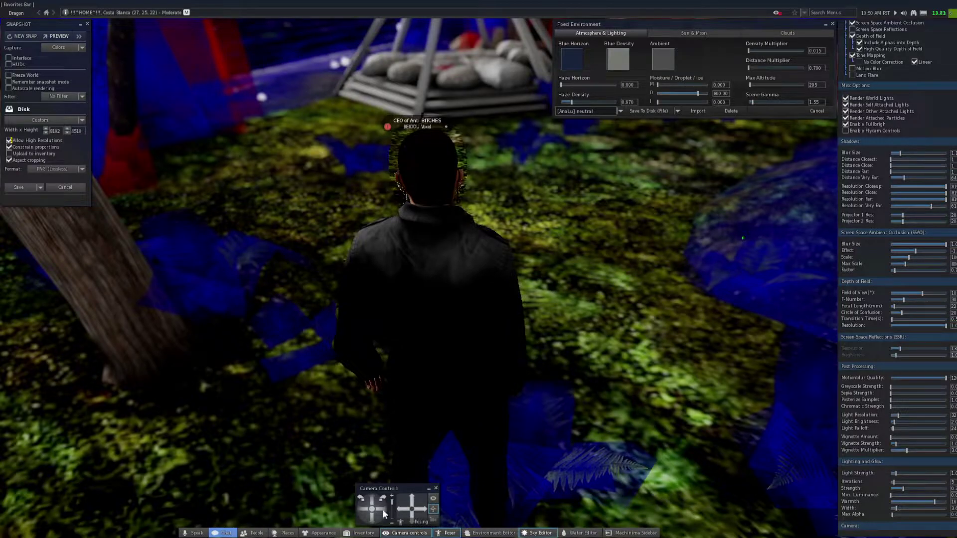
left_click_drag(383, 511, 383, 511)
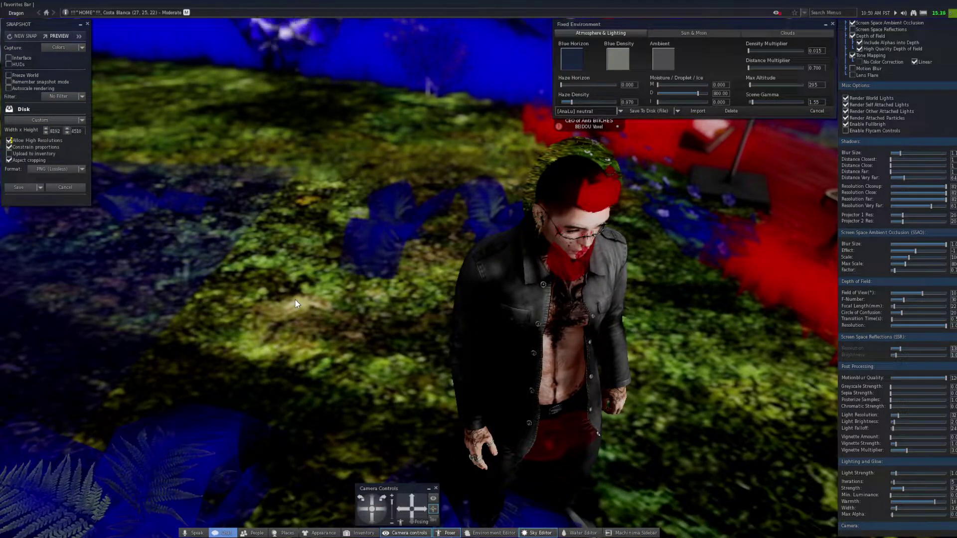
key("ctrl+alt+t")
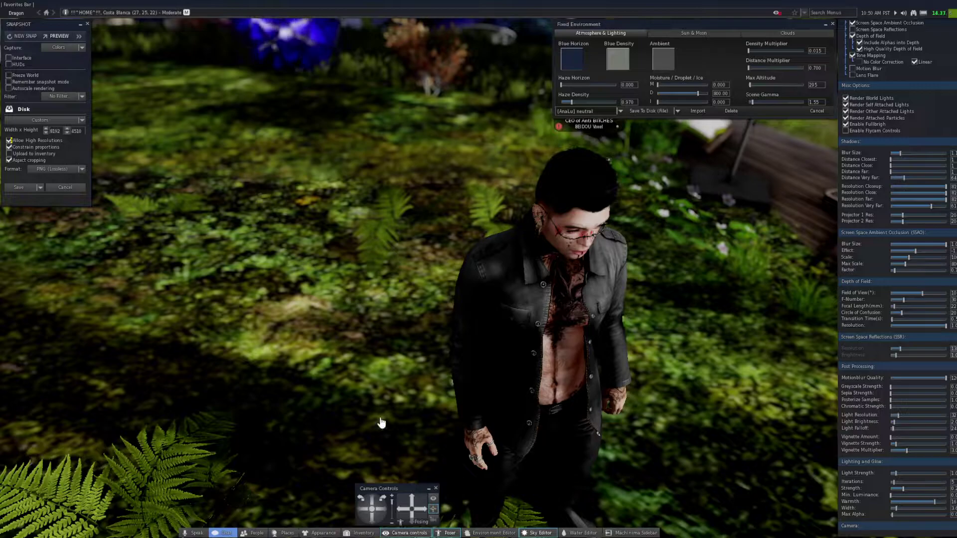
Roll the camera onto its side and frame the avatar's head and upper body for a portrait shot.
left_click_drag(373, 521, 383, 500)
left_click(383, 500)
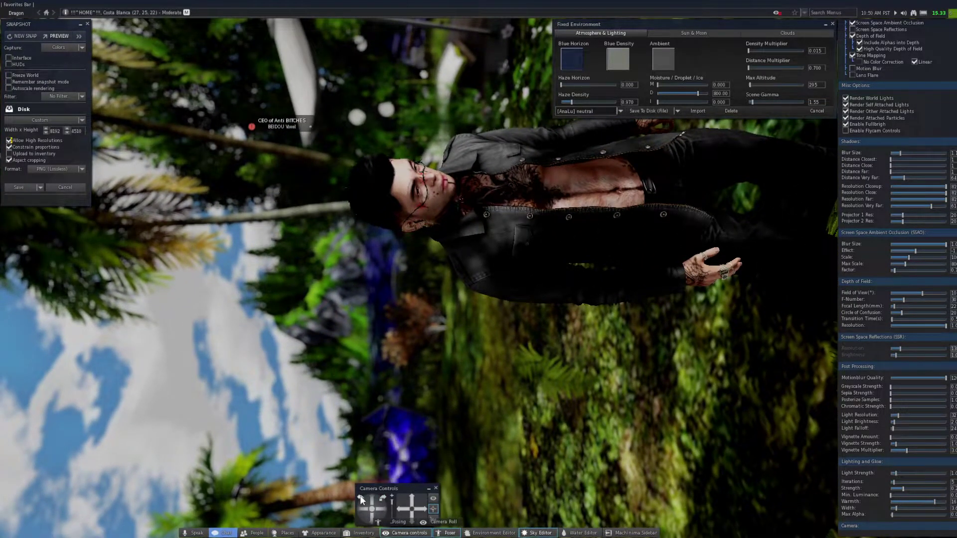
left_click(361, 496)
left_click(419, 503)
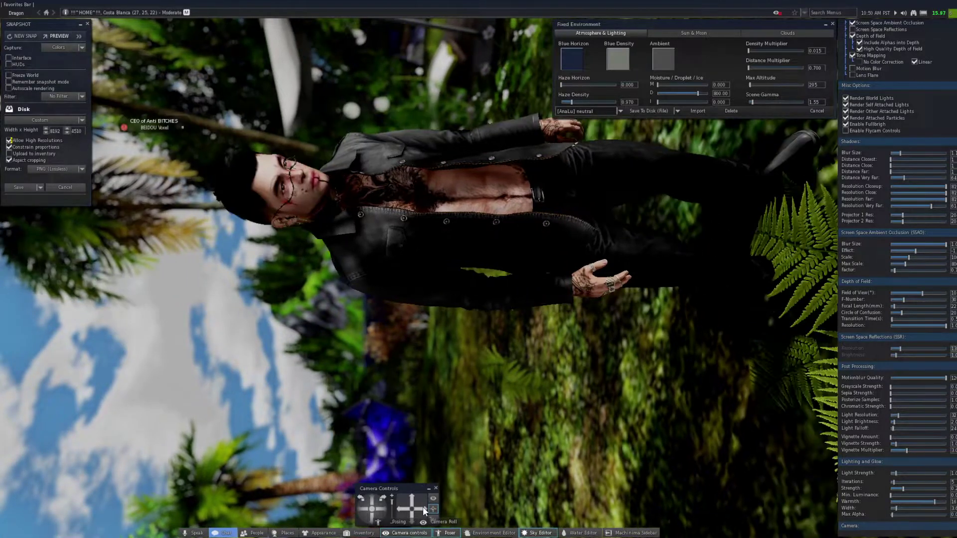
left_click(419, 503)
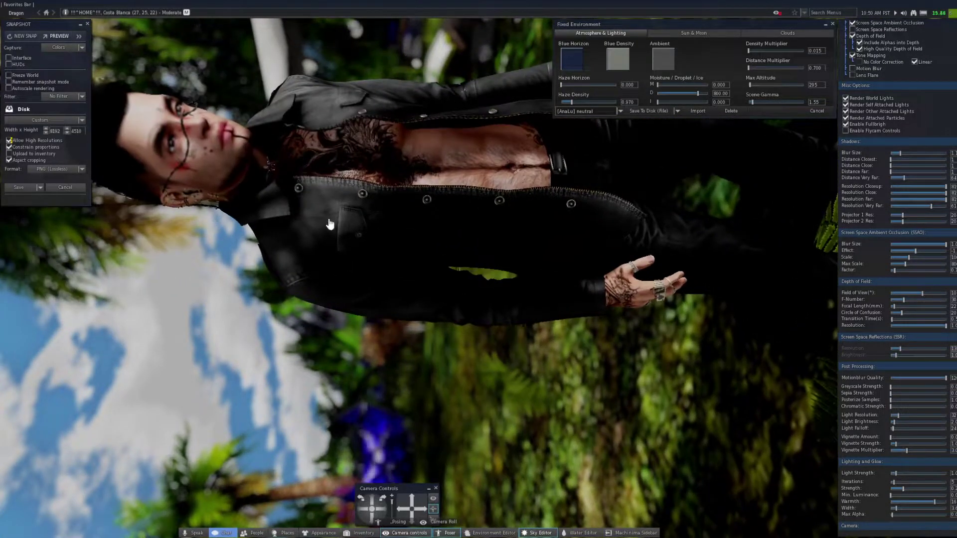
Shift and orbit the sideways camera slightly, and move closer so the avatar's head, torso and hands fill the frame.
left_click(413, 496)
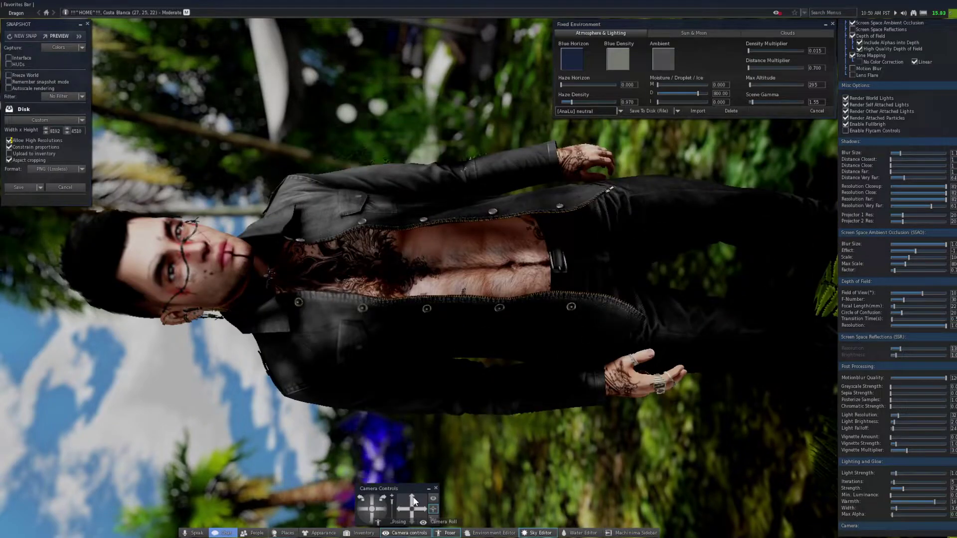
left_click(372, 498)
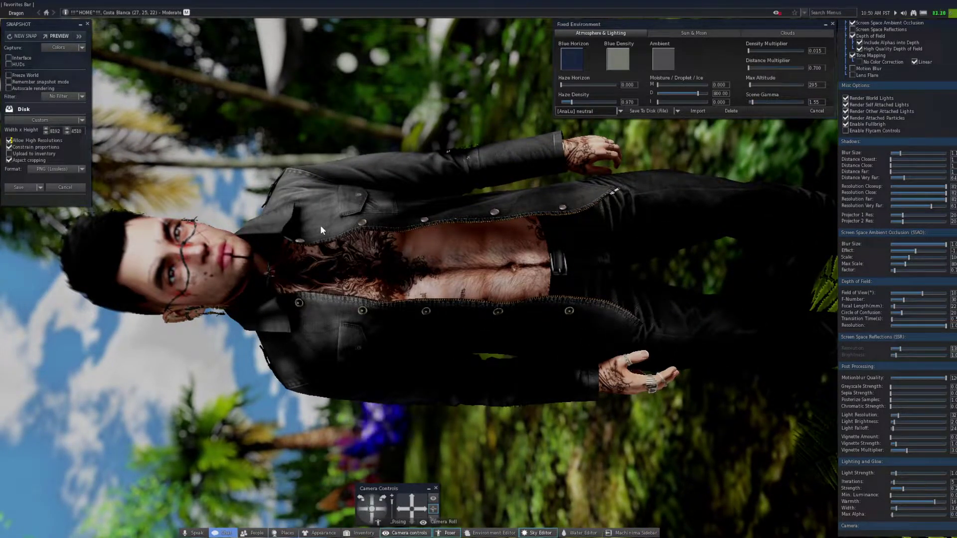
scroll(434, 454, "up", 2)
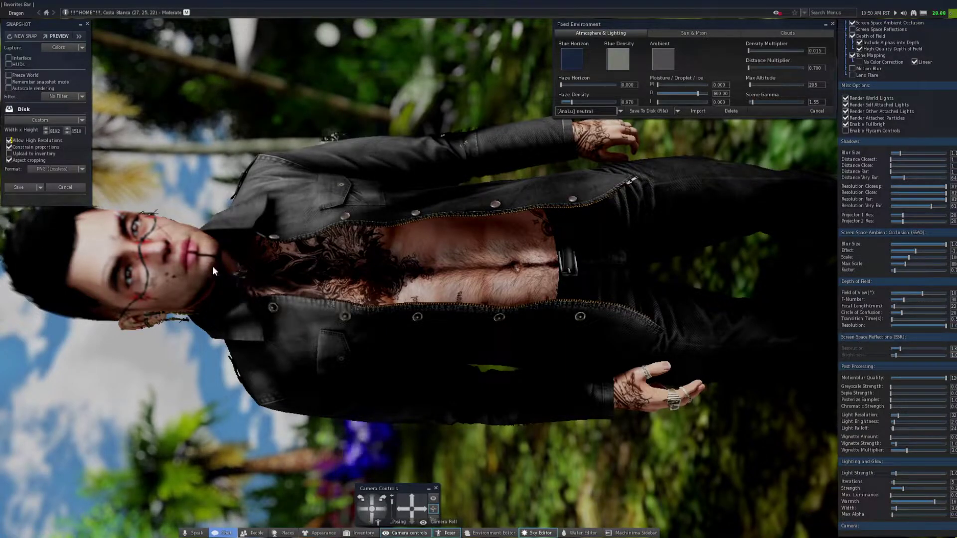
Compare the enlarged snapshot preview with the live sideways view of the avatar several times, ending with the preview closed.
left_click(55, 34)
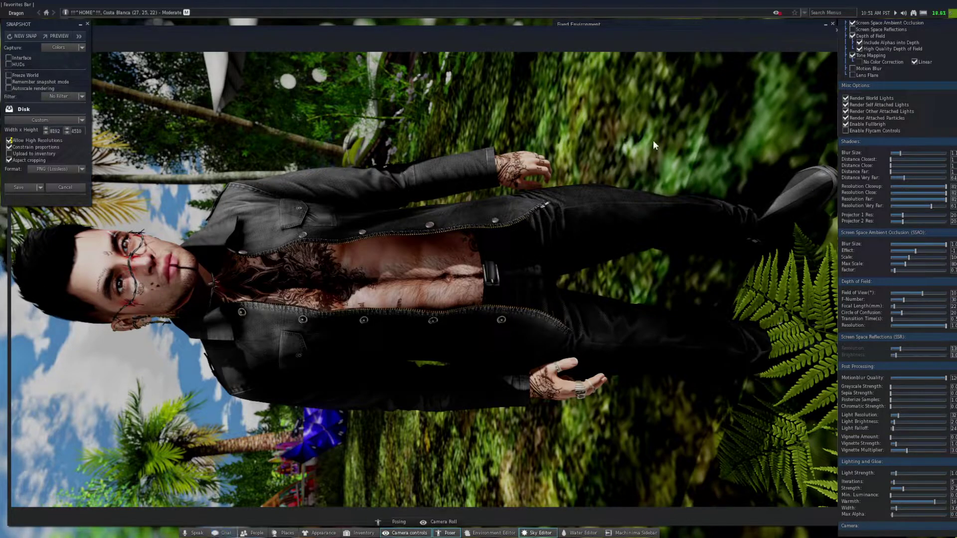
left_click(622, 176)
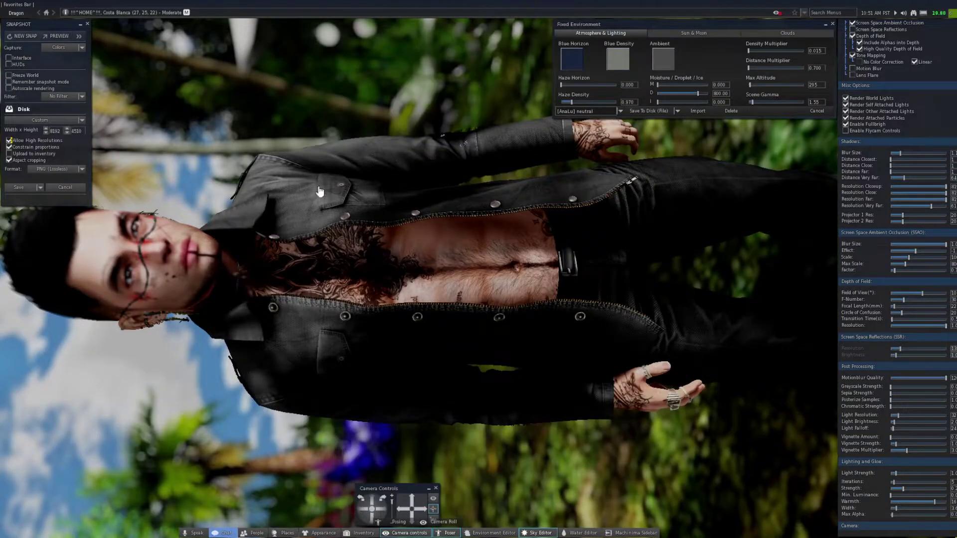
left_click(59, 35)
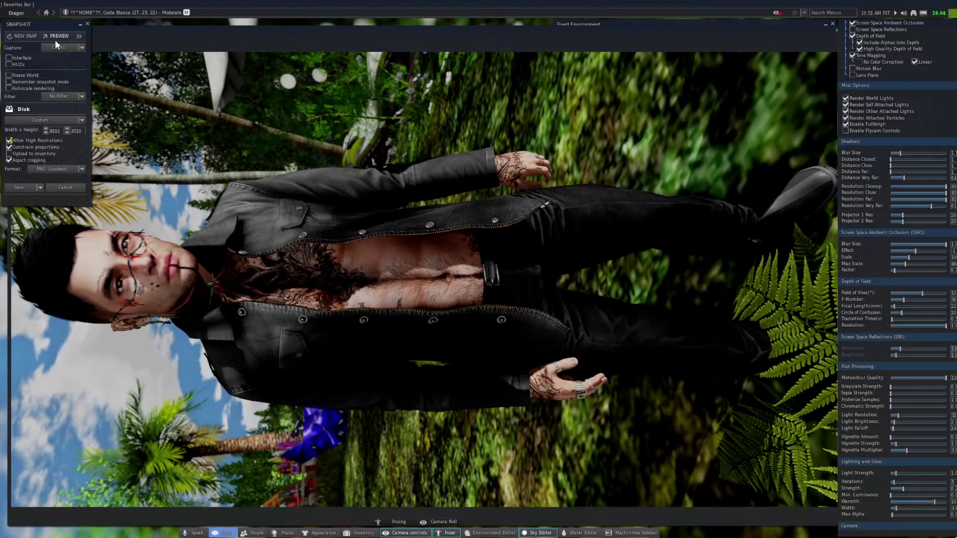
left_click(422, 201)
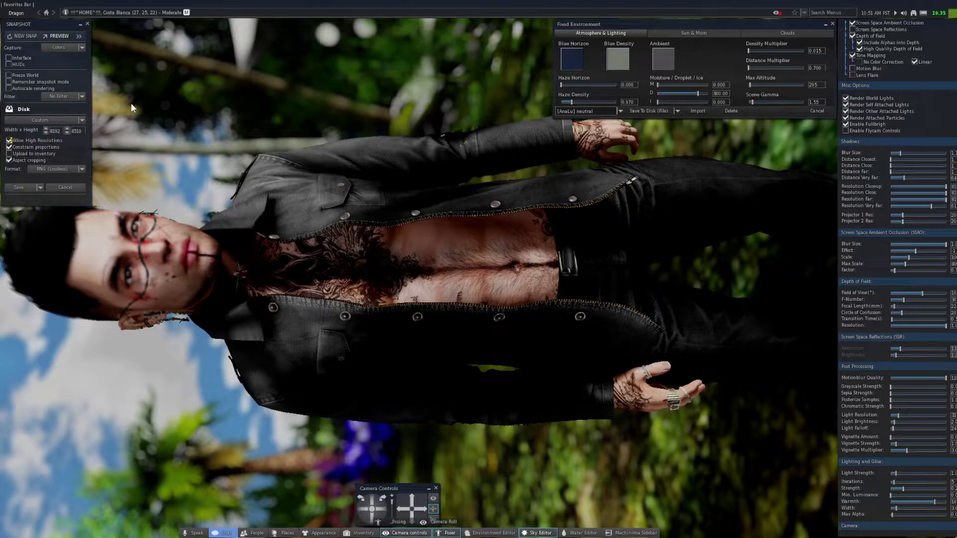
left_click(58, 35)
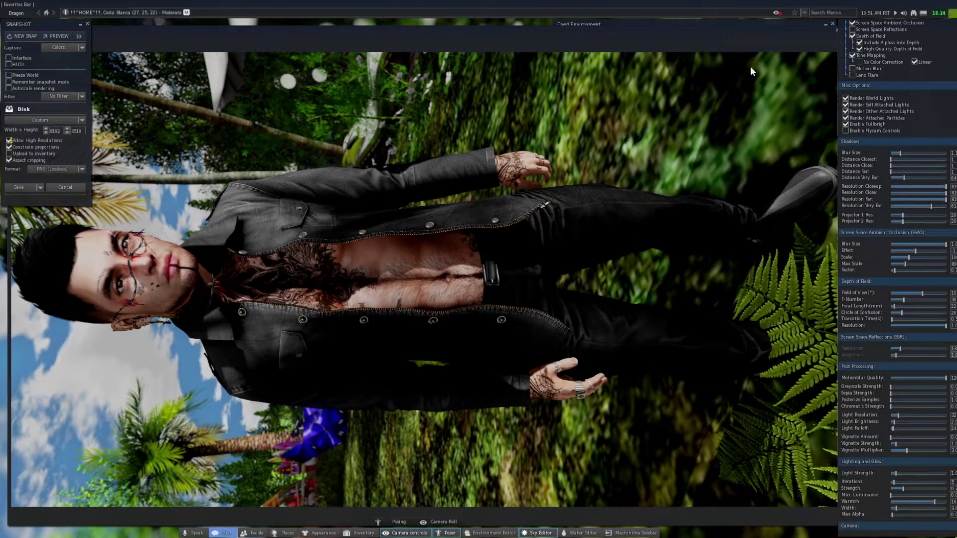
scroll(887, 300, "down", 1)
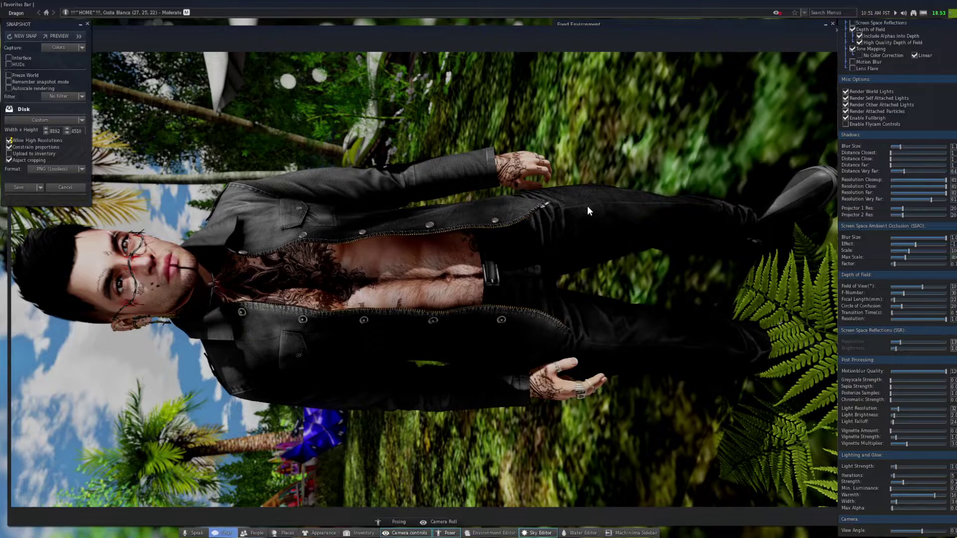
key("ctrl+w")
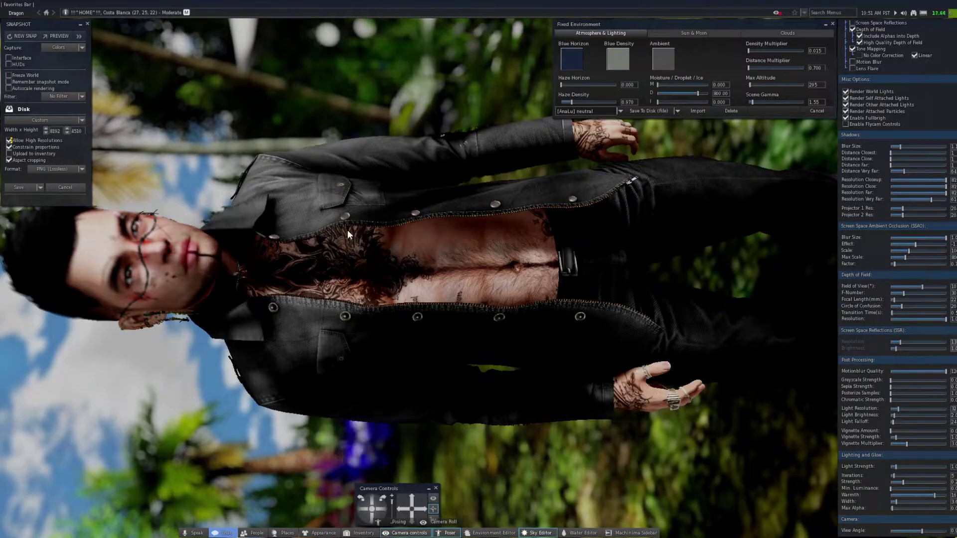
Close the snapshot window and reframe the sideways avatar with a closer view of the face and torso.
left_click(88, 24)
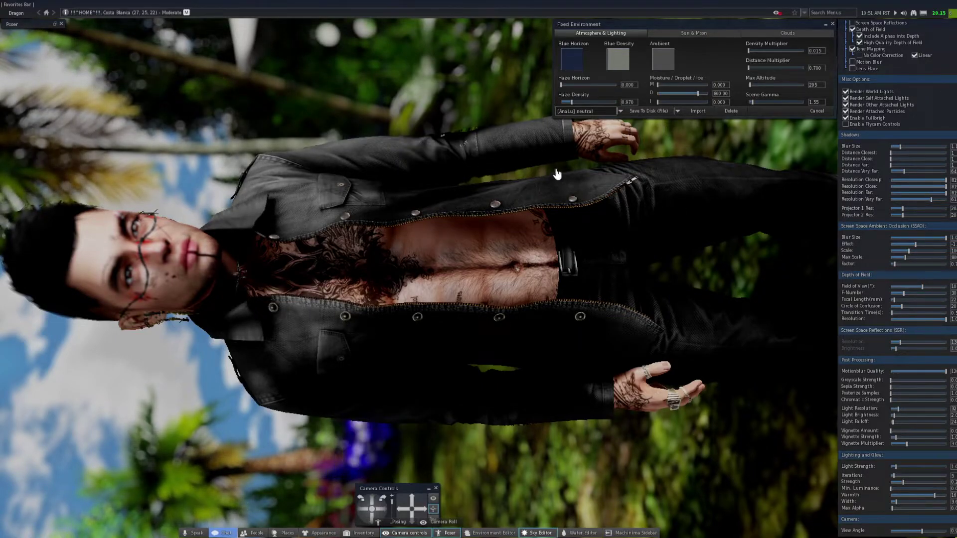
scroll(480, 159, "down", 5)
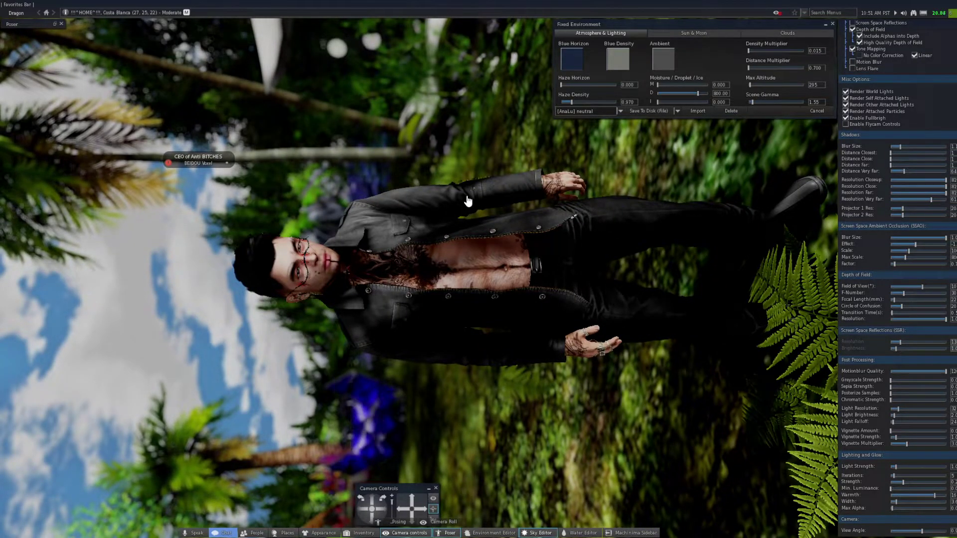
scroll(468, 201, "up", 5)
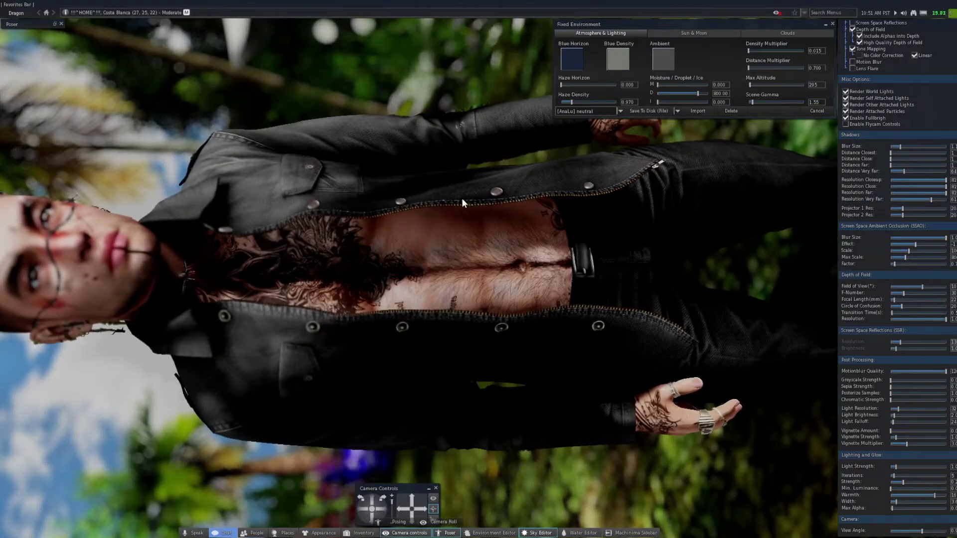